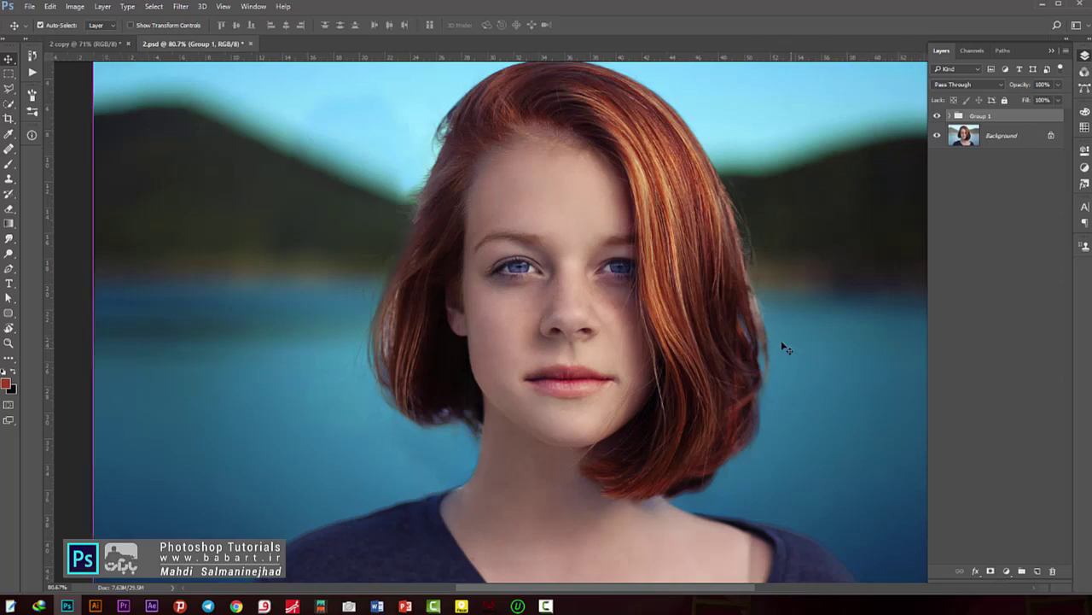
# - Toggle Group 1's visibility to compare the retouch with and without grading, then close 2.psd
pyautogui.scroll(-1, 785, 348)
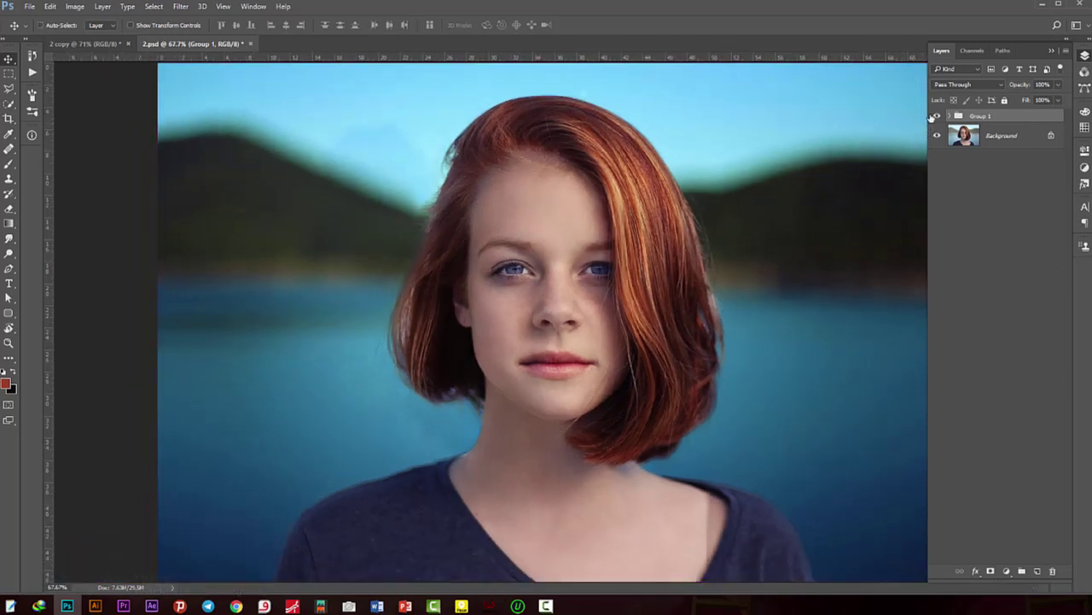
pyautogui.click(937, 115)
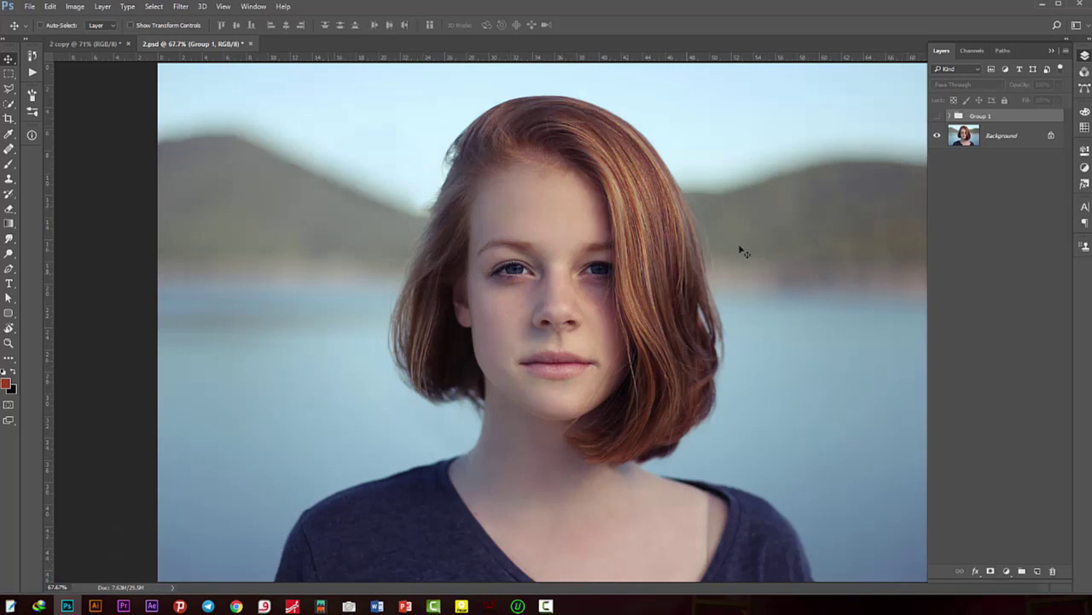
pyautogui.click(937, 115)
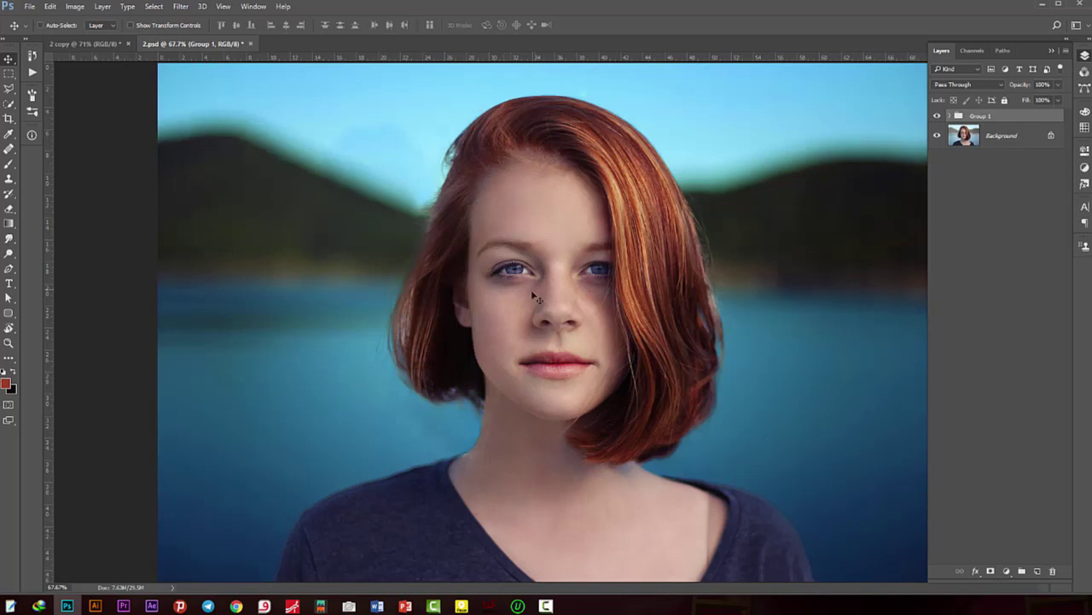
pyautogui.click(937, 115)
pyautogui.click(937, 116)
pyautogui.click(251, 43)
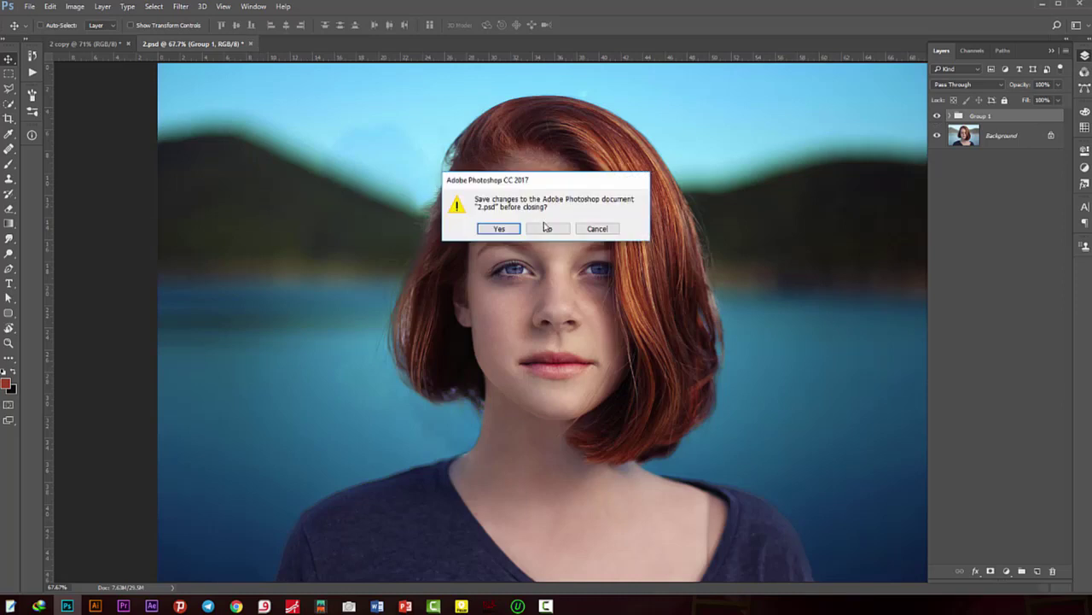
# - Close 2.psd without saving and quick-select the hair on both sides in 2 copy
pyautogui.click(546, 228)
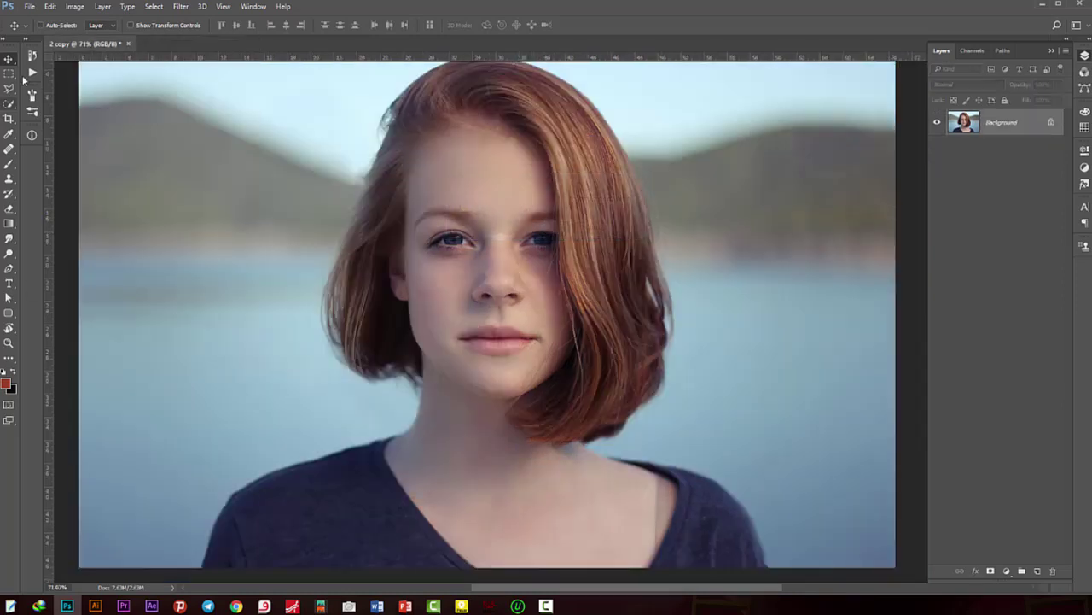
pyautogui.rightClick(8, 103)
pyautogui.click(60, 96)
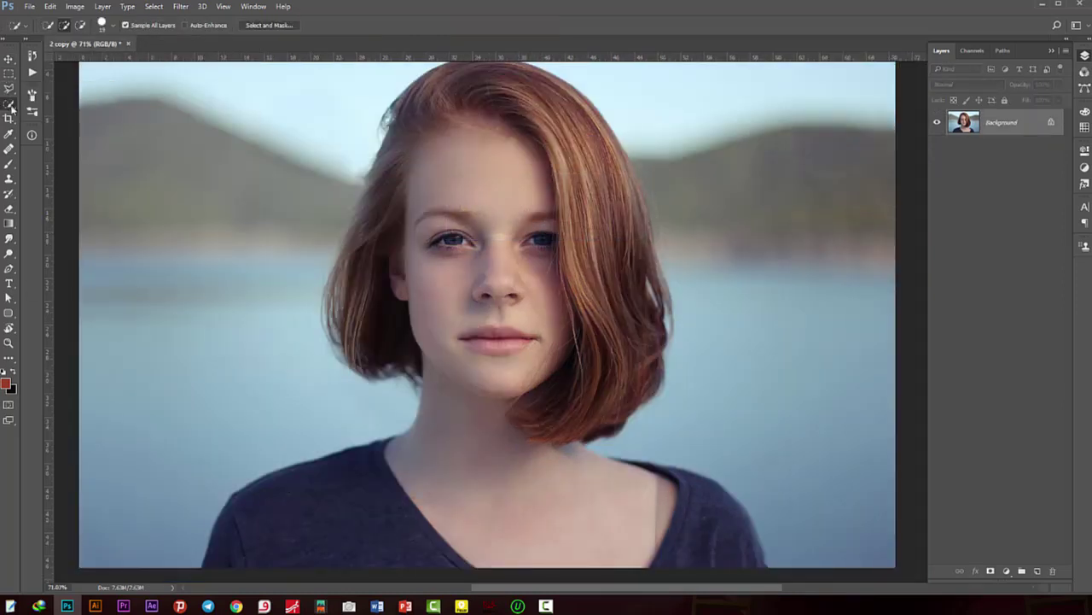
pyautogui.rightClick(11, 108)
pyautogui.click(37, 104)
pyautogui.moveTo(576, 176)
pyautogui.mouseDown()
pyautogui.moveTo(551, 414)
pyautogui.moveTo(468, 82)
pyautogui.mouseUp()
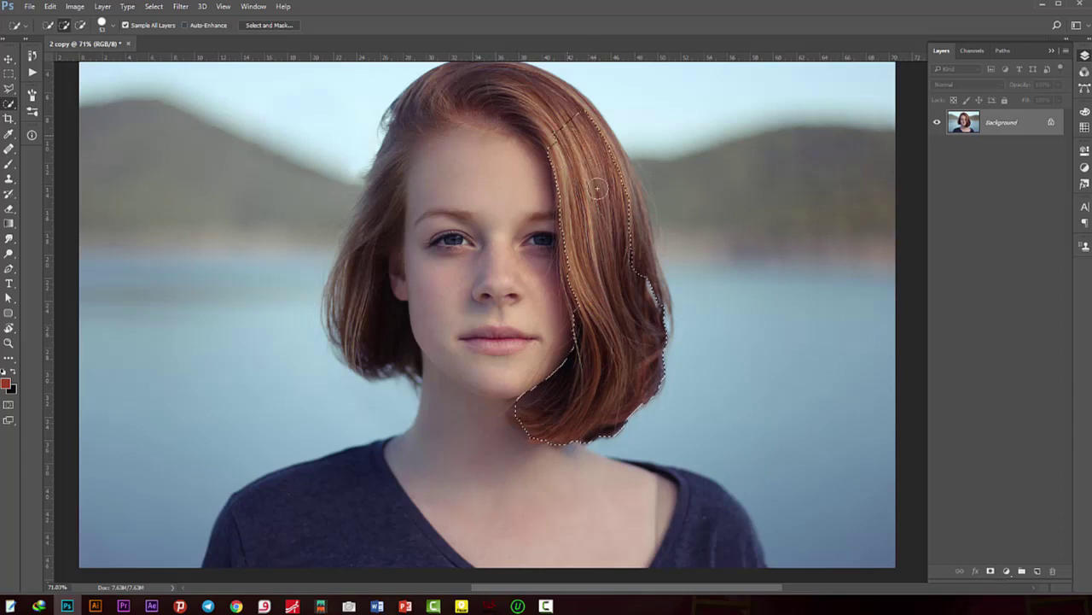
pyautogui.moveTo(468, 82); pyautogui.dragTo(400, 317)
pyautogui.keyDown('alt'); pyautogui.click(475, 164); pyautogui.keyUp('alt')
# - Subtract the face and forehead from the hair selection and add a missed bottom hair edge
pyautogui.moveTo(476, 225)
pyautogui.mouseDown()
pyautogui.moveTo(463, 317)
pyautogui.moveTo(419, 264)
pyautogui.moveTo(414, 281)
pyautogui.moveTo(509, 317)
pyautogui.mouseUp()
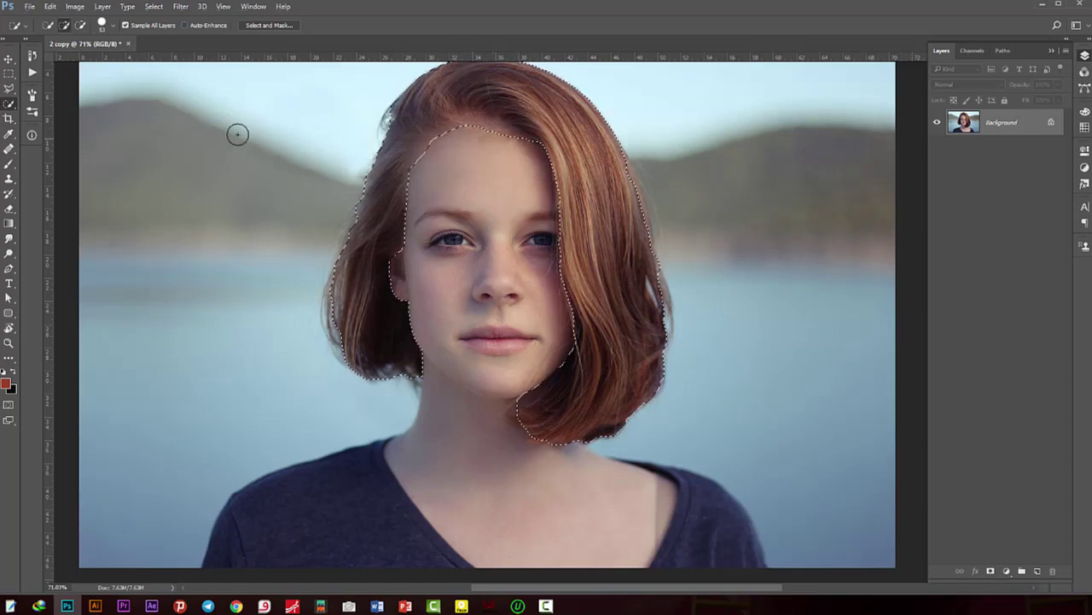
pyautogui.click(81, 26)
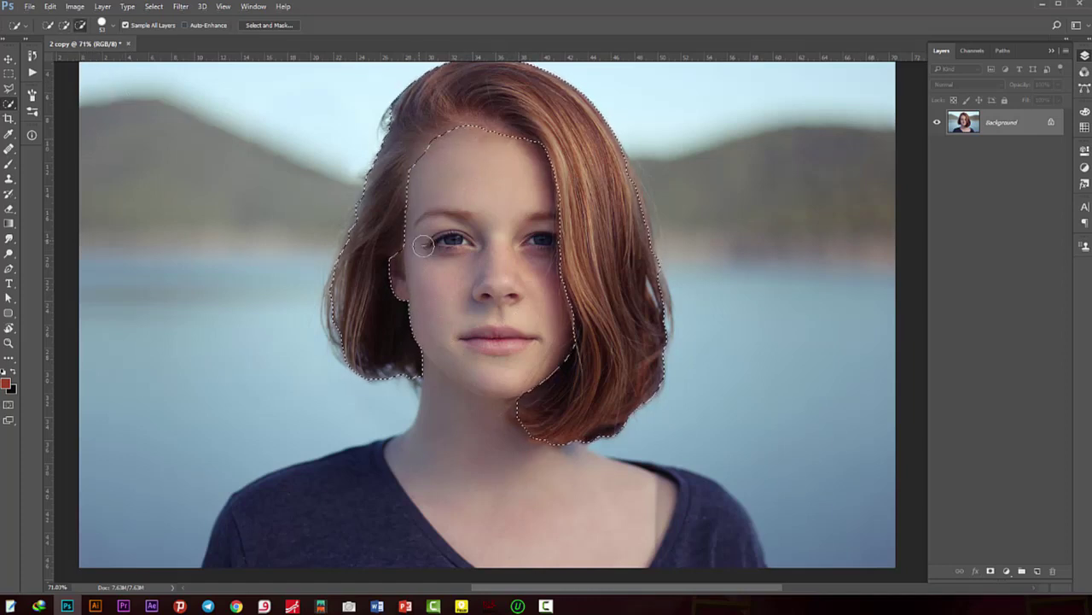
pyautogui.moveTo(476, 134)
pyautogui.mouseDown()
pyautogui.moveTo(423, 154)
pyautogui.moveTo(521, 112)
pyautogui.mouseUp()
pyautogui.press('z')
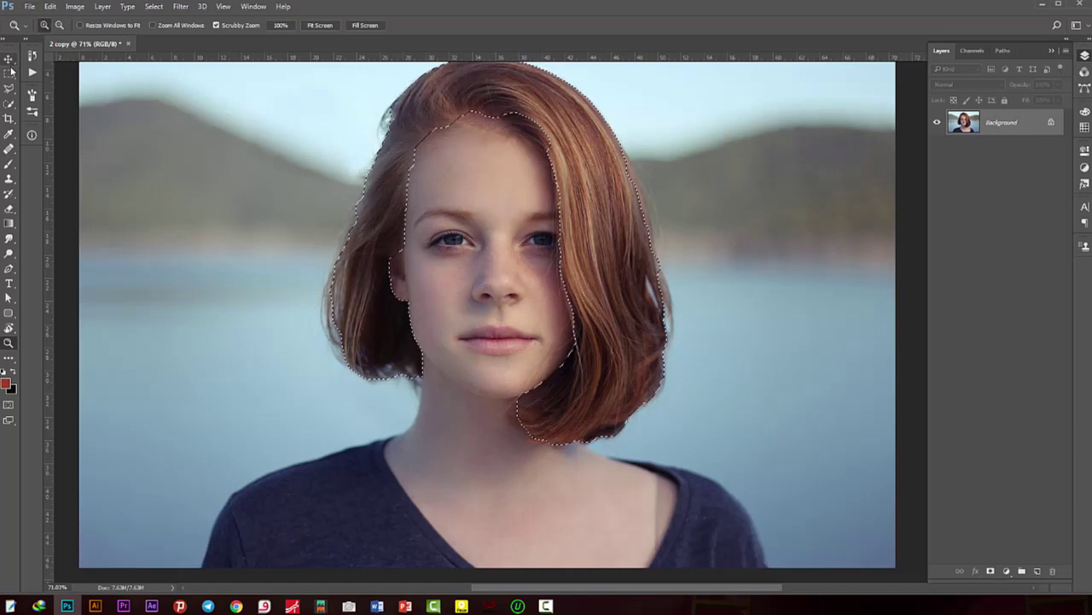
pyautogui.click(9, 104)
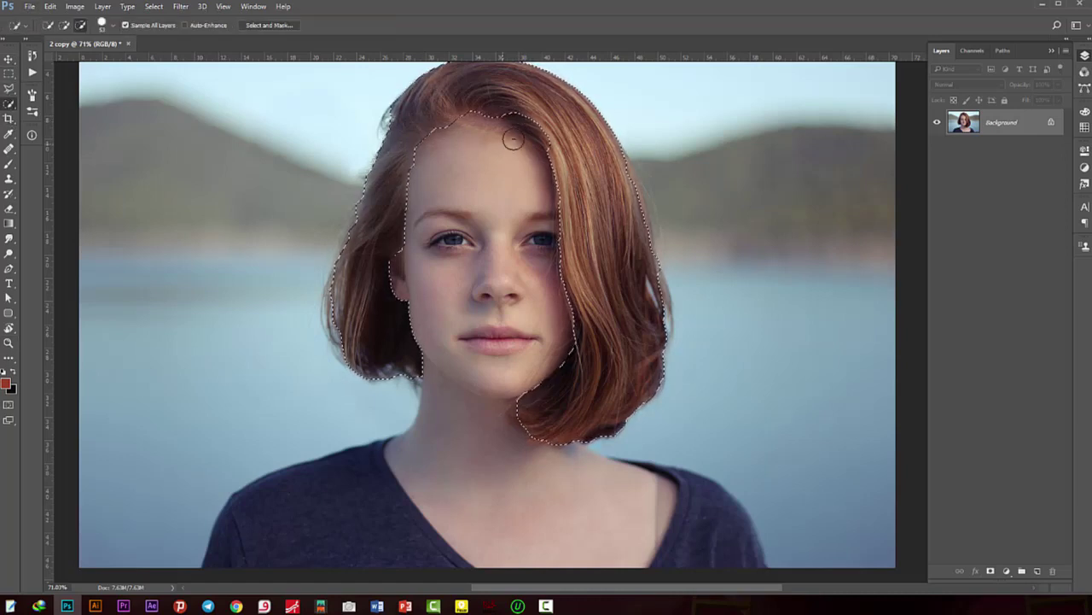
pyautogui.moveTo(546, 126)
pyautogui.mouseDown()
pyautogui.moveTo(513, 104)
pyautogui.moveTo(434, 123)
pyautogui.mouseUp()
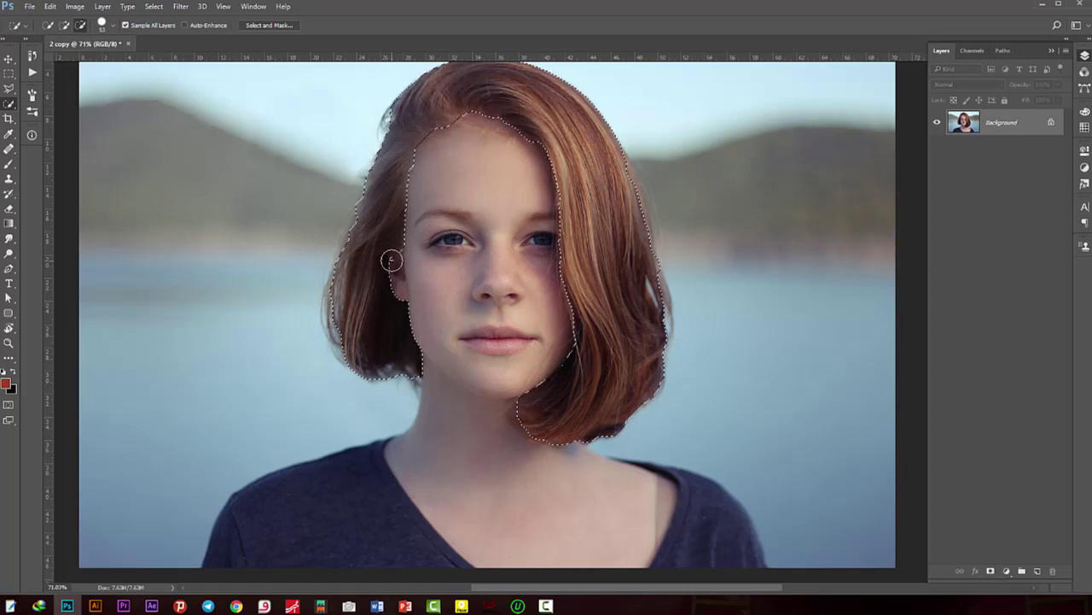
pyautogui.moveTo(554, 414); pyautogui.dragTo(529, 427)
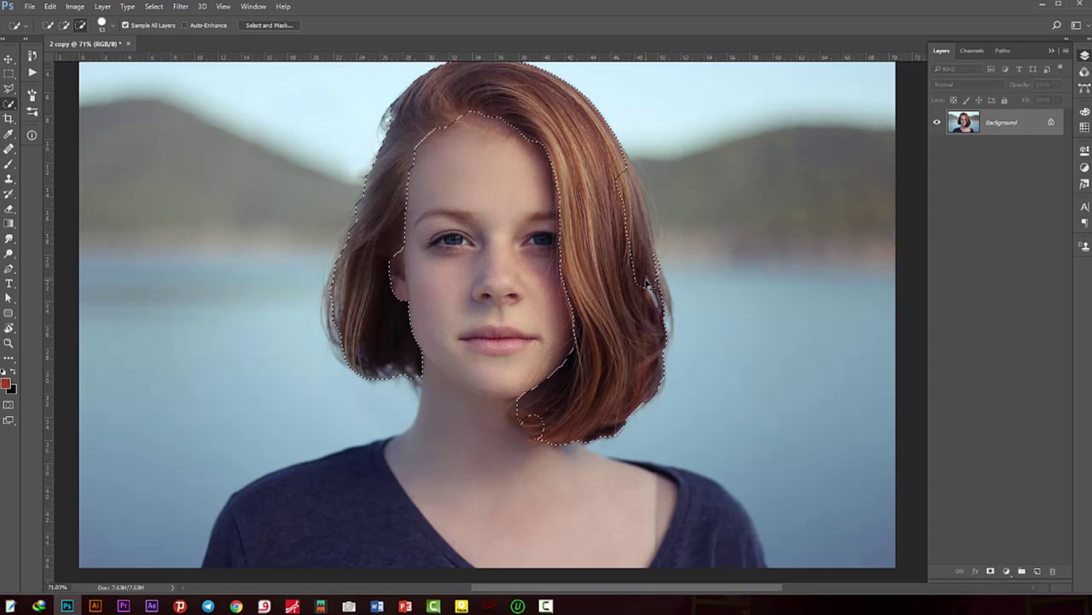
# - In Select and Mask, brush the right, outer and face-side hair edges for wispy strands, then apply
pyautogui.click(269, 25)
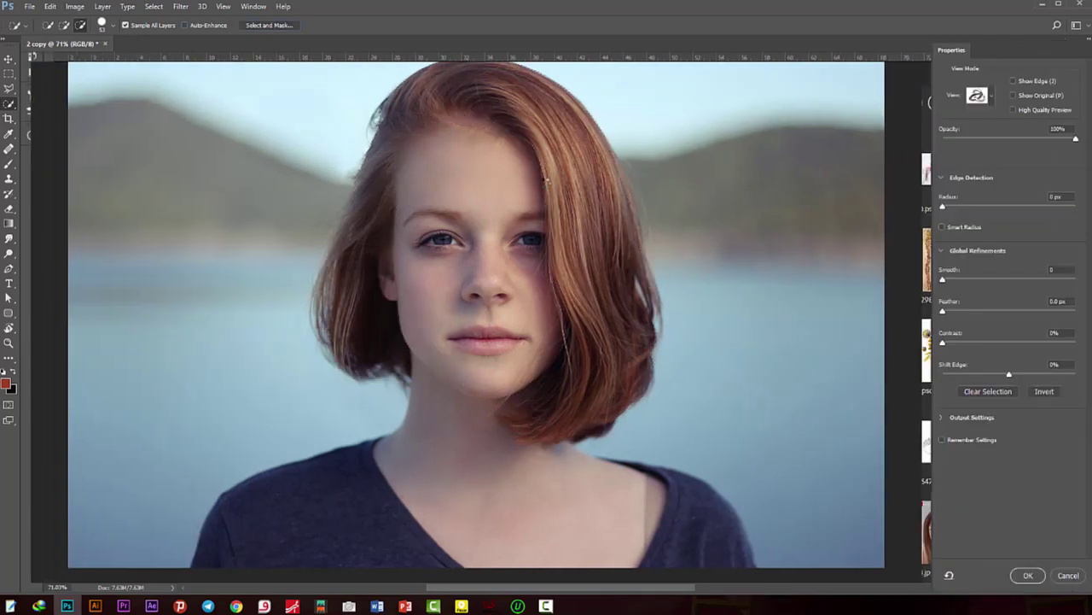
pyautogui.moveTo(646, 253)
pyautogui.mouseDown()
pyautogui.moveTo(599, 437)
pyautogui.moveTo(501, 396)
pyautogui.moveTo(549, 337)
pyautogui.moveTo(543, 158)
pyautogui.moveTo(514, 119)
pyautogui.moveTo(442, 112)
pyautogui.moveTo(403, 145)
pyautogui.moveTo(391, 193)
pyautogui.moveTo(382, 269)
pyautogui.moveTo(407, 361)
pyautogui.moveTo(400, 382)
pyautogui.moveTo(344, 367)
pyautogui.moveTo(318, 329)
pyautogui.moveTo(312, 281)
pyautogui.moveTo(384, 94)
pyautogui.moveTo(407, 74)
pyautogui.mouseUp()
pyautogui.moveTo(455, 106); pyautogui.dragTo(468, 176)
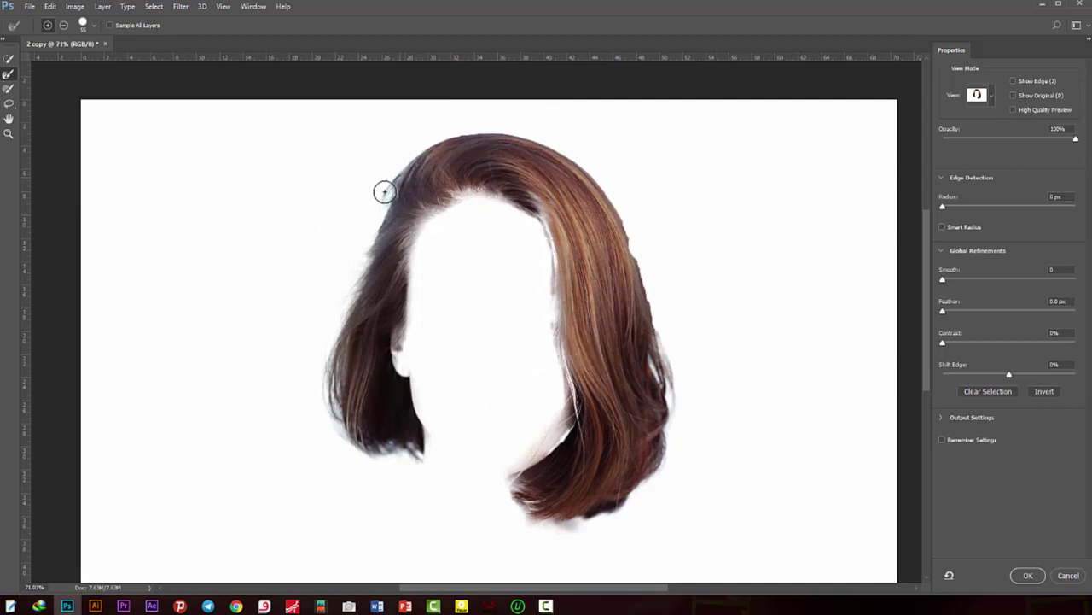
pyautogui.moveTo(617, 237); pyautogui.dragTo(655, 320)
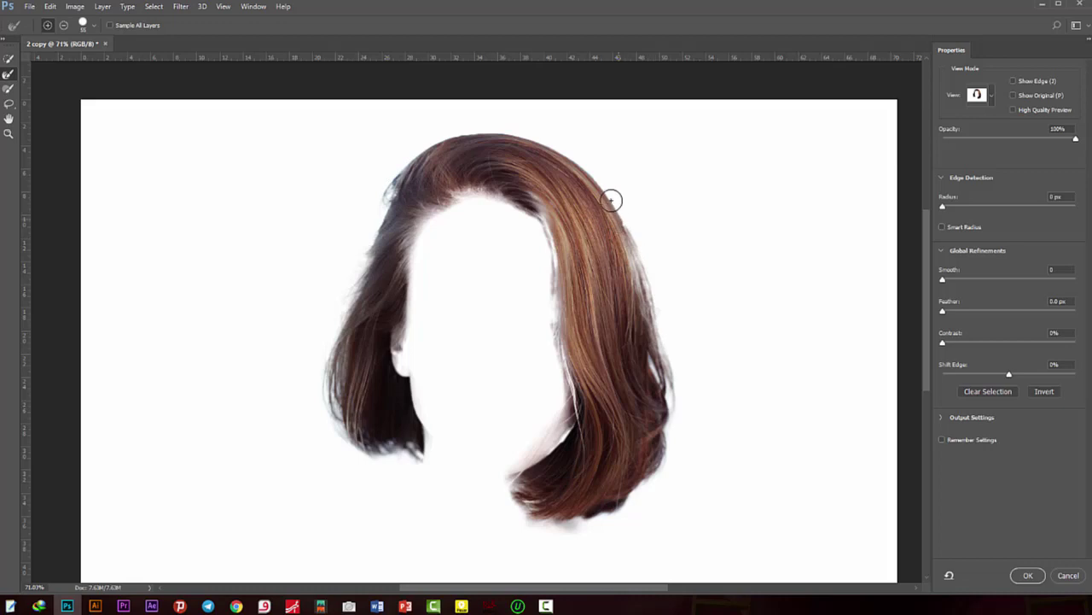
pyautogui.moveTo(571, 174); pyautogui.dragTo(556, 317)
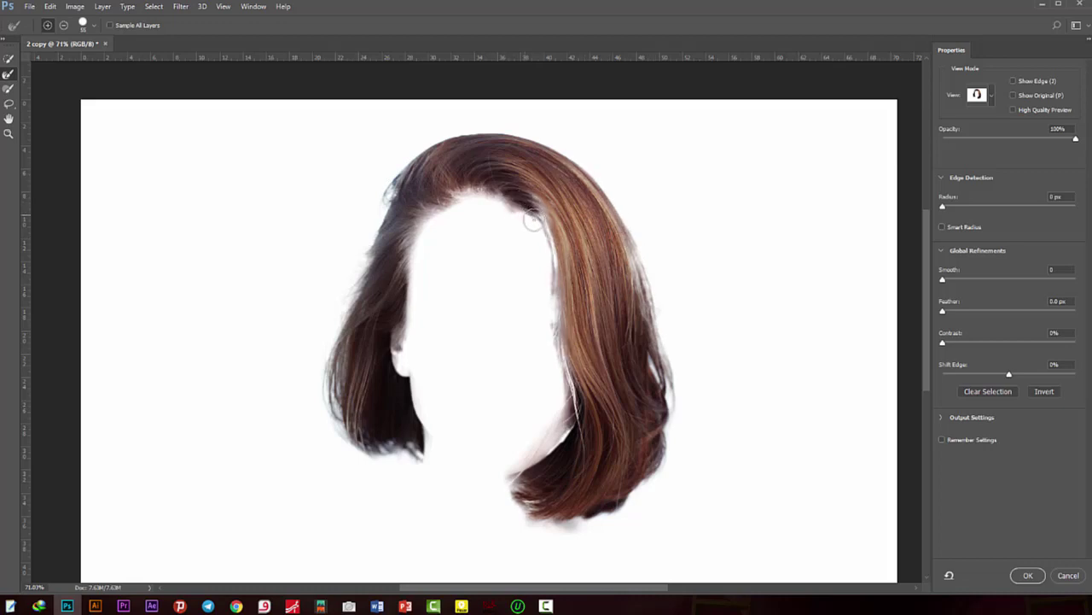
pyautogui.click(1028, 575)
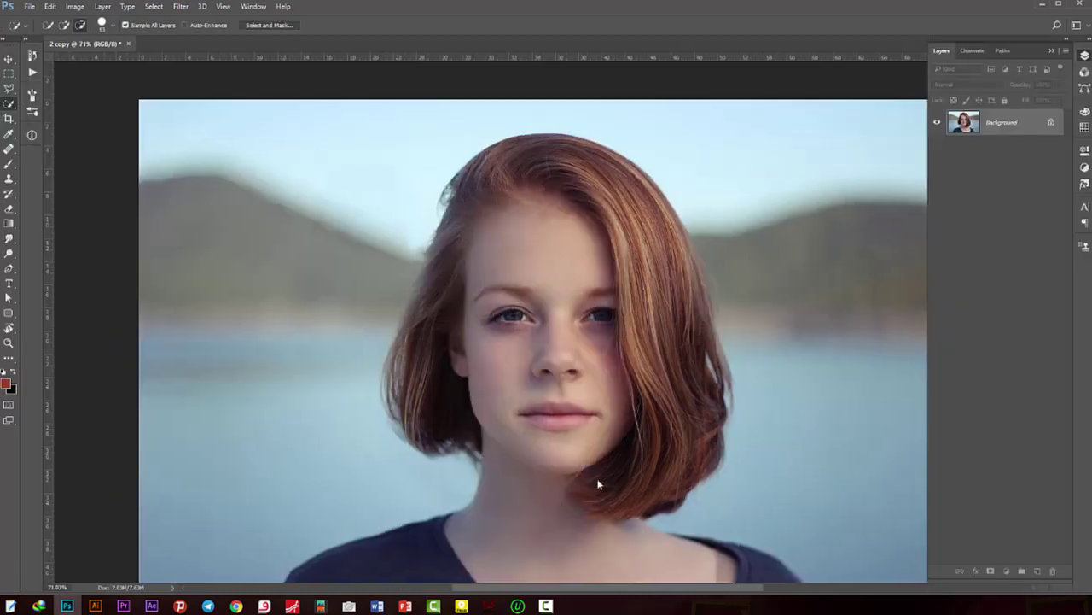
# - Add a hair-masked Curves layer with an S-curve that darkens shadows and lifts highlights, then add a group
pyautogui.click(1006, 570)
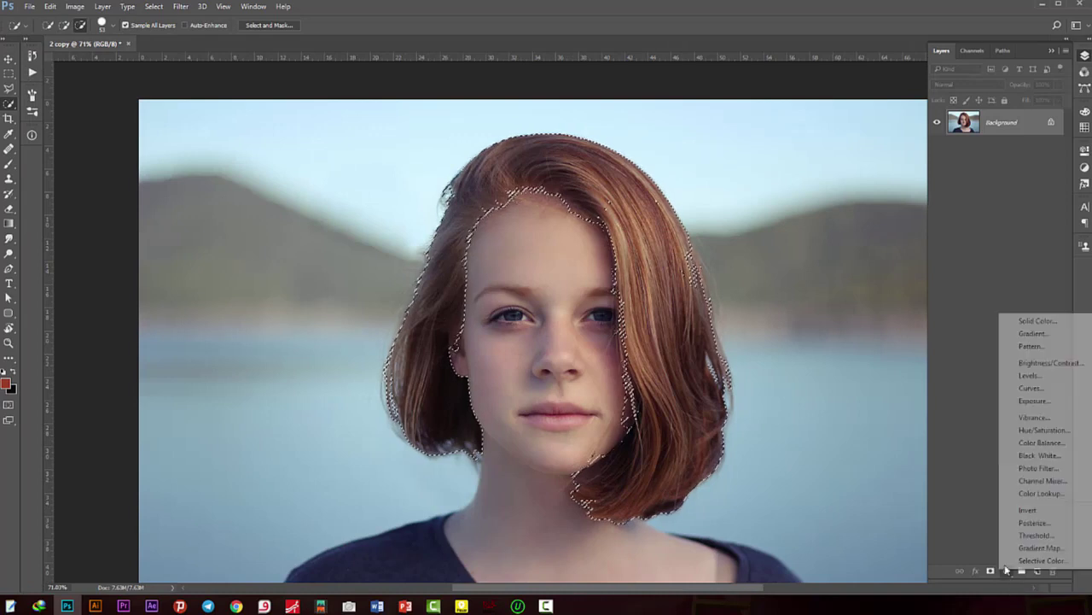
pyautogui.click(1031, 388)
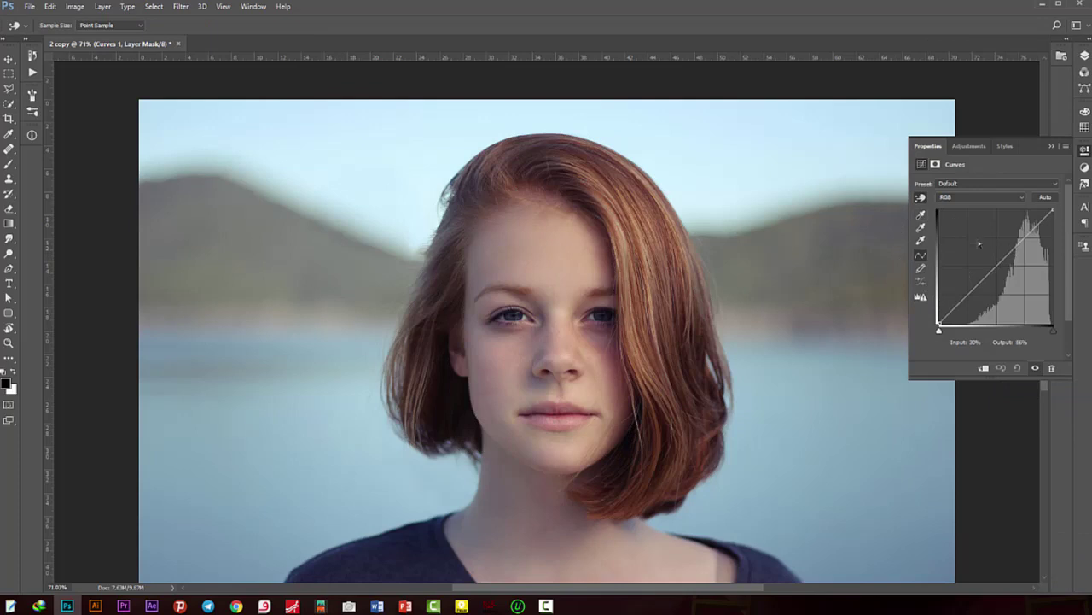
pyautogui.click(997, 266)
pyautogui.click(965, 294)
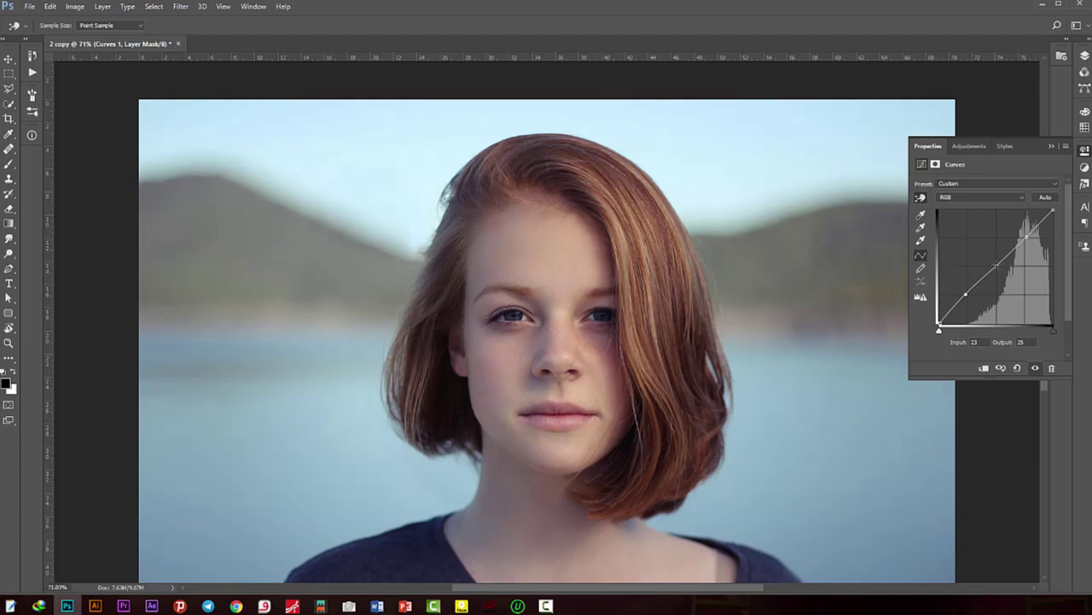
pyautogui.moveTo(1031, 238); pyautogui.dragTo(1025, 234)
pyautogui.moveTo(964, 293); pyautogui.dragTo(971, 297)
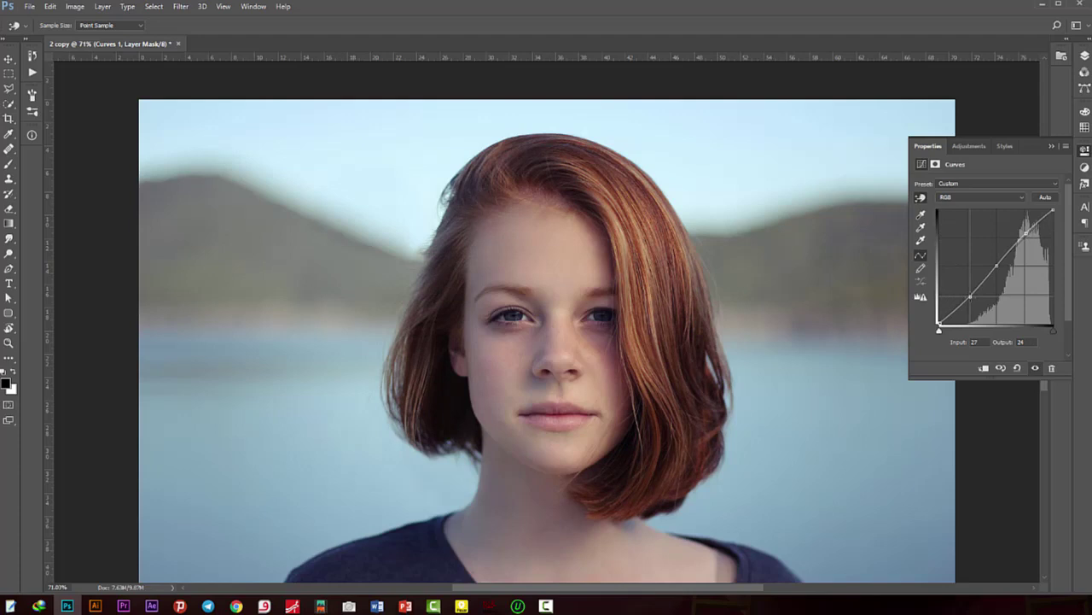
pyautogui.moveTo(1025, 232); pyautogui.dragTo(1024, 229)
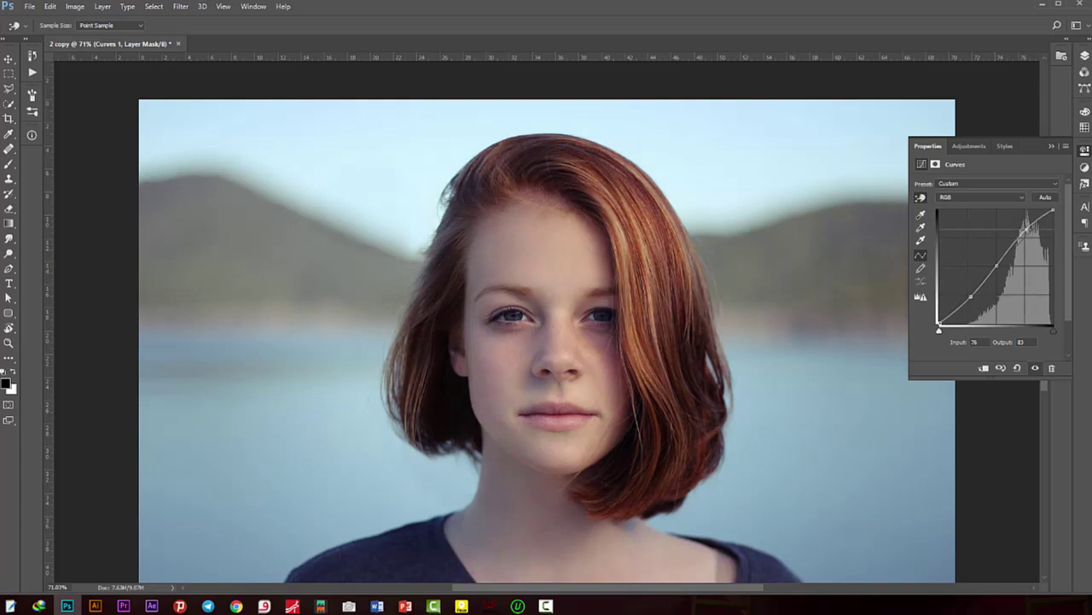
pyautogui.click(1082, 111)
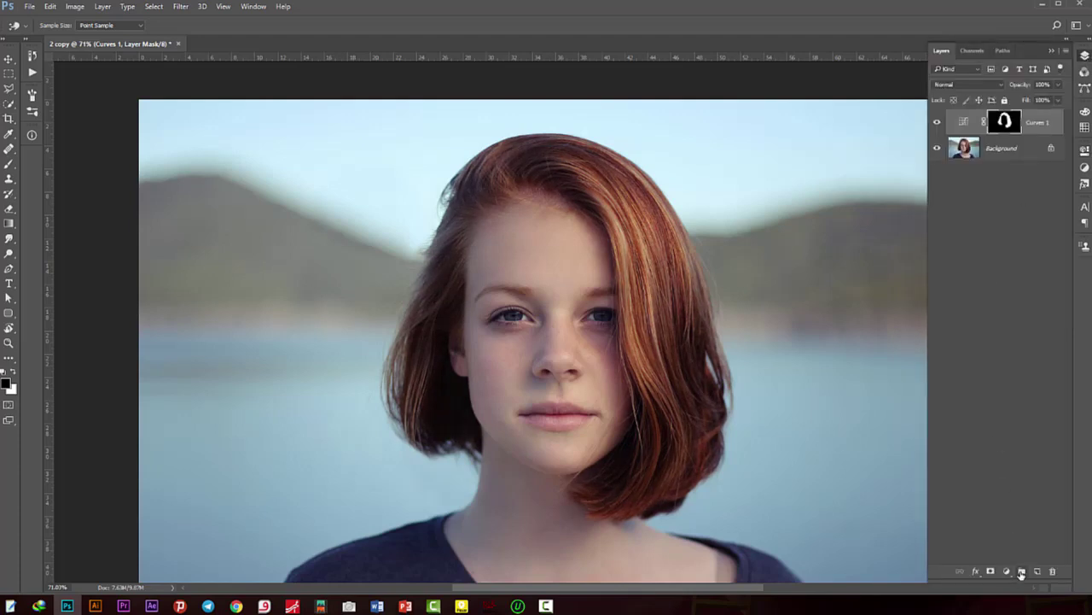
pyautogui.click(1022, 571)
# - Rename the new group to hair, move the hair mask onto it, and put Curves 1 inside
pyautogui.doubleClick(979, 117)
pyautogui.press('BackSpace')
pyautogui.write('hair')
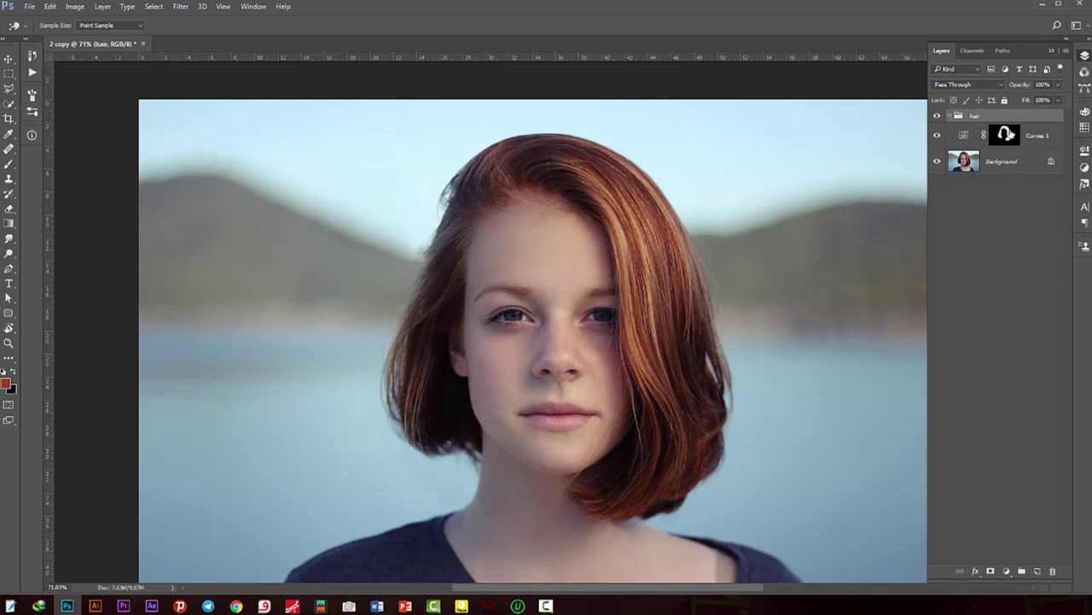
pyautogui.moveTo(1004, 134)
pyautogui.mouseDown()
pyautogui.moveTo(1000, 118)
pyautogui.moveTo(990, 121)
pyautogui.mouseUp()
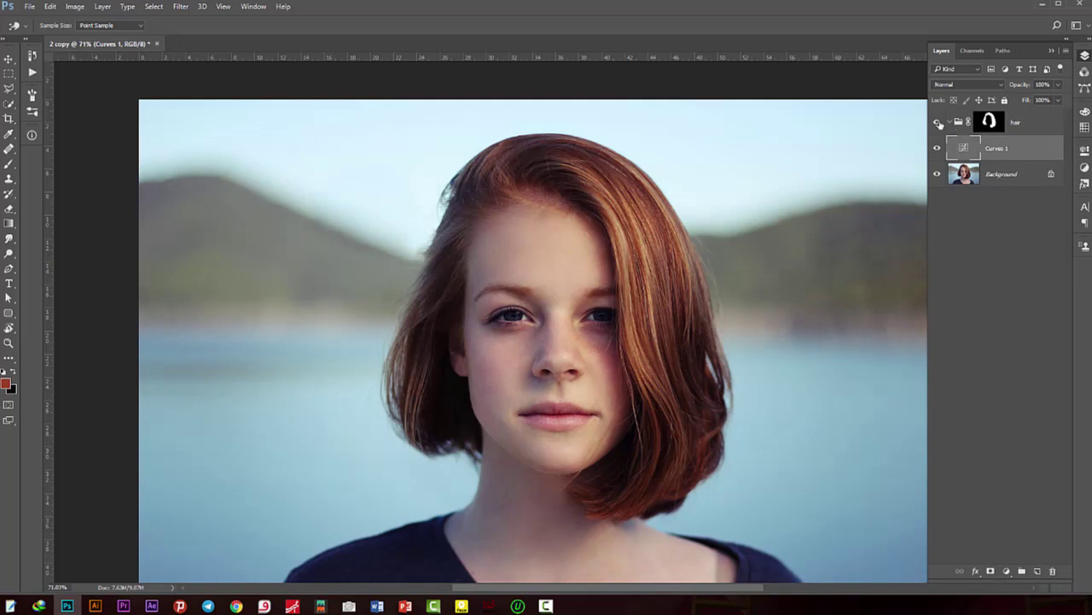
pyautogui.press('w')
pyautogui.moveTo(987, 149)
pyautogui.mouseDown()
pyautogui.moveTo(1003, 149)
pyautogui.moveTo(950, 119)
pyautogui.mouseUp()
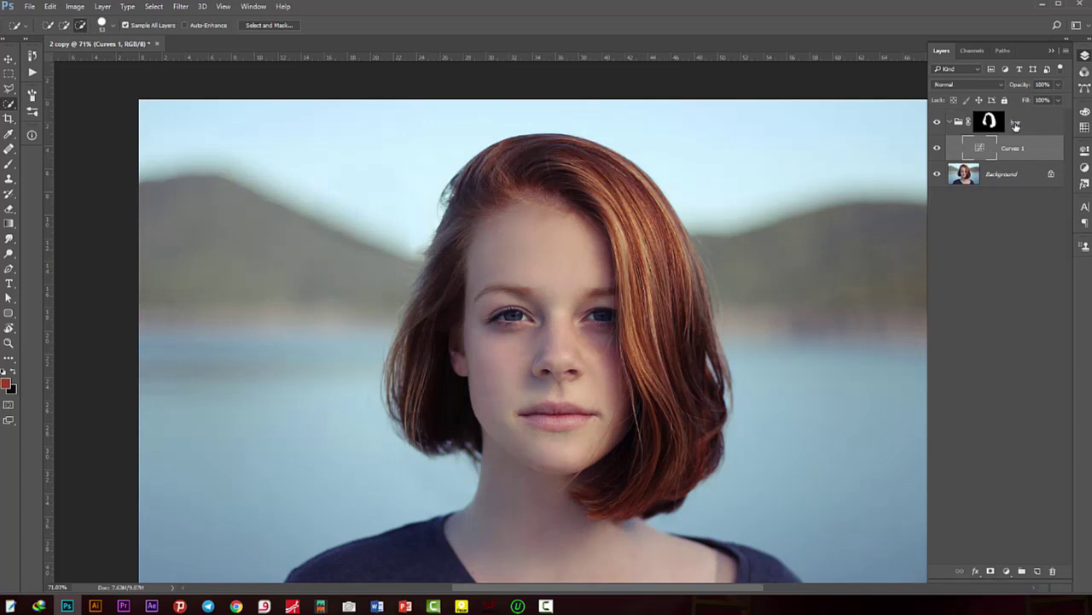
# - Add a +13 saturation Hue/Saturation layer to the hair group, collapse it, and select Background
pyautogui.click(1007, 571)
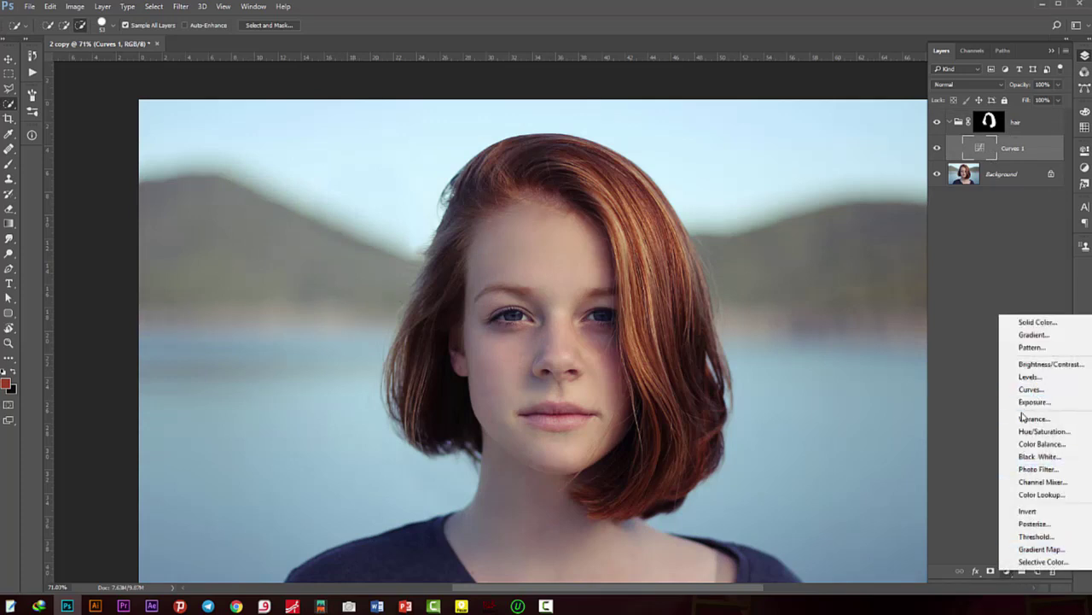
pyautogui.click(1039, 431)
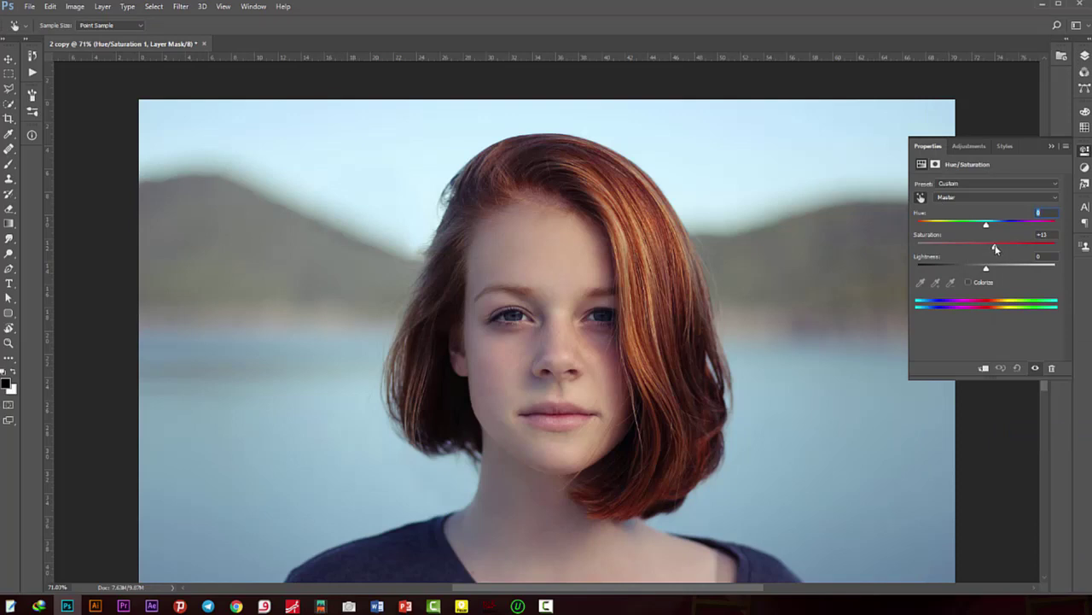
pyautogui.click(1063, 56)
pyautogui.click(947, 123)
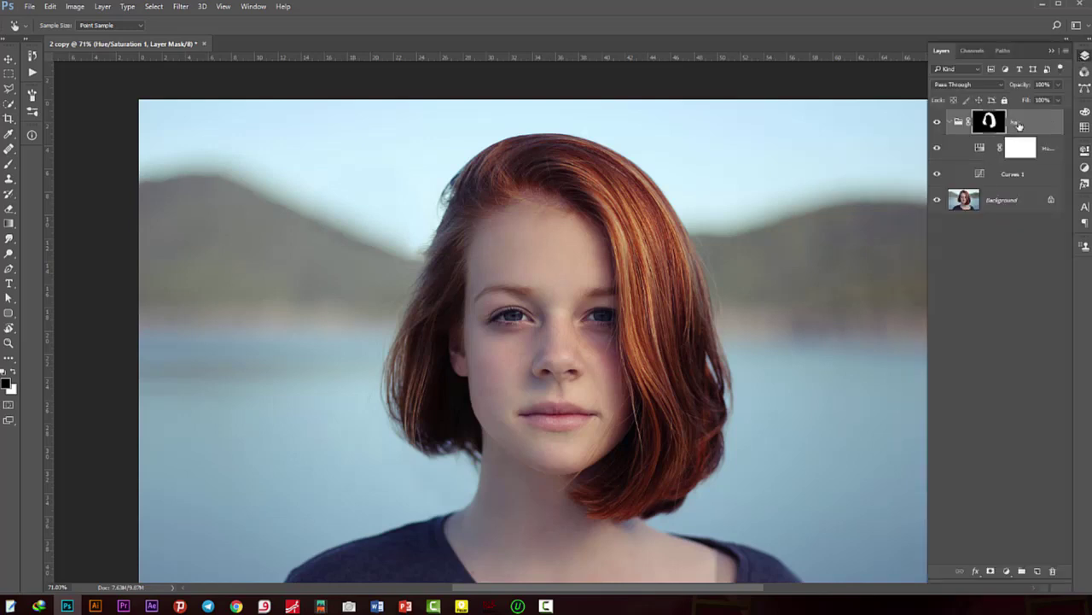
pyautogui.click(947, 124)
pyautogui.click(977, 157)
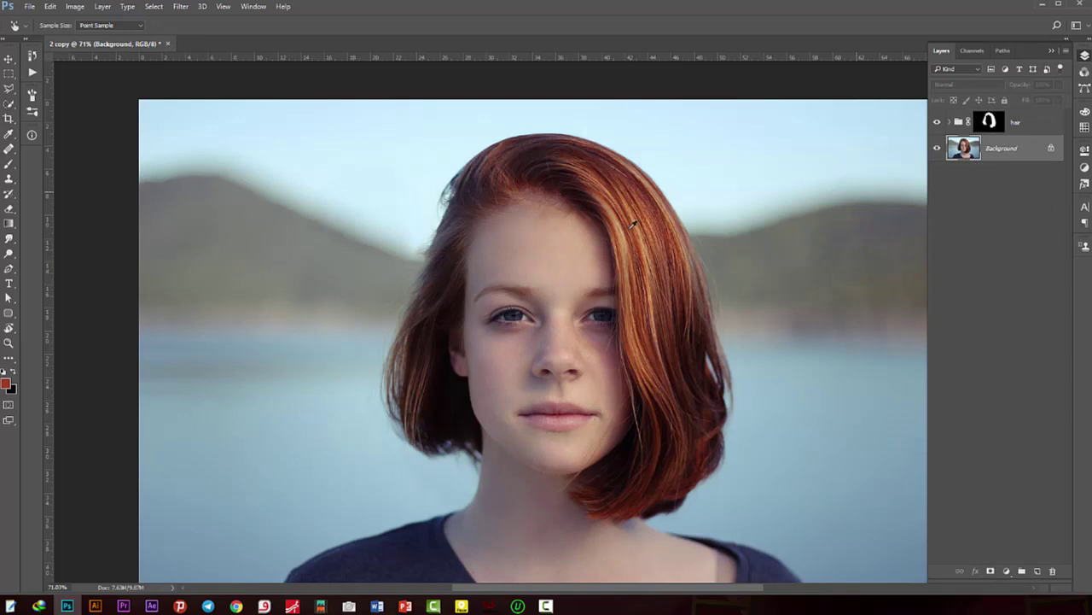
# - Quick-select the face and neck skin from hairline to chin
pyautogui.click(9, 104)
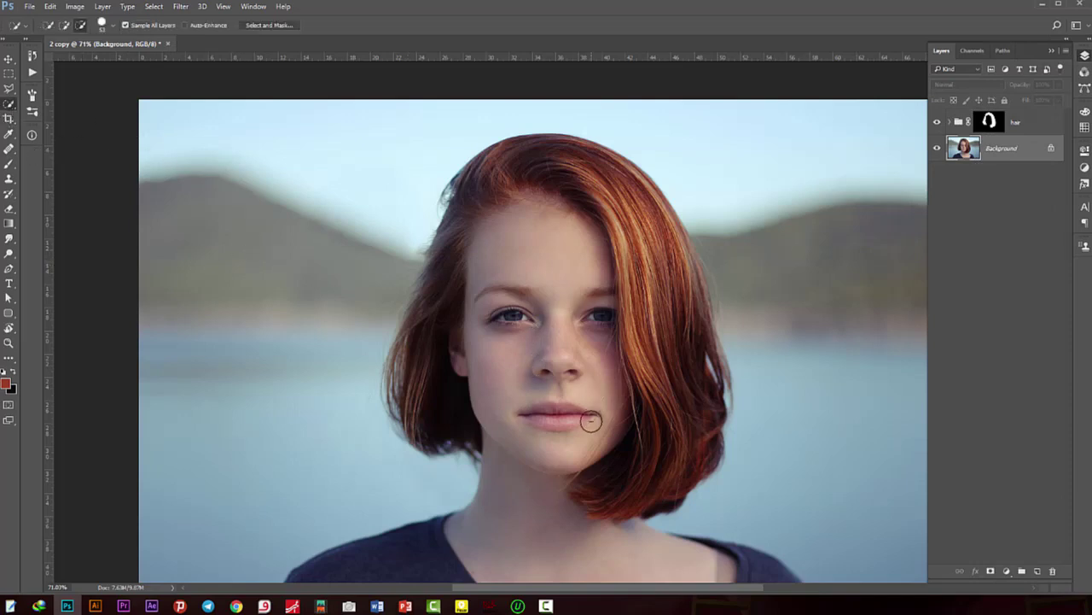
pyautogui.moveTo(591, 421); pyautogui.dragTo(561, 322)
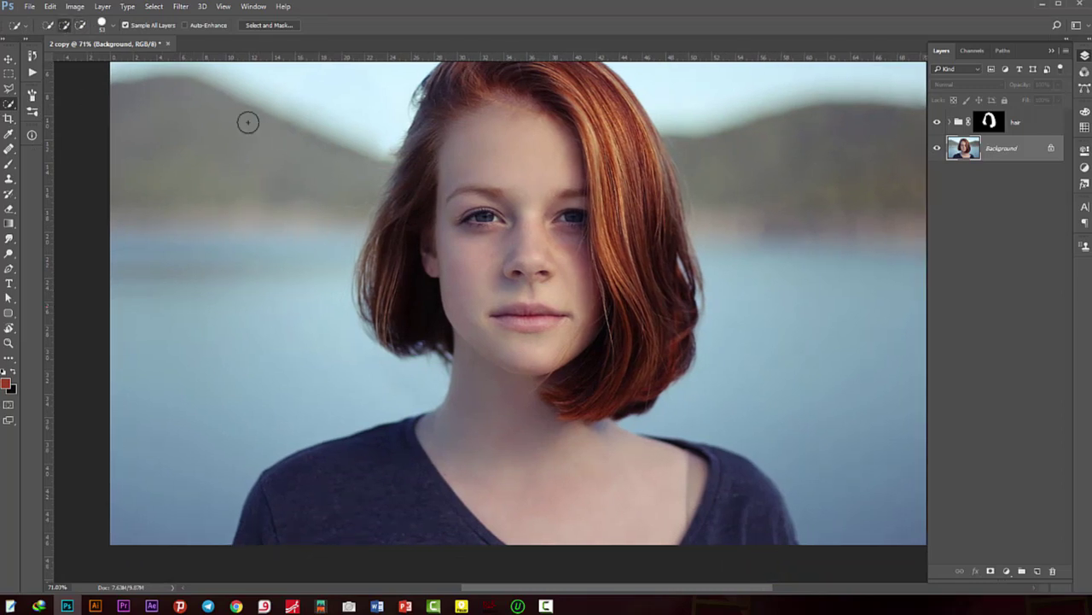
pyautogui.moveTo(489, 198)
pyautogui.mouseDown()
pyautogui.moveTo(545, 221)
pyautogui.moveTo(518, 283)
pyautogui.mouseUp()
pyautogui.moveTo(409, 176)
pyautogui.mouseDown()
pyautogui.moveTo(555, 469)
pyautogui.moveTo(601, 175)
pyautogui.mouseUp()
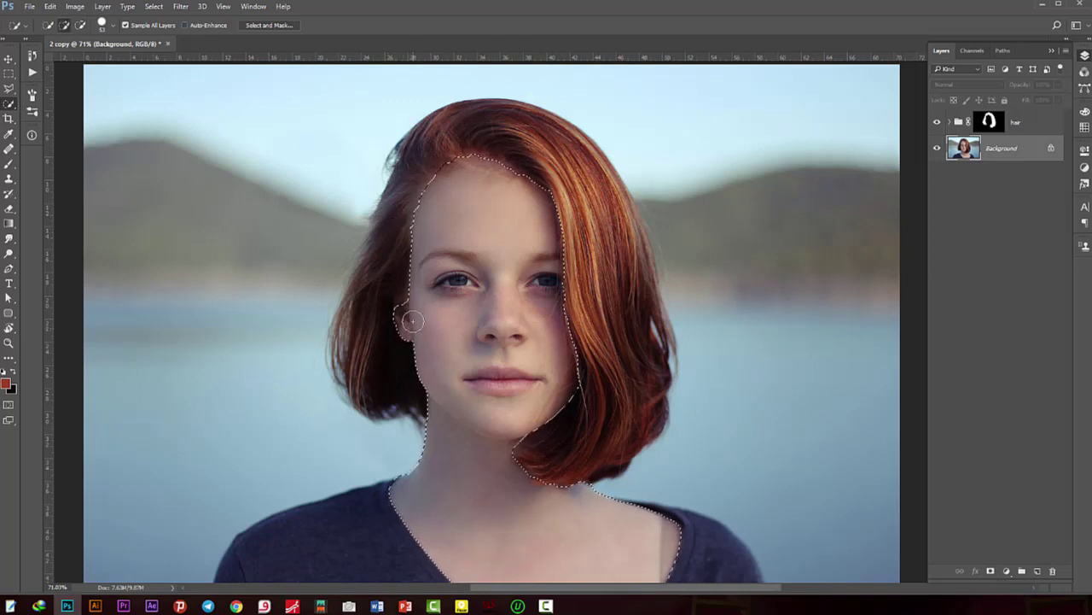
pyautogui.press('alt')
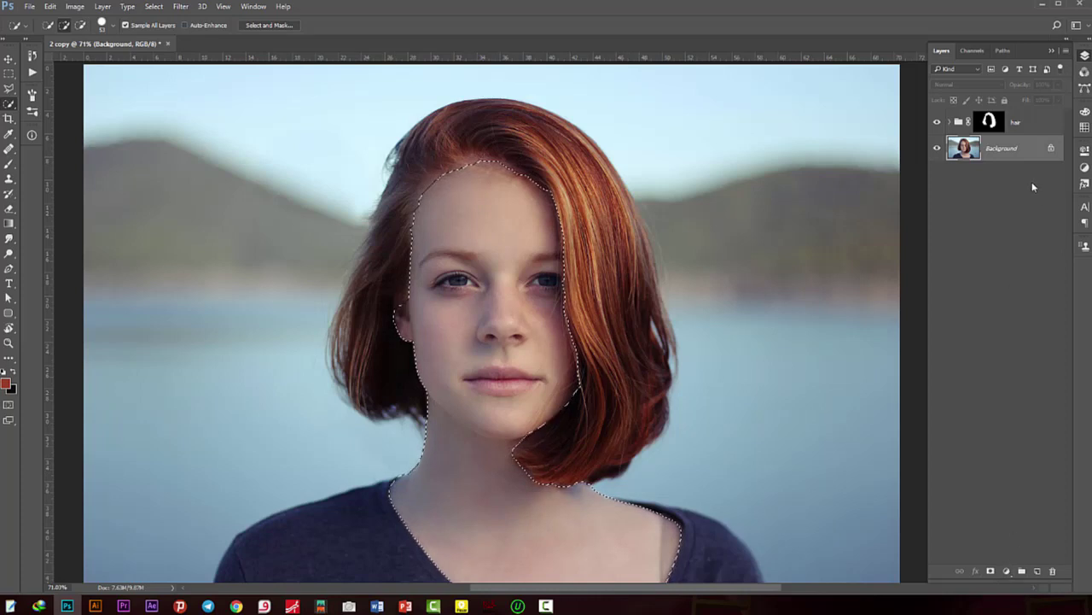
# - Create an empty Group 1 above the hair group, keeping the skin selection, and open Select and Mask
pyautogui.click(1026, 129)
pyautogui.click(1021, 571)
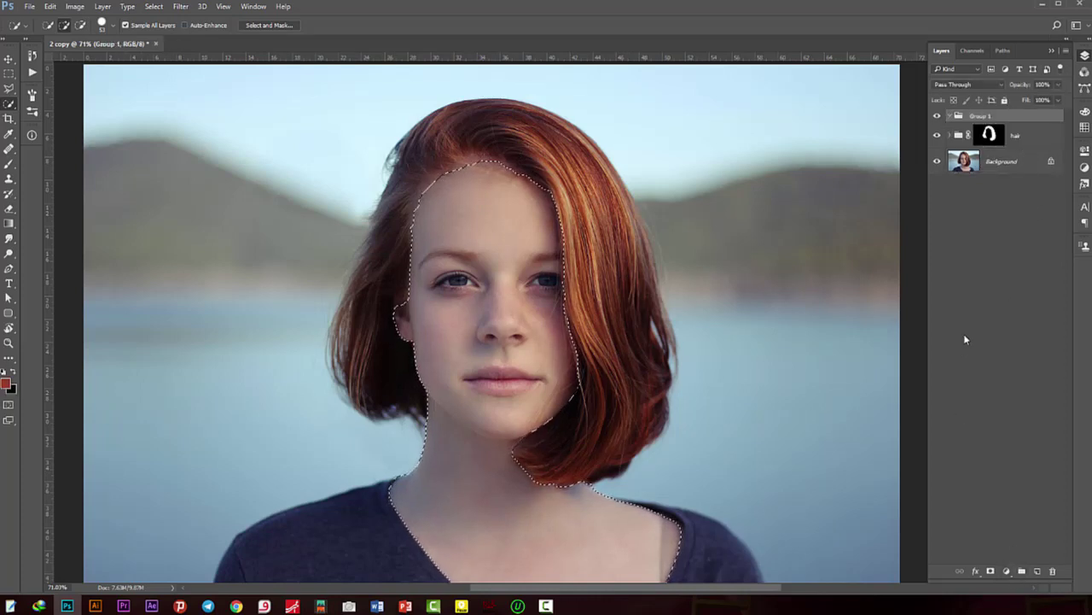
pyautogui.click(991, 572)
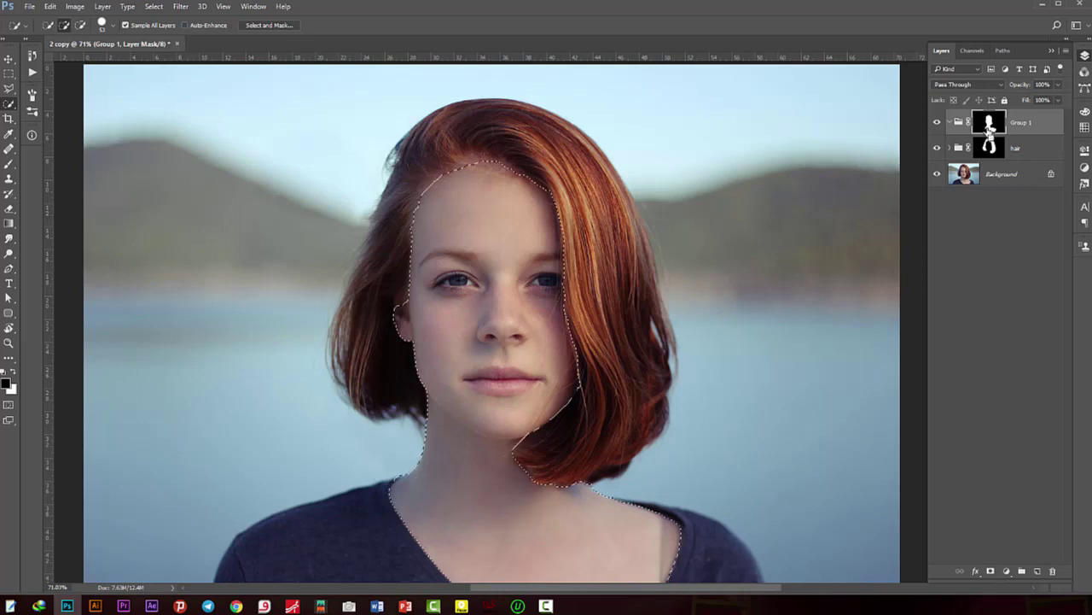
pyautogui.hotkey('ctrl', 'z')
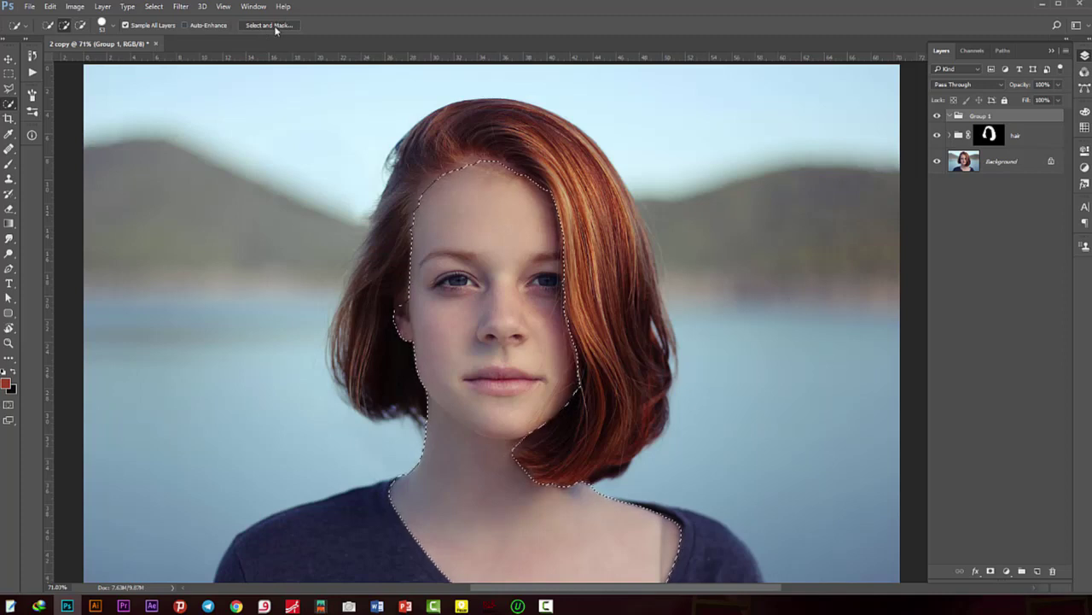
pyautogui.click(11, 104)
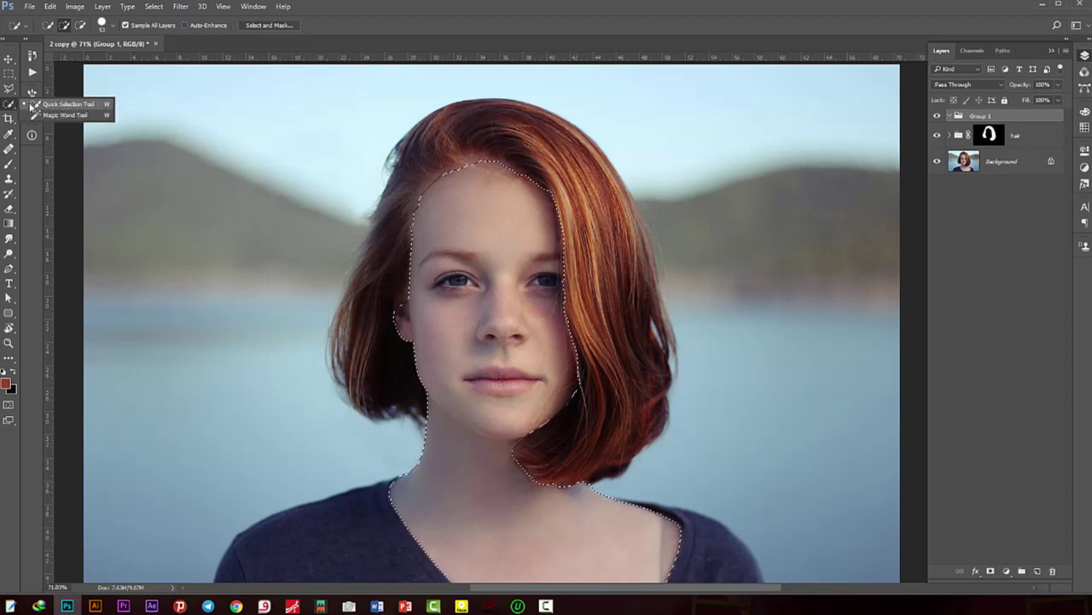
pyautogui.click(32, 105)
pyautogui.click(266, 25)
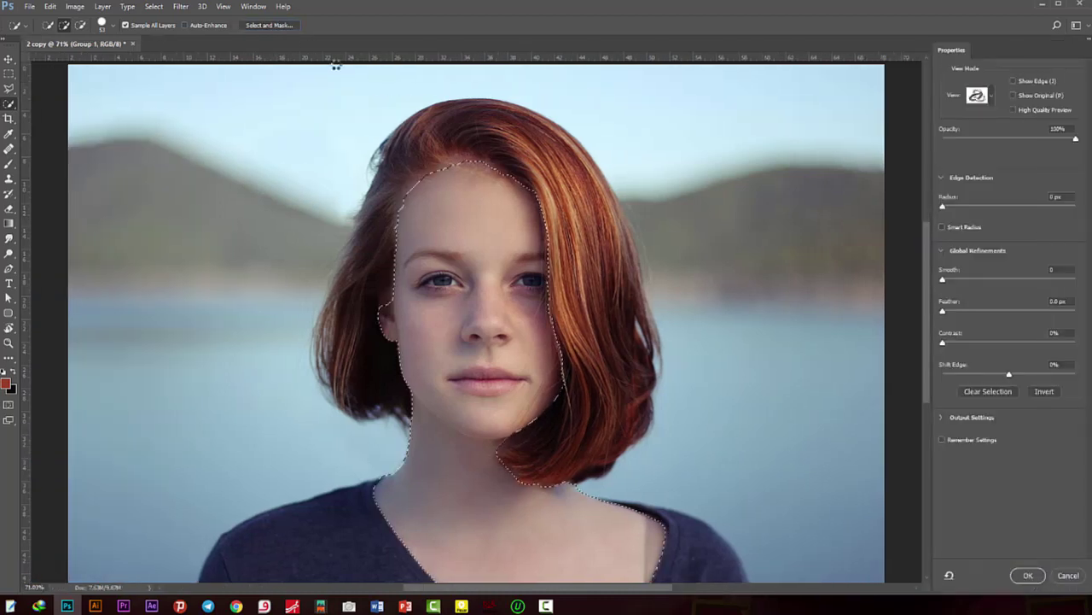
# - Abandon a first neck-edge refinement, select the Background layer, and reopen Select and Mask
pyautogui.moveTo(523, 264); pyautogui.dragTo(501, 164)
pyautogui.moveTo(475, 343)
pyautogui.mouseDown()
pyautogui.moveTo(510, 382)
pyautogui.moveTo(638, 427)
pyautogui.mouseUp()
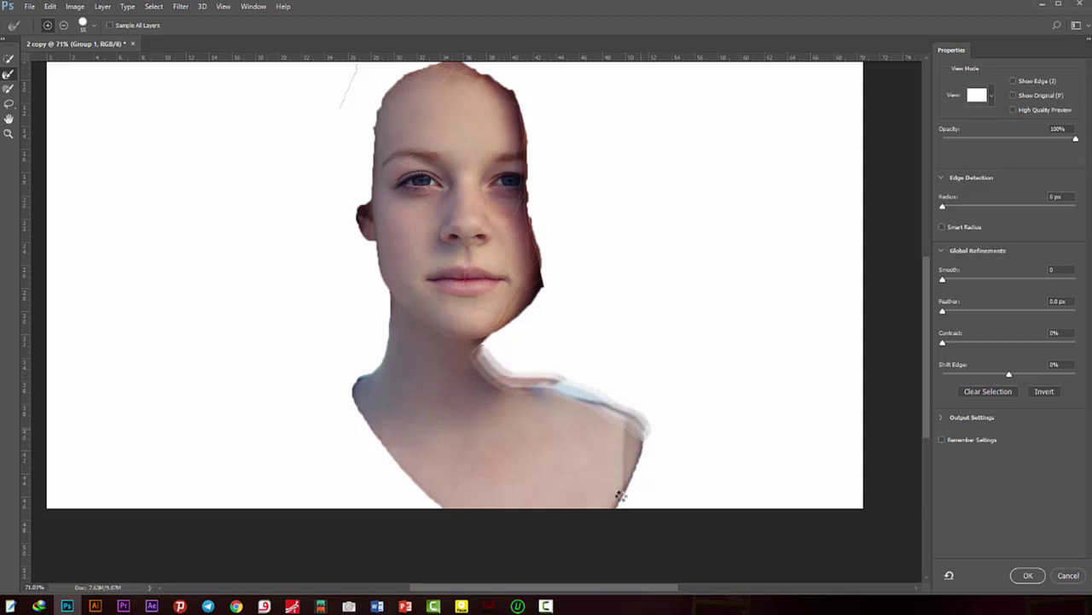
pyautogui.click(1069, 574)
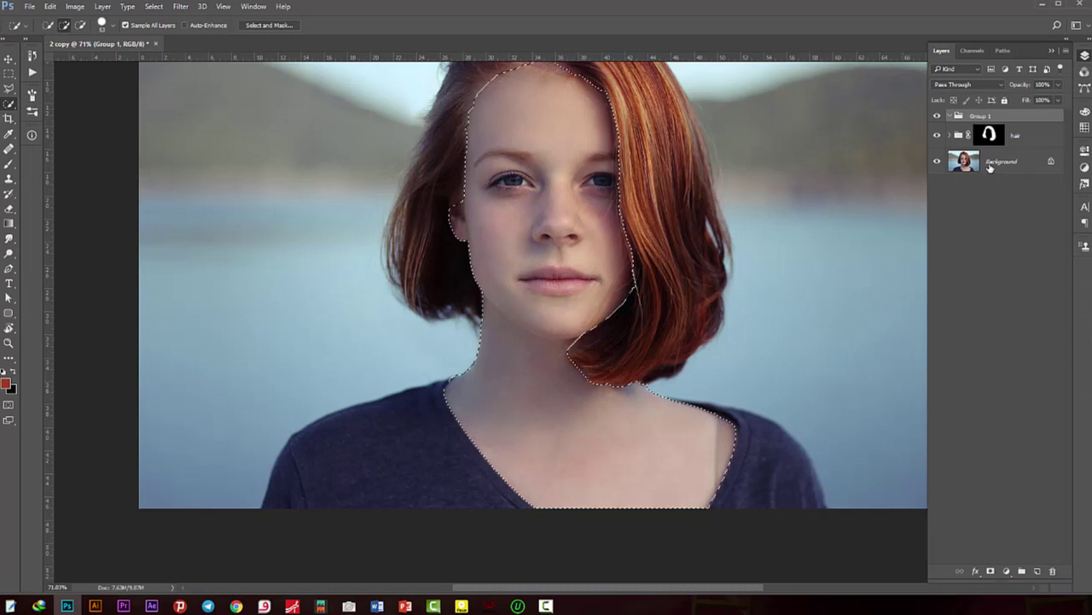
pyautogui.click(990, 162)
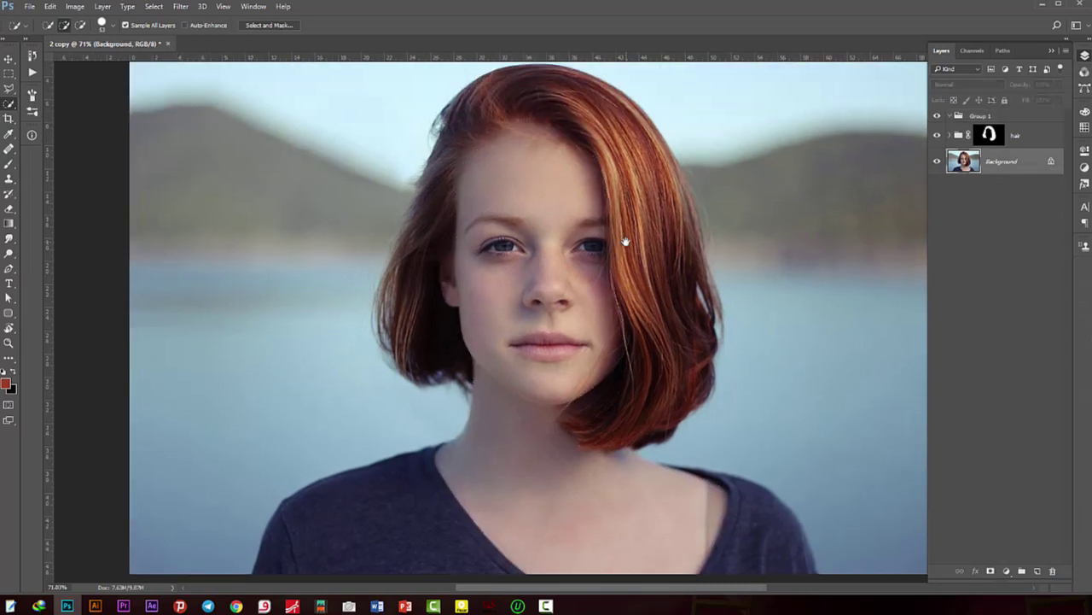
pyautogui.hotkey('alt', 'ctrl', 'r')
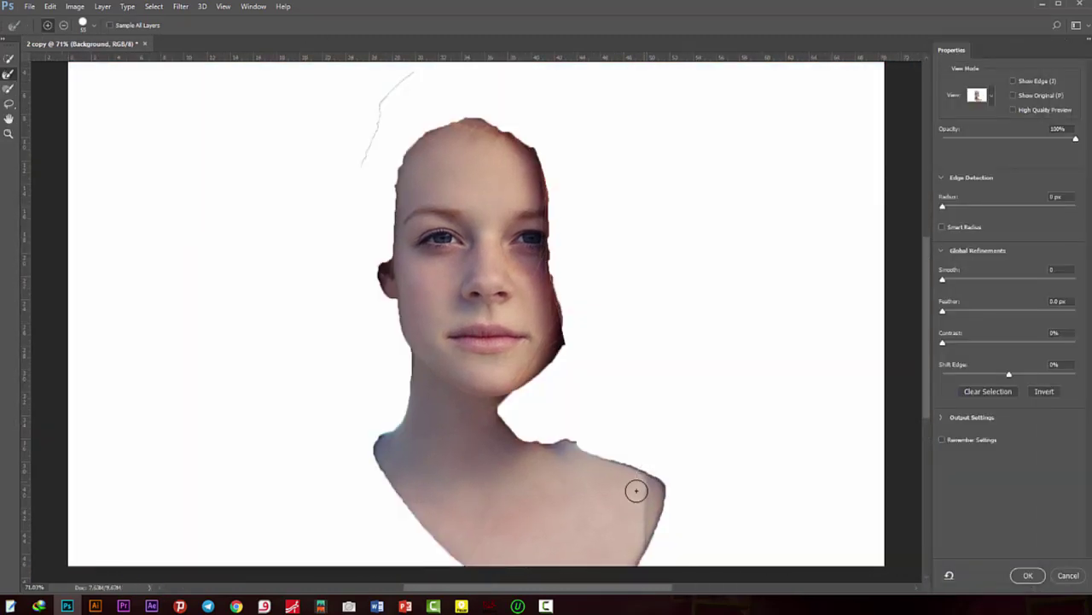
# - Refine the skin edges along neck, crown, ear, loose hair strands and shoulder, then apply
pyautogui.moveTo(533, 443)
pyautogui.mouseDown()
pyautogui.moveTo(512, 429)
pyautogui.moveTo(559, 338)
pyautogui.moveTo(553, 205)
pyautogui.mouseUp()
pyautogui.moveTo(543, 169)
pyautogui.mouseDown()
pyautogui.moveTo(516, 136)
pyautogui.moveTo(461, 116)
pyautogui.moveTo(403, 158)
pyautogui.moveTo(395, 198)
pyautogui.mouseUp()
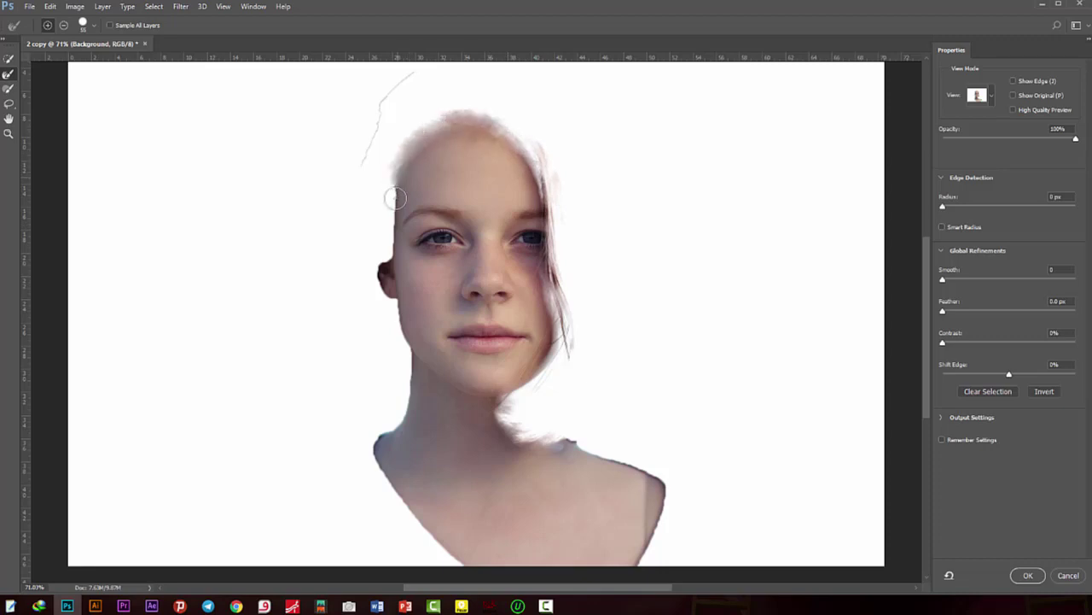
pyautogui.moveTo(391, 262); pyautogui.dragTo(386, 294)
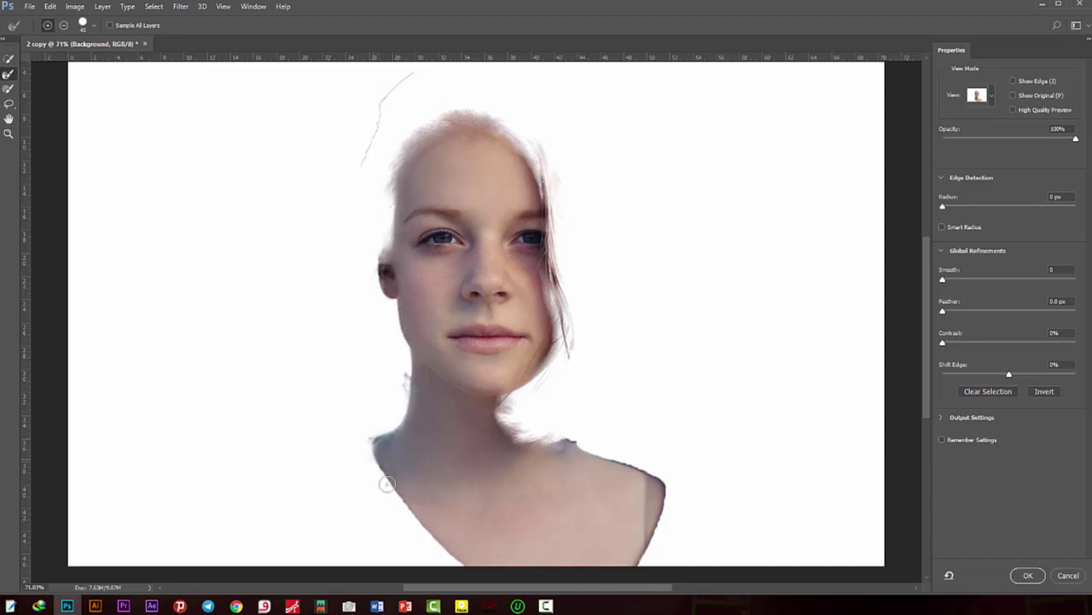
pyautogui.moveTo(391, 175)
pyautogui.mouseDown()
pyautogui.moveTo(409, 137)
pyautogui.moveTo(478, 115)
pyautogui.moveTo(535, 143)
pyautogui.mouseUp()
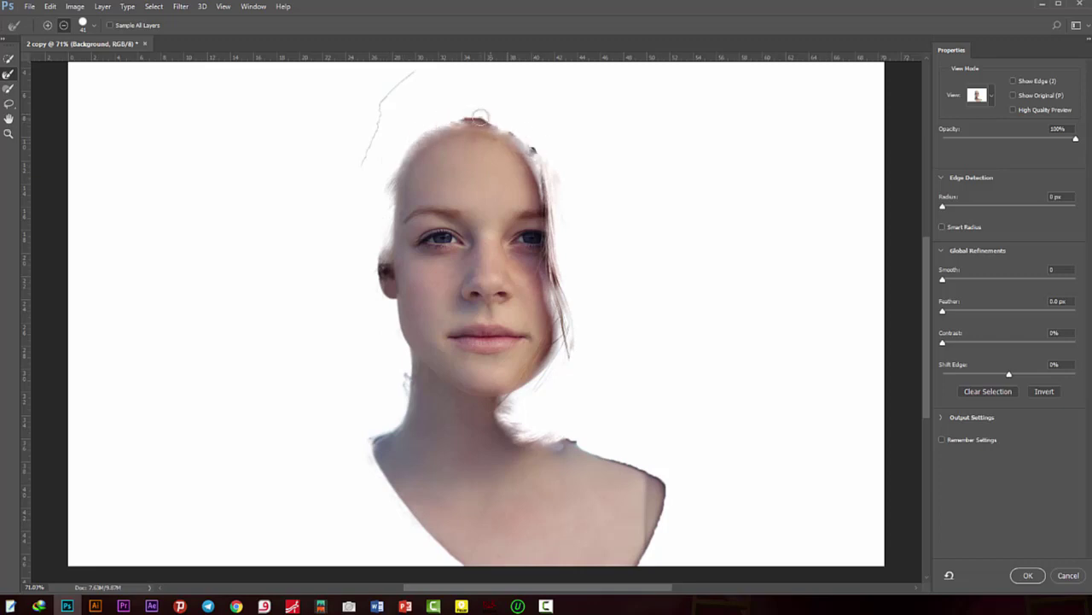
pyautogui.moveTo(461, 113)
pyautogui.mouseDown()
pyautogui.moveTo(502, 128)
pyautogui.moveTo(553, 224)
pyautogui.mouseUp()
pyautogui.moveTo(560, 309); pyautogui.dragTo(554, 282)
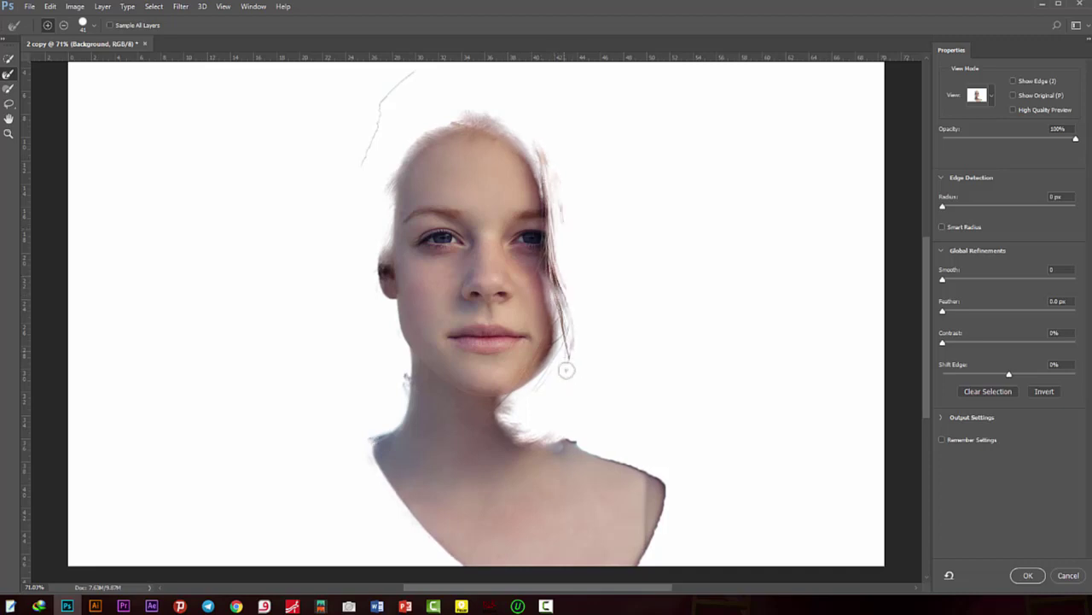
pyautogui.moveTo(621, 464); pyautogui.dragTo(668, 484)
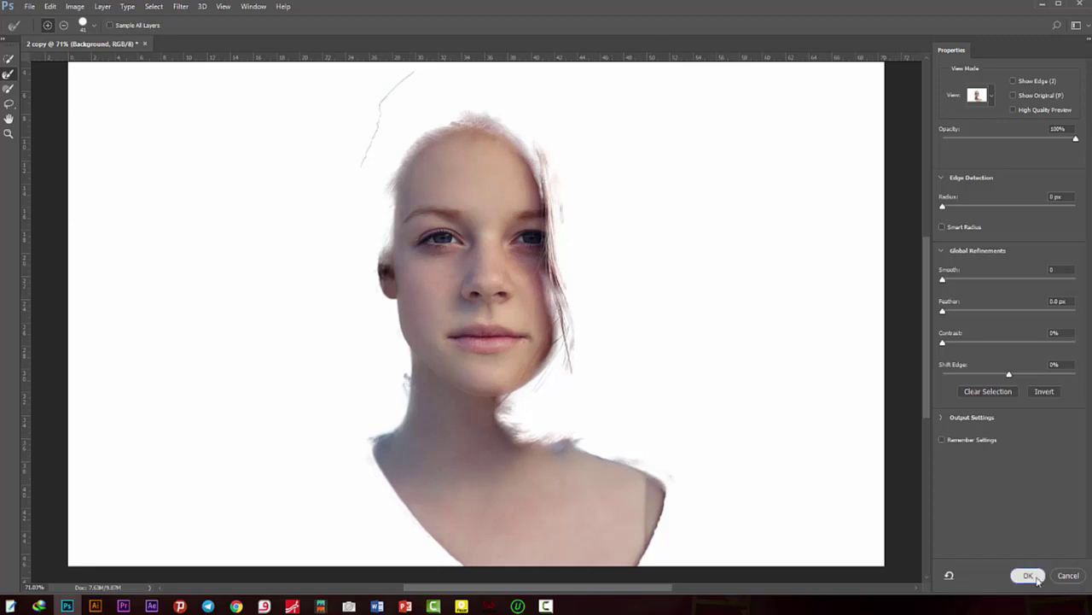
pyautogui.click(1028, 575)
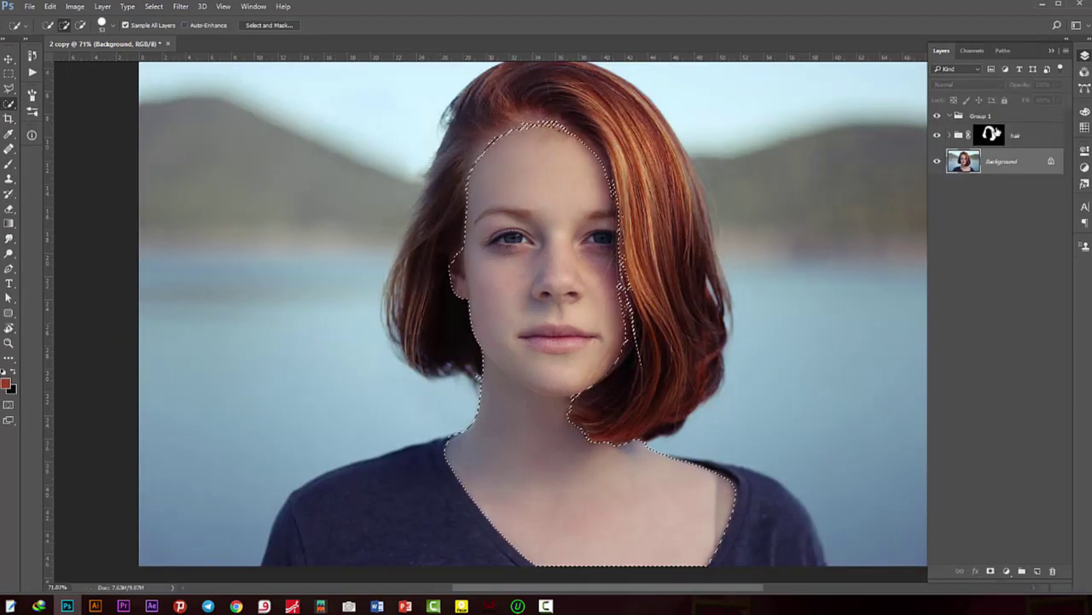
# - Mask Group 1 to the skin selection and add a peach #c19d87 Solid Color fill inside it
pyautogui.click(992, 116)
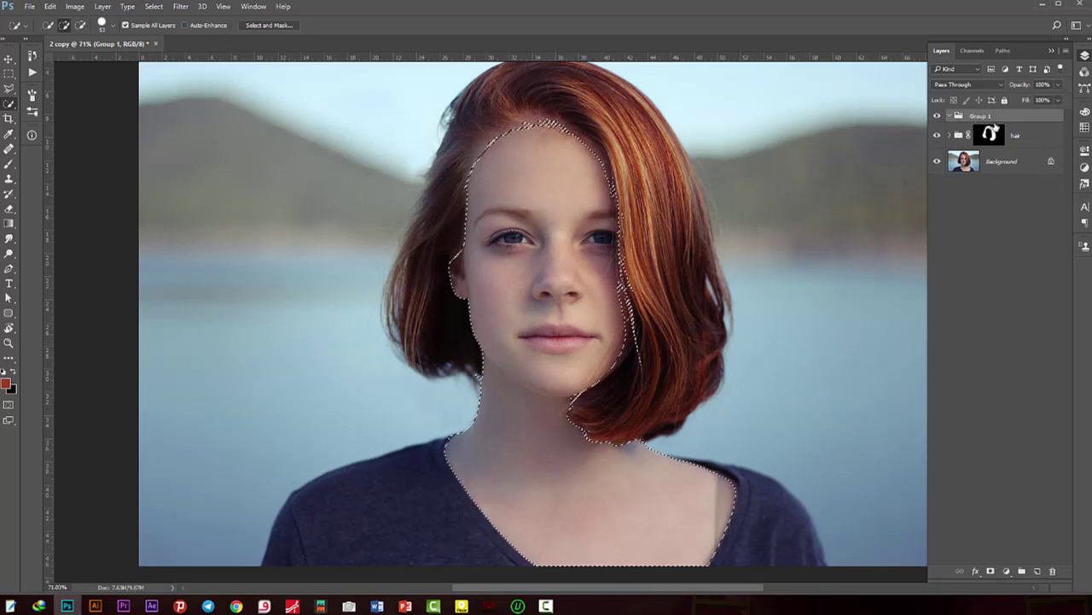
pyautogui.click(990, 571)
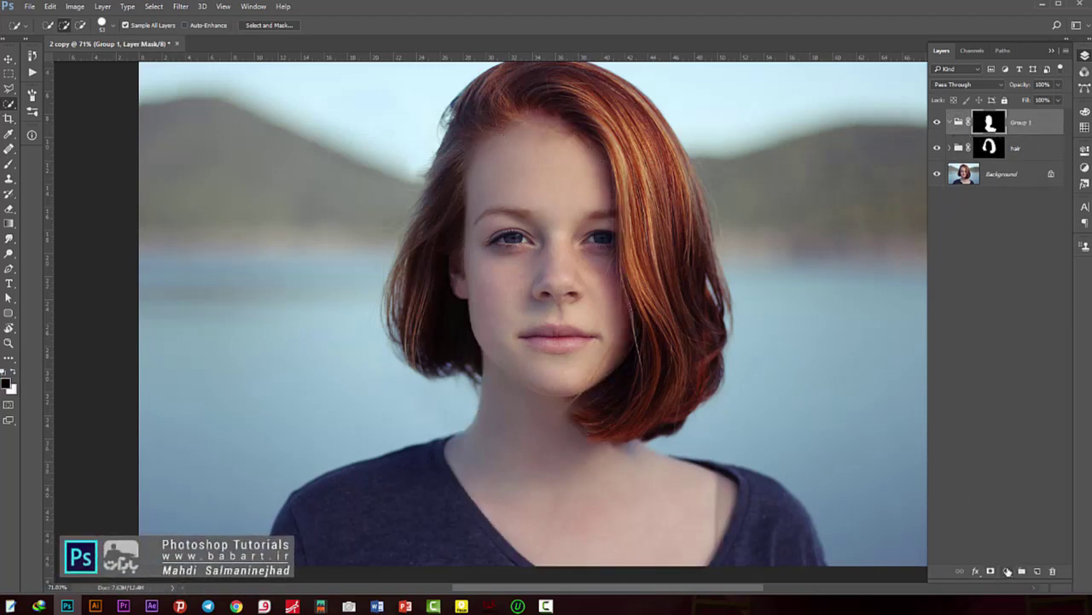
pyautogui.click(1008, 571)
pyautogui.click(1033, 319)
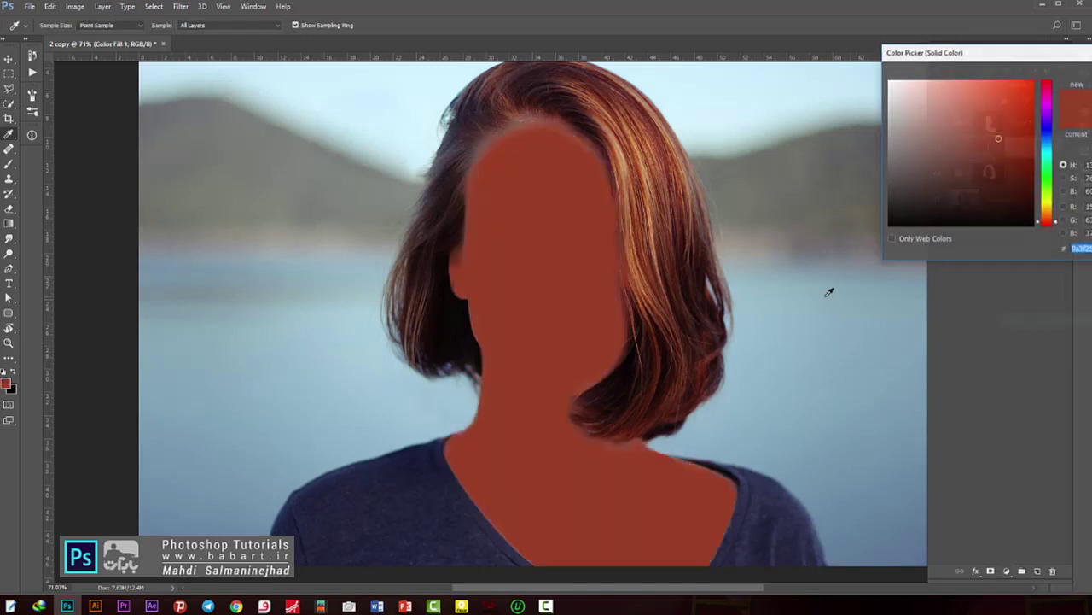
pyautogui.moveTo(997, 60); pyautogui.dragTo(264, 207)
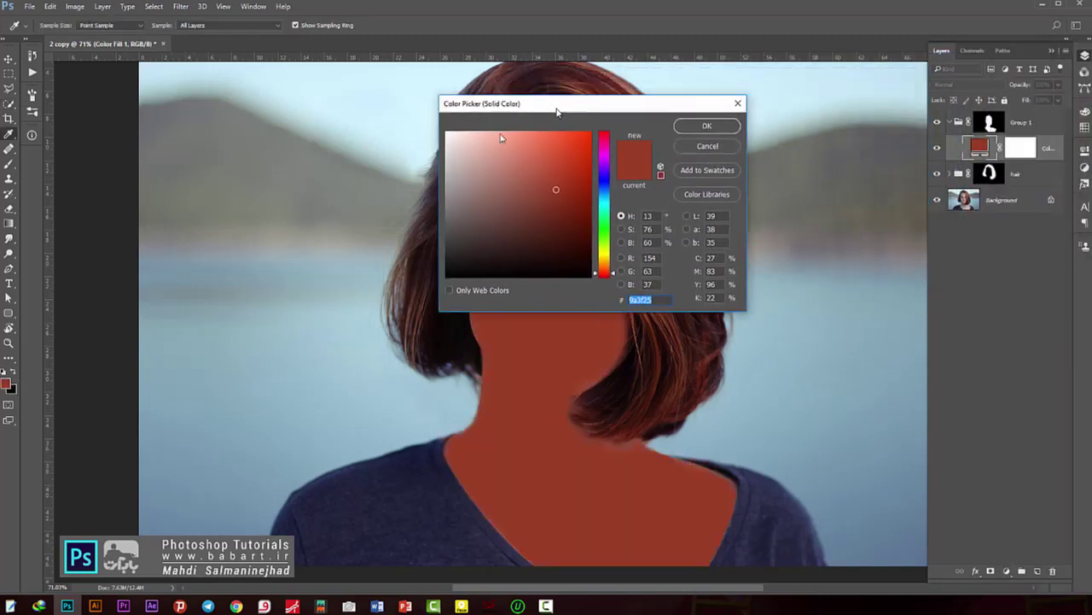
pyautogui.click(1085, 127)
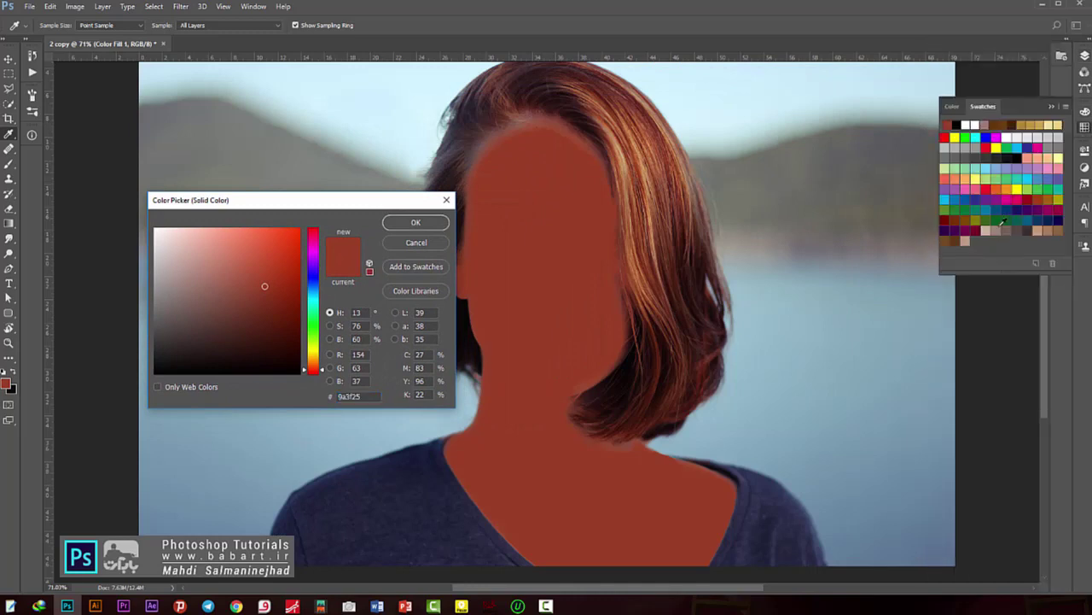
pyautogui.click(969, 240)
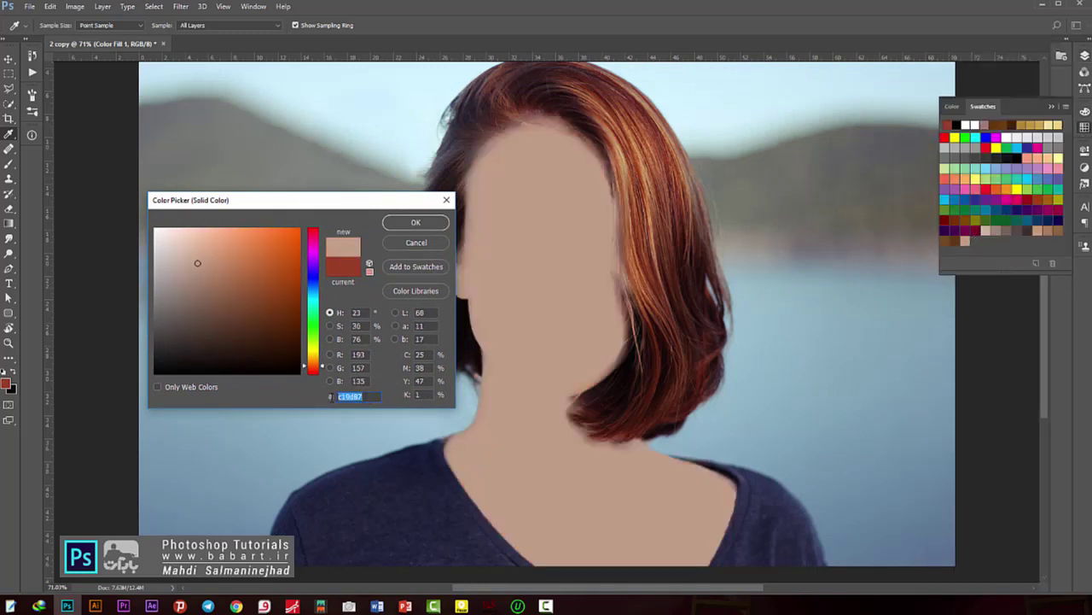
pyautogui.click(417, 222)
# - Set Color Fill 1's blend mode to Color
pyautogui.click(964, 84)
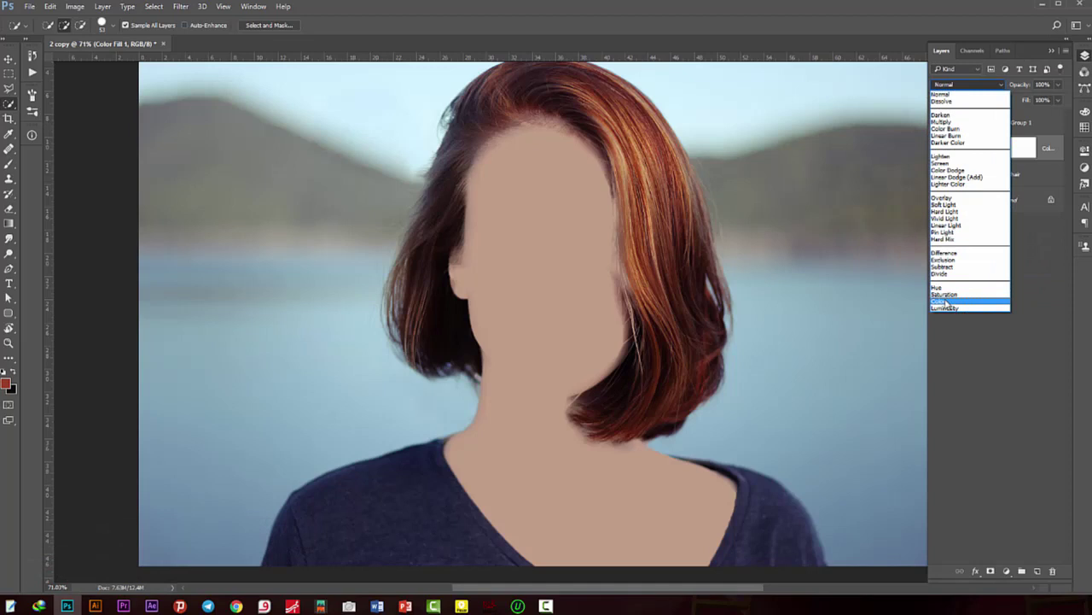
pyautogui.click(944, 304)
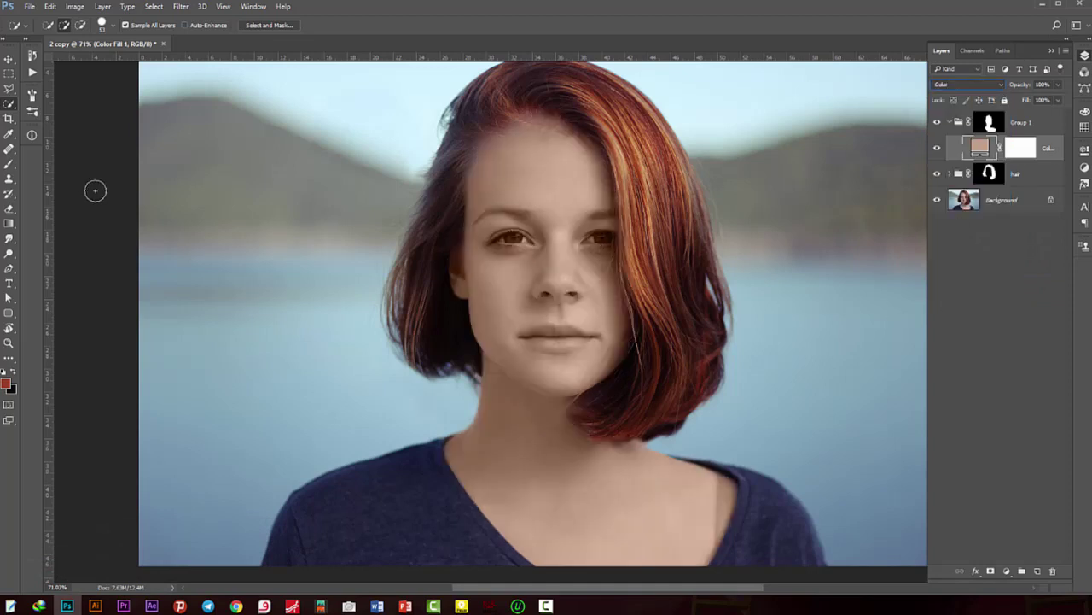
pyautogui.click(8, 60)
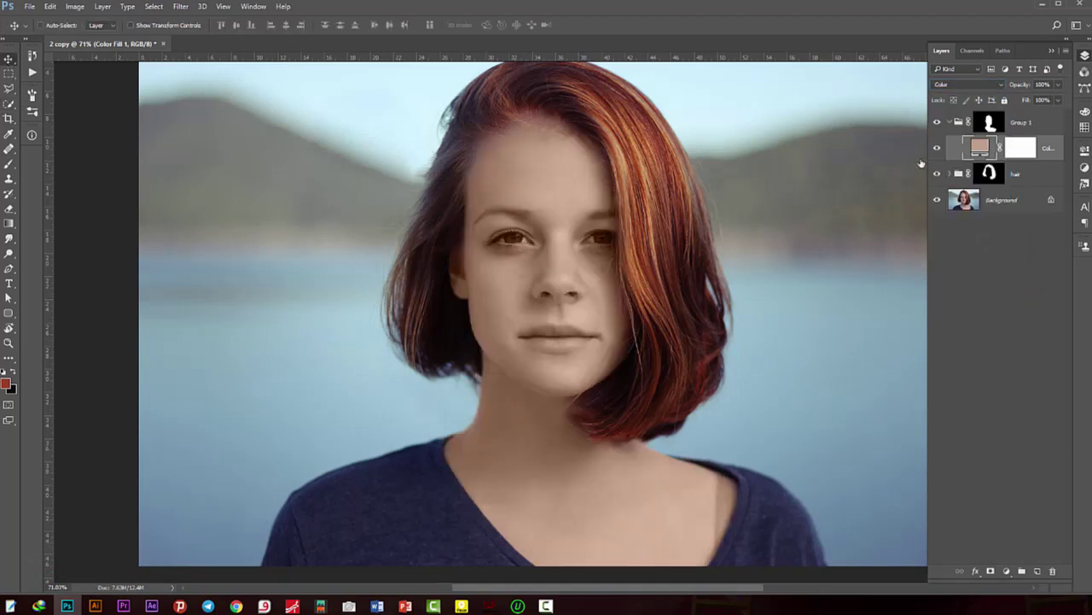
# - Invert Color Fill 1's layer mask to black so the peach tint is hidden
pyautogui.scroll(2, 501, 190)
pyautogui.rightClick(1016, 148)
pyautogui.click(1018, 148)
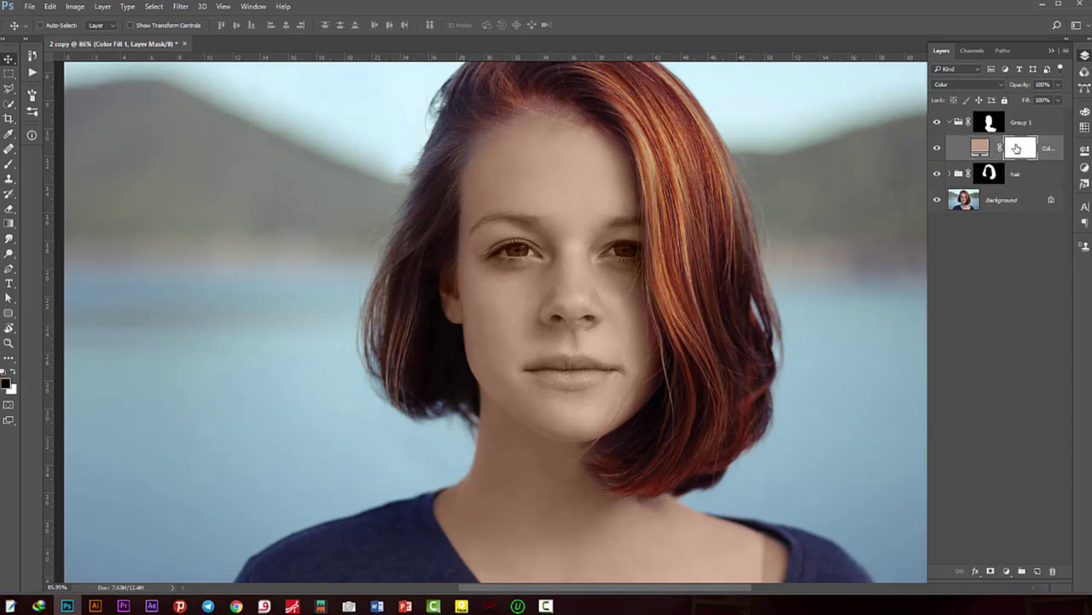
pyautogui.click(74, 9)
pyautogui.moveTo(128, 35)
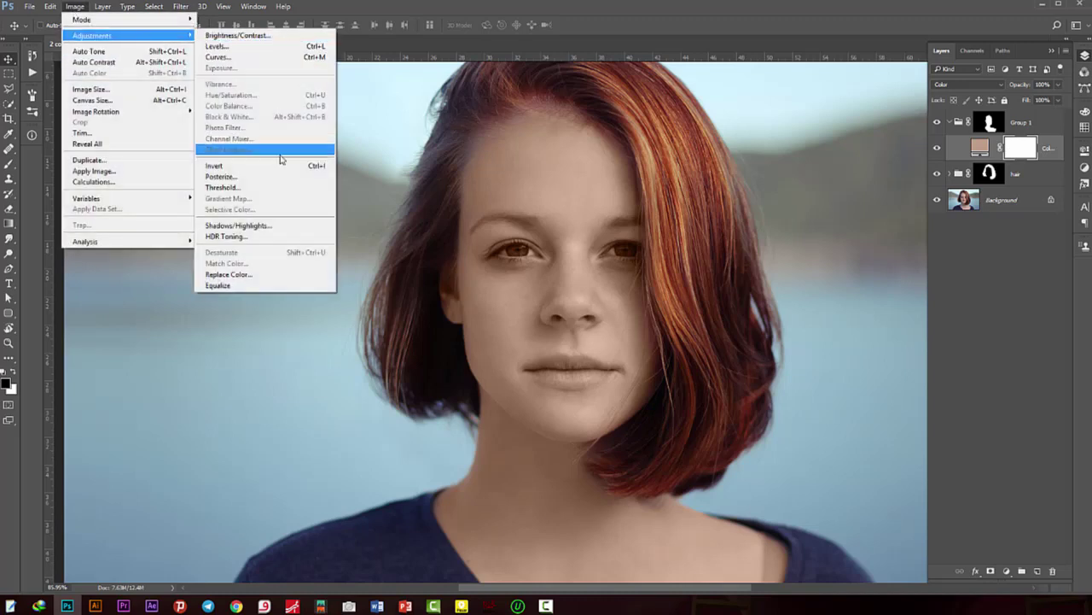
pyautogui.click(290, 166)
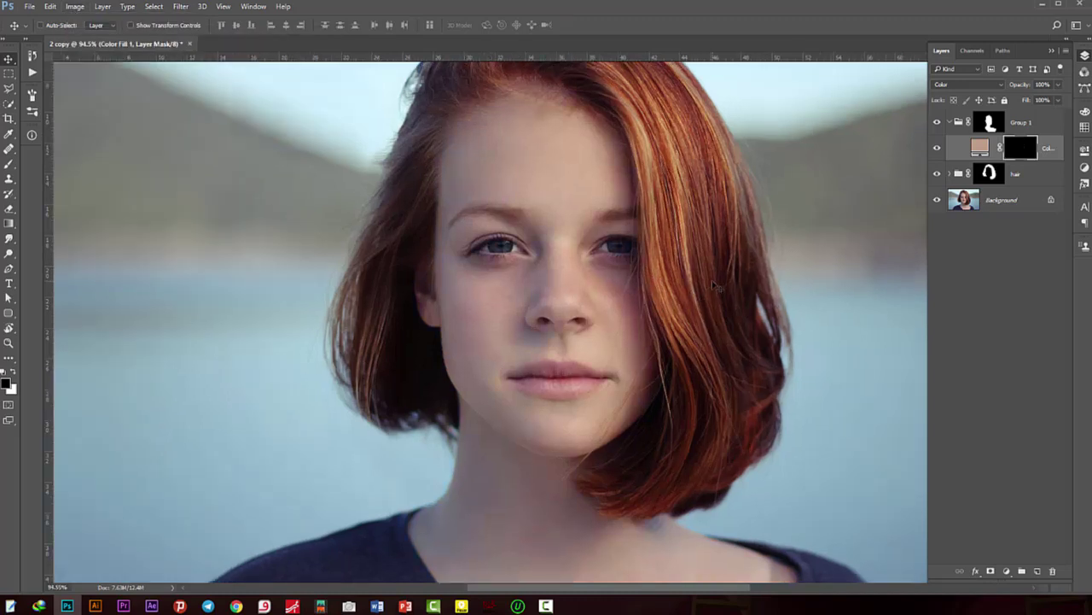
pyautogui.press('b')
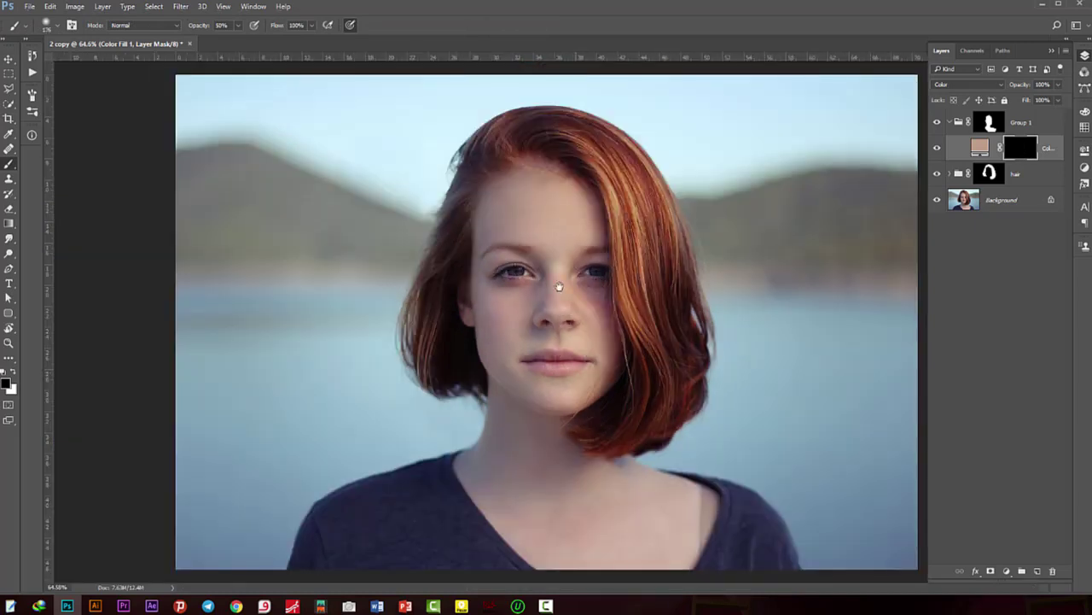
# - Paint white on Color Fill 1's mask to restore the peach tint on the neck, chin and cheek by the nose
pyautogui.moveTo(570, 282); pyautogui.dragTo(554, 409)
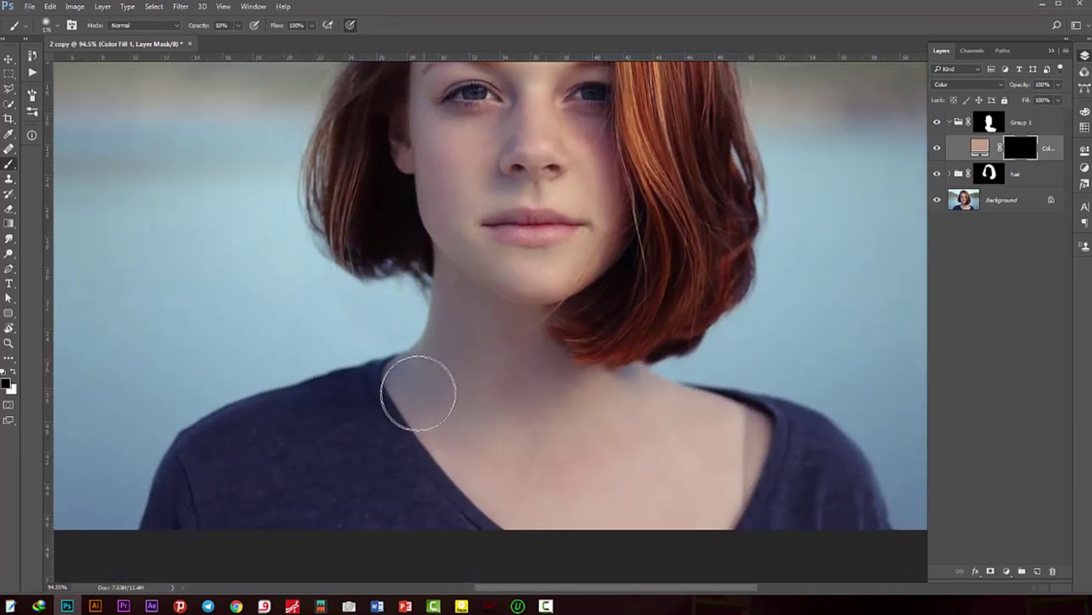
pyautogui.press('x')
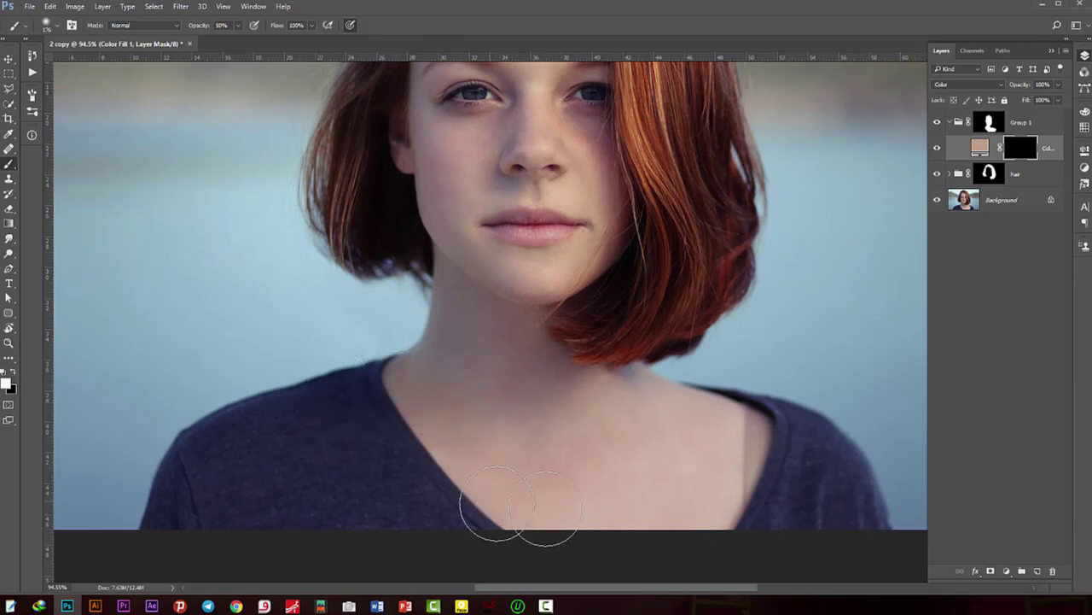
pyautogui.click(475, 309)
pyautogui.moveTo(505, 281); pyautogui.dragTo(485, 364)
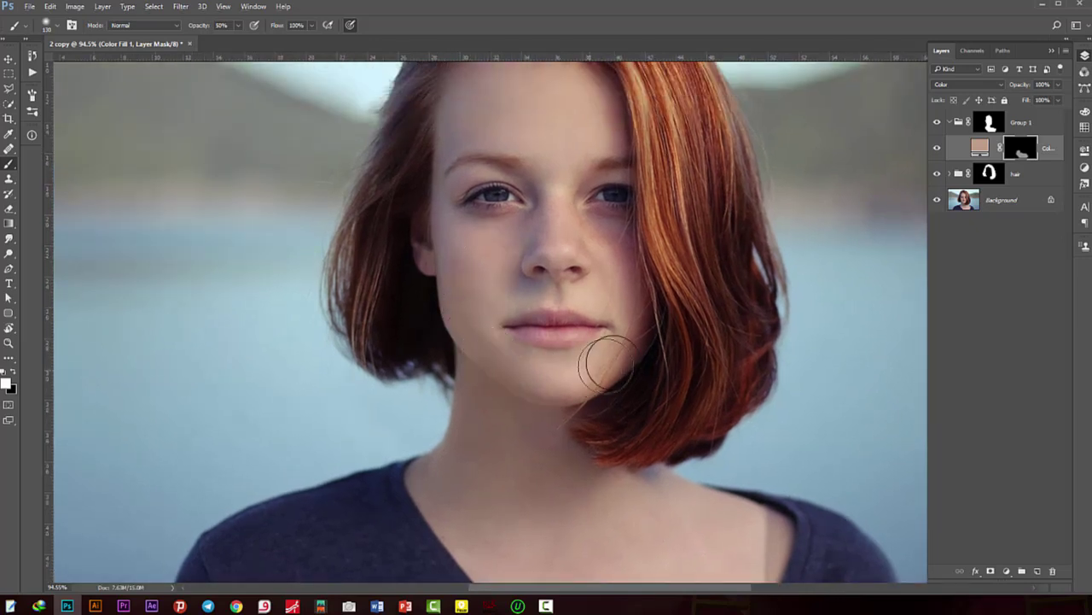
pyautogui.moveTo(607, 239); pyautogui.dragTo(591, 284)
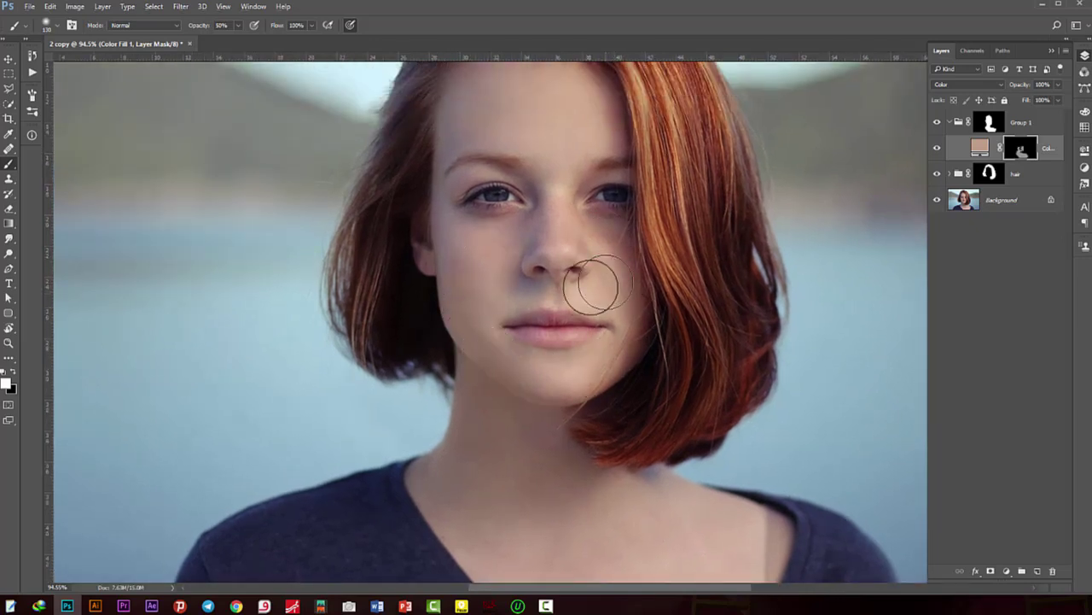
pyautogui.moveTo(546, 196); pyautogui.dragTo(546, 309)
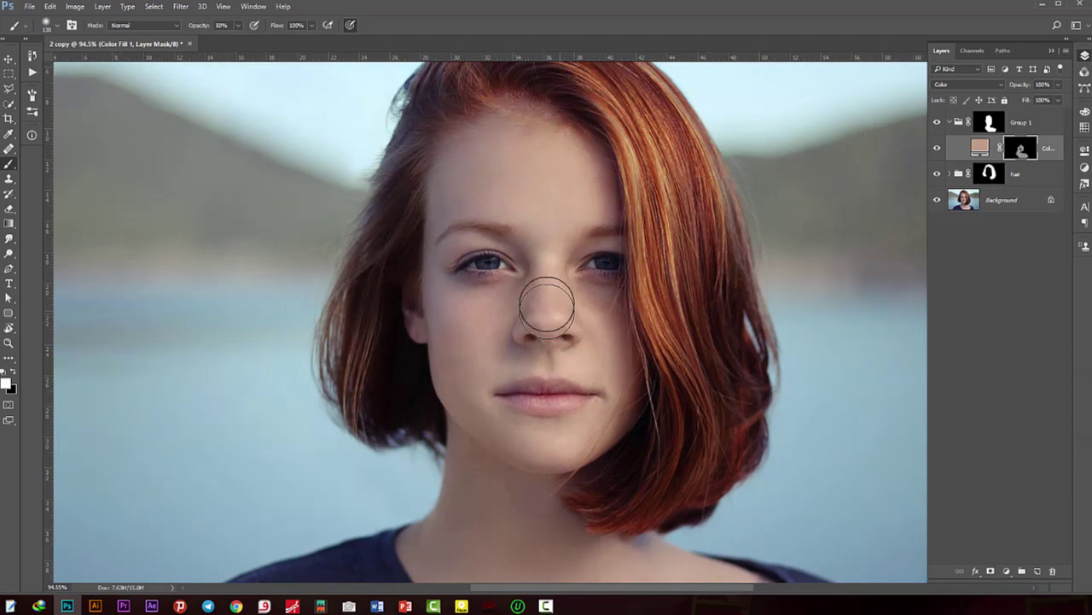
pyautogui.scroll(1, 544, 341)
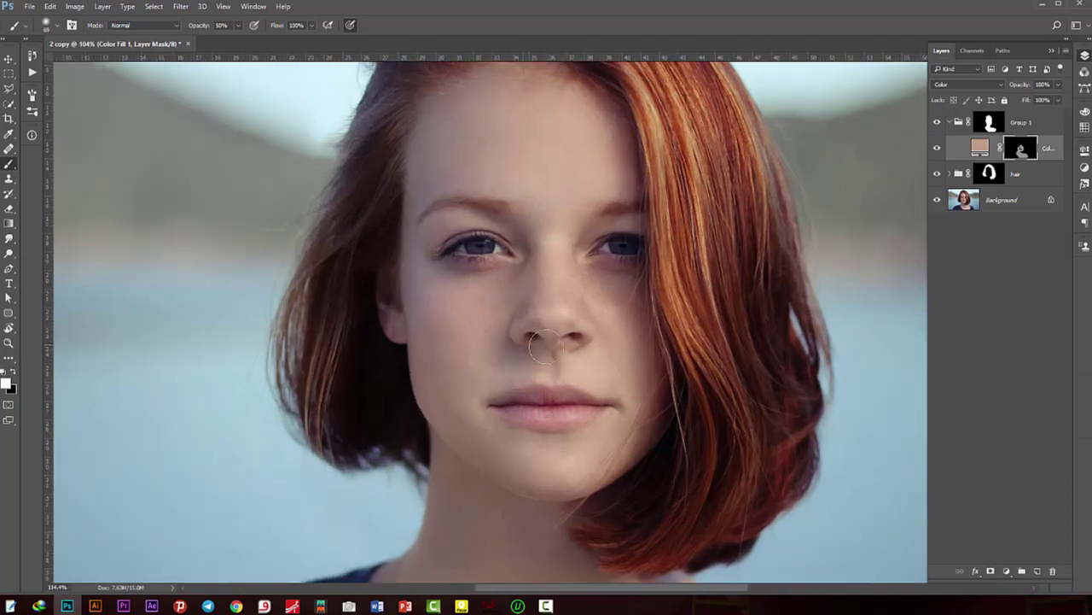
pyautogui.scroll(1, 546, 346)
pyautogui.scroll(2, 602, 333)
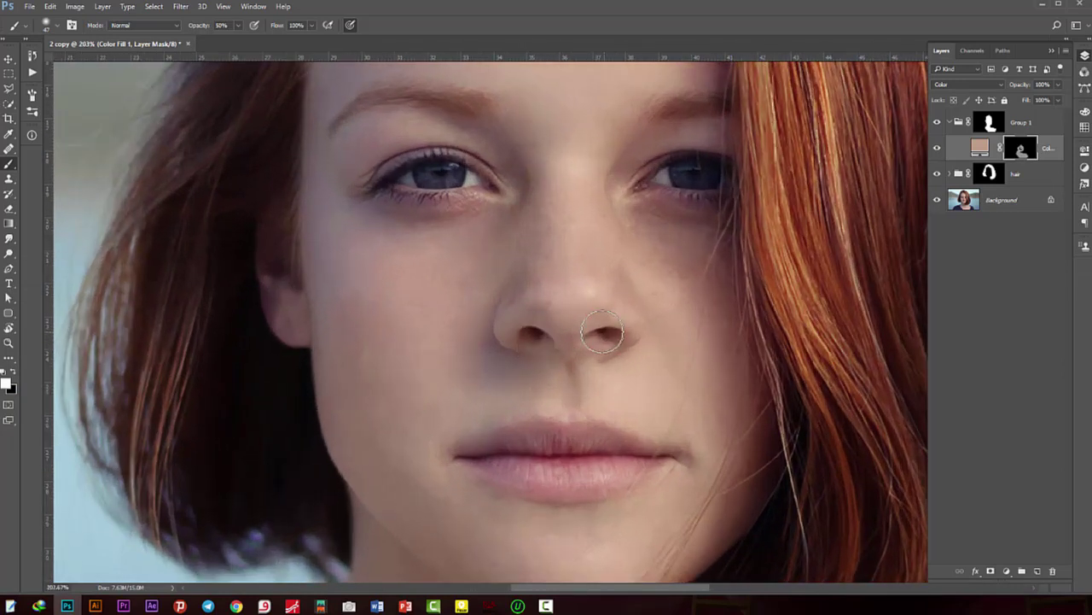
pyautogui.moveTo(603, 333); pyautogui.dragTo(527, 395)
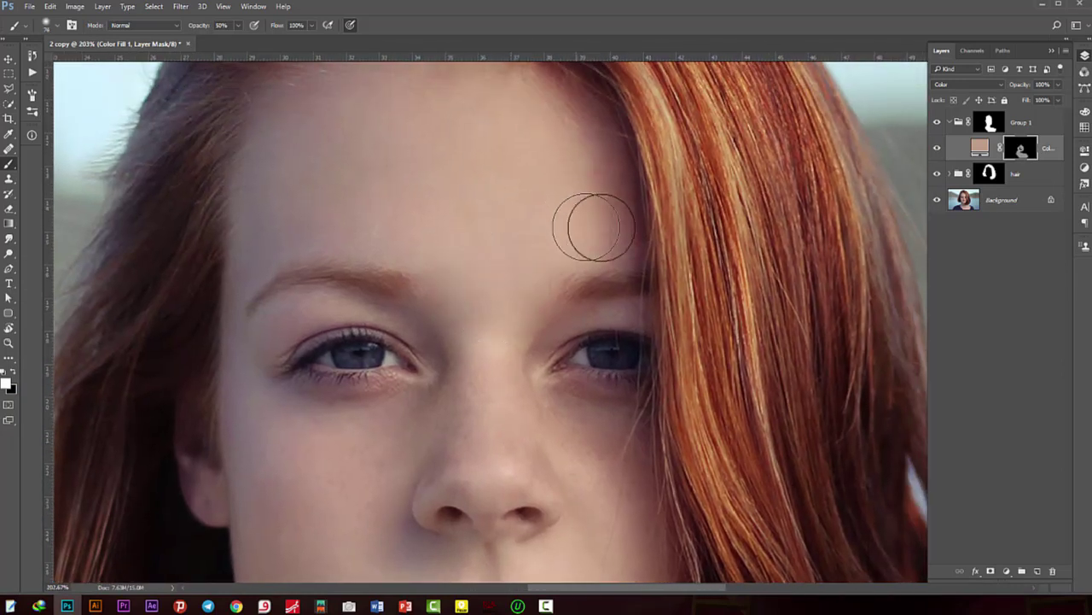
pyautogui.moveTo(572, 121)
pyautogui.mouseDown()
pyautogui.moveTo(556, 202)
pyautogui.moveTo(593, 219)
pyautogui.mouseUp()
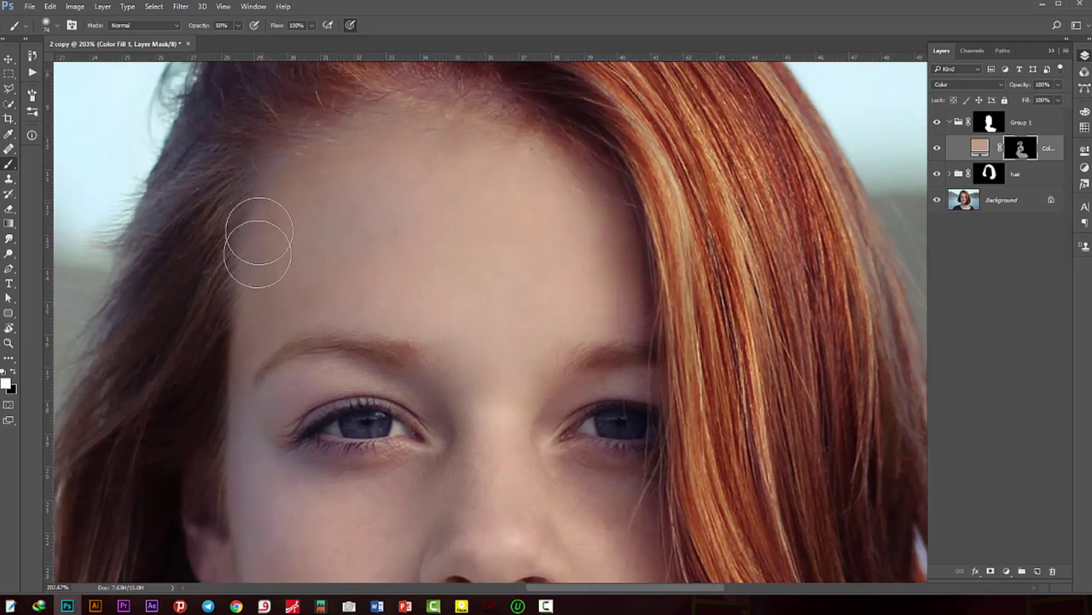
# - Paint the Color Fill 1 mask over the eyebrow and temple at 50% and 20% brush opacity
pyautogui.press('c')
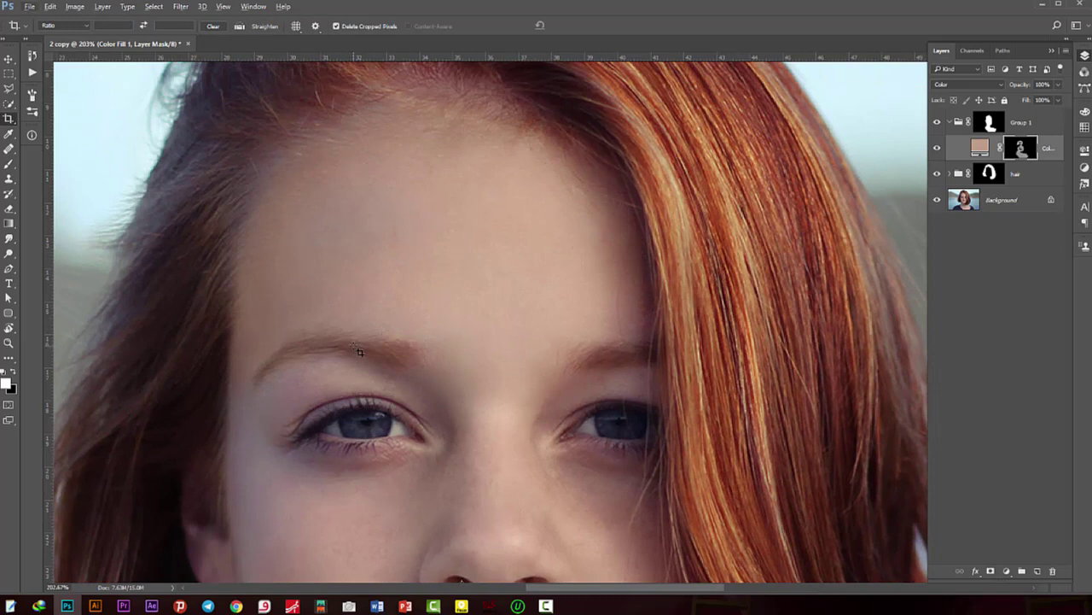
pyautogui.press('b')
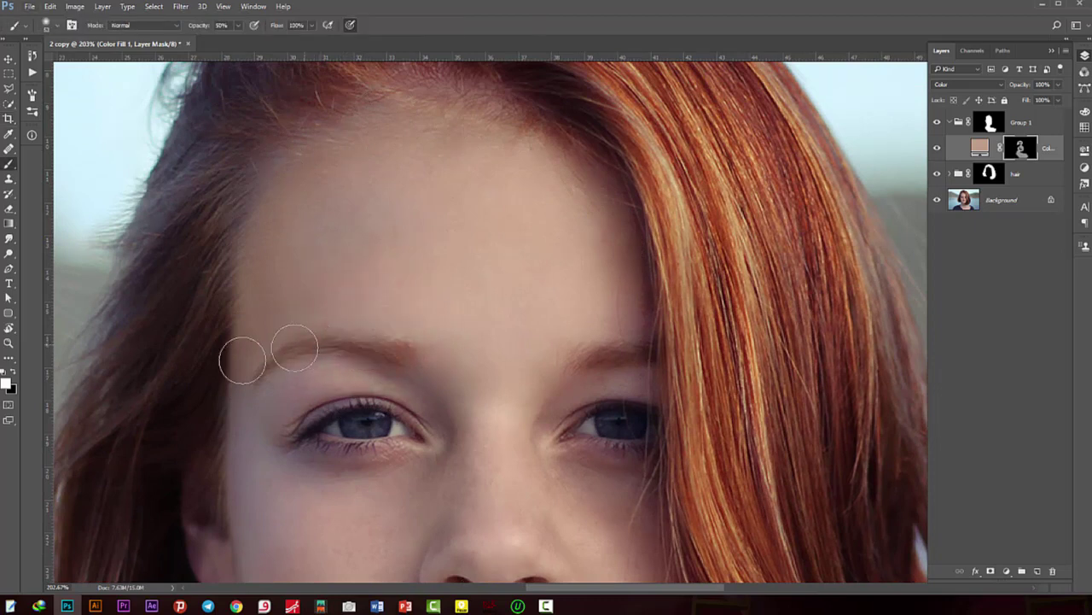
pyautogui.press('0')
pyautogui.moveTo(563, 355); pyautogui.dragTo(595, 355)
pyautogui.press('x')
pyautogui.press('5')
pyautogui.moveTo(254, 346); pyautogui.dragTo(259, 369)
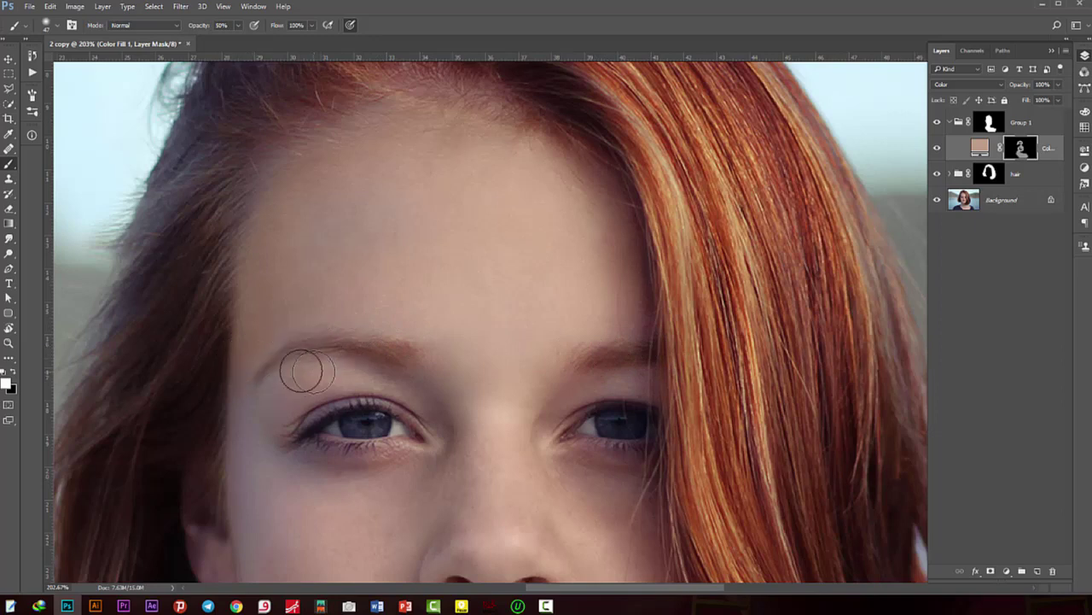
pyautogui.moveTo(271, 290); pyautogui.dragTo(280, 250)
pyautogui.press('x')
pyautogui.press('2')
pyautogui.moveTo(242, 327); pyautogui.dragTo(242, 344)
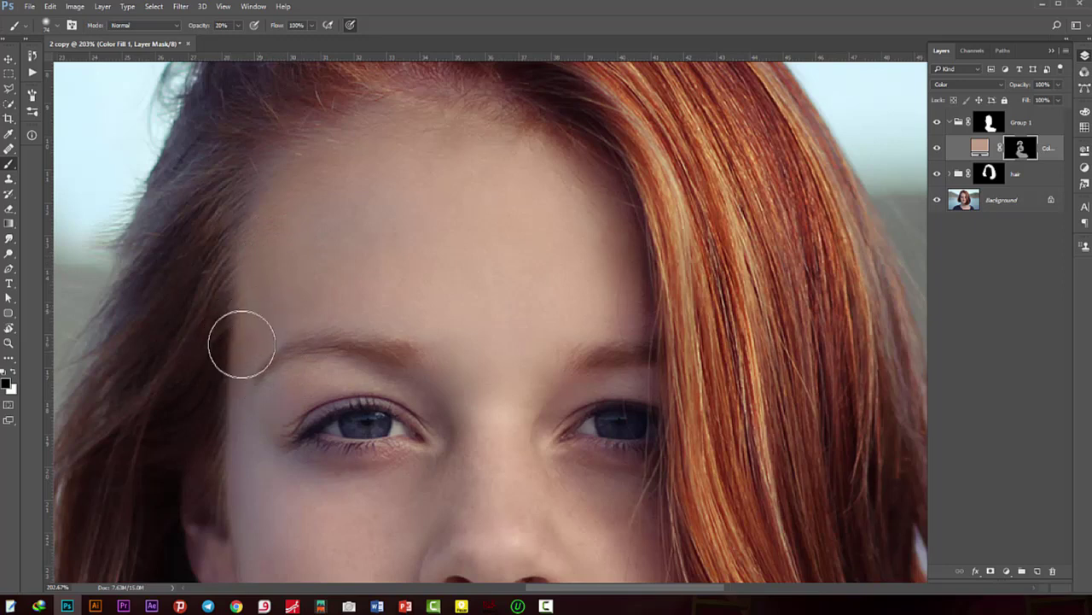
# - Move down to the nose and lips and check the skin fill mask in grayscale
pyautogui.moveTo(641, 286); pyautogui.dragTo(538, 142)
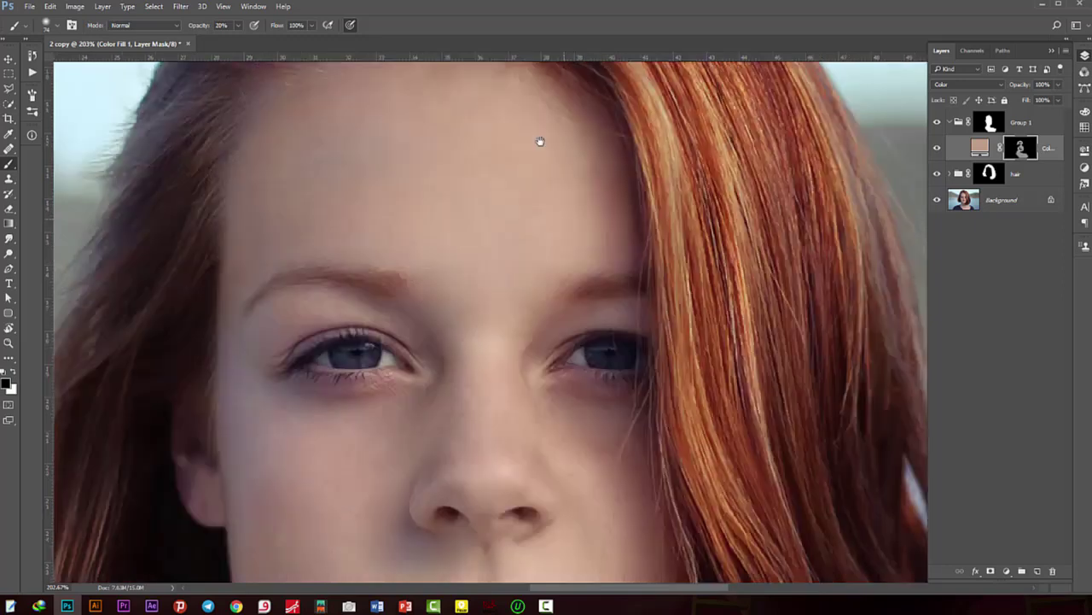
pyautogui.moveTo(568, 361); pyautogui.dragTo(578, 198)
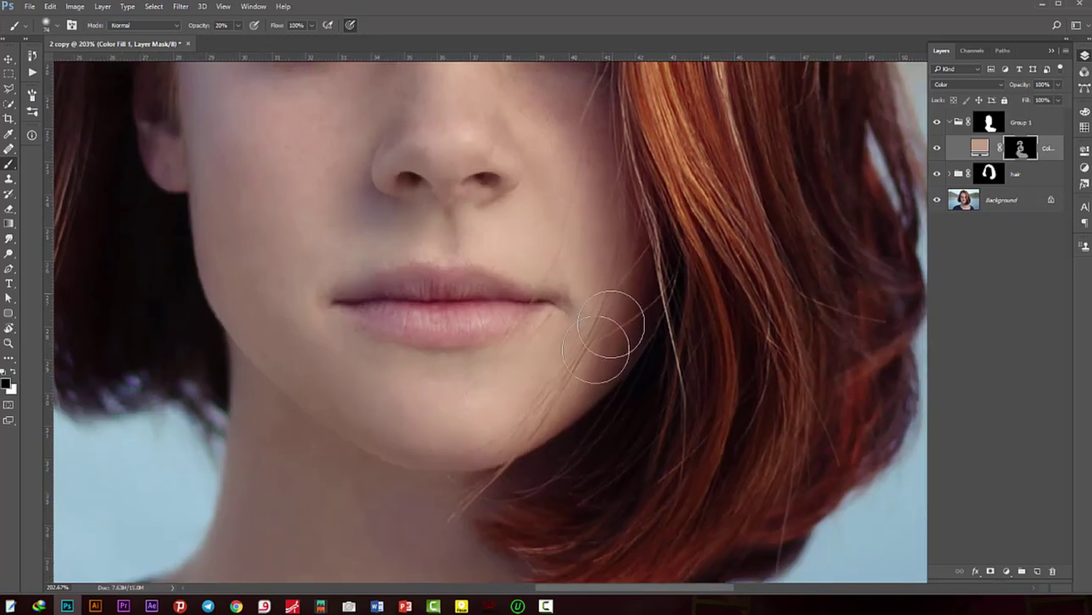
pyautogui.scroll(-3, 541, 378)
pyautogui.scroll(1, 459, 245)
pyautogui.keyDown('alt'); pyautogui.click(1020, 146); pyautogui.keyUp('alt')
pyautogui.keyDown('alt'); pyautogui.click(1020, 147); pyautogui.keyUp('alt')
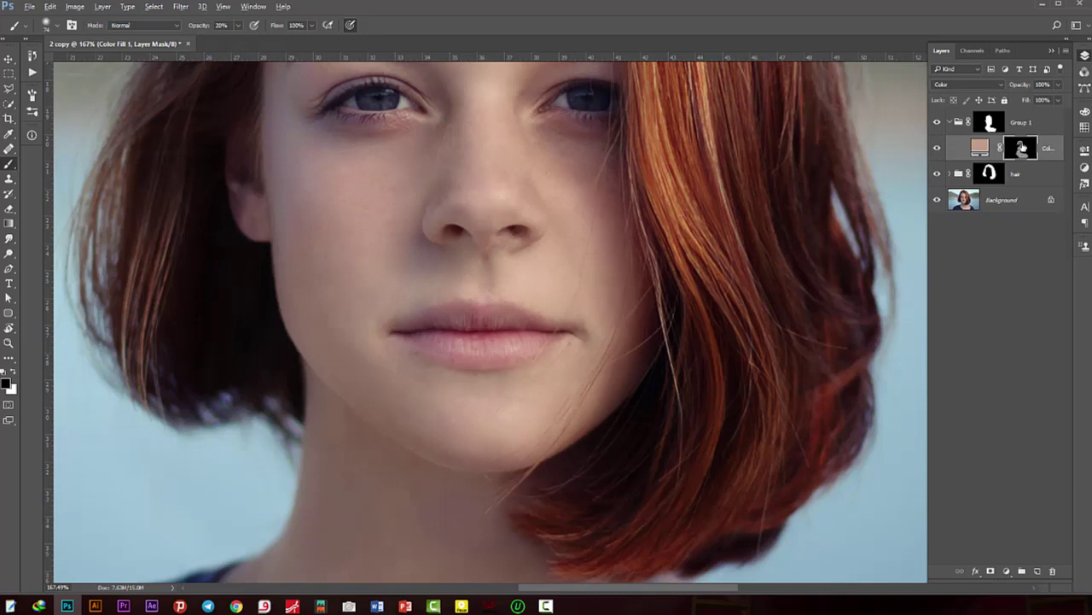
pyautogui.keyDown('alt'); pyautogui.click(1022, 146); pyautogui.keyUp('alt')
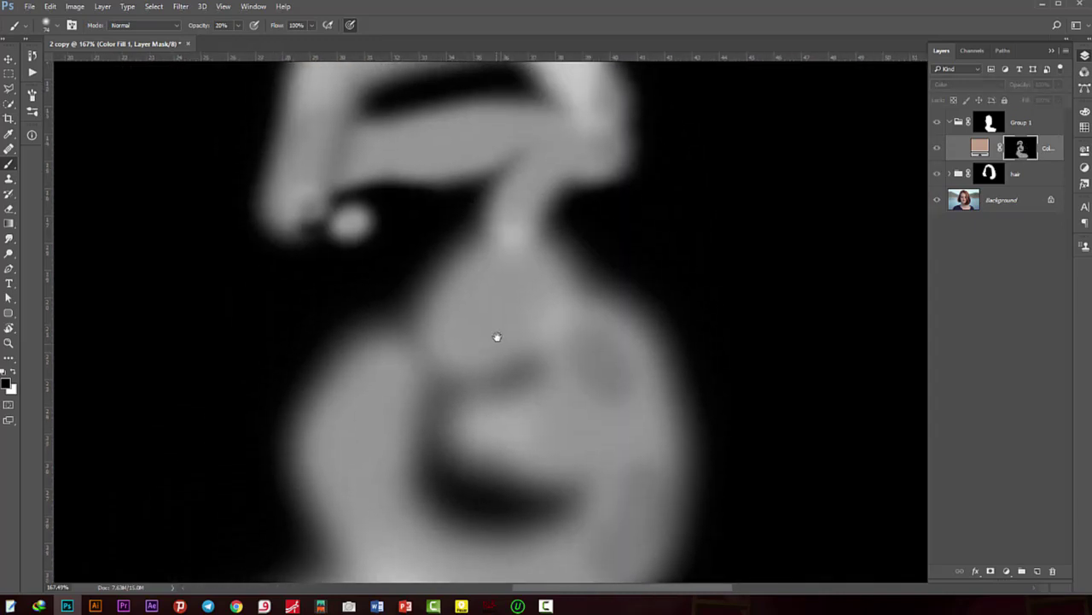
pyautogui.keyDown('alt'); pyautogui.click(1020, 150); pyautogui.keyUp('alt')
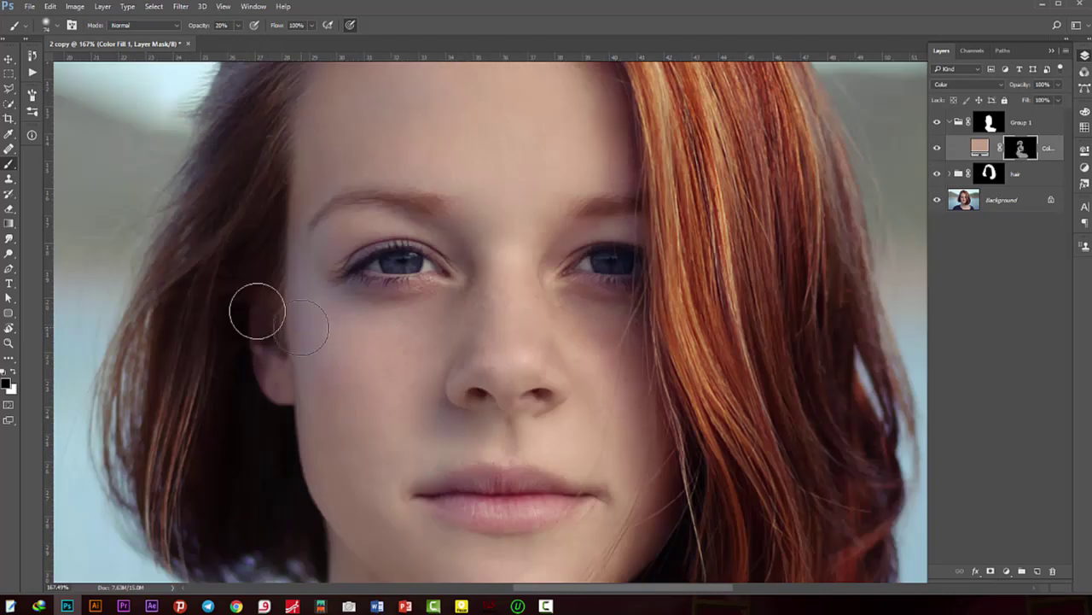
# - With white as the painting colour, touch up the mask near the lips and neck and recheck it
pyautogui.click(11, 372)
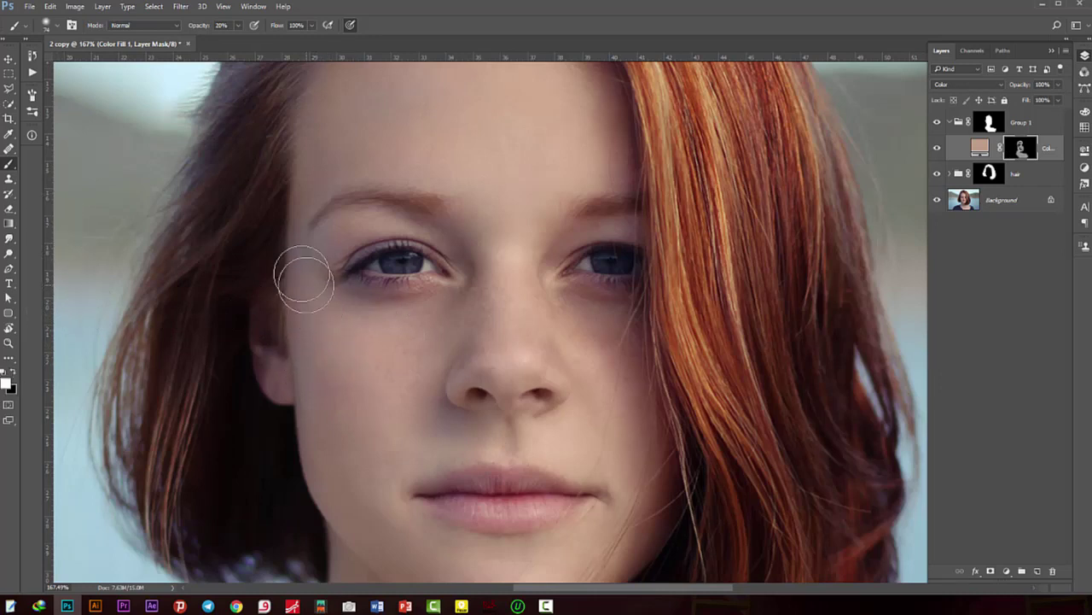
pyautogui.moveTo(518, 225); pyautogui.dragTo(411, 260)
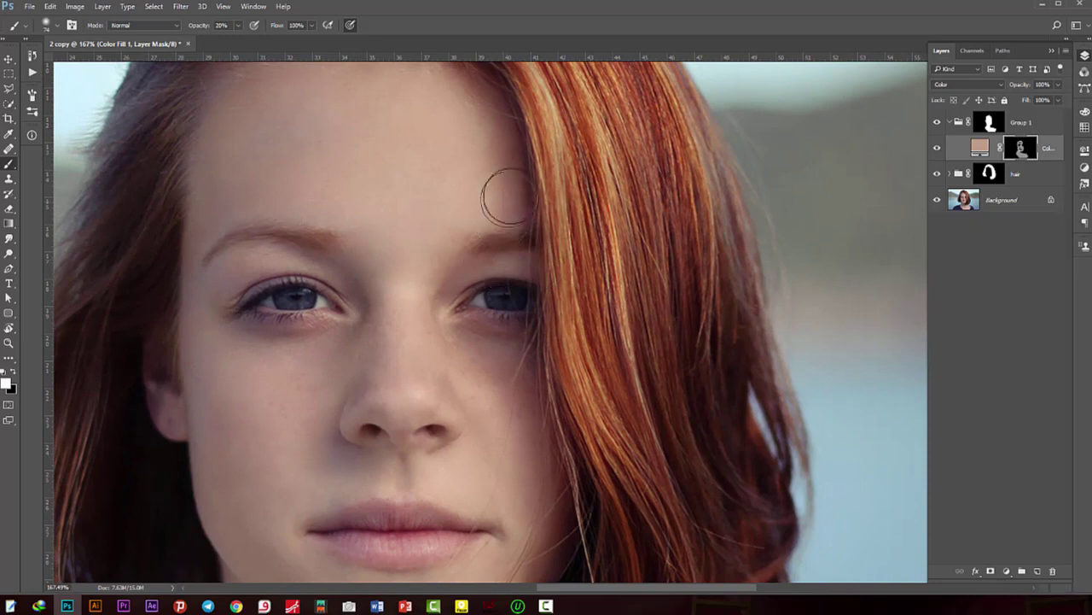
pyautogui.keyDown('alt'); pyautogui.click(1018, 147); pyautogui.keyUp('alt')
pyautogui.keyDown('alt'); pyautogui.click(1018, 147); pyautogui.keyUp('alt')
pyautogui.moveTo(293, 122); pyautogui.dragTo(298, 85)
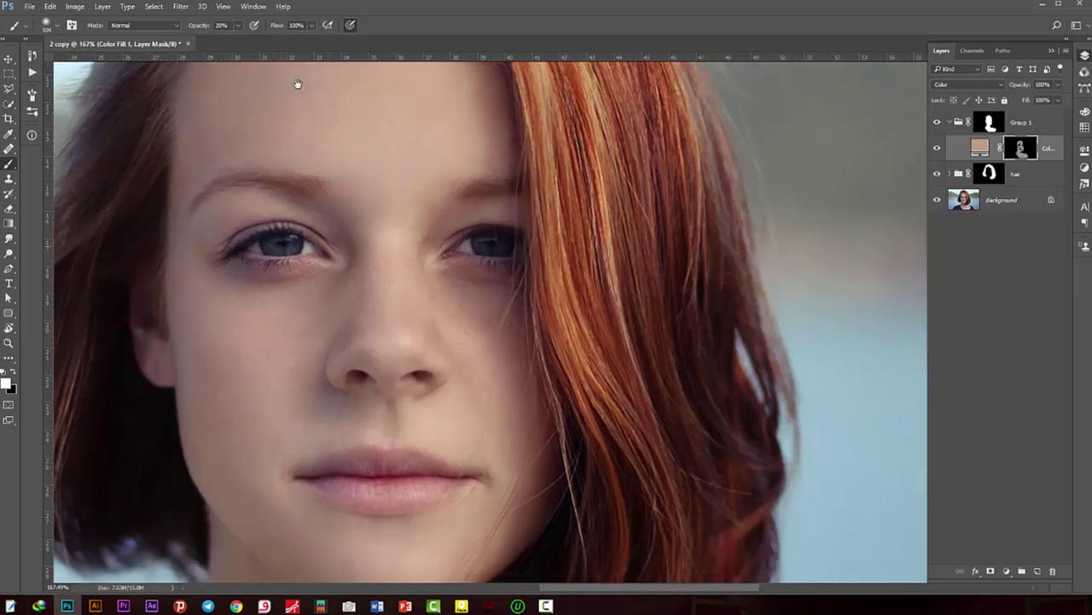
pyautogui.moveTo(288, 313); pyautogui.dragTo(308, 173)
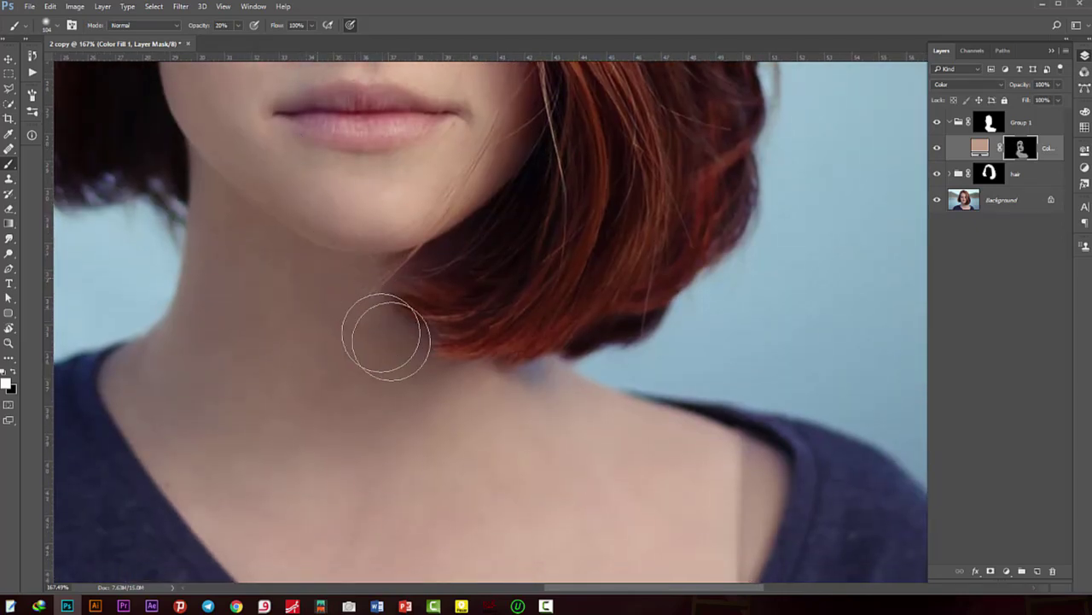
pyautogui.keyDown('alt'); pyautogui.click(1021, 148); pyautogui.keyUp('alt')
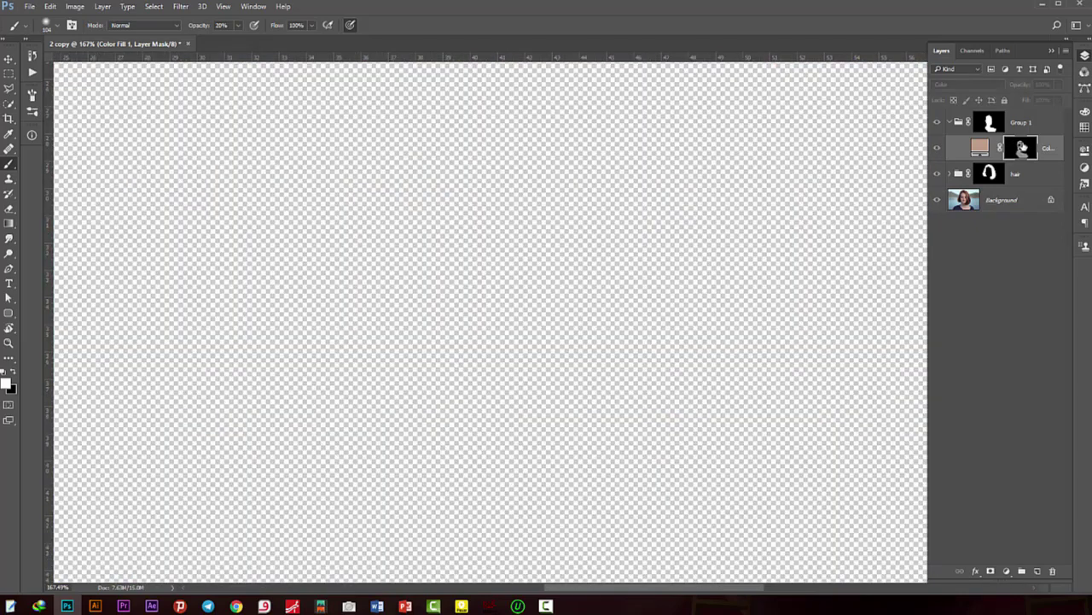
pyautogui.keyDown('alt'); pyautogui.click(1021, 148); pyautogui.keyUp('alt')
pyautogui.scroll(-4, 510, 339)
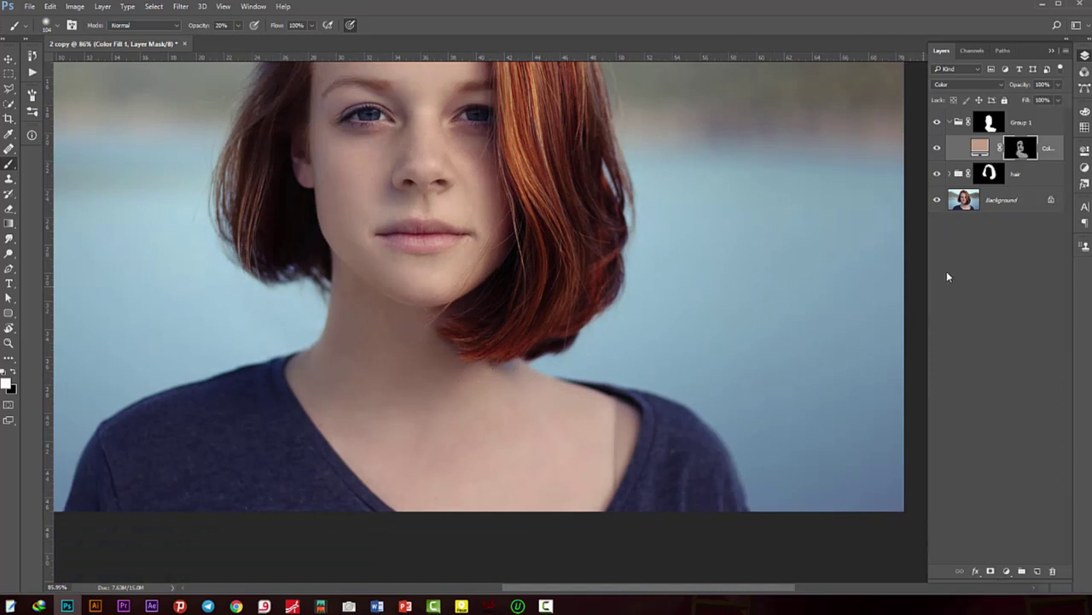
pyautogui.keyDown('alt'); pyautogui.click(1021, 148); pyautogui.keyUp('alt')
pyautogui.keyDown('alt'); pyautogui.click(1021, 147); pyautogui.keyUp('alt')
pyautogui.scroll(2, 474, 333)
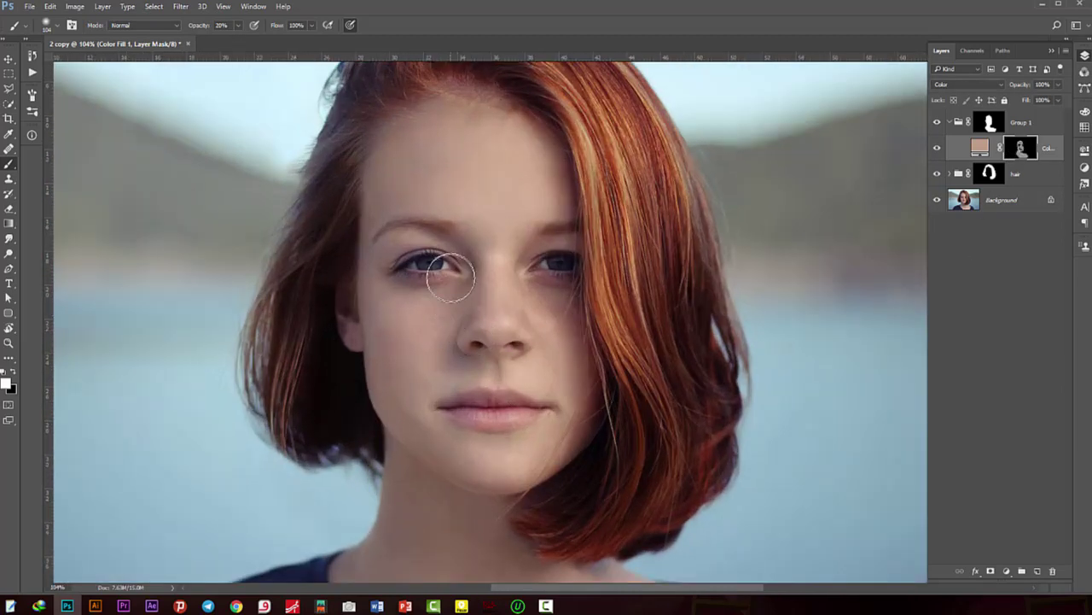
# - Add a Curves adjustment in the skin group and lift the RGB curve into a gentle S
pyautogui.press('v')
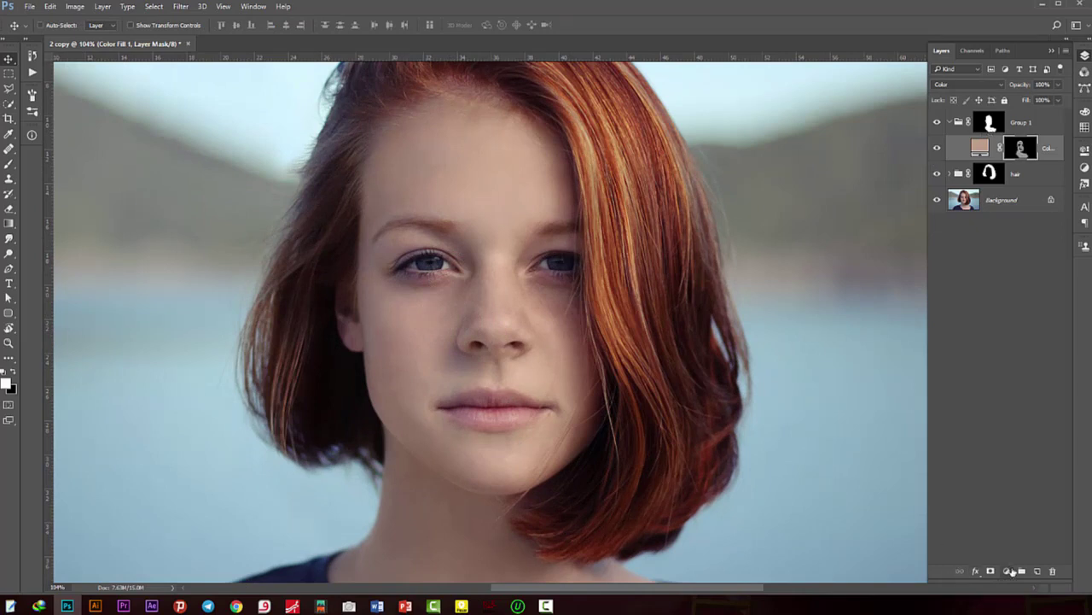
pyautogui.click(1013, 571)
pyautogui.click(1040, 386)
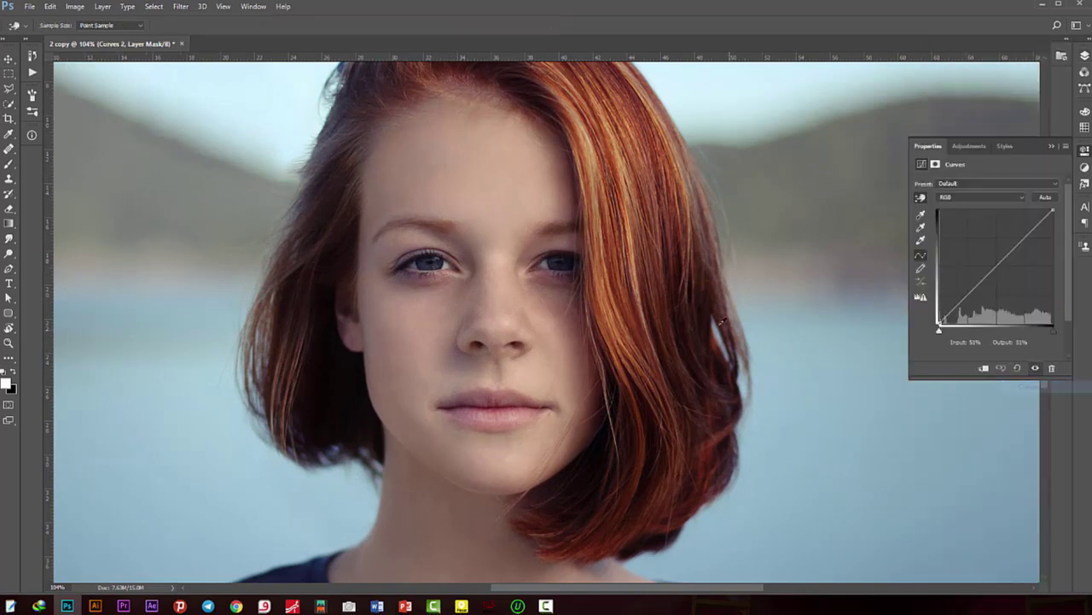
pyautogui.click(997, 266)
pyautogui.click(971, 293)
pyautogui.moveTo(1023, 239); pyautogui.dragTo(1033, 224)
pyautogui.scroll(3, 584, 267)
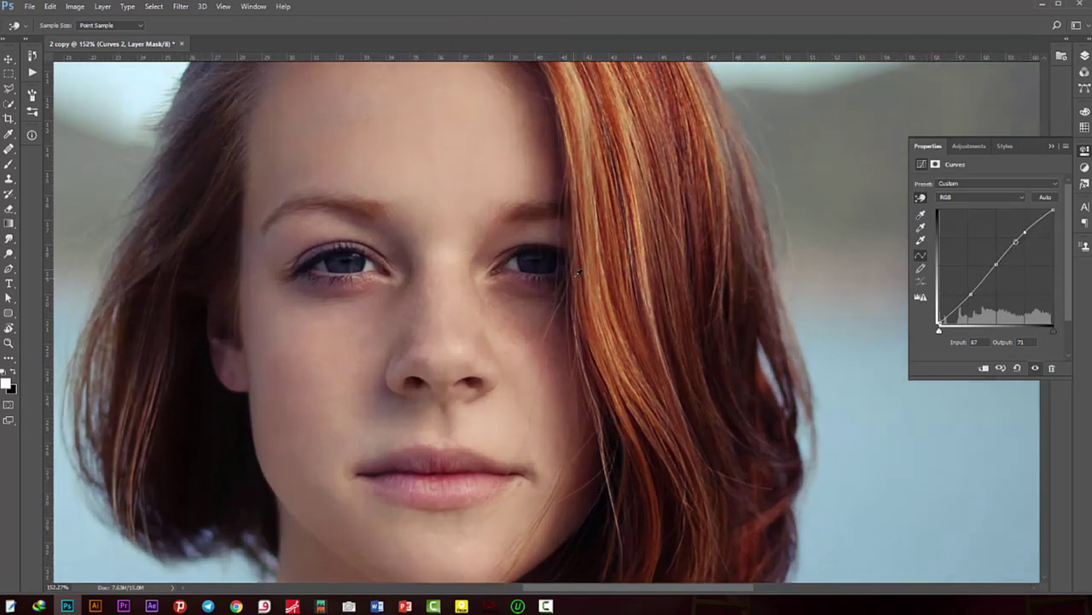
pyautogui.scroll(-3, 577, 279)
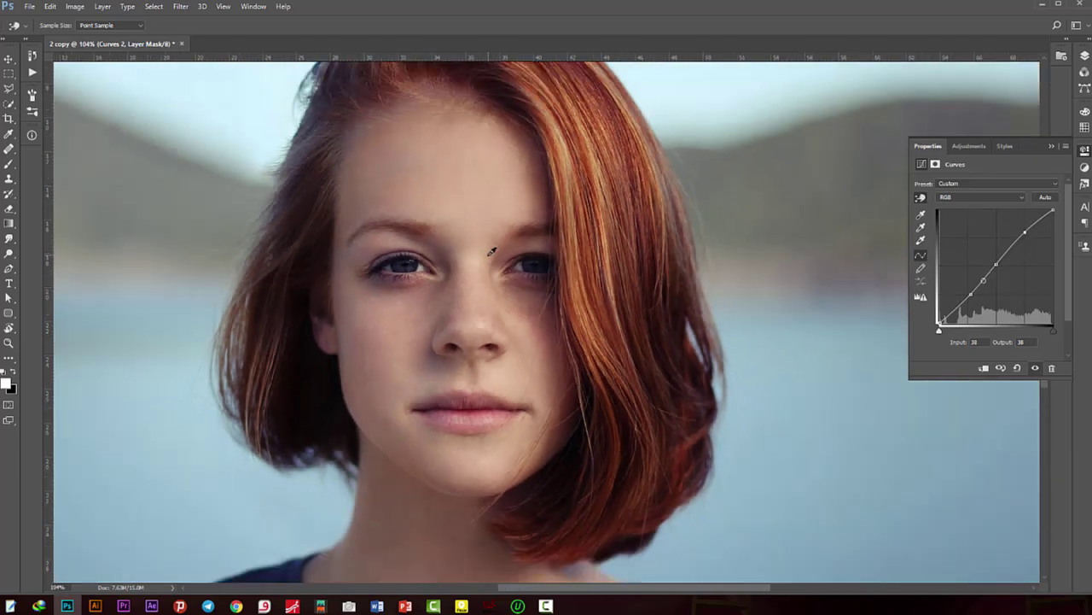
# - Pull the Blue channel midpoint down slightly to warm the skin
pyautogui.click(960, 195)
pyautogui.click(960, 232)
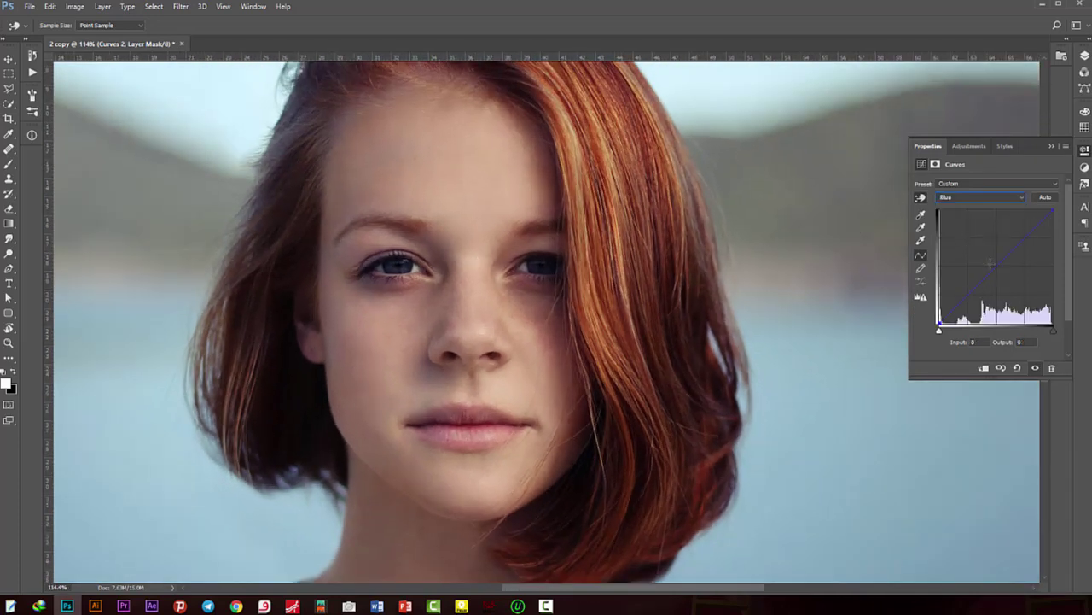
pyautogui.click(997, 265)
pyautogui.moveTo(997, 264); pyautogui.dragTo(997, 270)
pyautogui.scroll(-2, 487, 207)
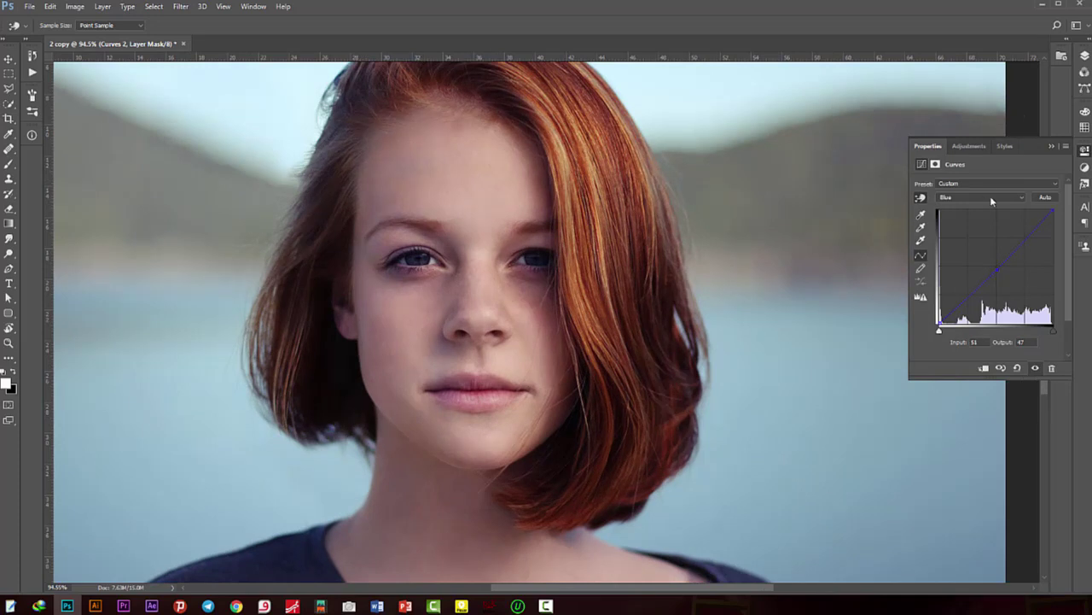
# - Reopen Curves 2 and raise the upper RGB curve a little more to brighten the face
pyautogui.click(1083, 56)
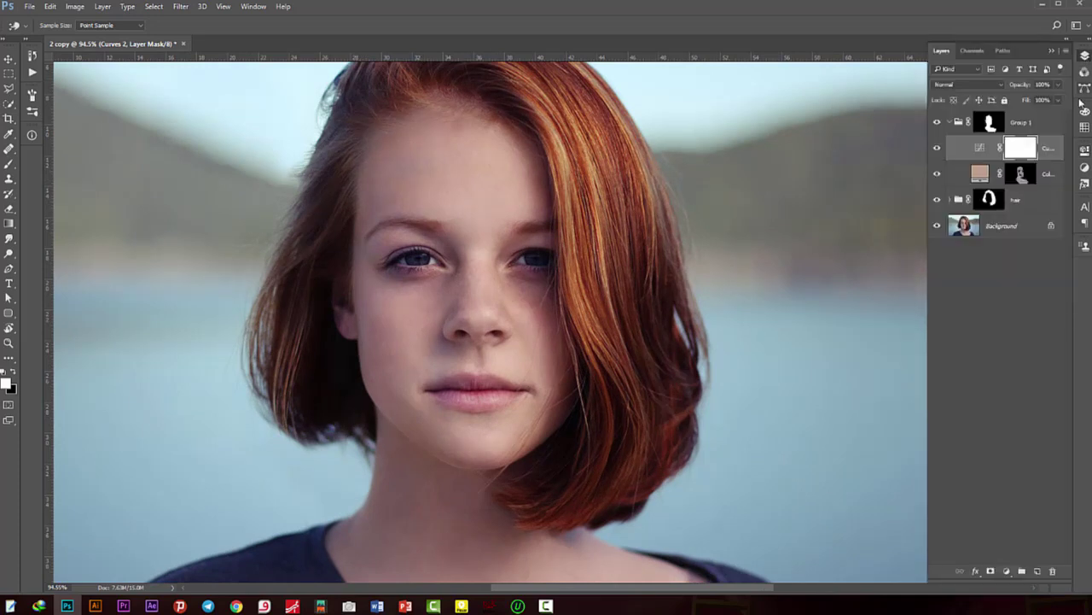
pyautogui.doubleClick(983, 149)
pyautogui.moveTo(1023, 231); pyautogui.dragTo(1025, 232)
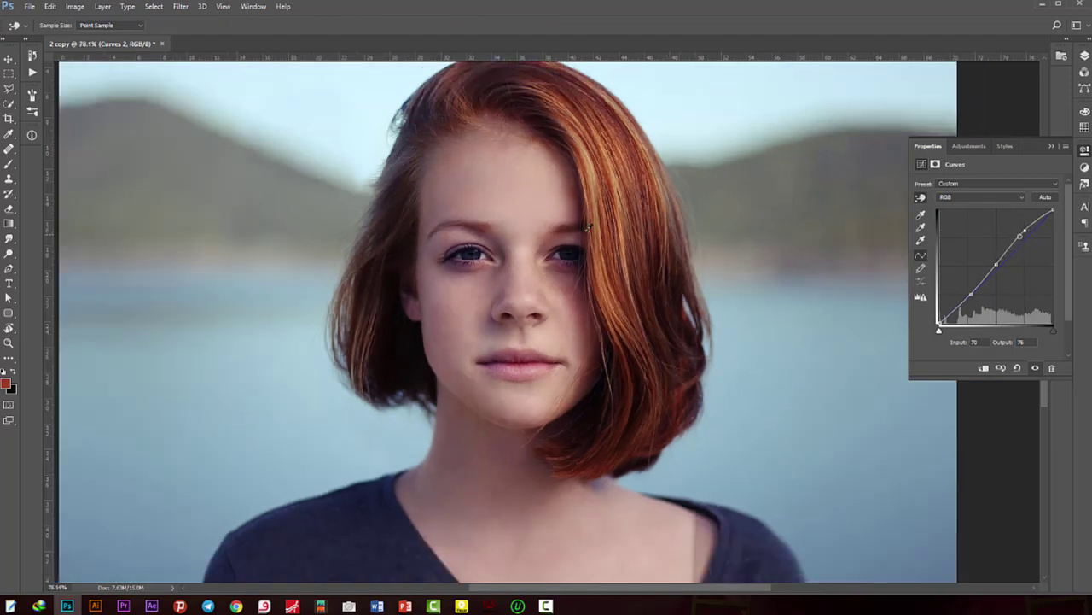
pyautogui.scroll(3, 879, 226)
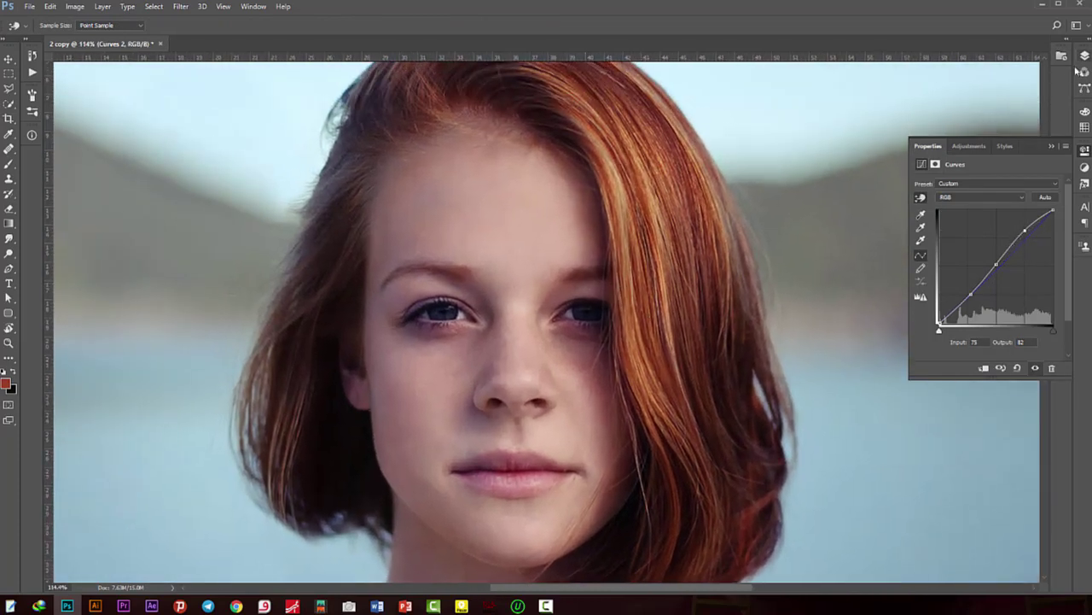
pyautogui.click(1084, 56)
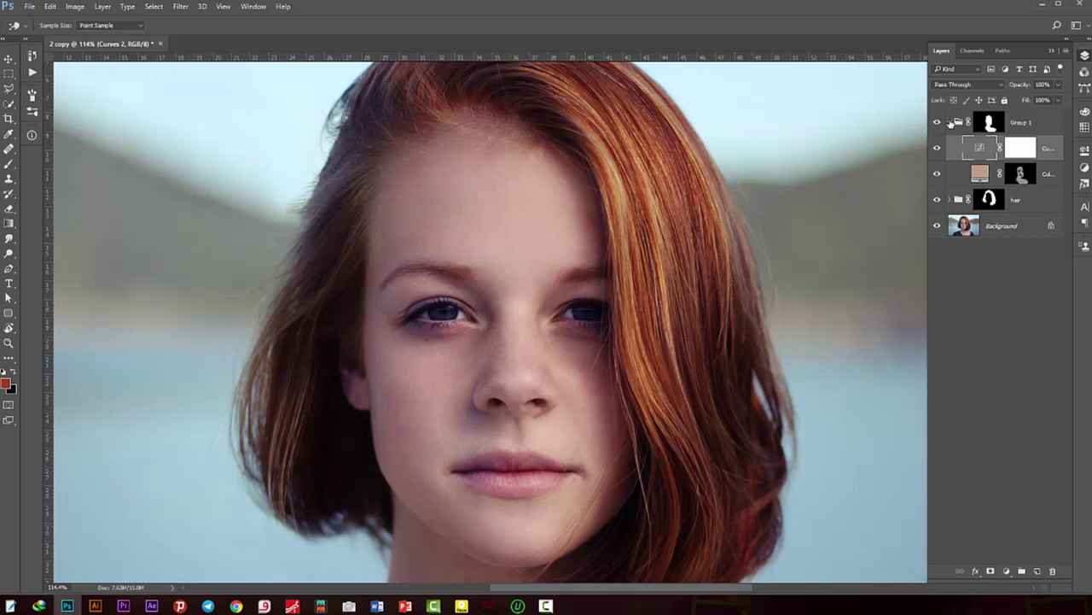
# - Collapse Group 1 and rename it 'skin'
pyautogui.click(950, 122)
pyautogui.doubleClick(1020, 122)
pyautogui.write('skin')
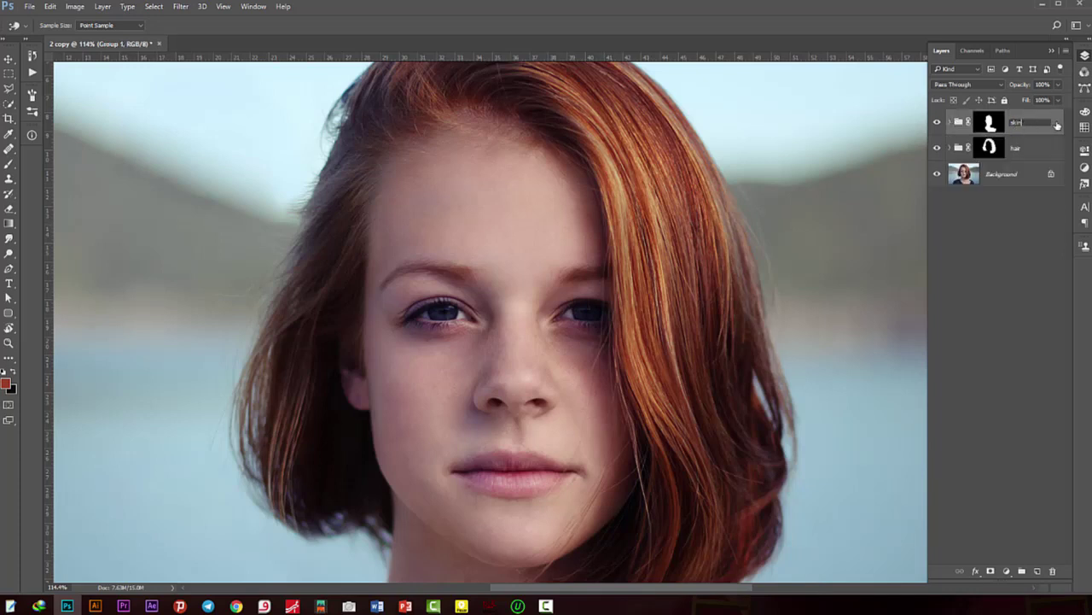
pyautogui.press('Return')
pyautogui.scroll(2, 654, 266)
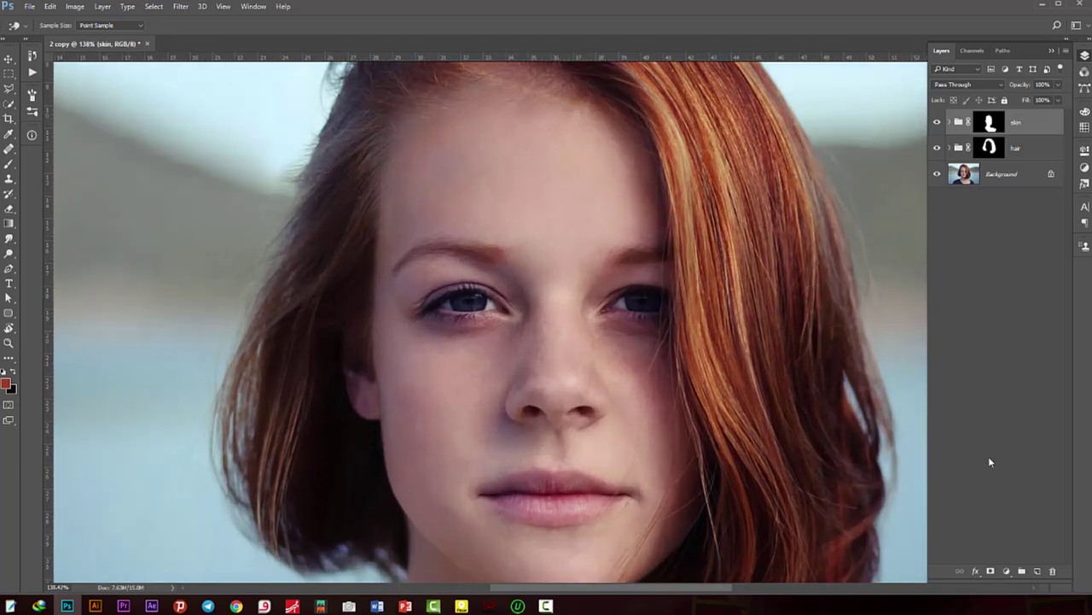
# - Create a new empty group at the top named 'eye'
pyautogui.click(1022, 571)
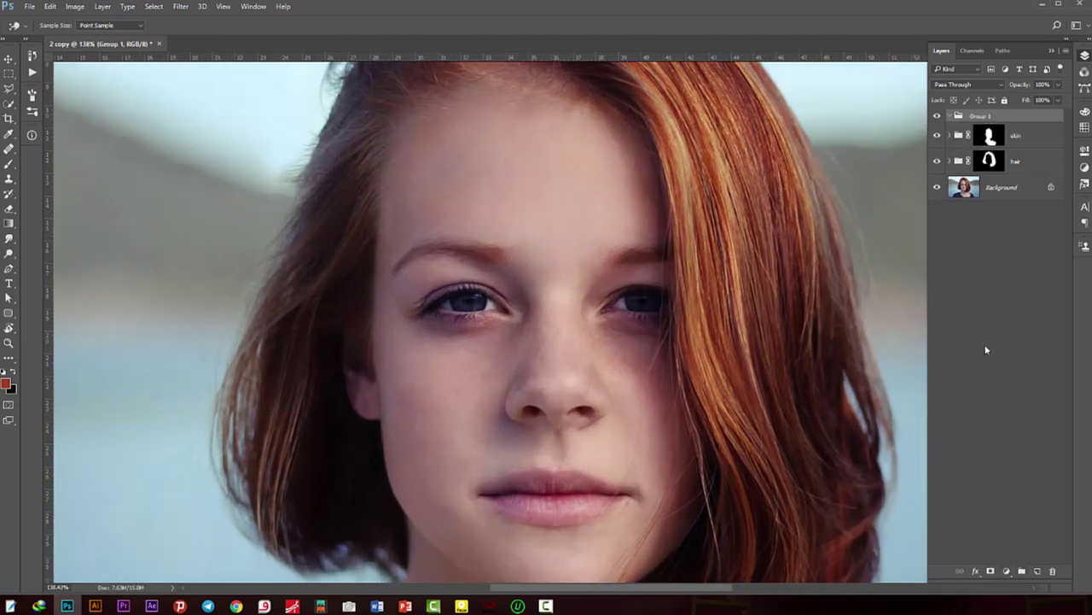
pyautogui.doubleClick(979, 116)
pyautogui.write('eye')
pyautogui.press('Return')
pyautogui.scroll(5, 452, 296)
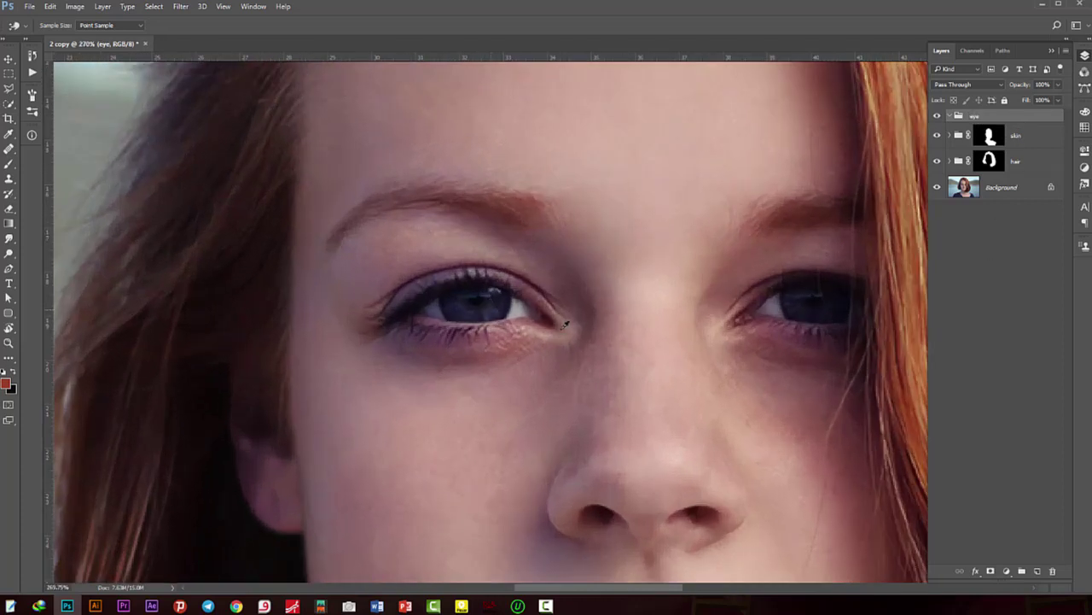
# - Add a Curves adjustment to the eye group and bend its curve upward
pyautogui.click(1005, 571)
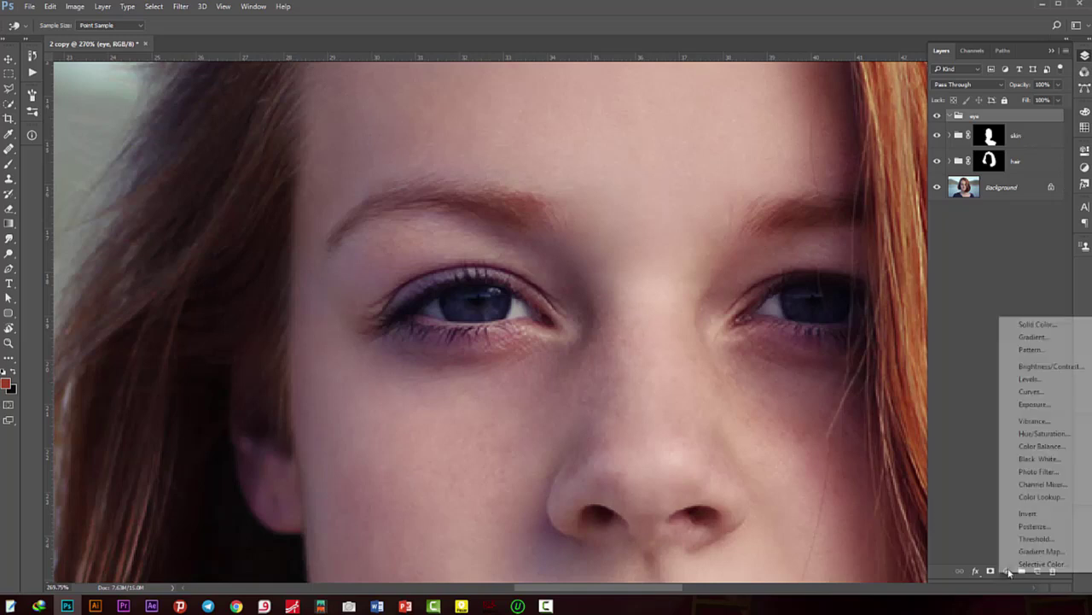
pyautogui.click(1043, 390)
pyautogui.moveTo(1009, 304)
pyautogui.mouseDown()
pyautogui.moveTo(981, 230)
pyautogui.moveTo(1020, 282)
pyautogui.moveTo(1024, 271)
pyautogui.mouseUp()
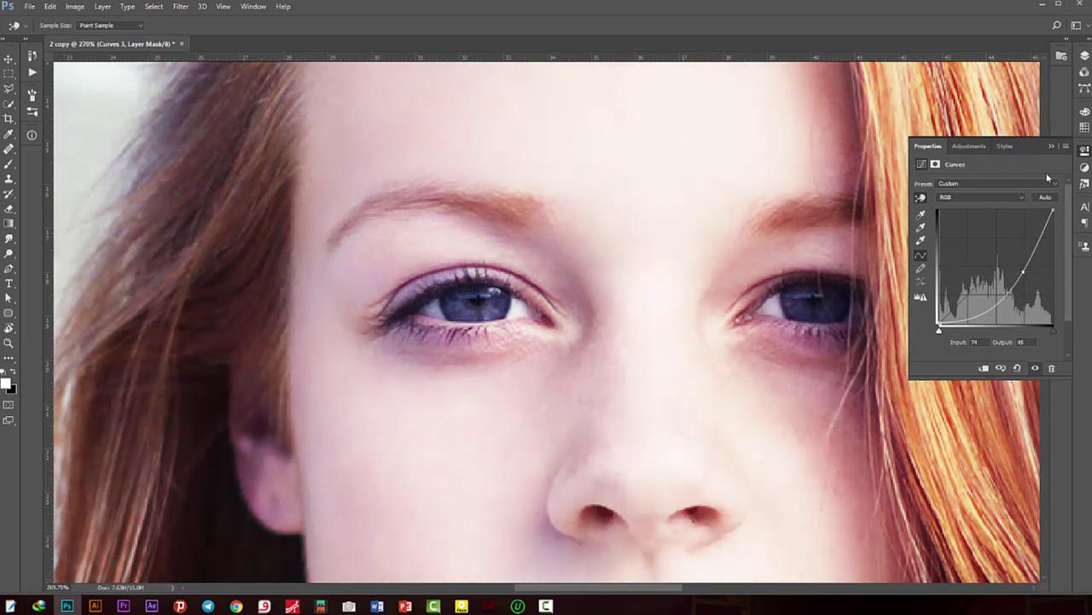
# - Set the Curves Display Options to show amounts as Light (0-255)
pyautogui.click(1065, 146)
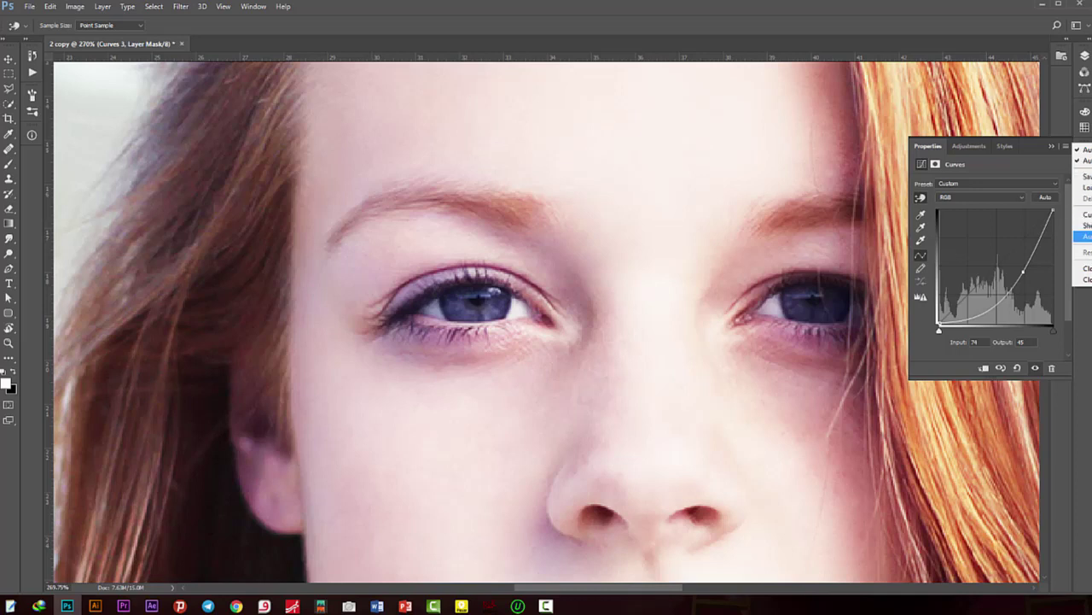
pyautogui.click(1082, 237)
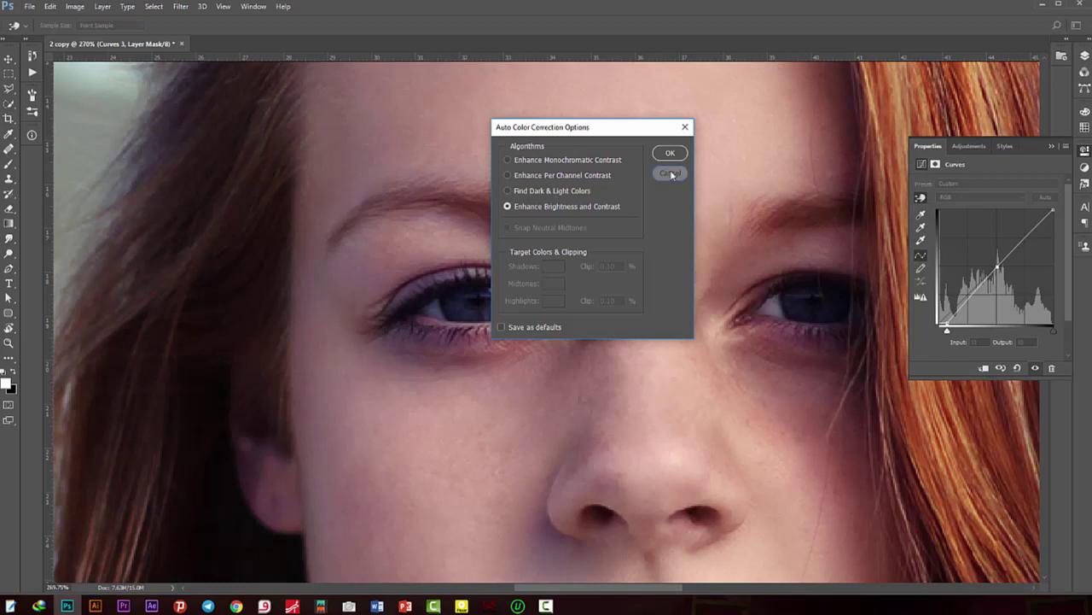
pyautogui.click(670, 174)
pyautogui.click(1066, 147)
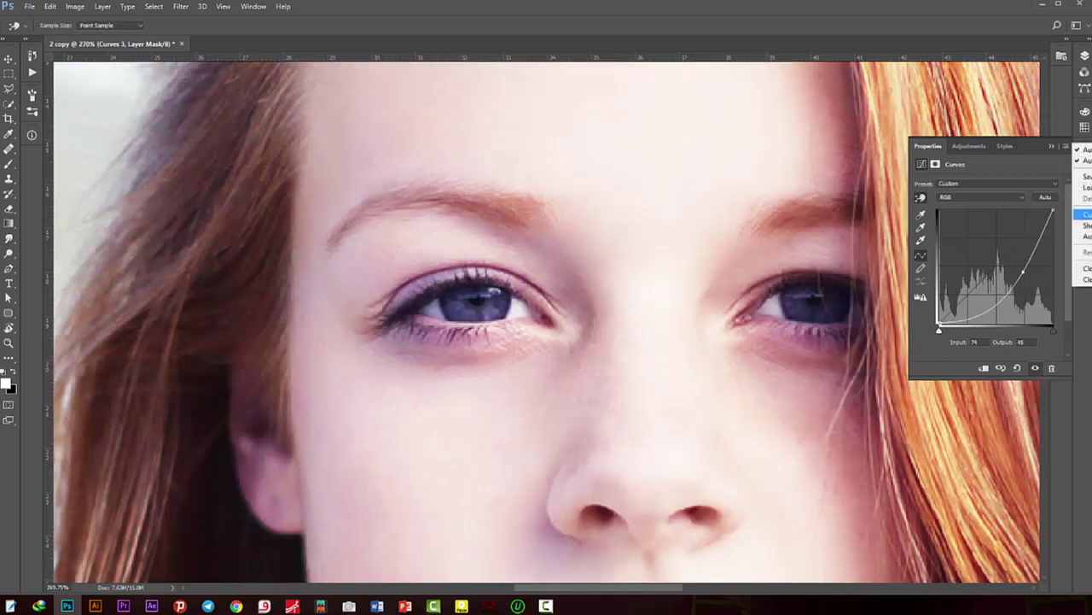
pyautogui.click(1083, 214)
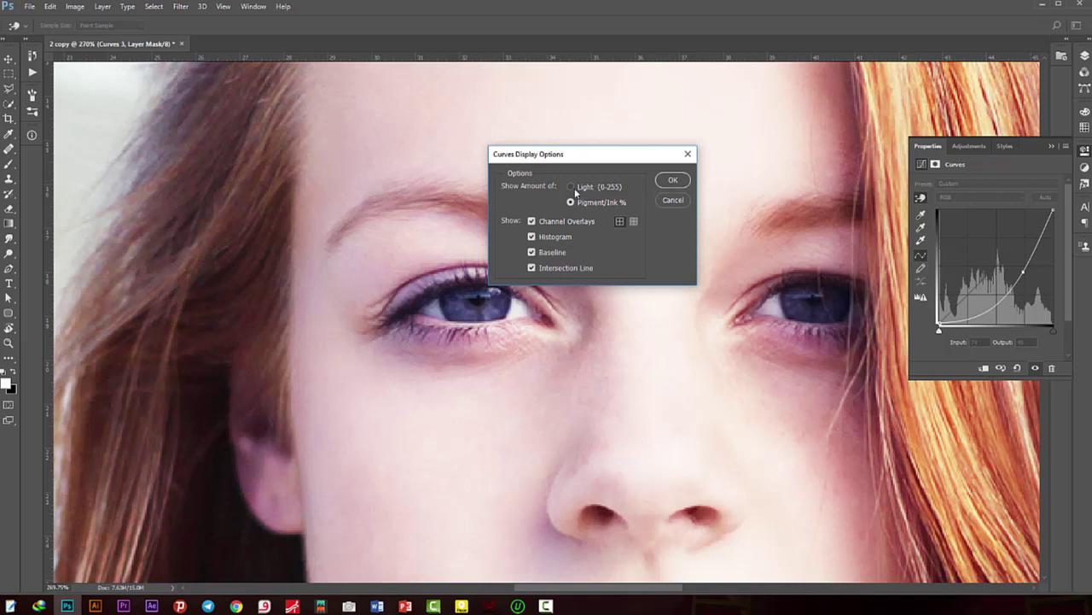
pyautogui.click(584, 187)
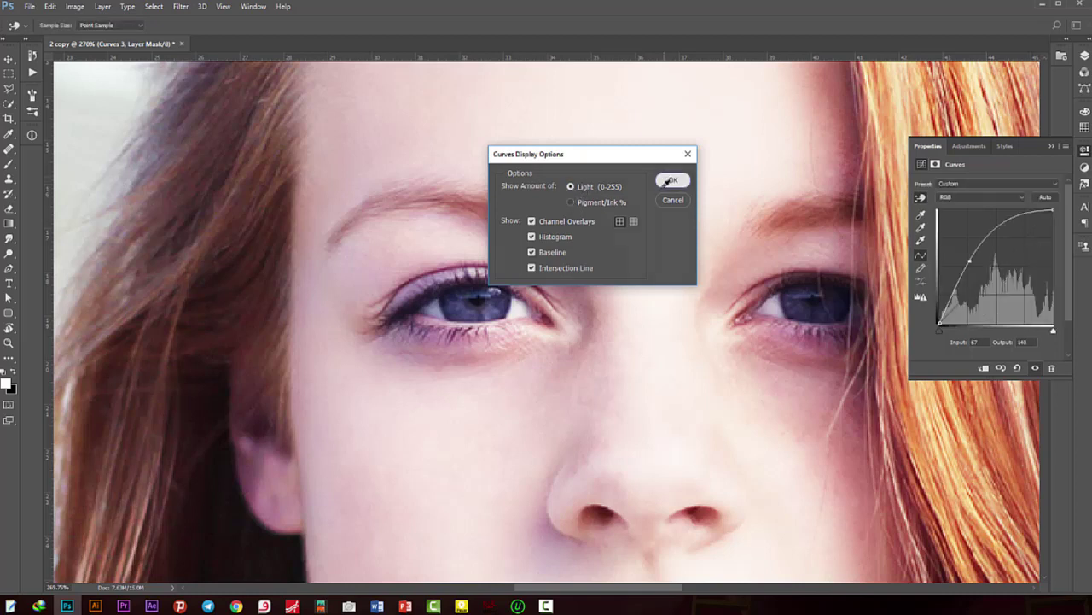
pyautogui.click(673, 179)
# - Raise the curve point steeply to strongly brighten the whole photo
pyautogui.moveTo(970, 259); pyautogui.dragTo(976, 247)
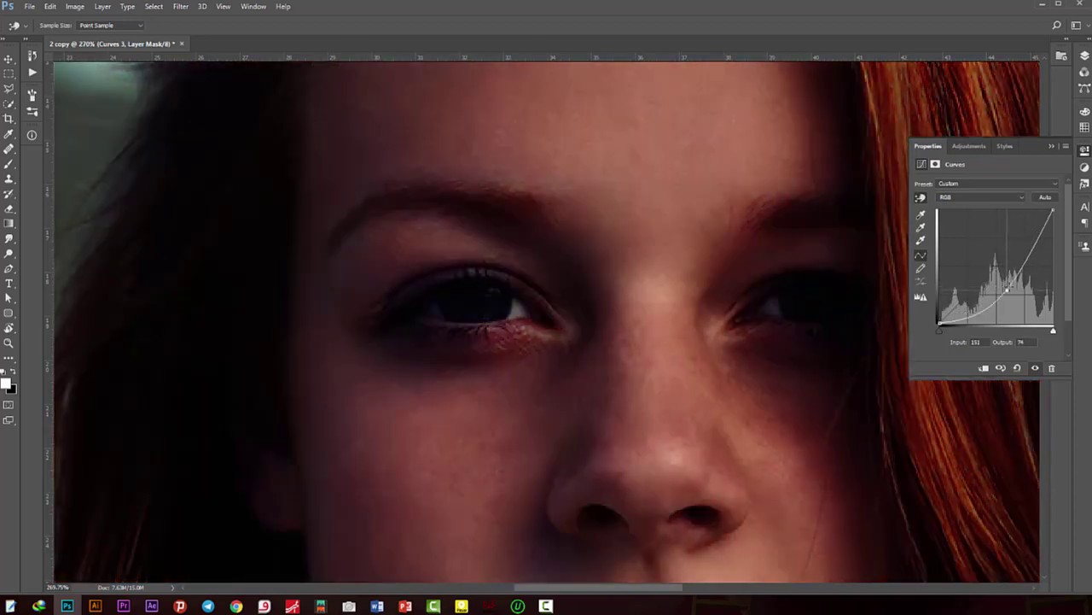
pyautogui.hotkey('ctrl', '0')
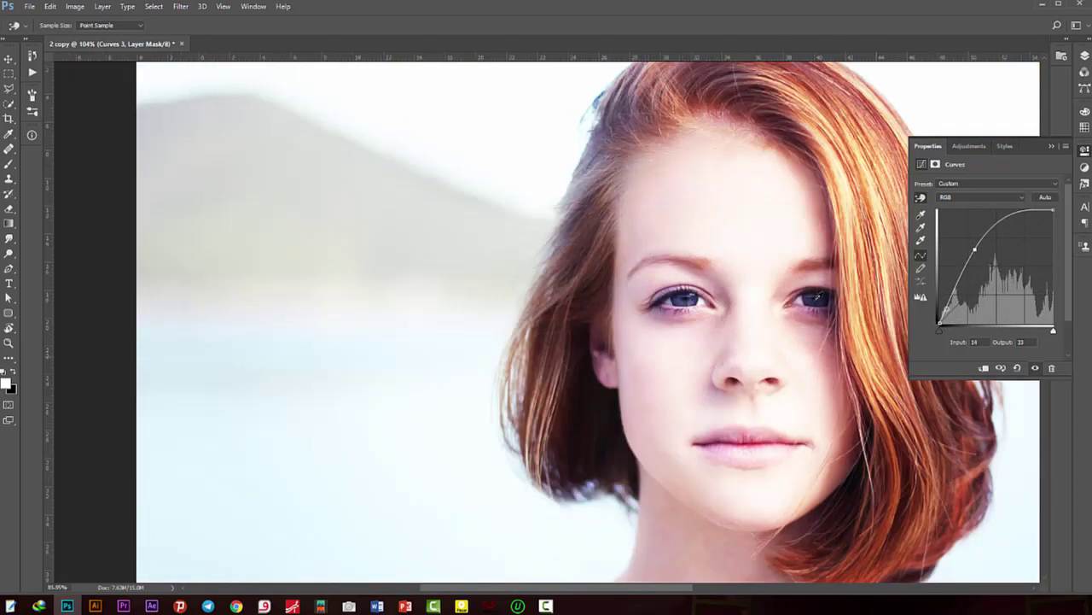
pyautogui.moveTo(975, 250); pyautogui.dragTo(966, 258)
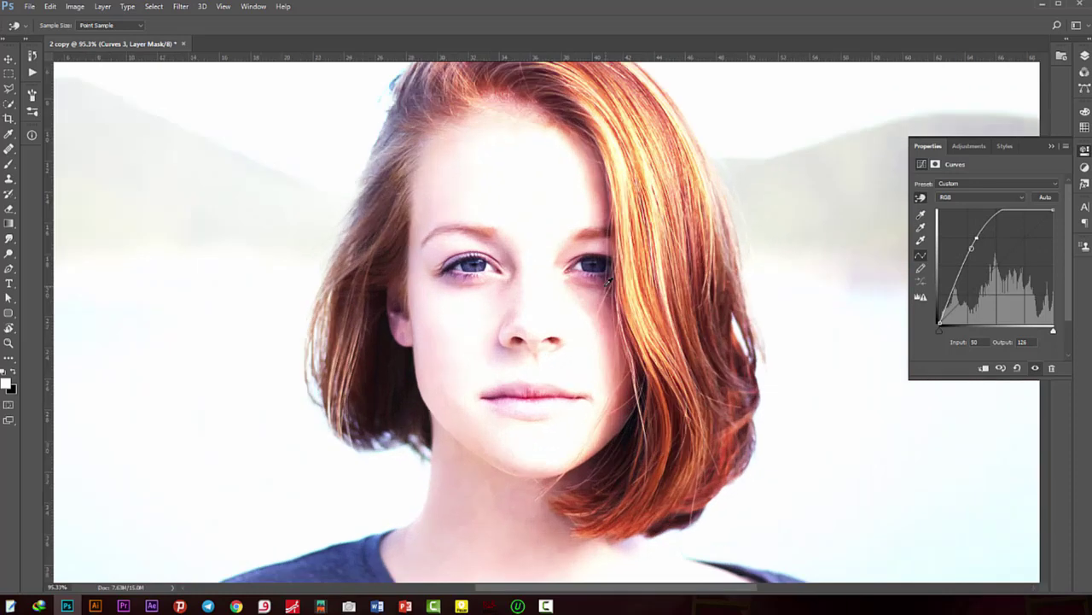
pyautogui.scroll(9, 682, 293)
pyautogui.click(1084, 55)
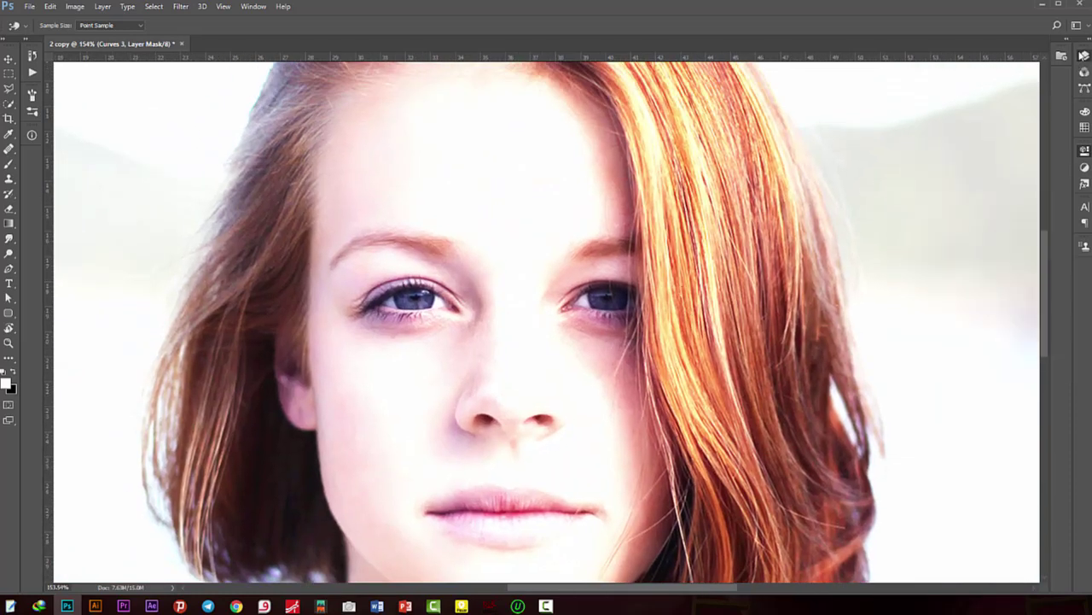
# - Add a black mask to the eye group to hide its brightening
pyautogui.press('v')
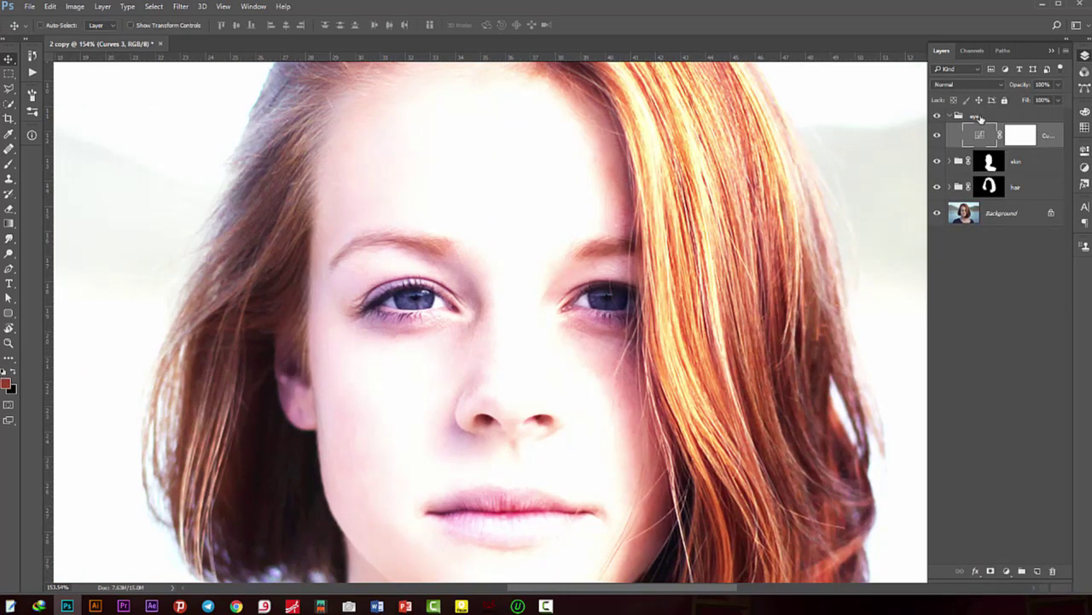
pyautogui.click(978, 117)
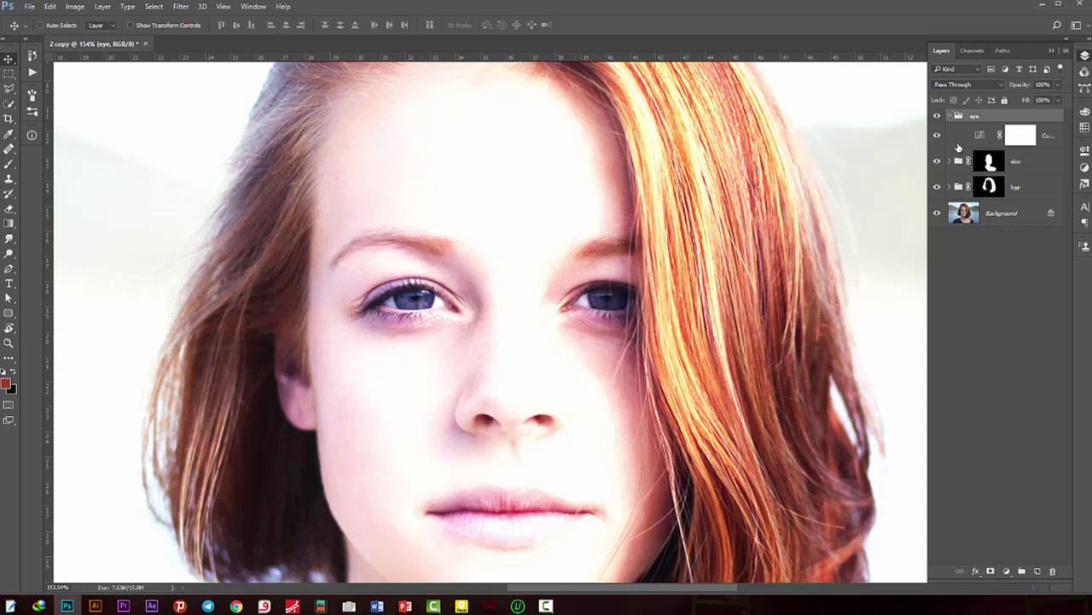
pyautogui.keyDown('alt'); pyautogui.click(990, 571); pyautogui.keyUp('alt')
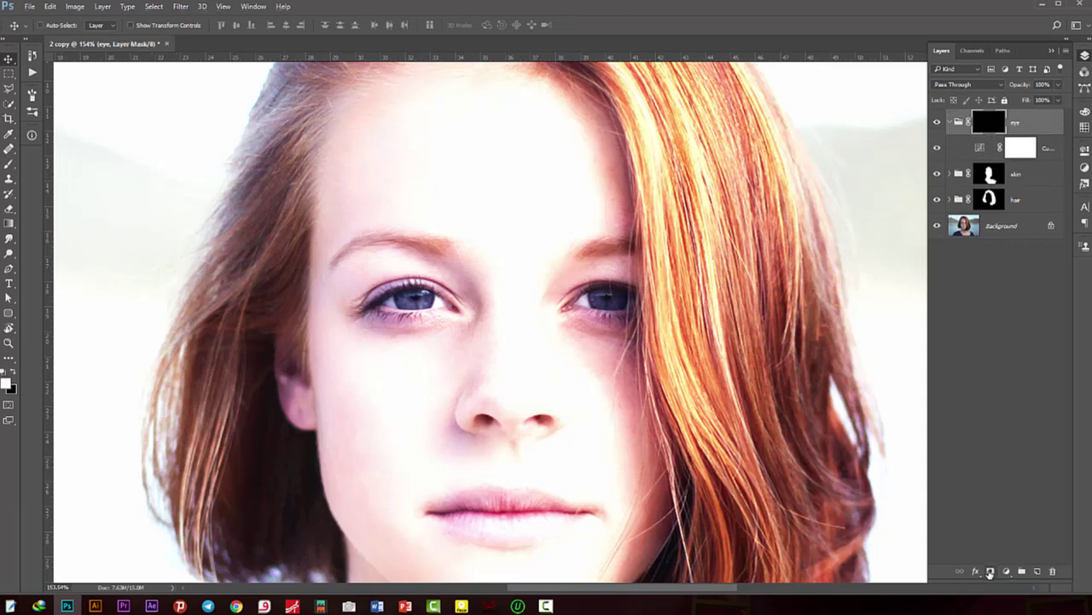
pyautogui.scroll(2, 629, 348)
pyautogui.scroll(2, 753, 181)
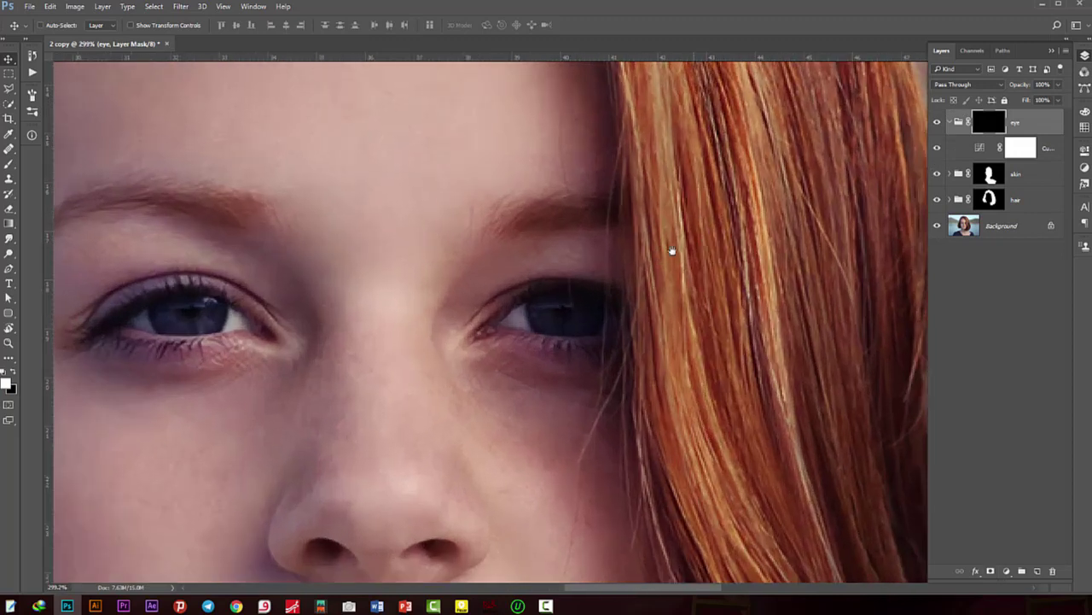
pyautogui.moveTo(668, 244); pyautogui.dragTo(838, 230)
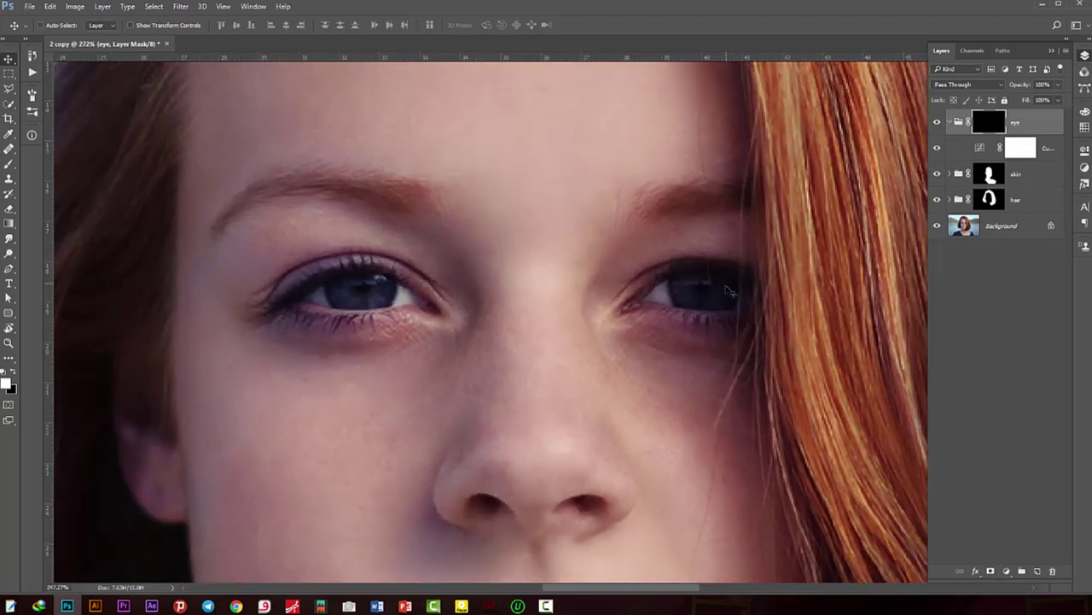
pyautogui.scroll(-3, 722, 296)
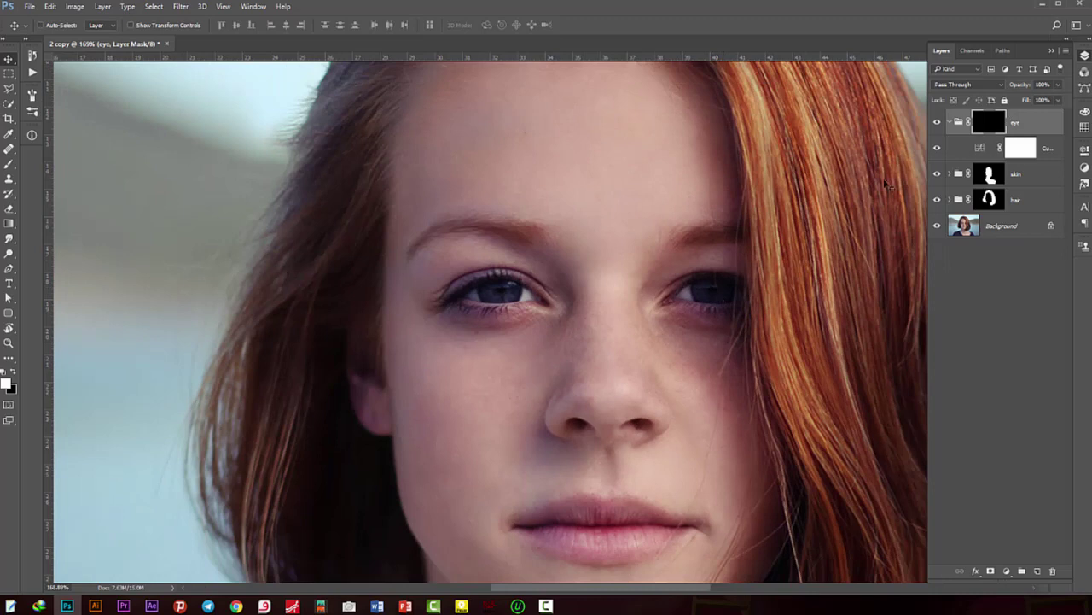
# - Raise the Curves 3 point further to brighten more
pyautogui.doubleClick(973, 149)
pyautogui.moveTo(975, 237); pyautogui.dragTo(978, 230)
pyautogui.click(1085, 56)
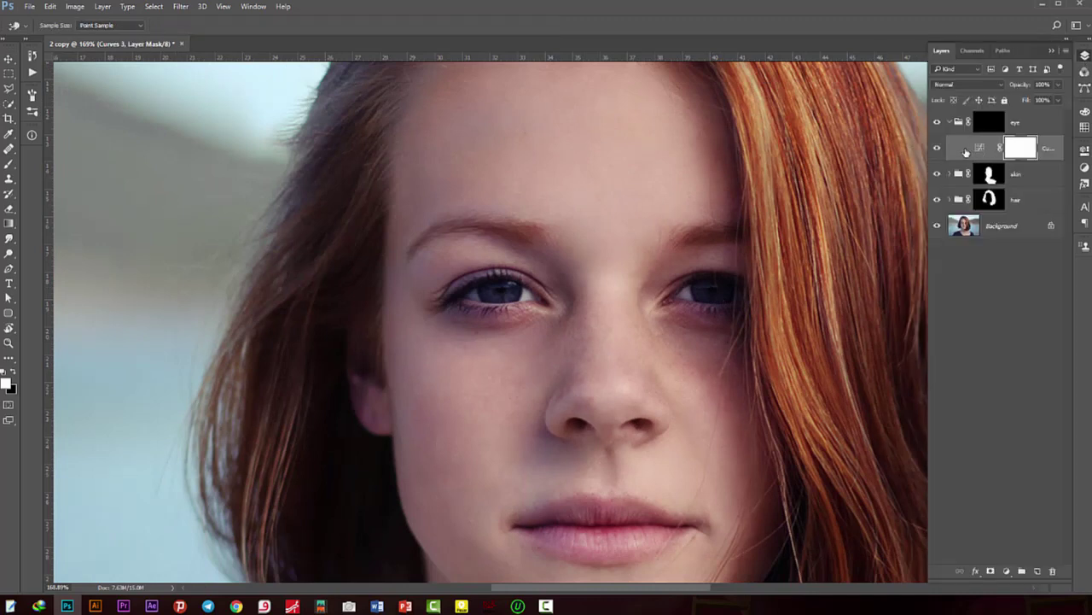
# - Paint white on the eye-group mask over both eyes' irises and whites with a 20% brush
pyautogui.click(1007, 122)
pyautogui.scroll(5, 456, 294)
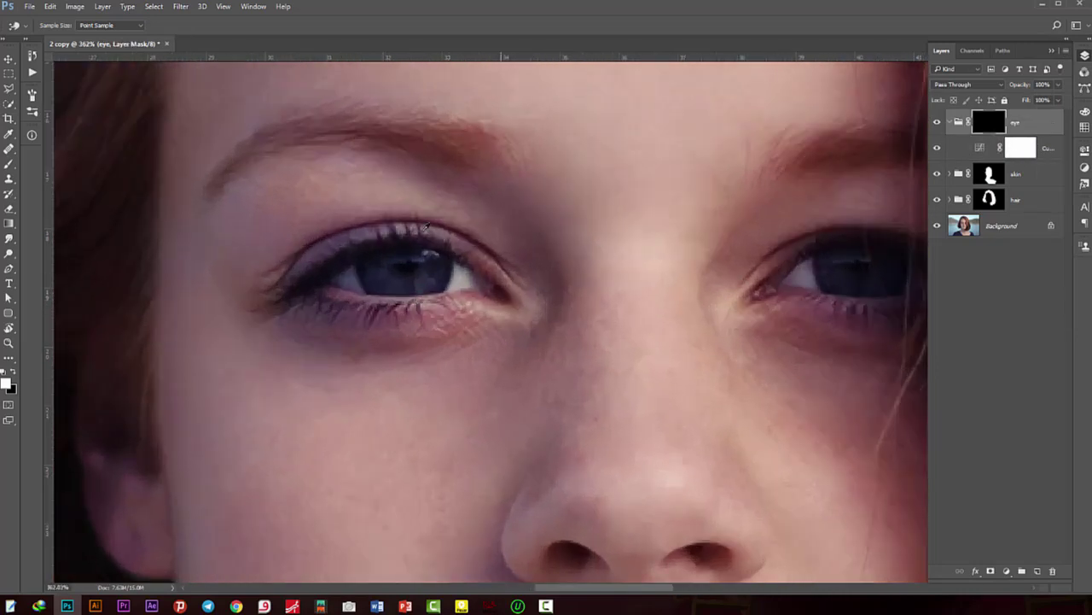
pyautogui.scroll(1, 425, 226)
pyautogui.press('b')
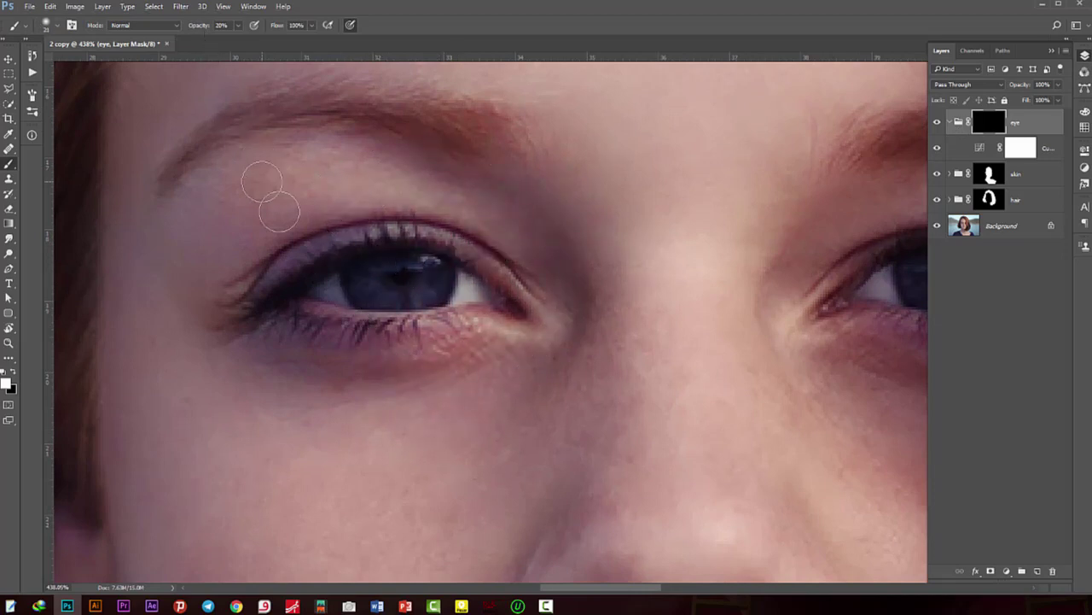
pyautogui.moveTo(402, 285)
pyautogui.mouseDown()
pyautogui.moveTo(432, 280)
pyautogui.moveTo(348, 281)
pyautogui.mouseUp()
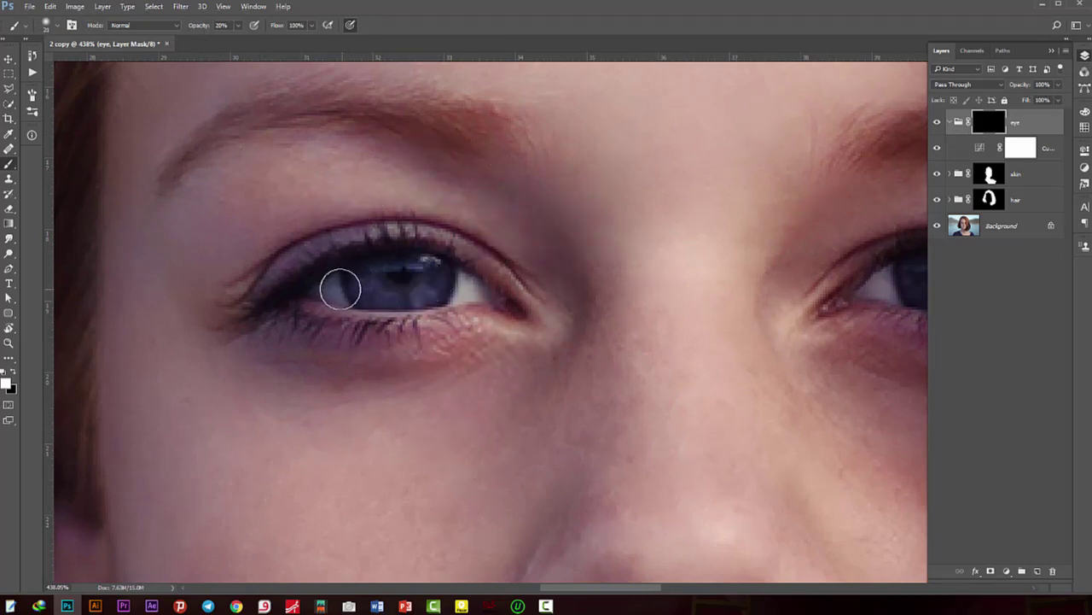
pyautogui.moveTo(475, 290); pyautogui.dragTo(452, 288)
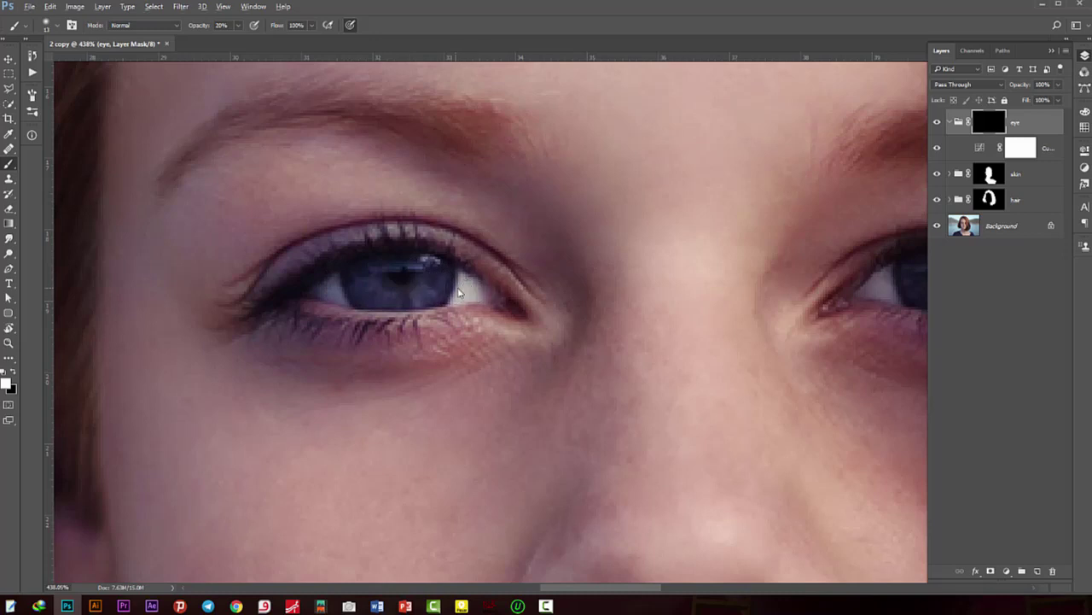
pyautogui.moveTo(337, 289)
pyautogui.mouseDown()
pyautogui.moveTo(518, 273)
pyautogui.moveTo(134, 294)
pyautogui.mouseUp()
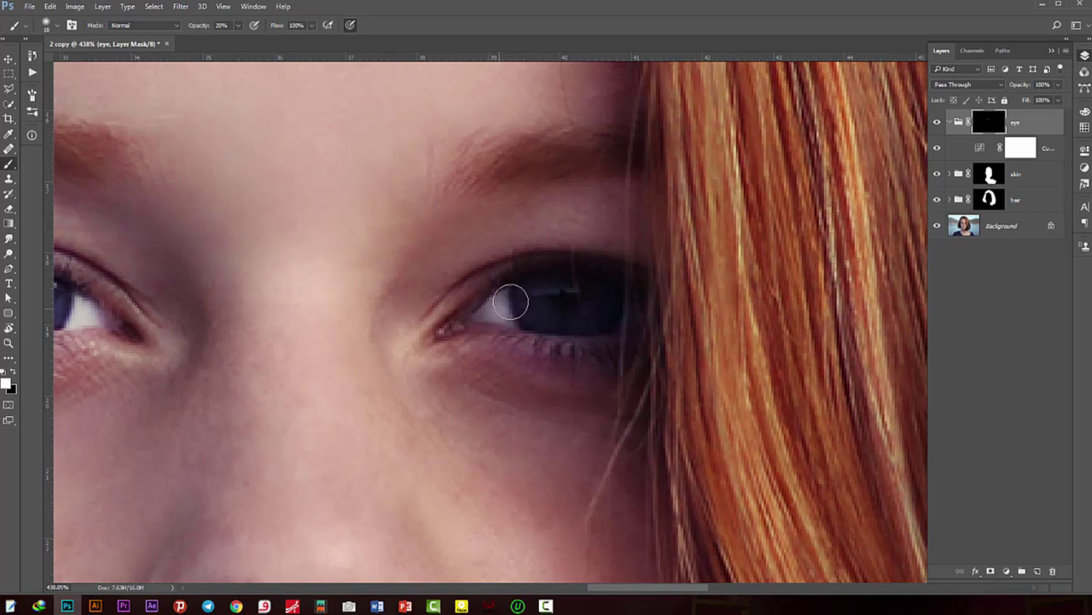
pyautogui.moveTo(497, 312)
pyautogui.mouseDown()
pyautogui.moveTo(593, 295)
pyautogui.moveTo(513, 299)
pyautogui.moveTo(617, 310)
pyautogui.moveTo(495, 312)
pyautogui.moveTo(620, 305)
pyautogui.moveTo(568, 310)
pyautogui.moveTo(583, 291)
pyautogui.moveTo(629, 310)
pyautogui.moveTo(489, 307)
pyautogui.moveTo(629, 313)
pyautogui.moveTo(440, 308)
pyautogui.moveTo(509, 328)
pyautogui.moveTo(422, 339)
pyautogui.moveTo(462, 325)
pyautogui.moveTo(517, 330)
pyautogui.moveTo(380, 329)
pyautogui.mouseUp()
pyautogui.scroll(-3, 585, 244)
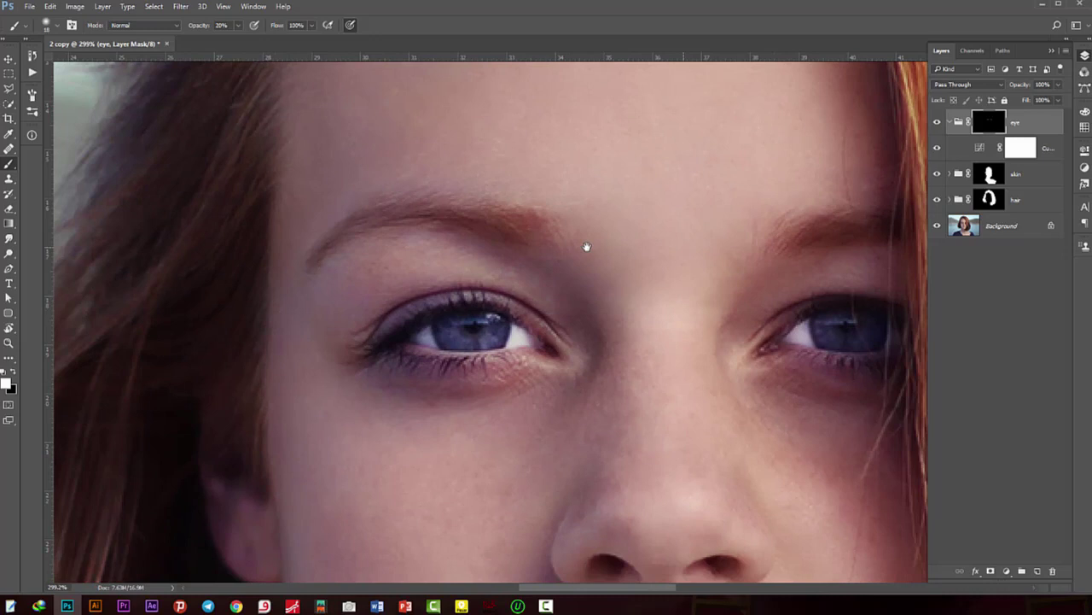
pyautogui.scroll(1, 862, 231)
# - Add a Vibrance adjustment above Curves 3 in the eye group
pyautogui.click(992, 150)
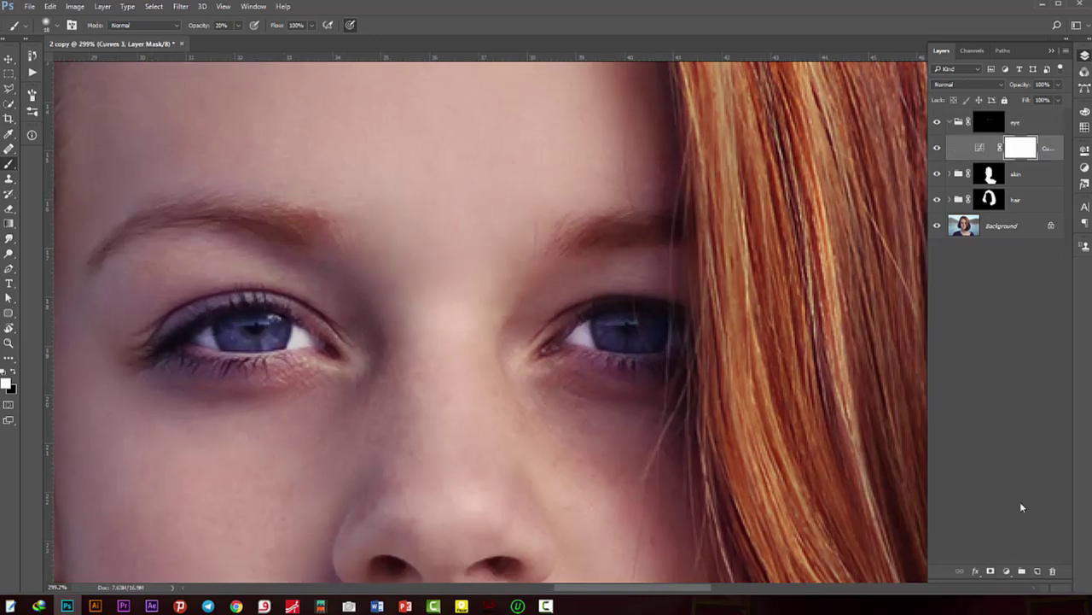
pyautogui.click(1009, 574)
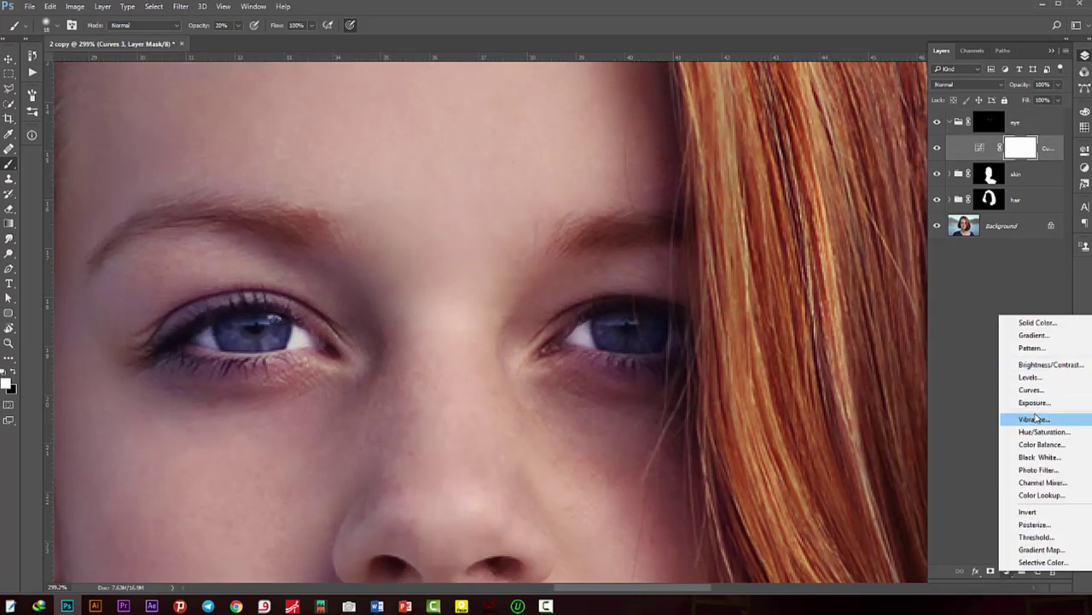
pyautogui.click(1037, 419)
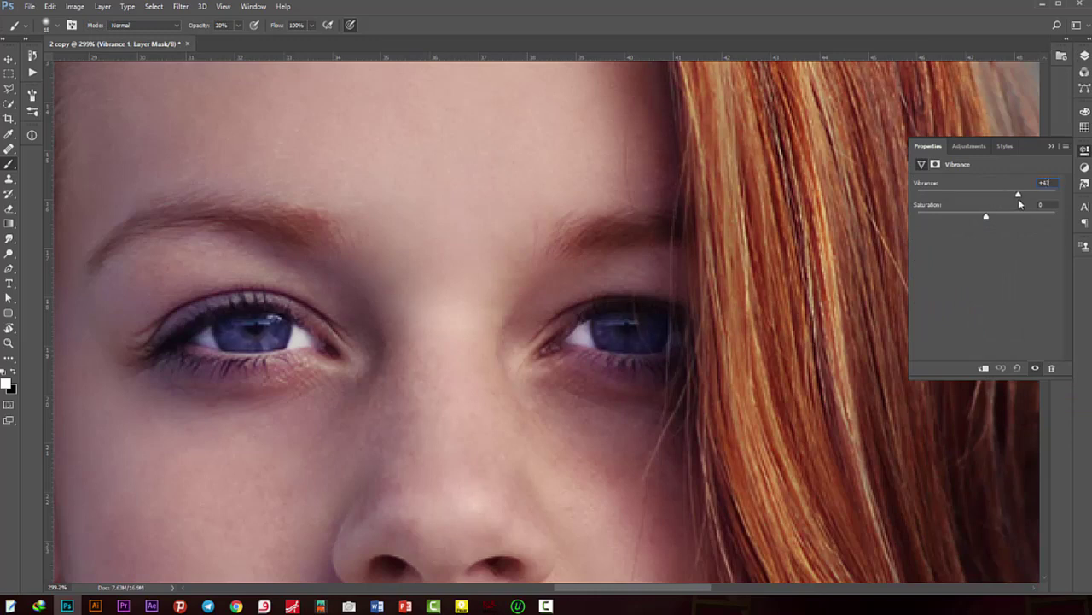
pyautogui.click(1084, 58)
pyautogui.scroll(-2, 478, 361)
pyautogui.scroll(-2, 478, 361)
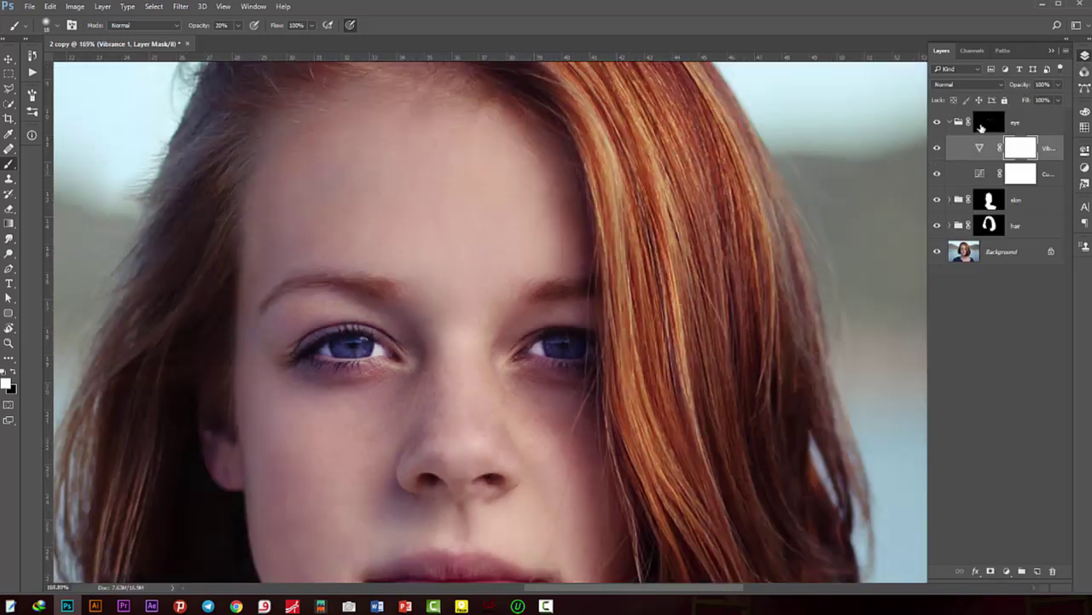
# - Paint black on the eye-group mask to tone down the over-bright eye corner
pyautogui.click(982, 126)
pyautogui.scroll(2, 363, 350)
pyautogui.press('x')
pyautogui.moveTo(394, 345); pyautogui.dragTo(386, 358)
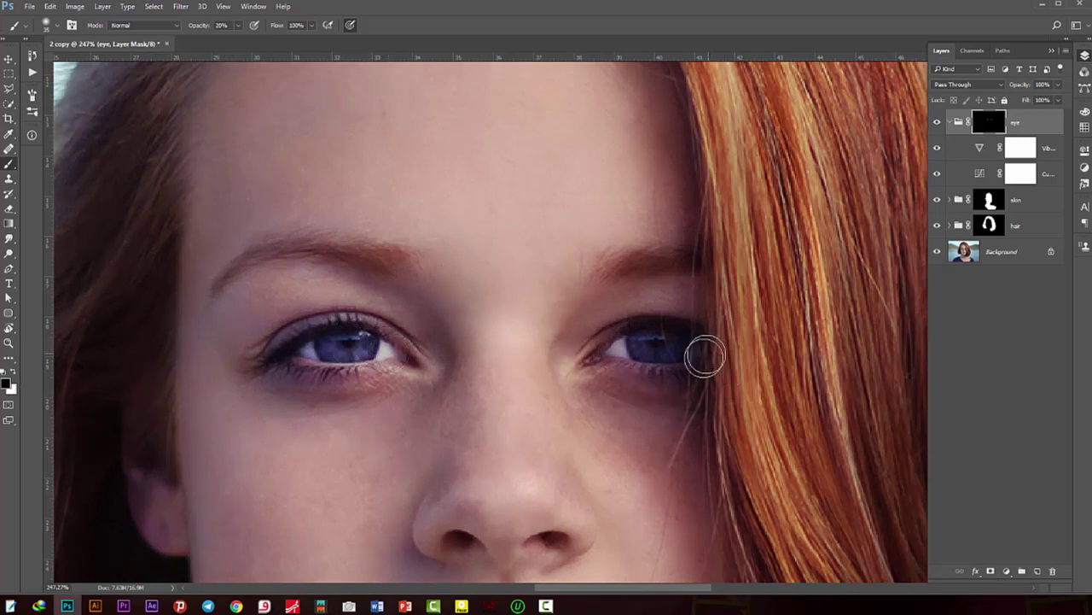
# - Toggle the eye group and its mask to compare the eyes with and without the effect
pyautogui.click(936, 123)
pyautogui.click(937, 122)
pyautogui.click(937, 123)
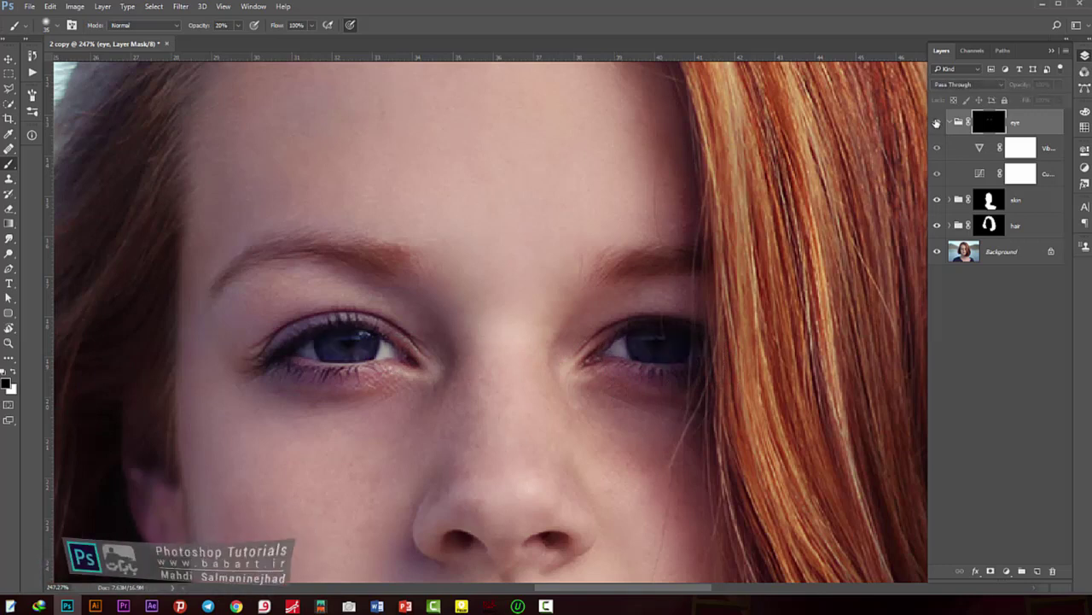
pyautogui.click(937, 122)
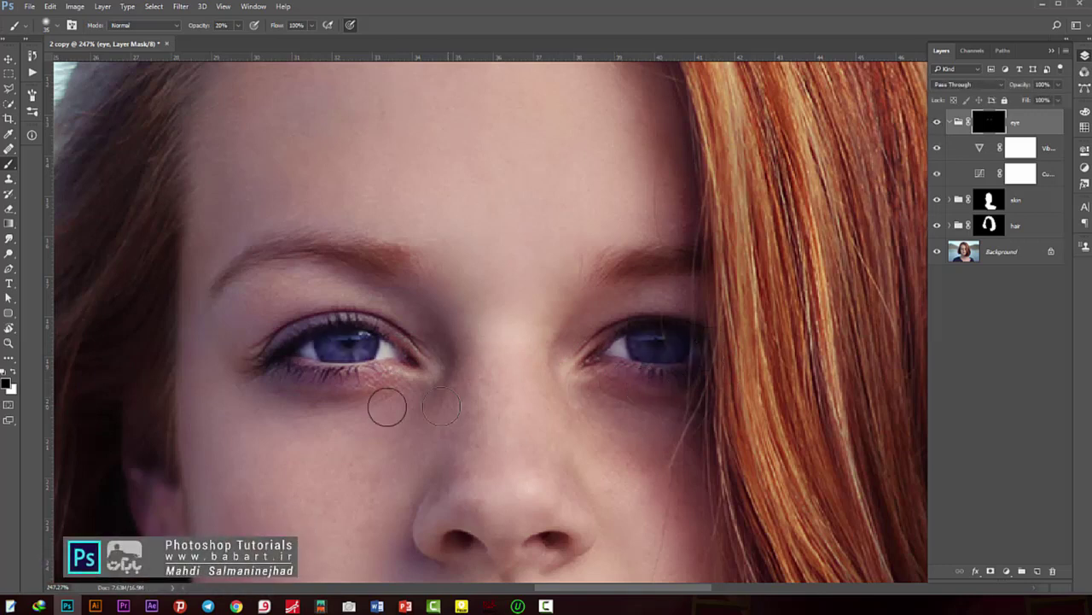
pyautogui.scroll(-5, 413, 426)
pyautogui.scroll(-1, 456, 419)
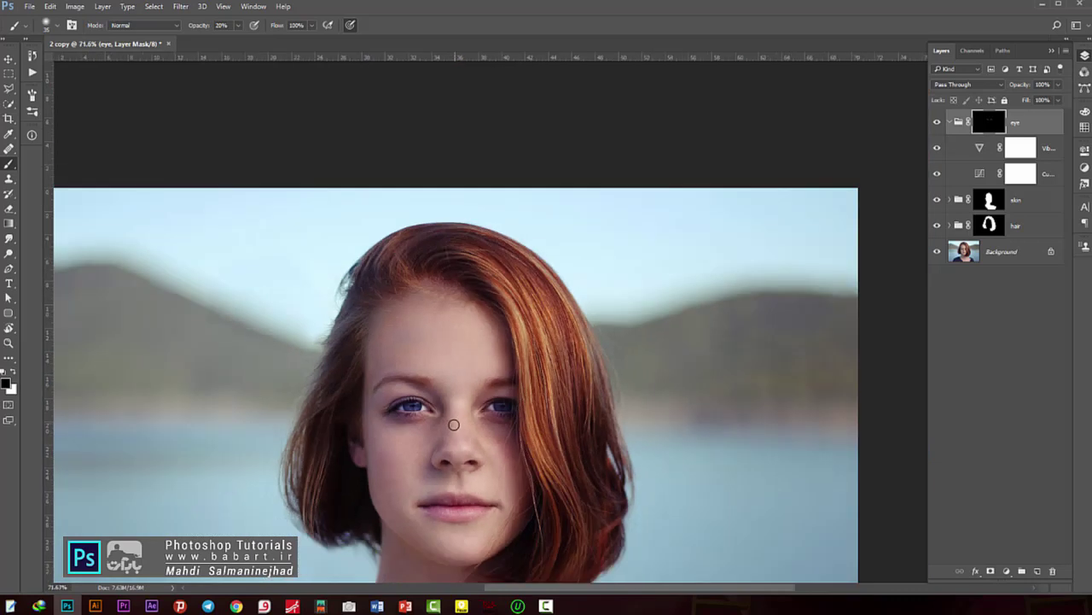
pyautogui.scroll(2, 447, 434)
pyautogui.scroll(2, 529, 260)
pyautogui.scroll(2, 534, 273)
pyautogui.click(937, 123)
pyautogui.click(937, 123)
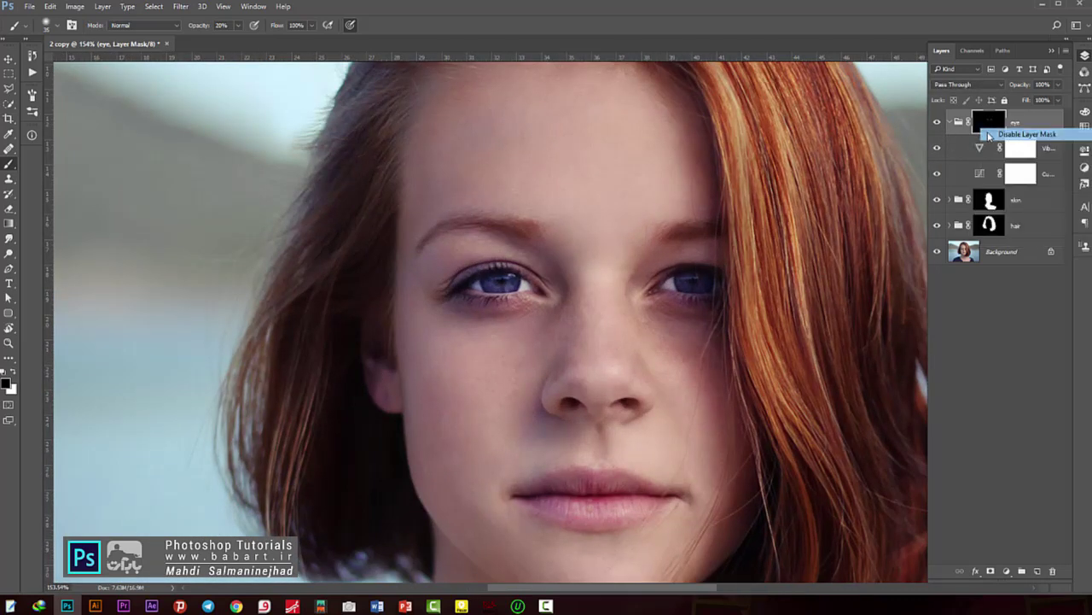
pyautogui.keyDown('shift'); pyautogui.click(981, 125); pyautogui.keyUp('shift')
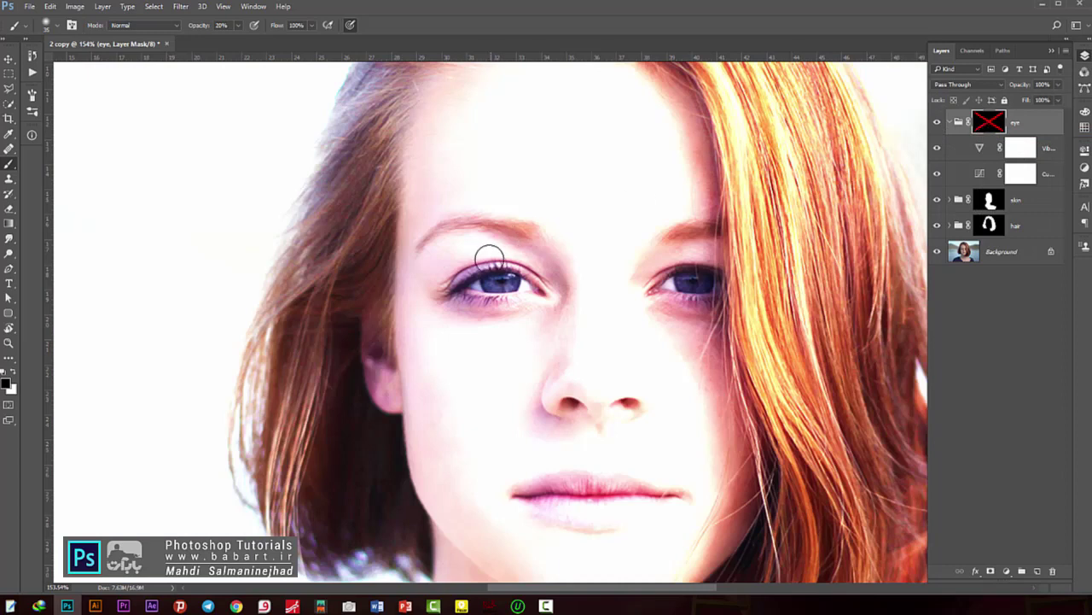
pyautogui.scroll(1, 491, 258)
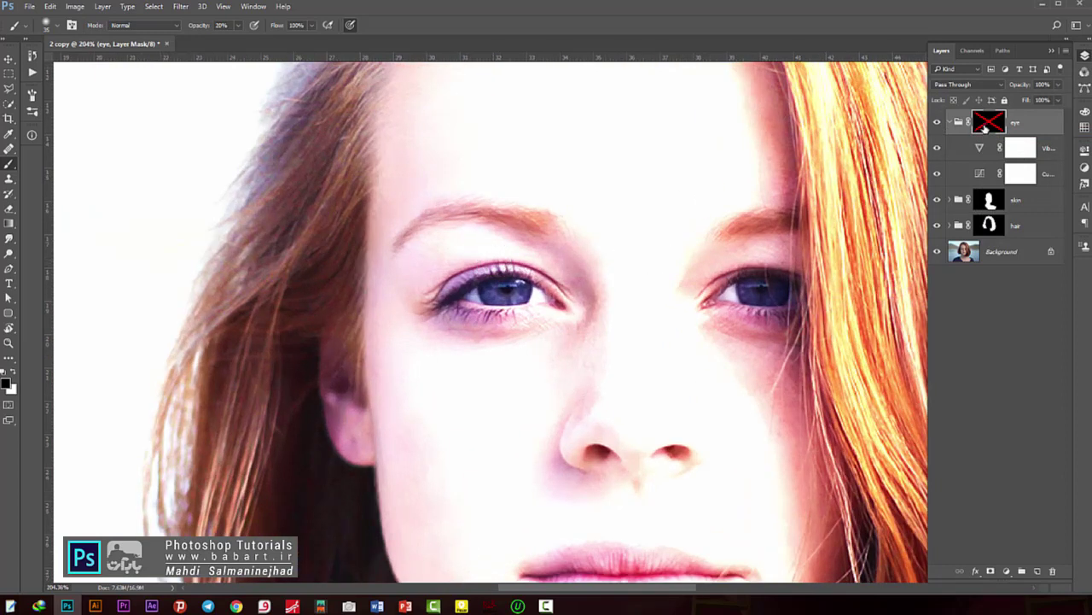
pyautogui.keyDown('shift'); pyautogui.click(984, 126); pyautogui.keyUp('shift')
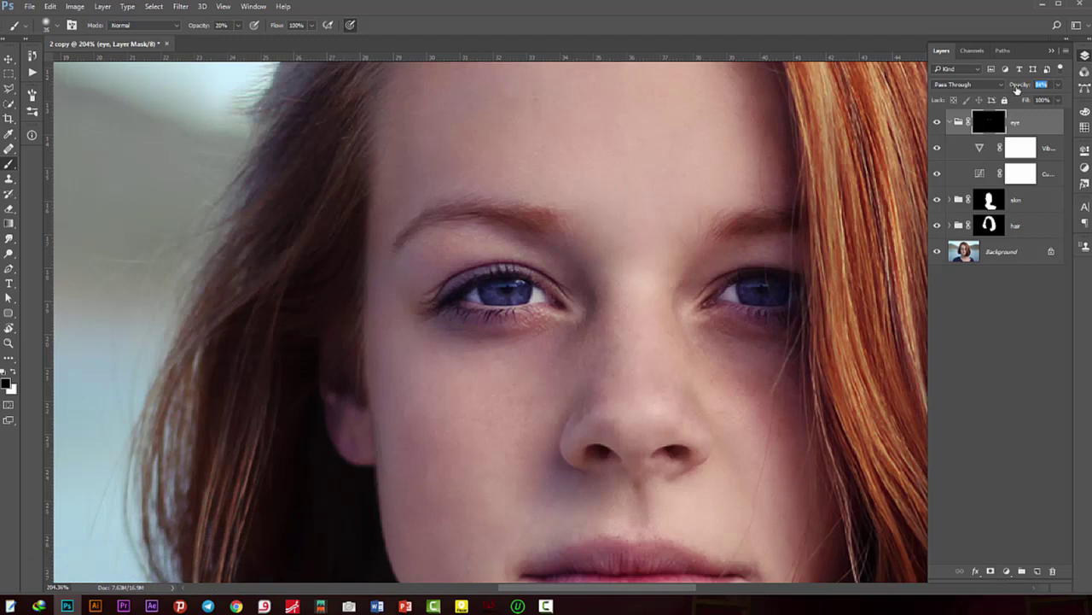
# - Lower the eye group's opacity to 86% and select the Background layer
pyautogui.scroll(-1, 824, 218)
pyautogui.scroll(-1, 826, 222)
pyautogui.scroll(-1, 811, 249)
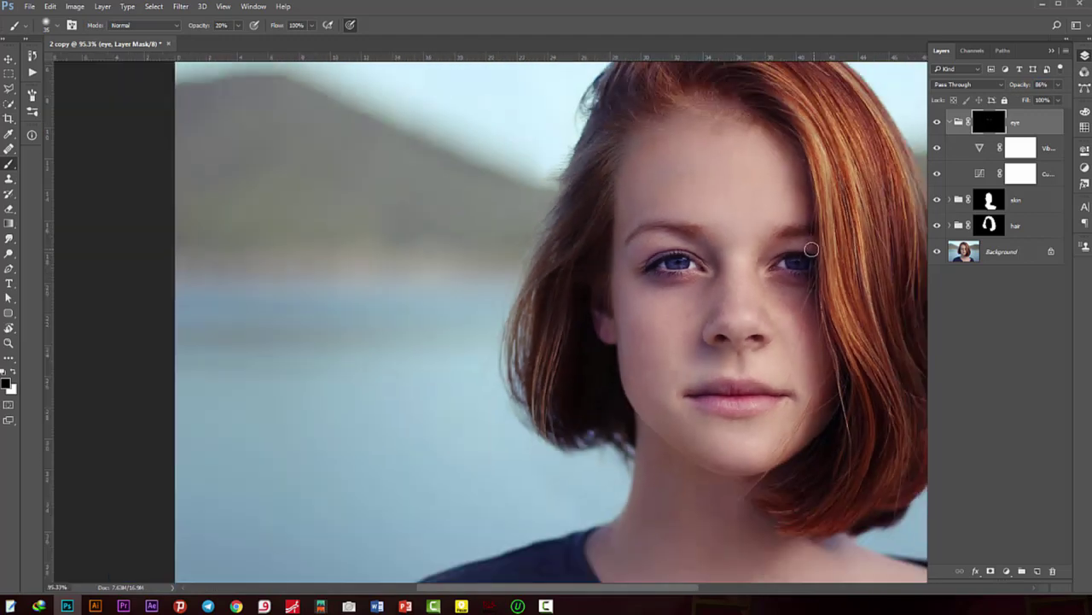
pyautogui.scroll(-1, 811, 249)
pyautogui.scroll(-1, 793, 256)
pyautogui.scroll(1, 759, 267)
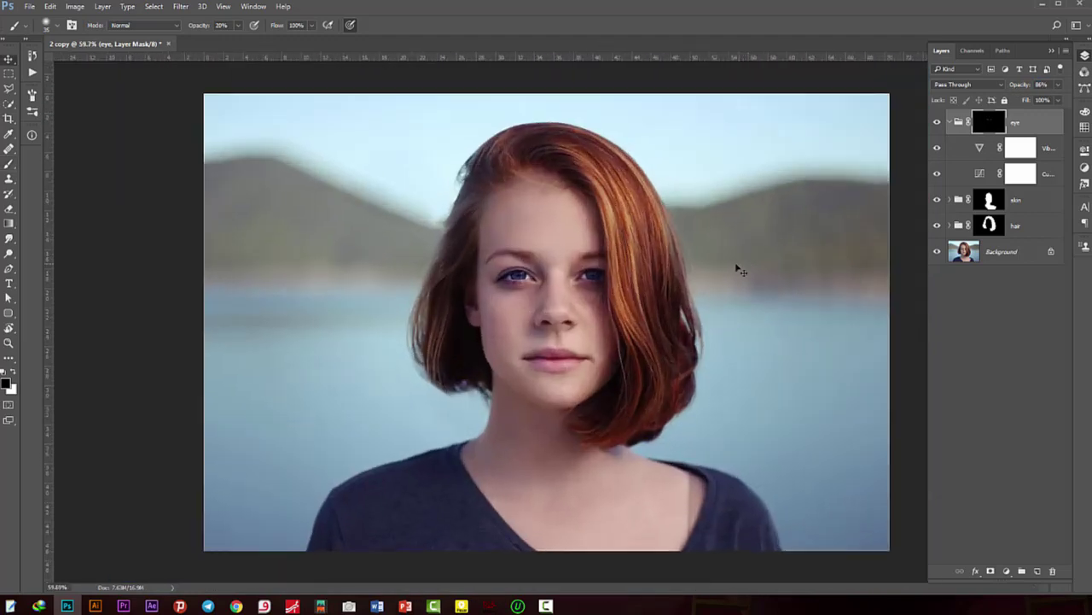
pyautogui.press('v')
pyautogui.click(996, 256)
pyautogui.scroll(1, 725, 298)
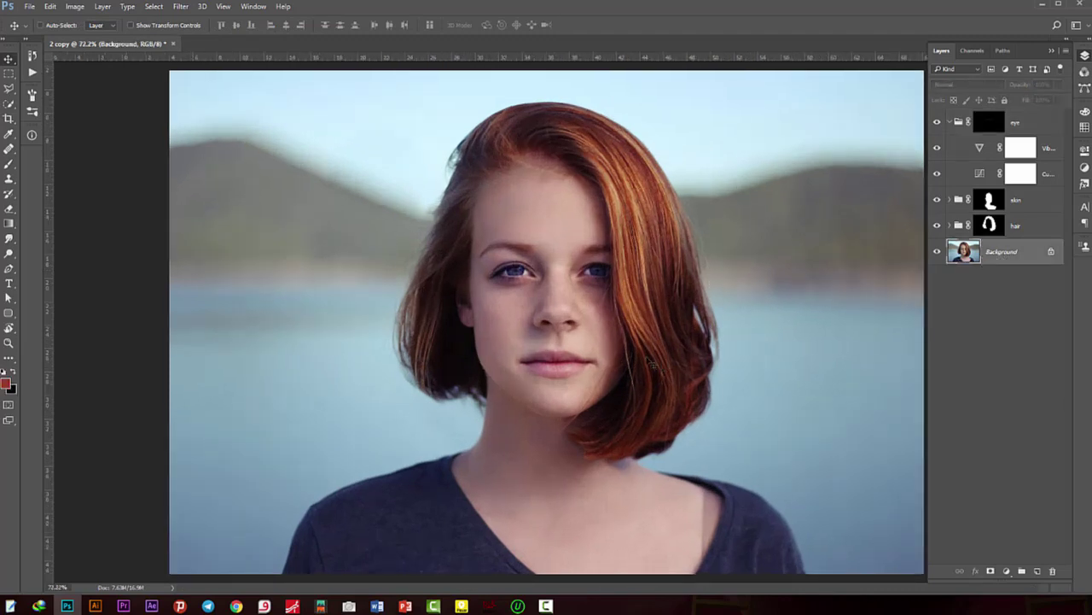
pyautogui.scroll(1, 597, 299)
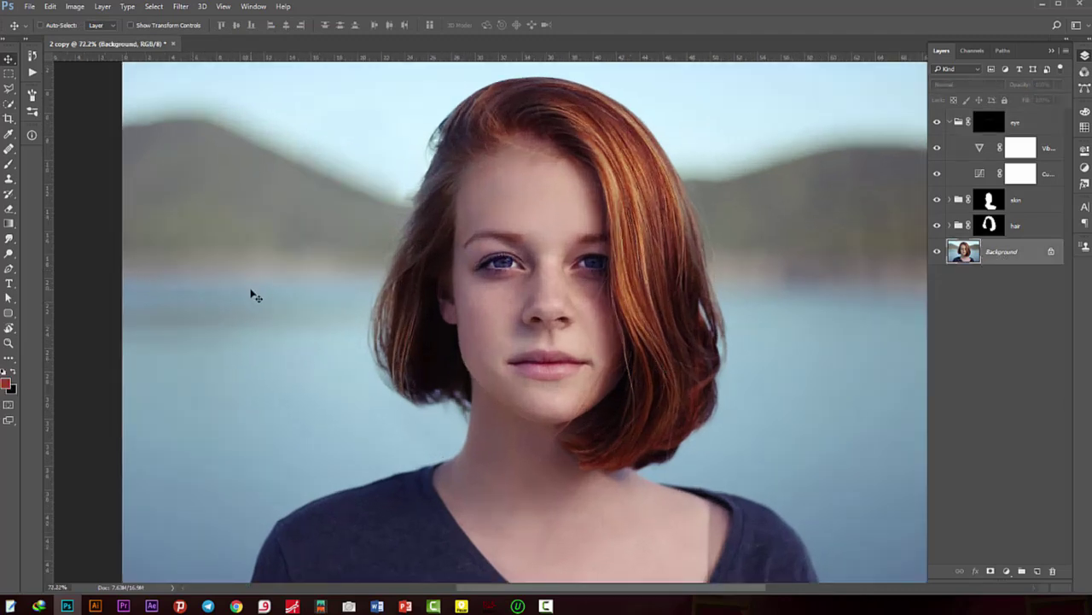
# - Quick-select the woman, then add and subtract along the right hair and shoulder edge with a smaller brush
pyautogui.click(9, 103)
pyautogui.scroll(-1, 336, 280)
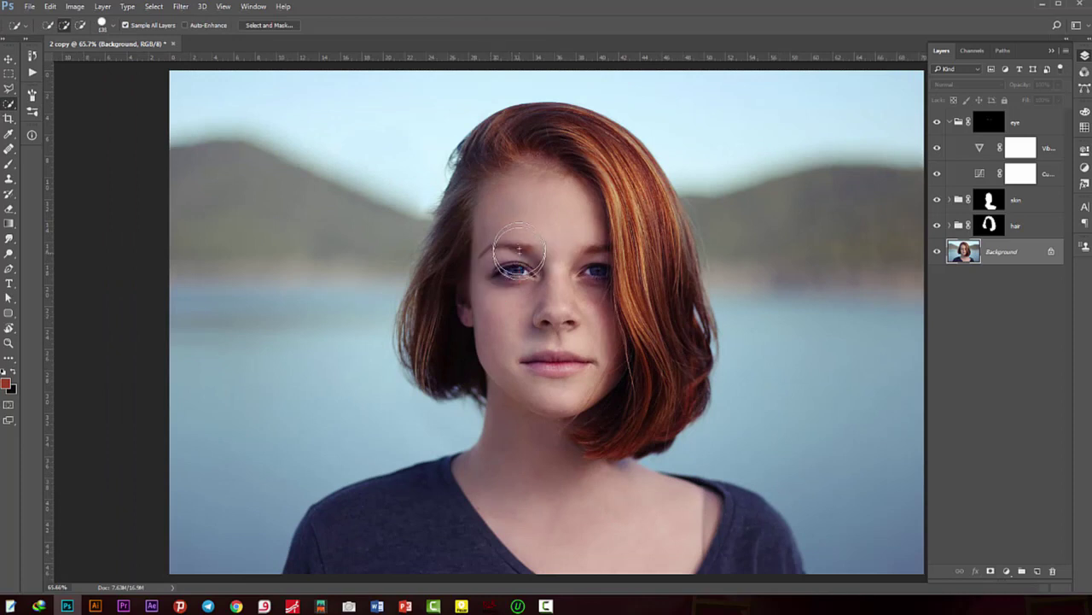
pyautogui.moveTo(532, 215)
pyautogui.mouseDown()
pyautogui.moveTo(405, 542)
pyautogui.moveTo(695, 512)
pyautogui.moveTo(635, 412)
pyautogui.moveTo(585, 214)
pyautogui.moveTo(437, 310)
pyautogui.mouseUp()
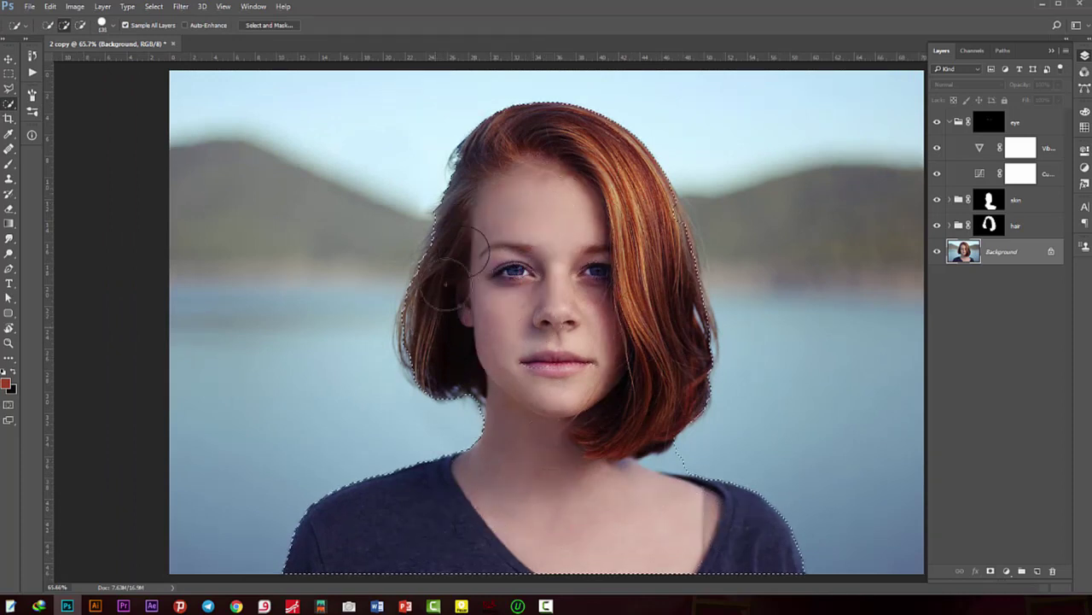
pyautogui.moveTo(636, 217)
pyautogui.mouseDown()
pyautogui.moveTo(683, 235)
pyautogui.moveTo(693, 328)
pyautogui.mouseUp()
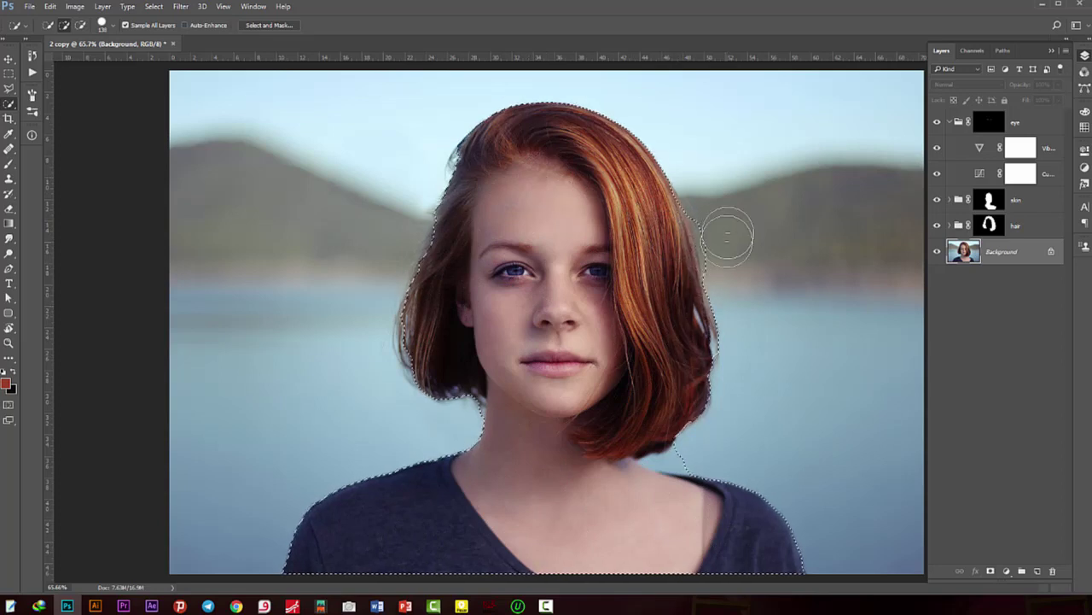
pyautogui.moveTo(729, 236); pyautogui.dragTo(719, 231)
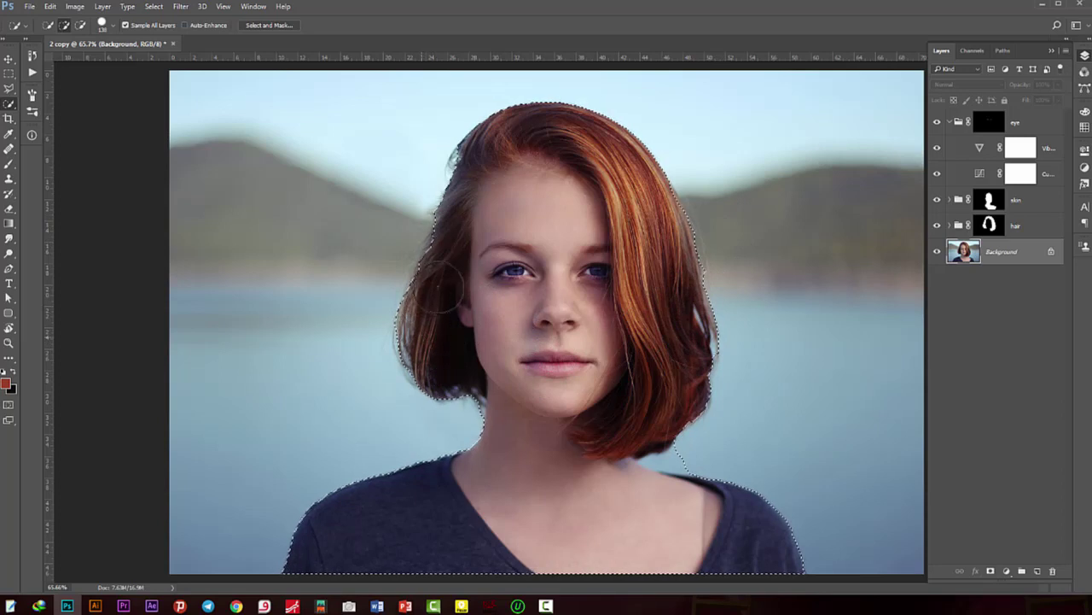
pyautogui.keyDown('alt'); pyautogui.rightClick(658, 444); pyautogui.keyUp('alt')
pyautogui.moveTo(676, 453); pyautogui.dragTo(685, 464)
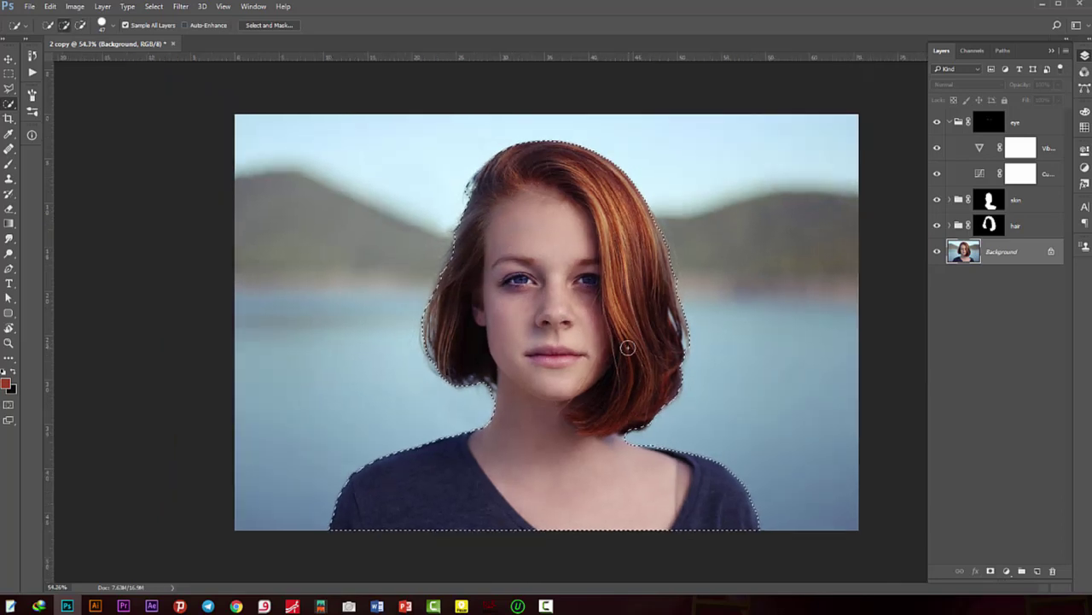
pyautogui.scroll(2, 529, 340)
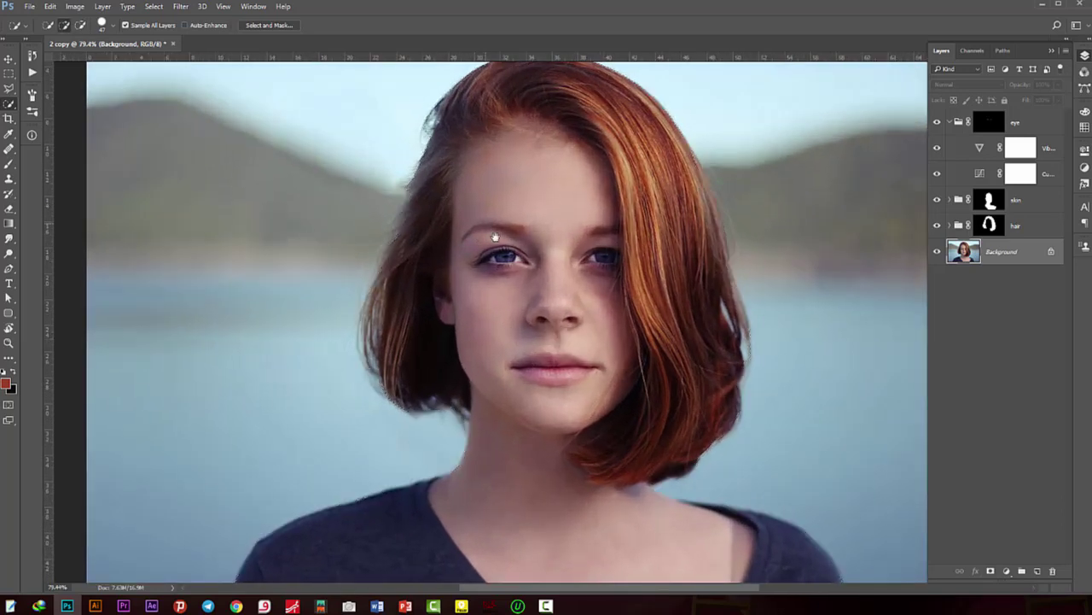
pyautogui.scroll(1, 487, 290)
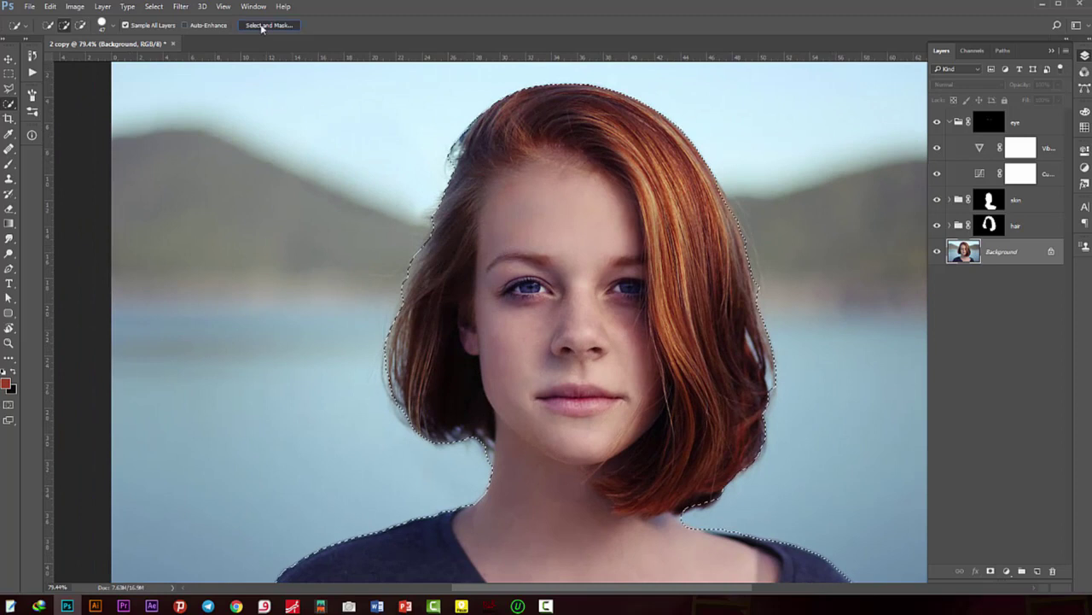
# - In Select and Mask, brush over the left and right hair edges and shoulders to capture fine strands, then apply
pyautogui.click(269, 25)
pyautogui.scroll(-1, 378, 327)
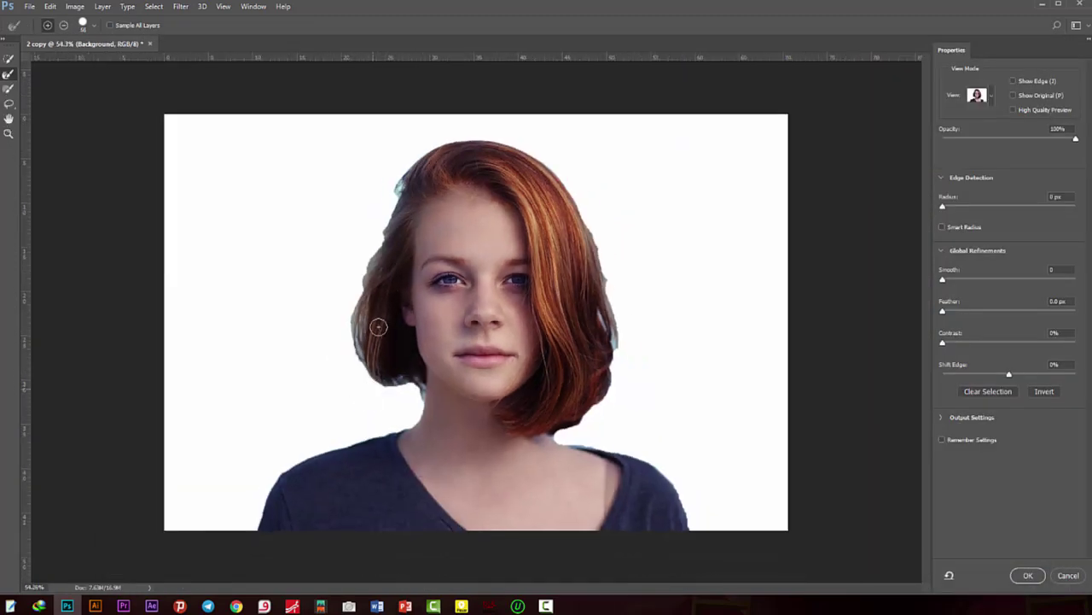
pyautogui.moveTo(401, 173)
pyautogui.mouseDown()
pyautogui.moveTo(347, 330)
pyautogui.moveTo(360, 367)
pyautogui.moveTo(415, 390)
pyautogui.moveTo(422, 408)
pyautogui.mouseUp()
pyautogui.moveTo(586, 429)
pyautogui.mouseDown()
pyautogui.moveTo(559, 433)
pyautogui.moveTo(606, 393)
pyautogui.moveTo(619, 350)
pyautogui.moveTo(599, 257)
pyautogui.moveTo(558, 174)
pyautogui.moveTo(519, 144)
pyautogui.moveTo(451, 129)
pyautogui.mouseUp()
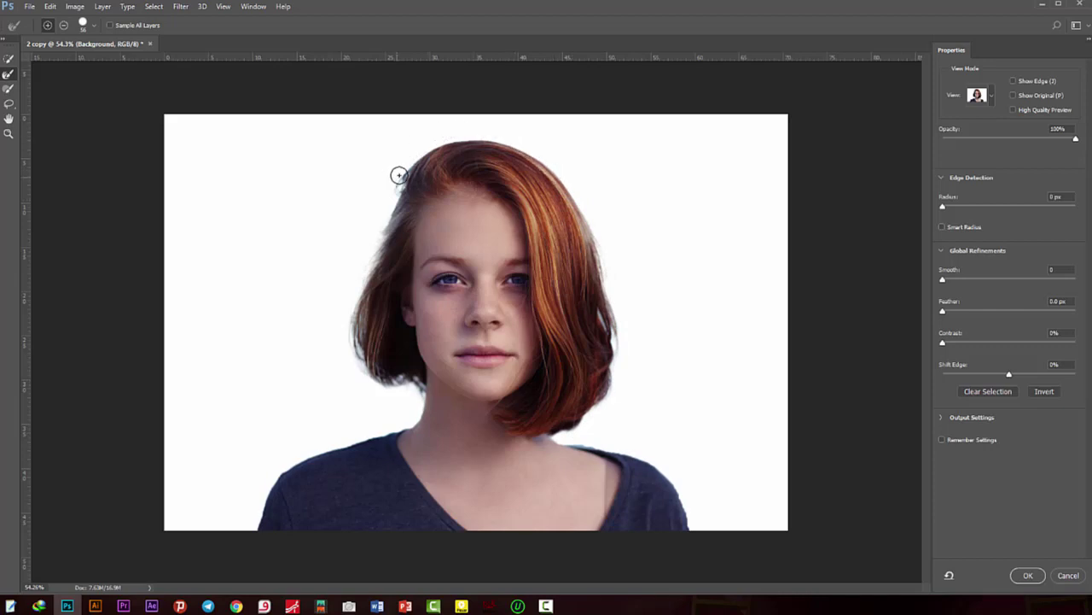
pyautogui.moveTo(279, 473); pyautogui.dragTo(250, 519)
pyautogui.moveTo(685, 510); pyautogui.dragTo(681, 504)
pyautogui.moveTo(571, 439); pyautogui.dragTo(555, 436)
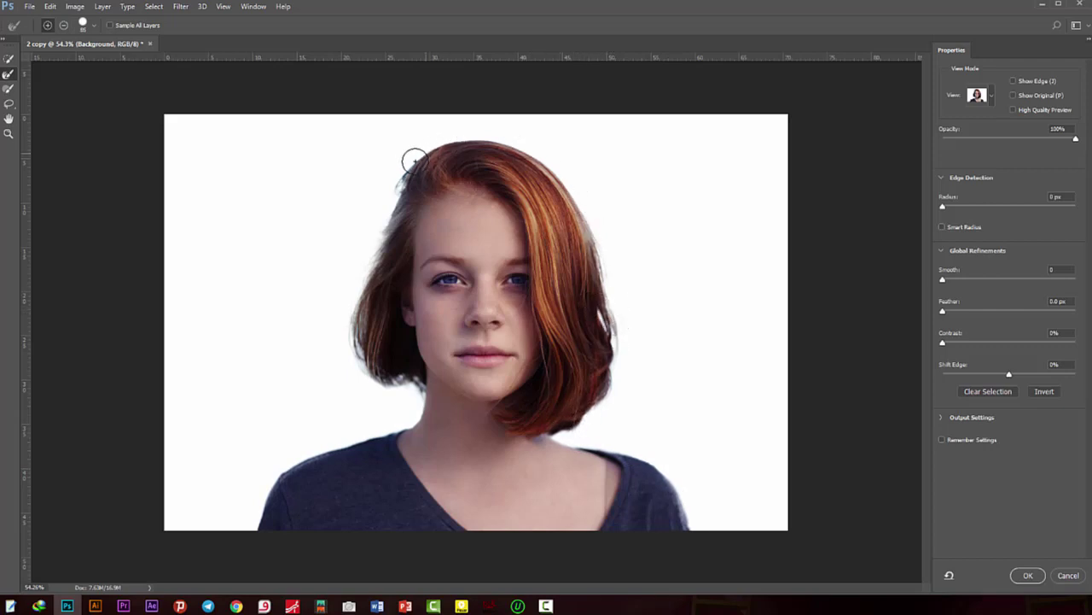
pyautogui.scroll(1, 380, 385)
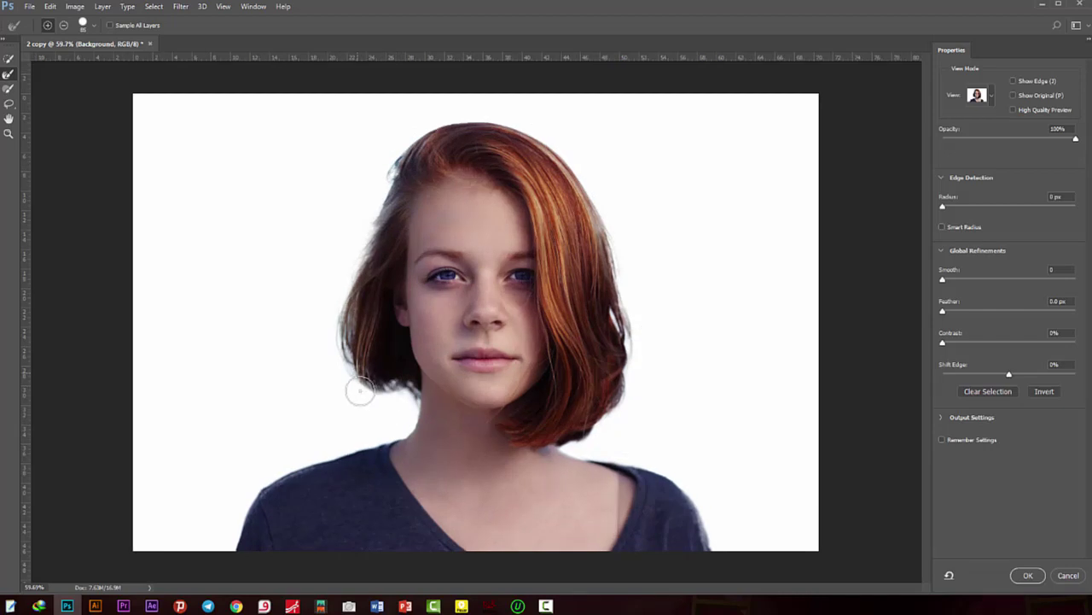
pyautogui.click(1029, 576)
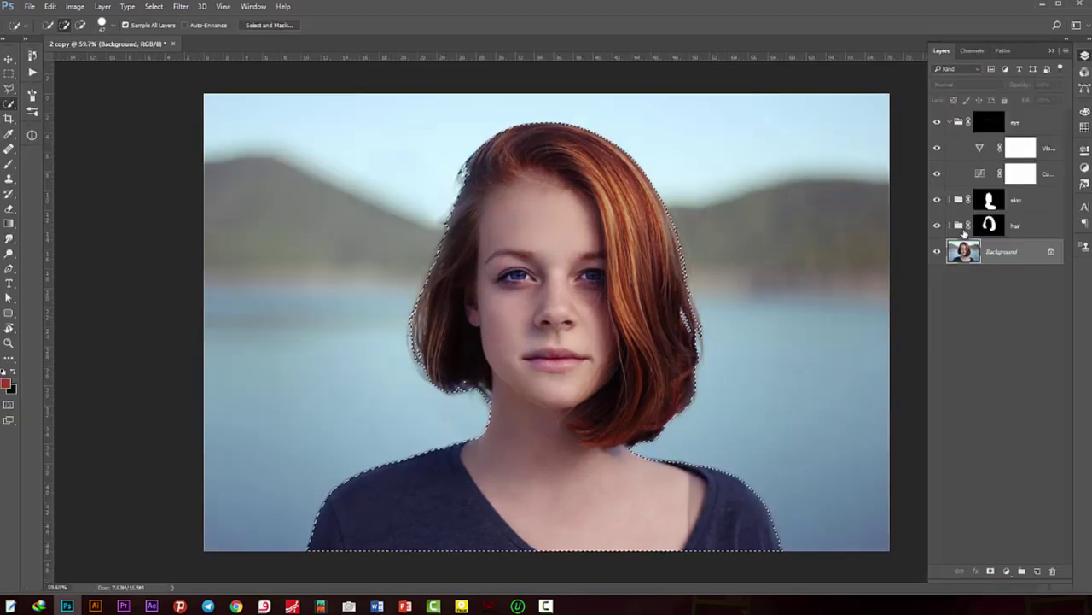
# - Collapse the eye group and add a Curves adjustment layer masked to the subject
pyautogui.click(950, 122)
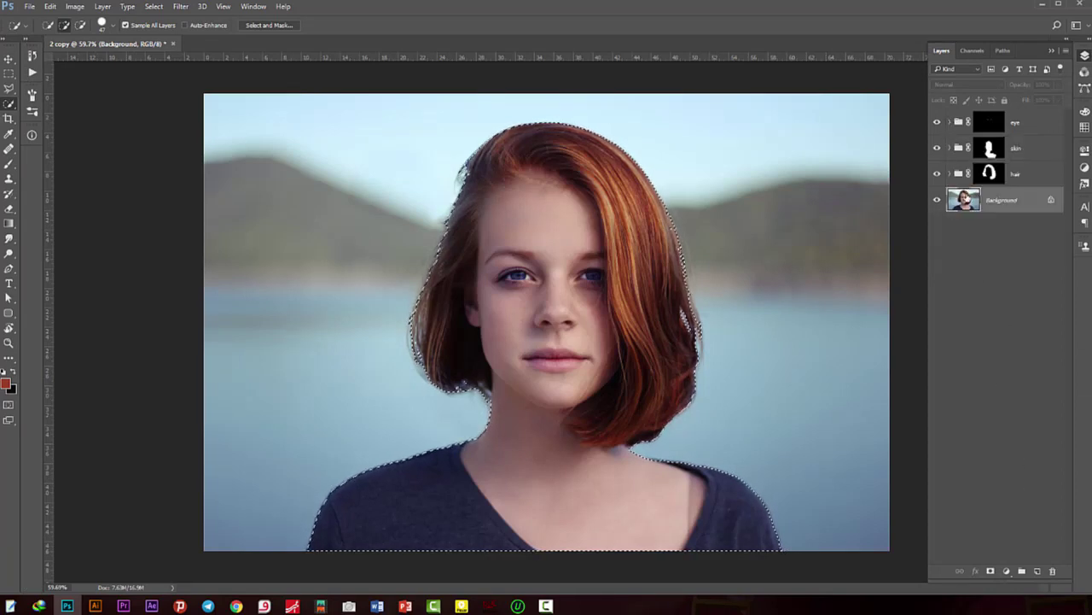
pyautogui.click(1007, 571)
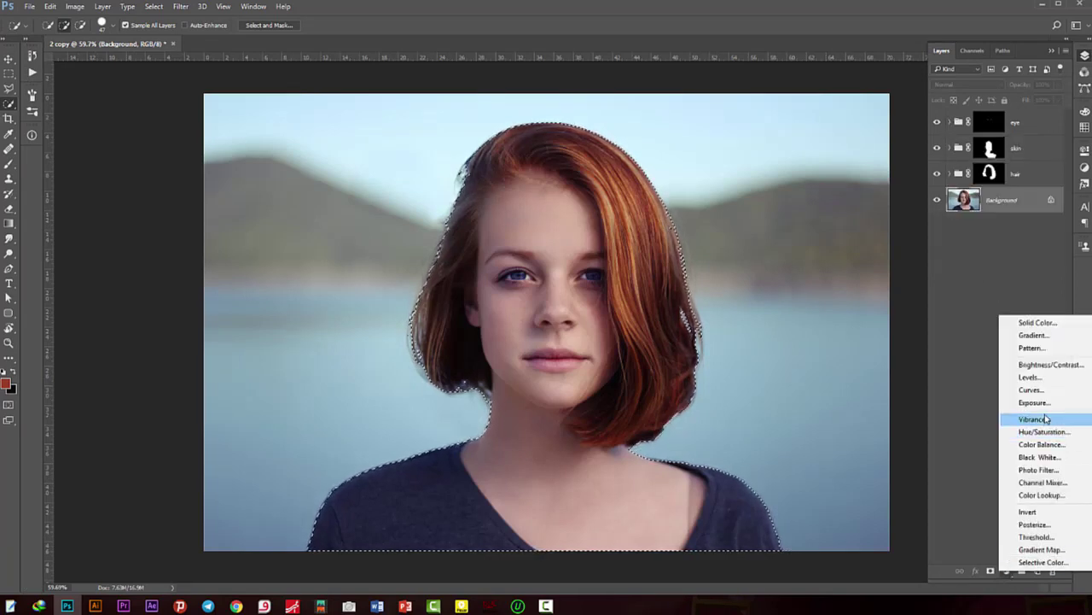
pyautogui.click(1033, 389)
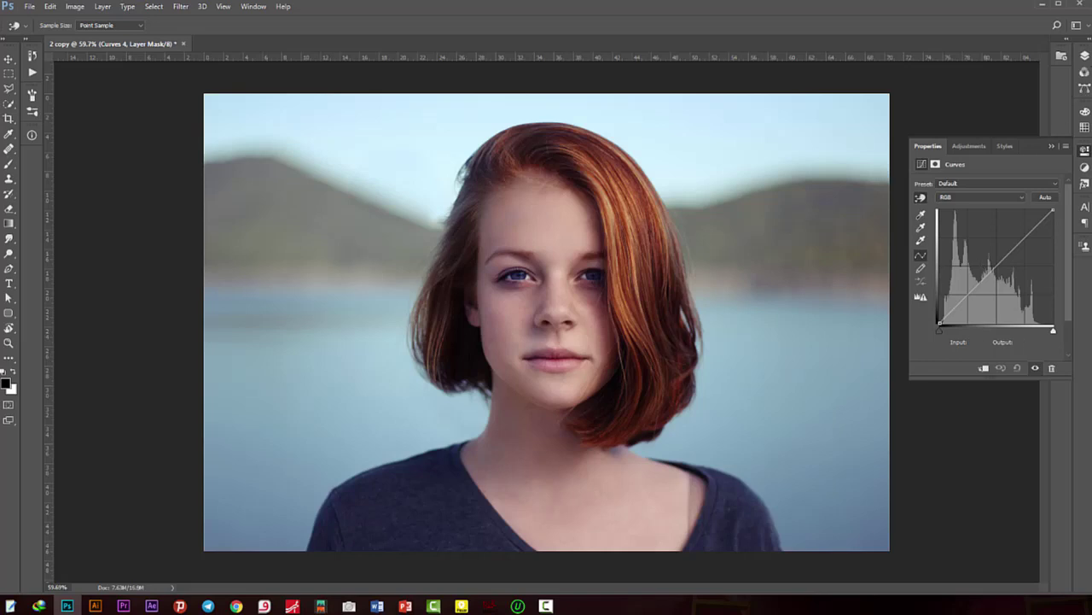
pyautogui.click(1084, 55)
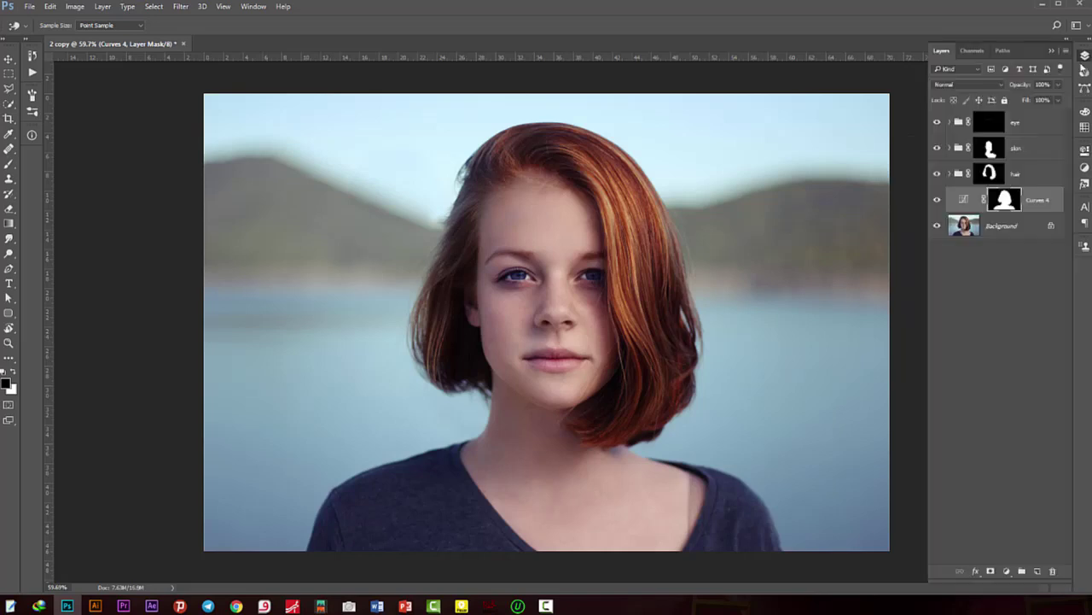
# - Group Curves 4 into Group 1, move its mask onto the group, and select Curves 4
pyautogui.click(1022, 571)
pyautogui.moveTo(1005, 212); pyautogui.dragTo(991, 197)
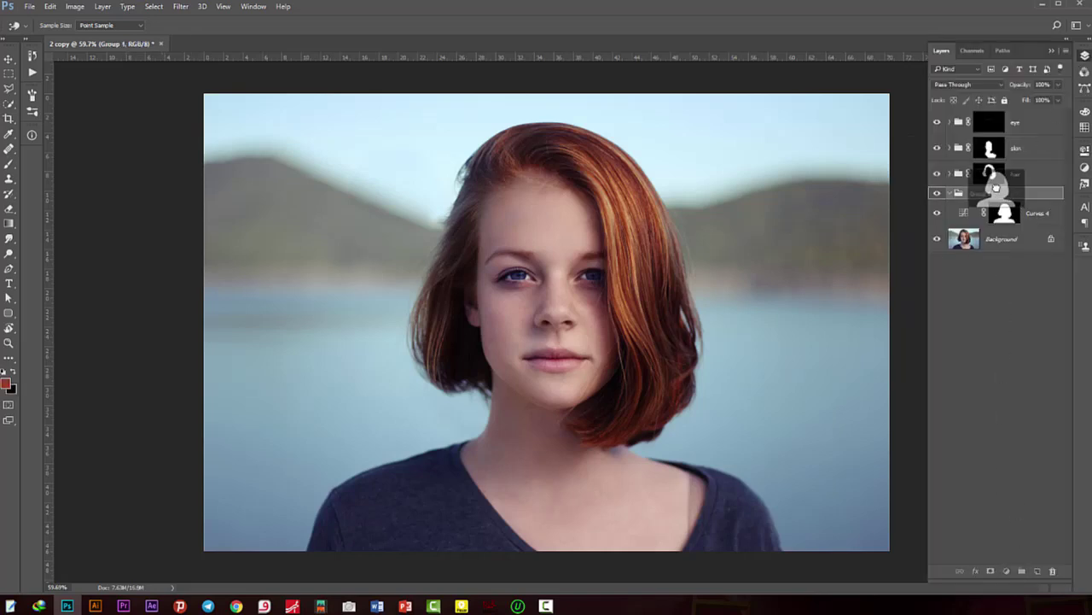
pyautogui.click(981, 227)
pyautogui.press('w')
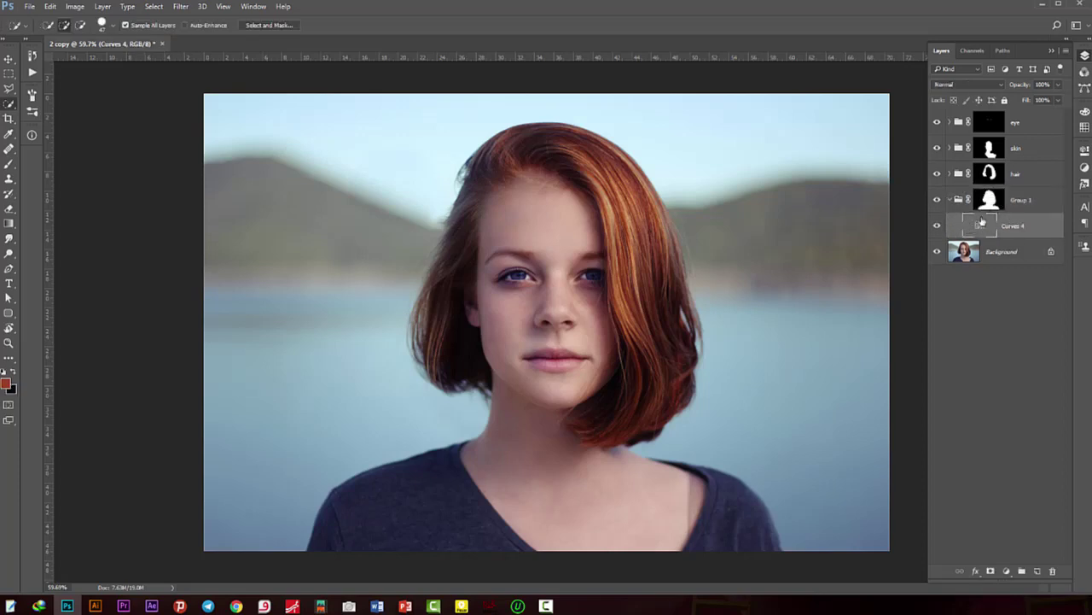
pyautogui.scroll(2, 633, 300)
pyautogui.scroll(2, 632, 300)
# - Pull the Curves 4 midpoint down to darken the image
pyautogui.scroll(1, 632, 300)
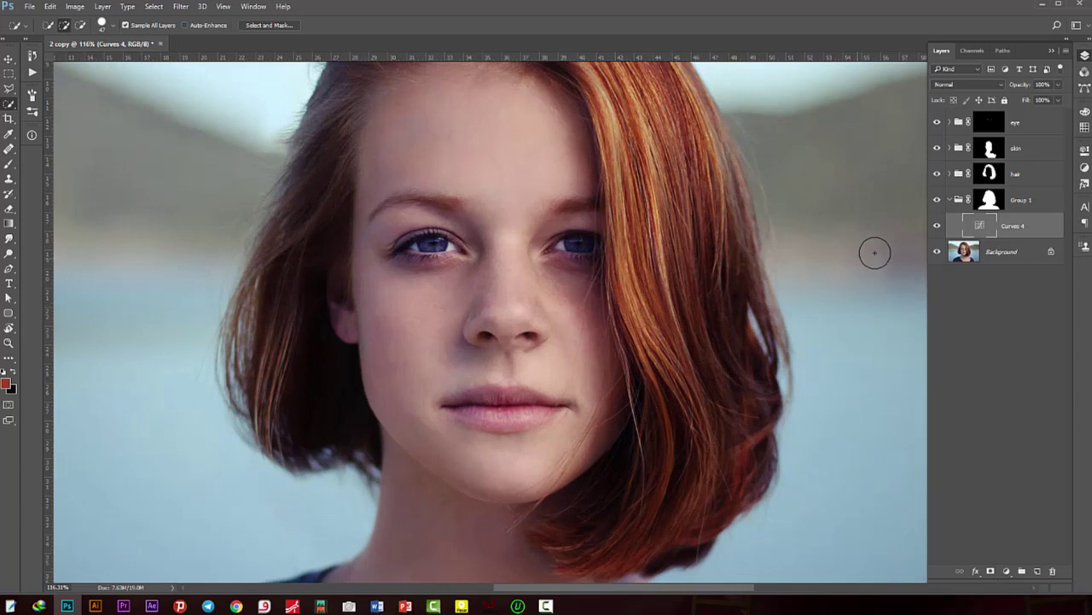
pyautogui.doubleClick(976, 225)
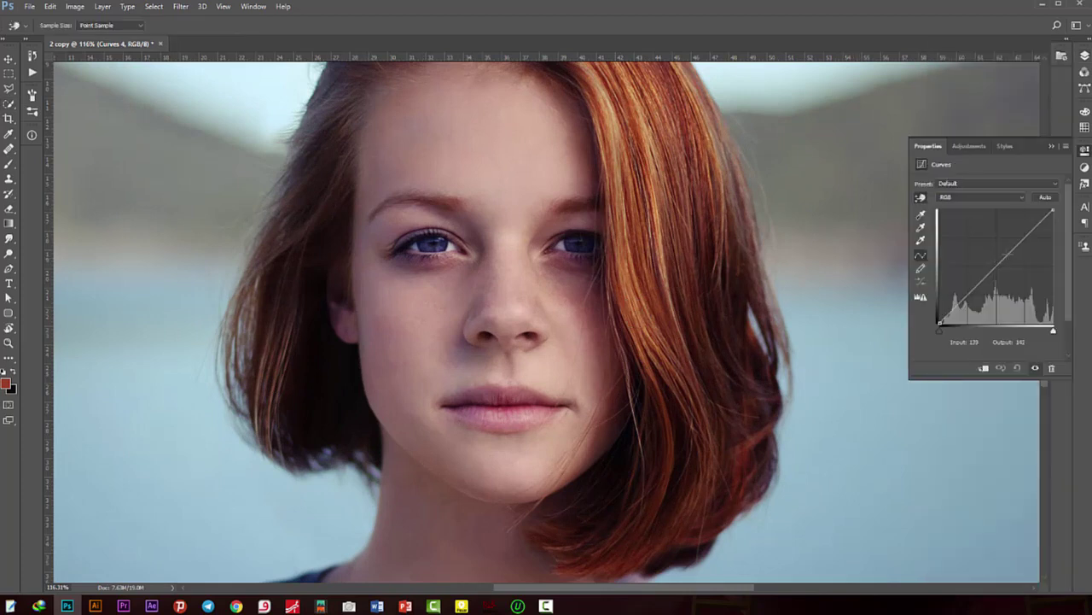
pyautogui.moveTo(996, 267); pyautogui.dragTo(1004, 274)
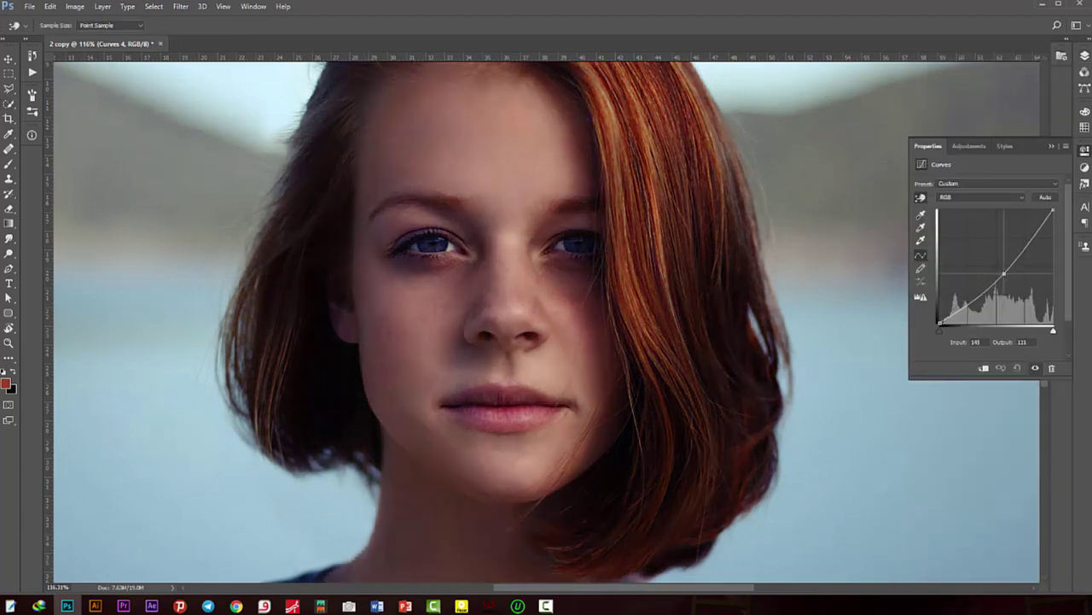
# - Invert Group 1's mask with Ctrl+I so it targets the background instead of the woman
pyautogui.click(1085, 56)
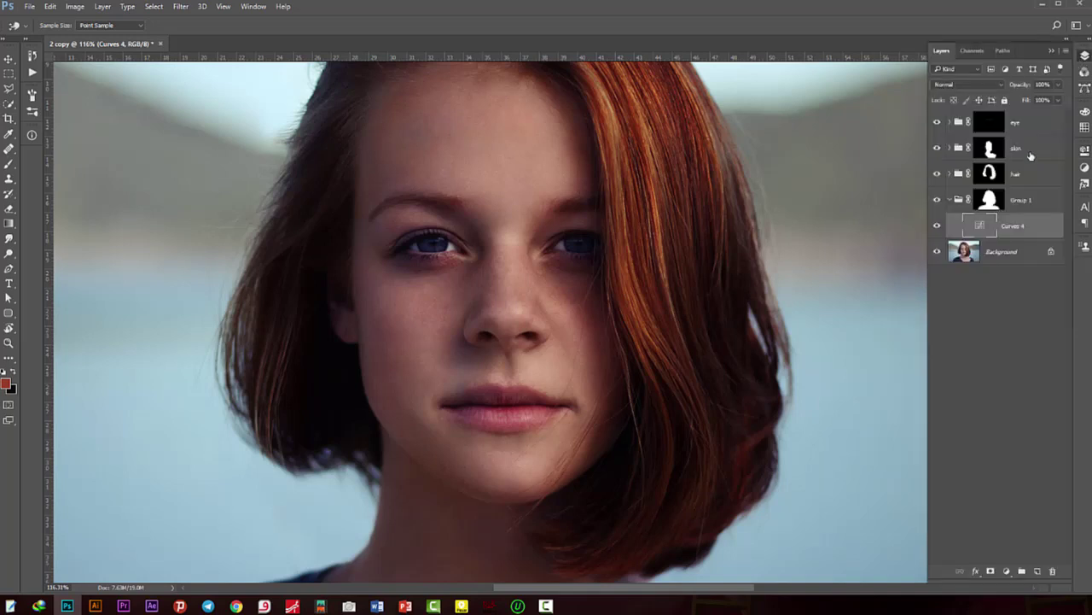
pyautogui.click(989, 202)
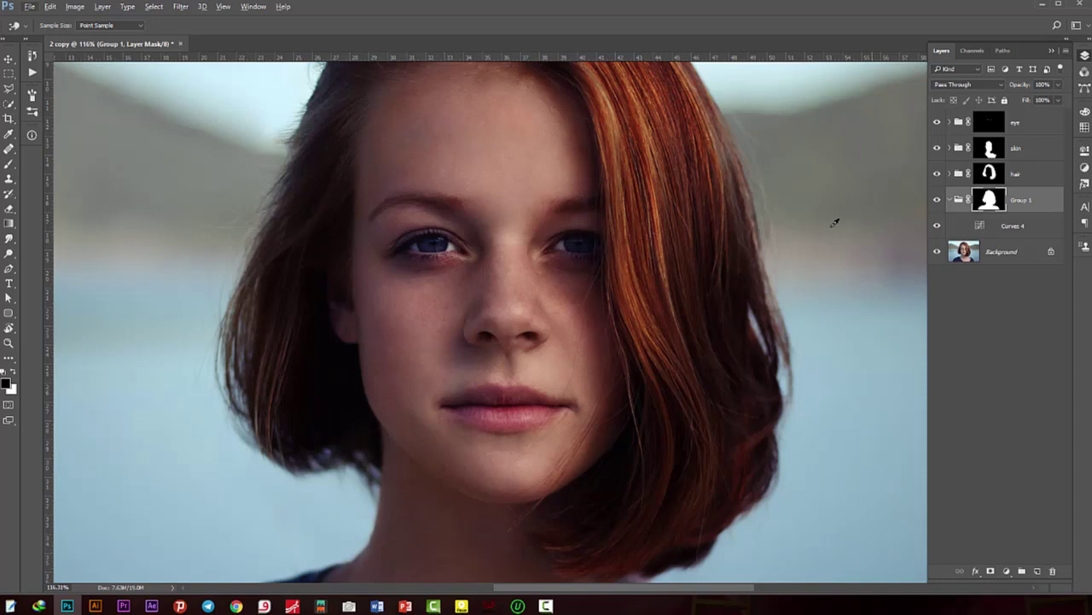
pyautogui.hotkey('ctrl', '0')
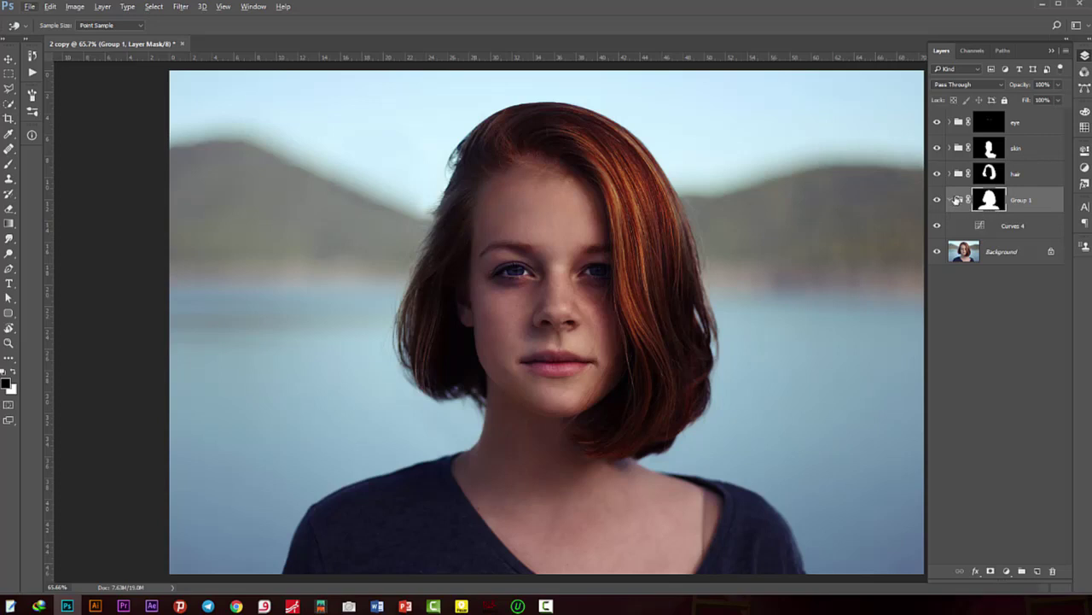
pyautogui.hotkey('ctrl', 'i')
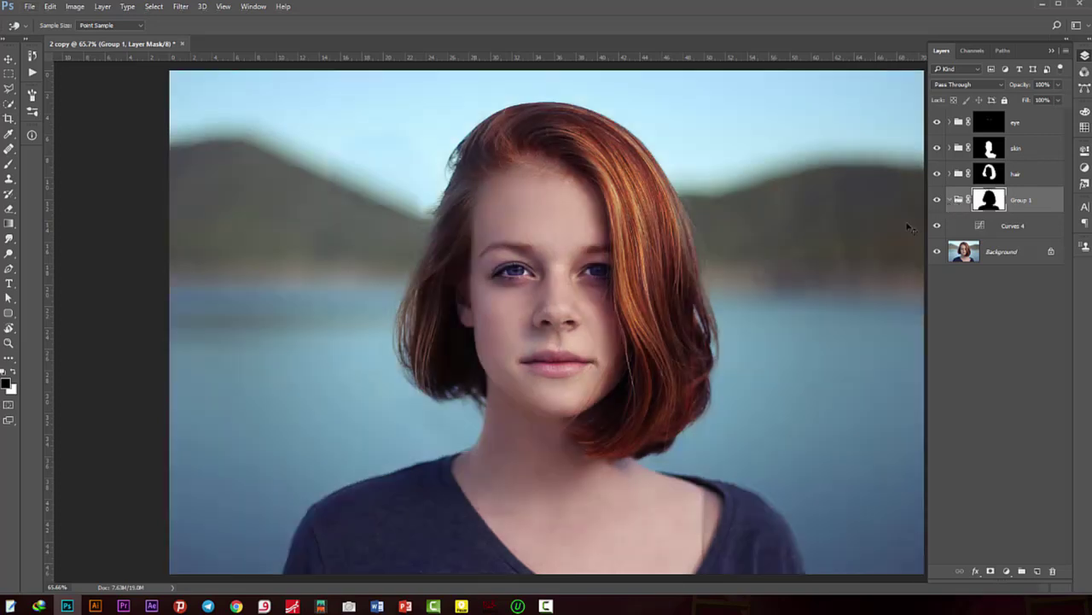
pyautogui.scroll(2, 632, 305)
pyautogui.scroll(-2, 572, 248)
# - Lower the Curves 4 point further for a darker, deeper blue background
pyautogui.click(979, 225)
pyautogui.doubleClick(980, 227)
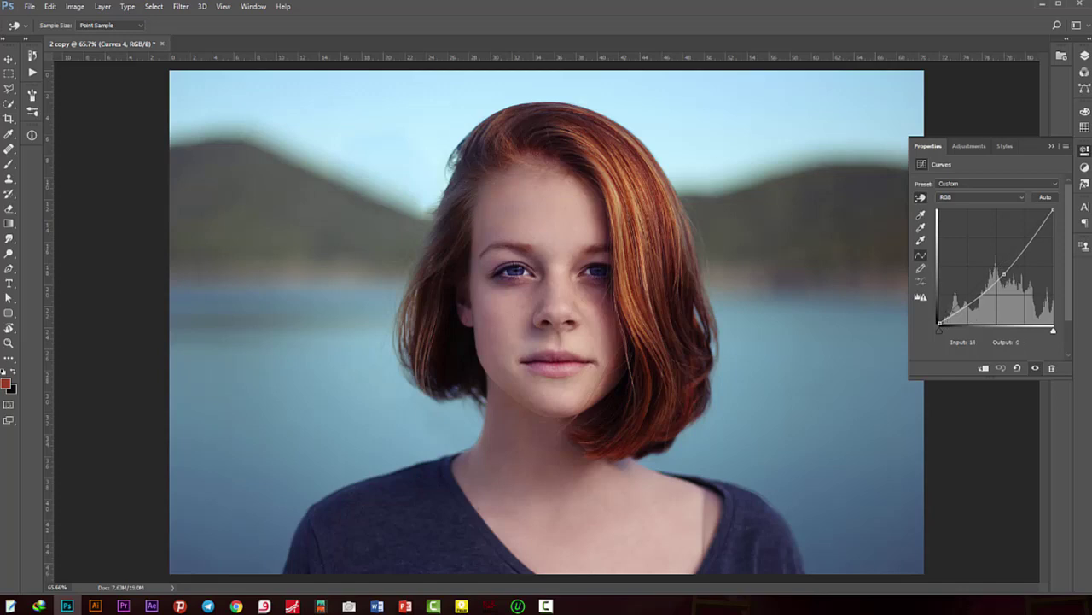
pyautogui.moveTo(1004, 275); pyautogui.dragTo(1006, 285)
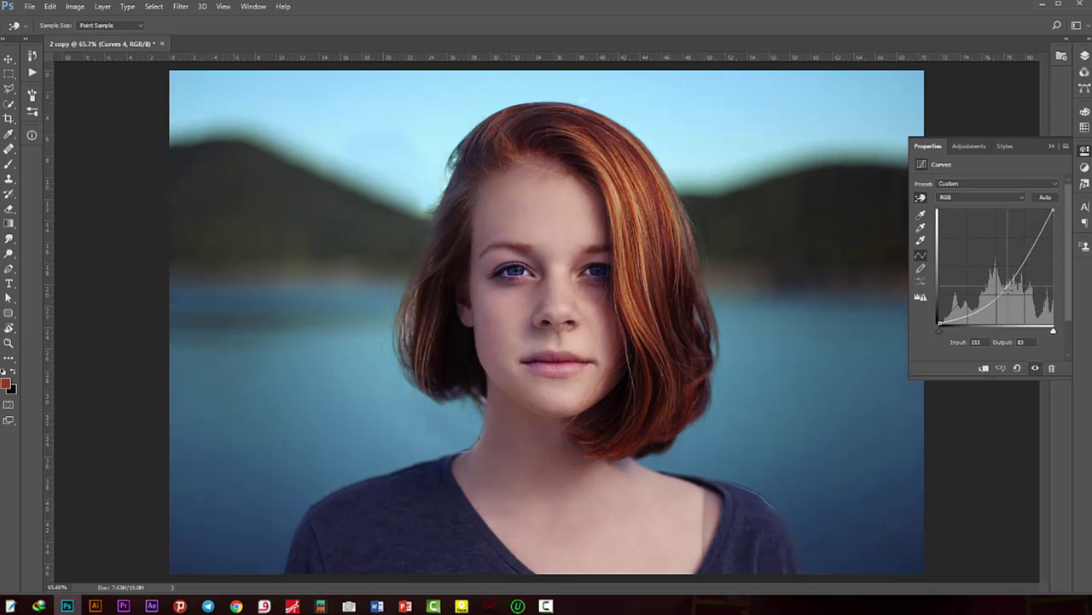
# - Add a Vibrance adjustment layer to intensify the background's blue
pyautogui.click(1085, 57)
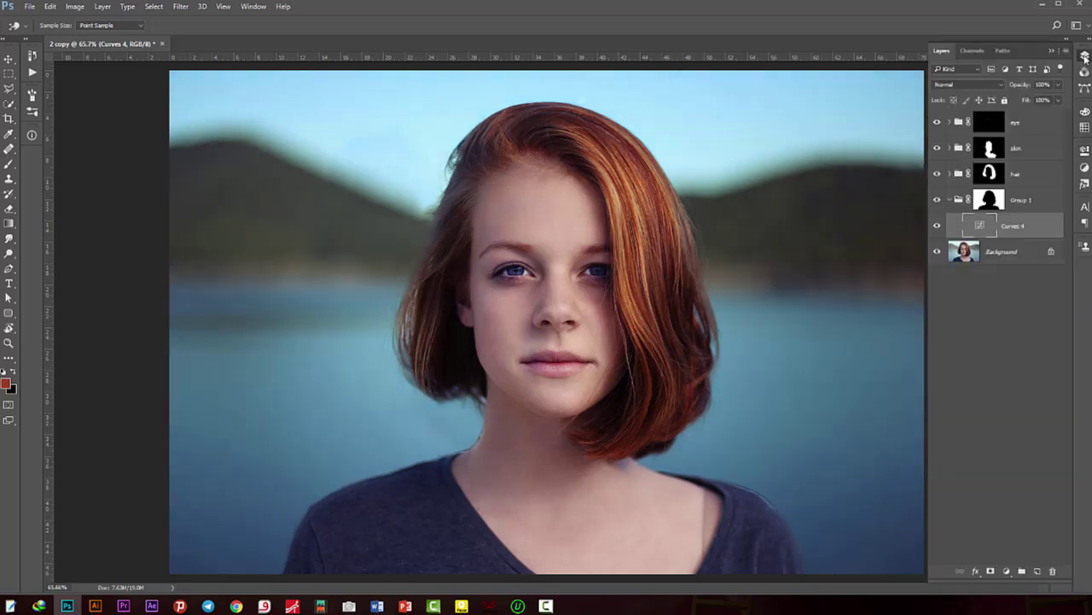
pyautogui.click(1009, 573)
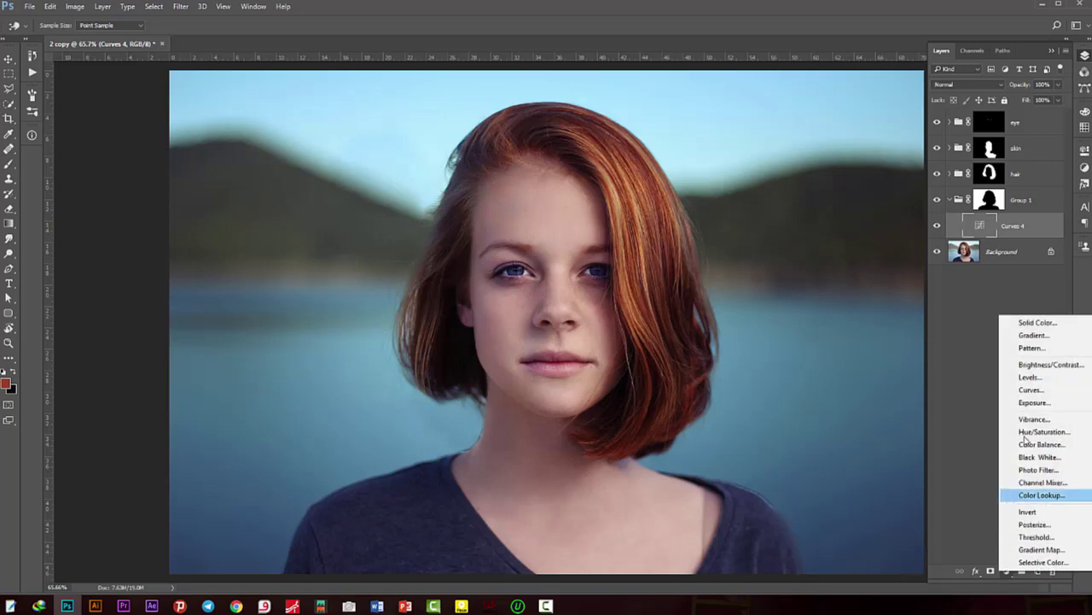
pyautogui.click(1034, 419)
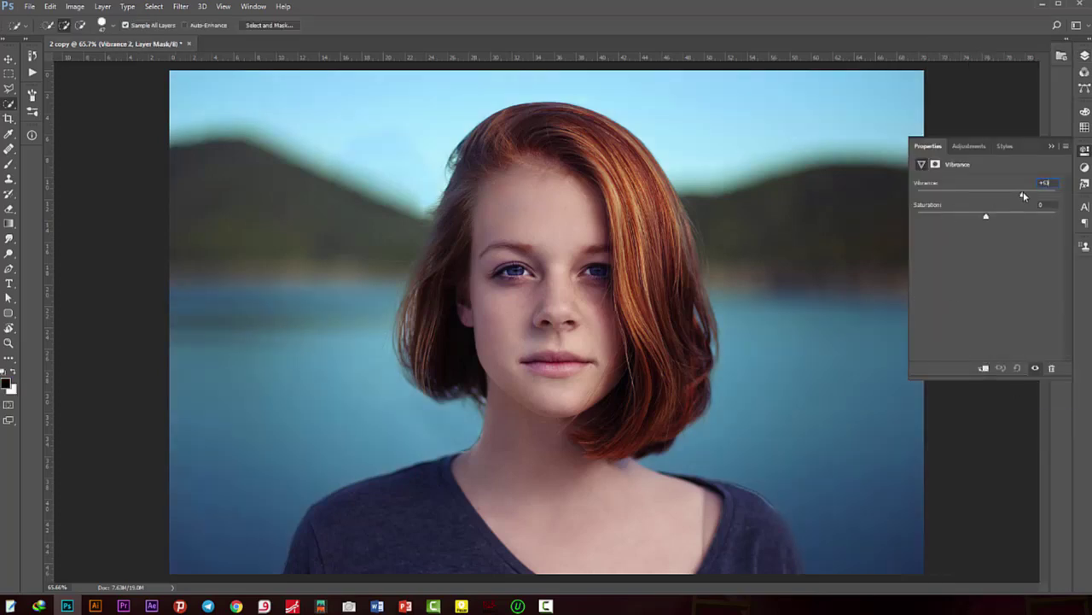
pyautogui.click(1084, 57)
# - Collapse Group 1 and rename it 'bg'
pyautogui.scroll(2, 753, 207)
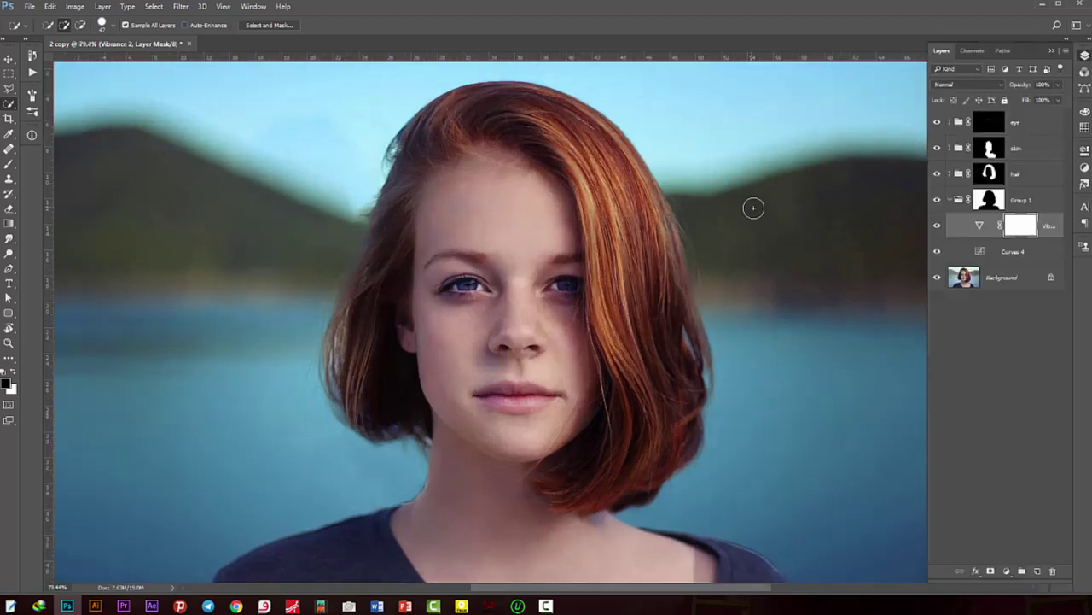
pyautogui.click(950, 199)
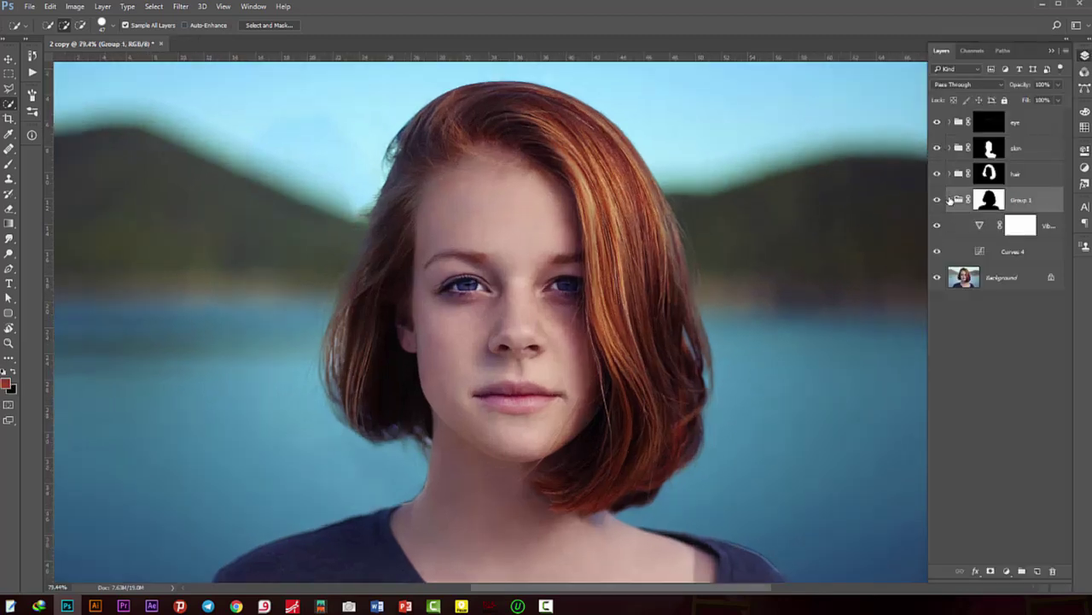
pyautogui.click(950, 199)
pyautogui.doubleClick(1021, 200)
pyautogui.write('bg')
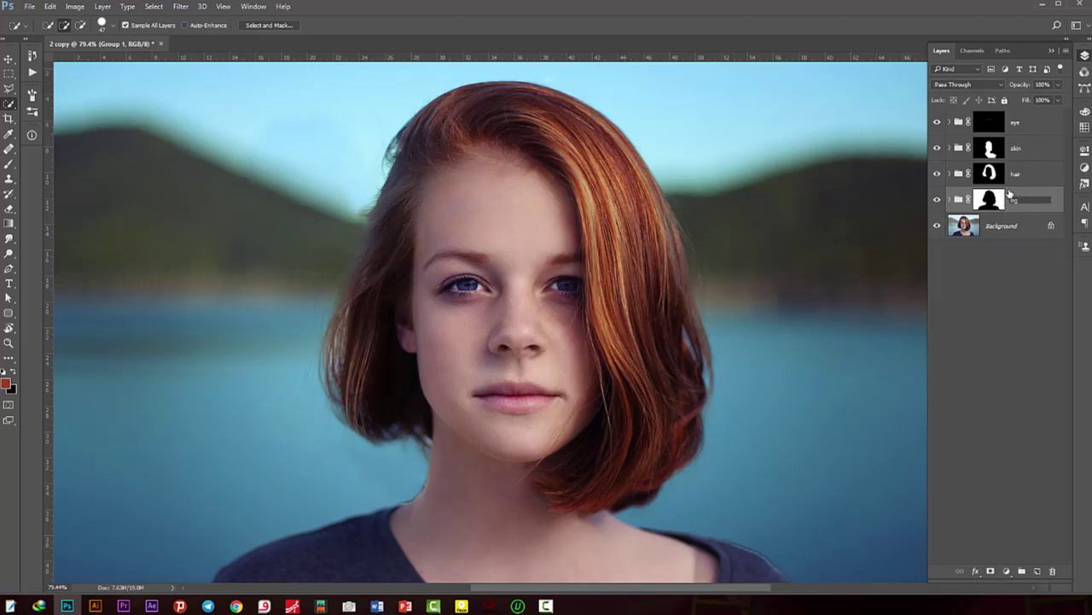
pyautogui.press('Return')
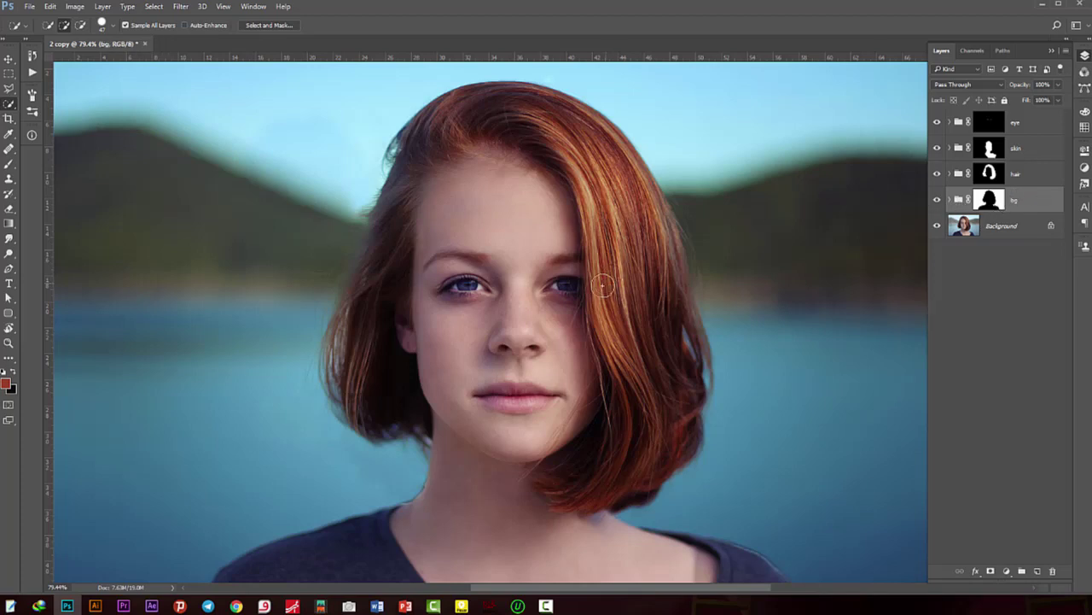
# - Zoom in, select the eye group, then add and undo a new empty layer
pyautogui.scroll(1, 602, 285)
pyautogui.scroll(1, 517, 324)
pyautogui.scroll(1, 558, 244)
pyautogui.scroll(1, 512, 293)
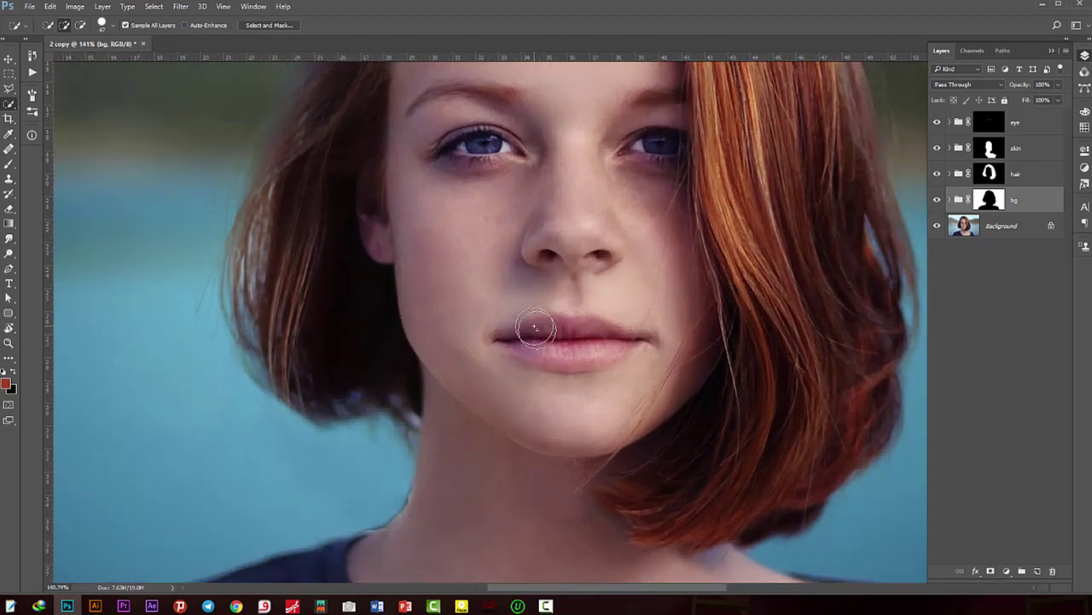
pyautogui.scroll(2, 535, 329)
pyautogui.click(1016, 124)
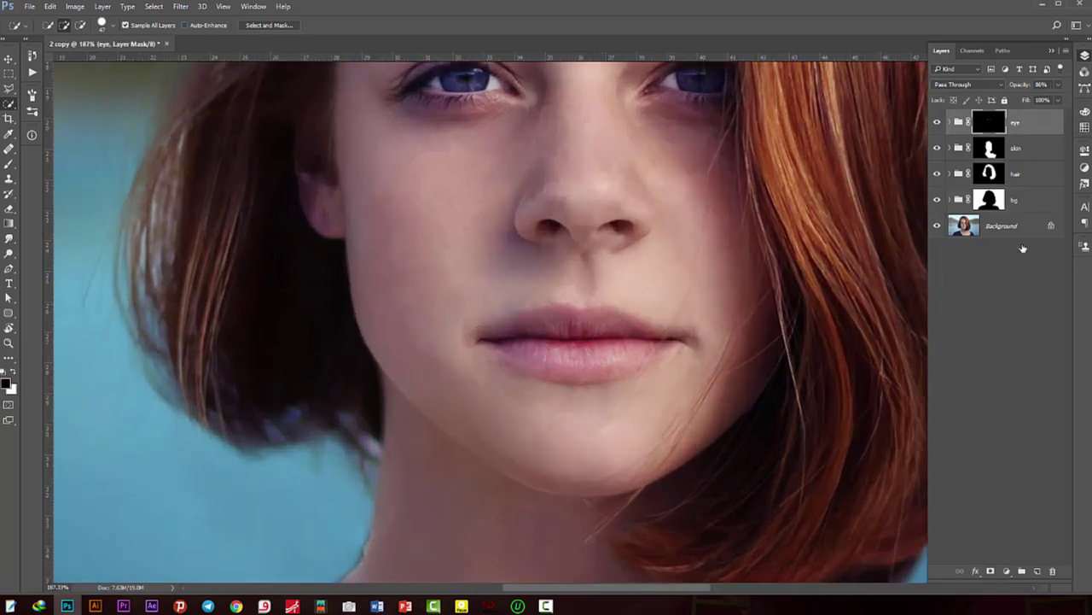
pyautogui.click(1039, 571)
pyautogui.scroll(2, 568, 310)
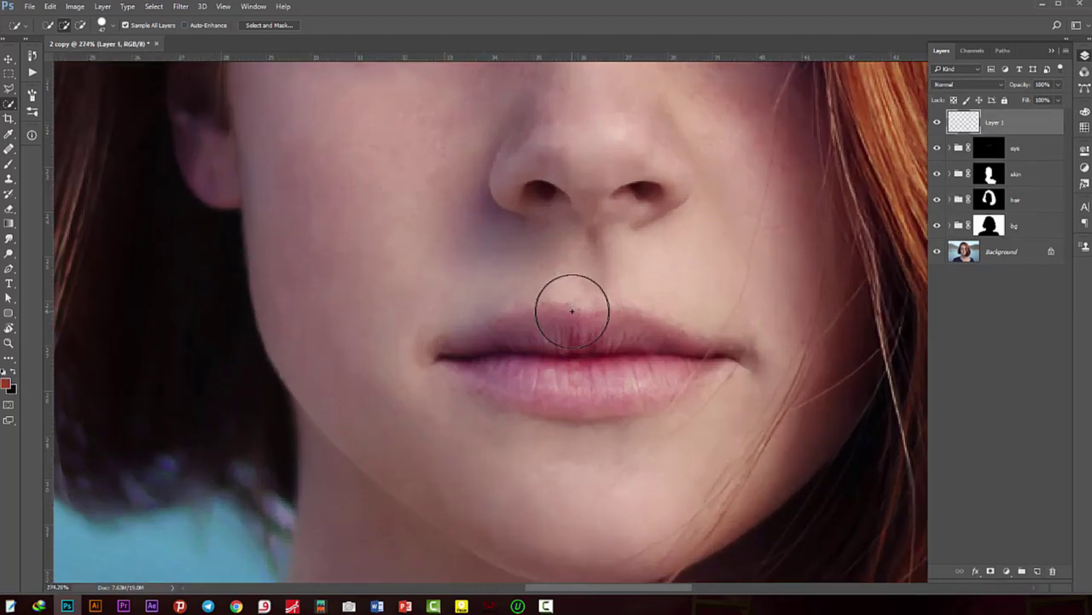
pyautogui.hotkey('ctrl', 'z')
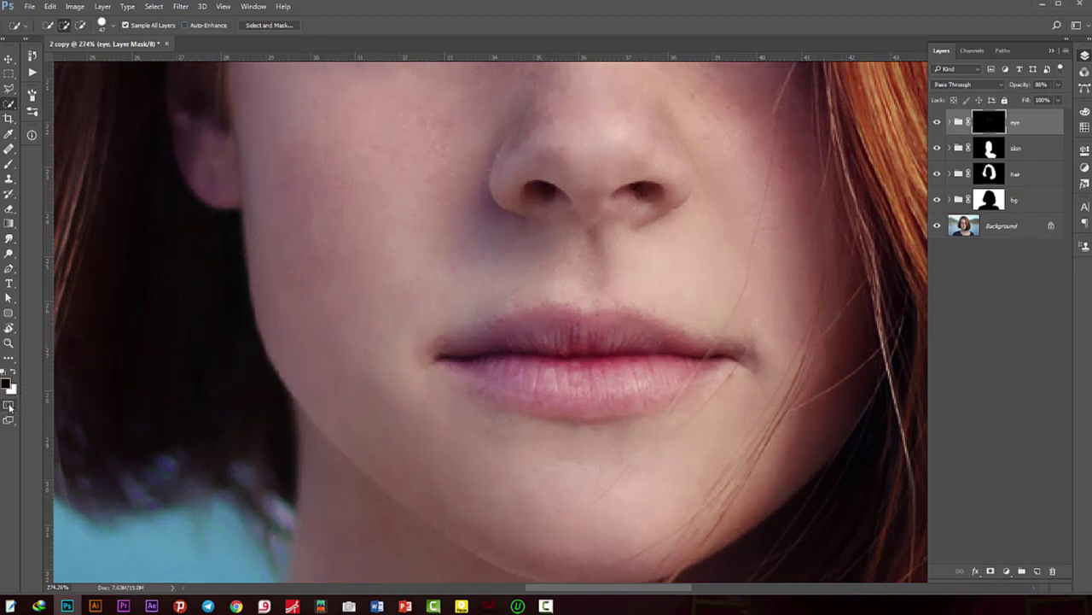
# - Enter Quick Mask mode and zoom toward the lips, discarding a partial upper-lip selection
pyautogui.scroll(1, 561, 325)
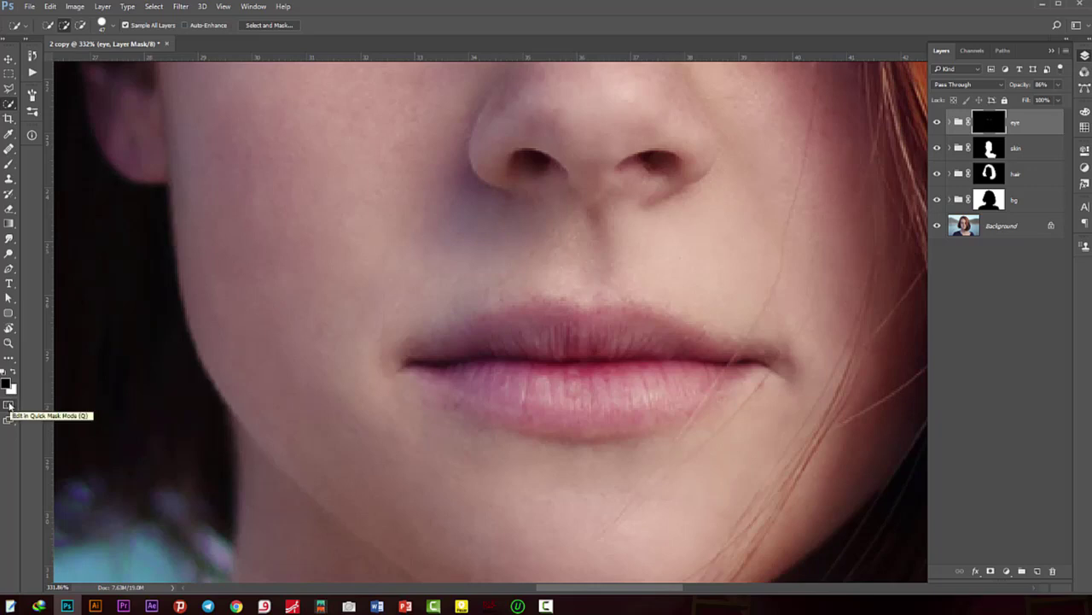
pyautogui.click(9, 404)
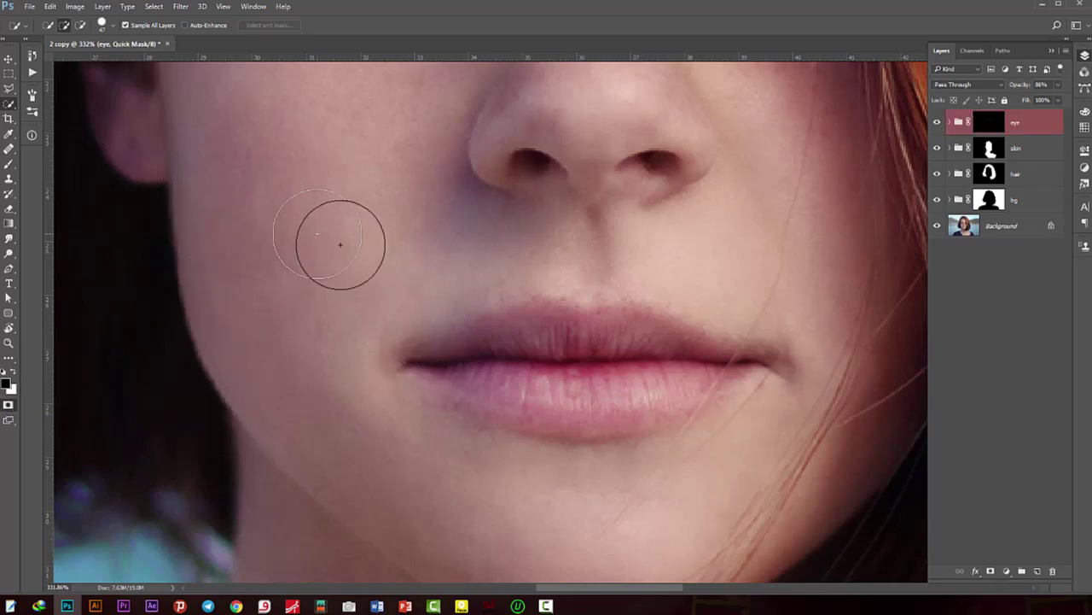
pyautogui.moveTo(426, 281); pyautogui.dragTo(524, 361)
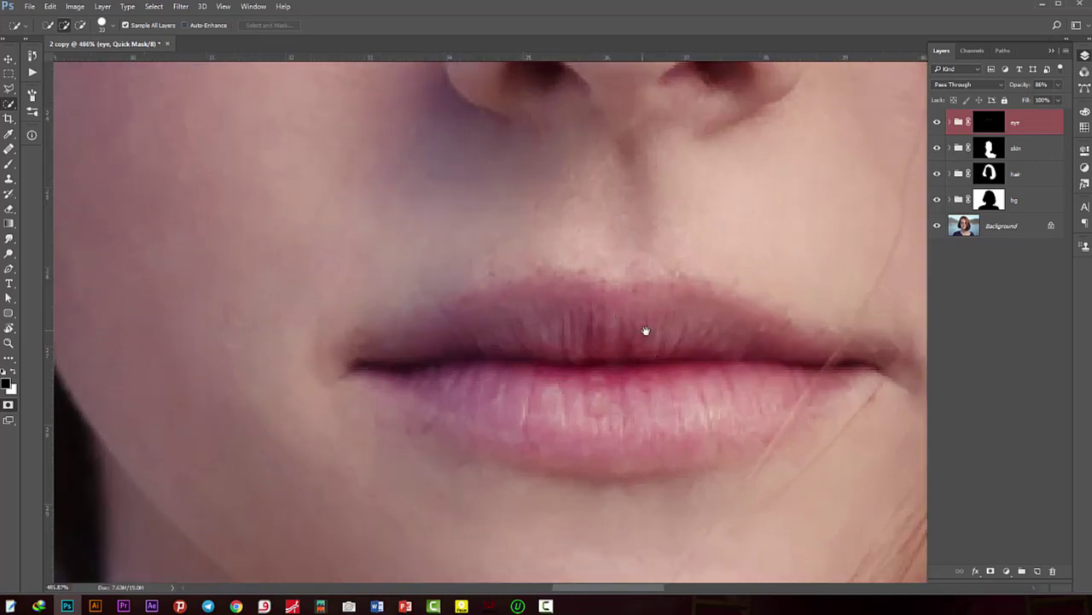
pyautogui.scroll(1, 786, 351)
pyautogui.moveTo(769, 350); pyautogui.dragTo(662, 332)
pyautogui.hotkey('ctrl', 'd')
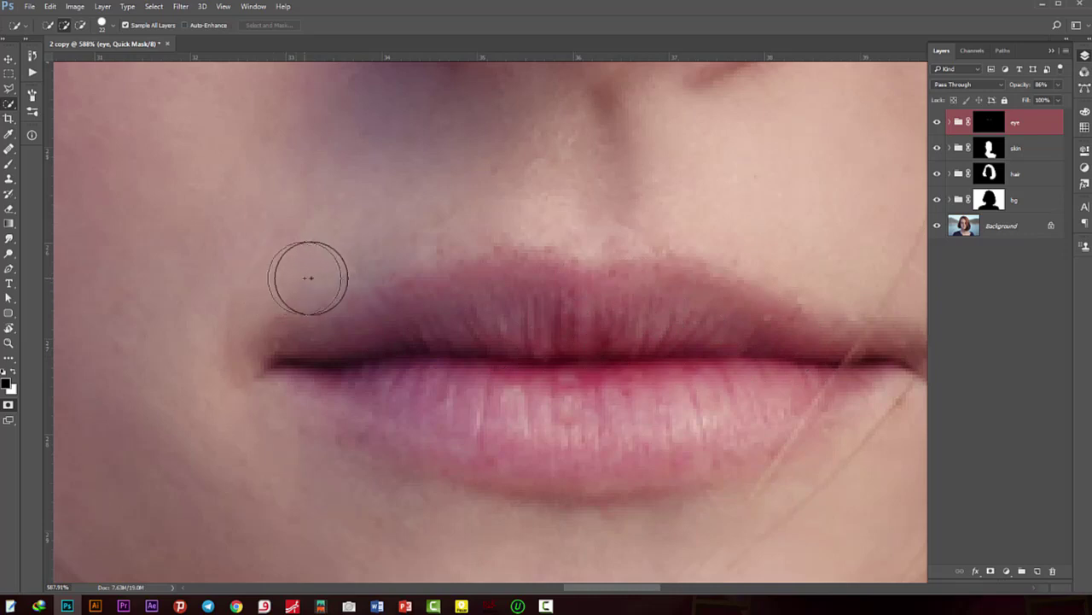
# - Pick the Brush tool and add empty Layer 1 on top for the lip work
pyautogui.press('b')
pyautogui.click(1036, 571)
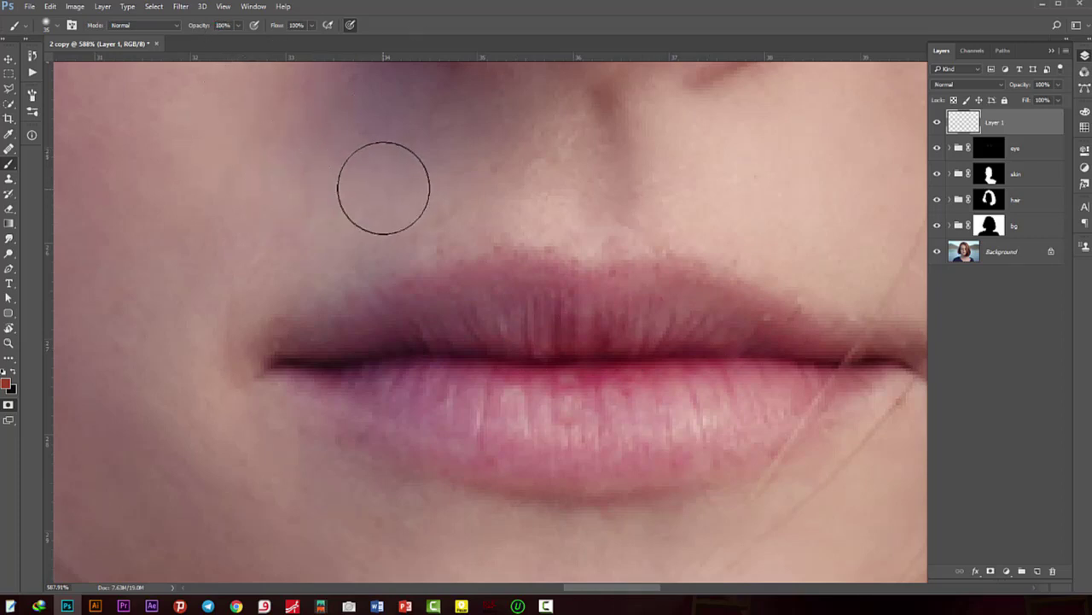
pyautogui.scroll(-1, 360, 269)
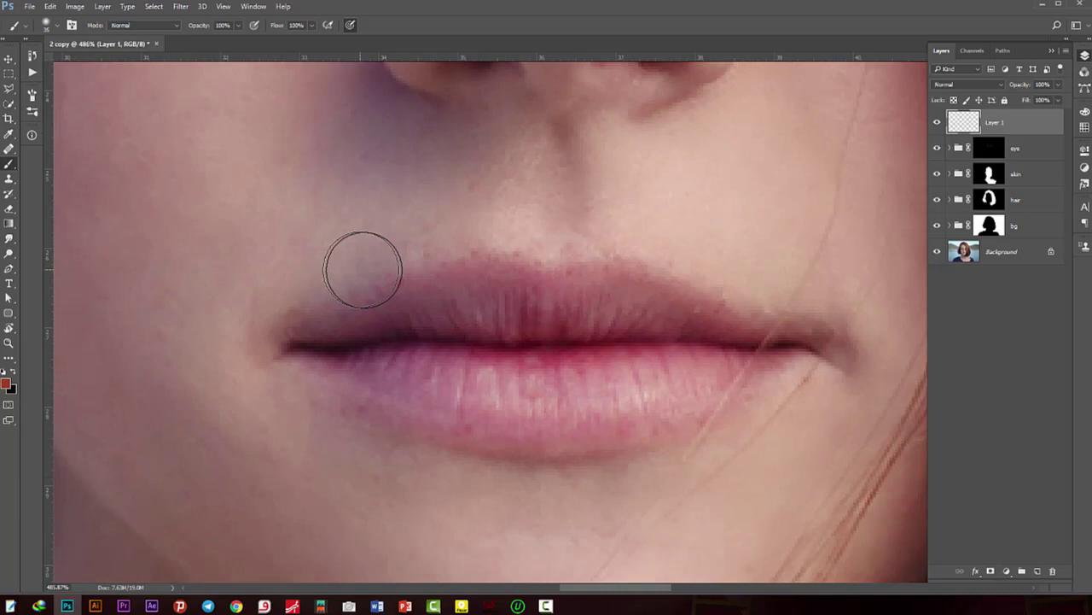
pyautogui.scroll(1, 580, 319)
pyautogui.moveTo(580, 319); pyautogui.dragTo(387, 329)
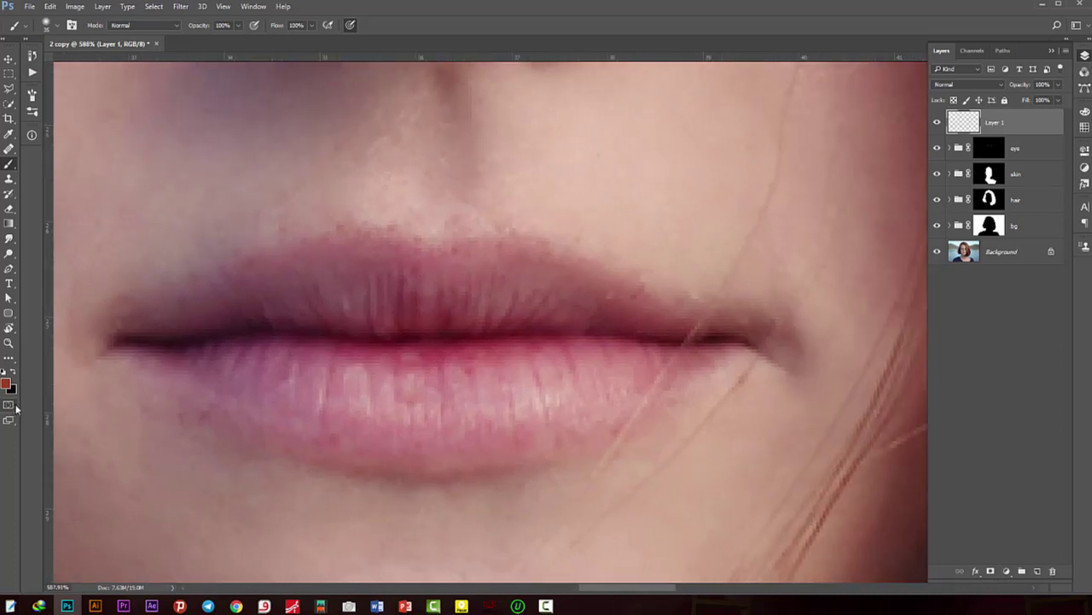
pyautogui.scroll(-1, 337, 314)
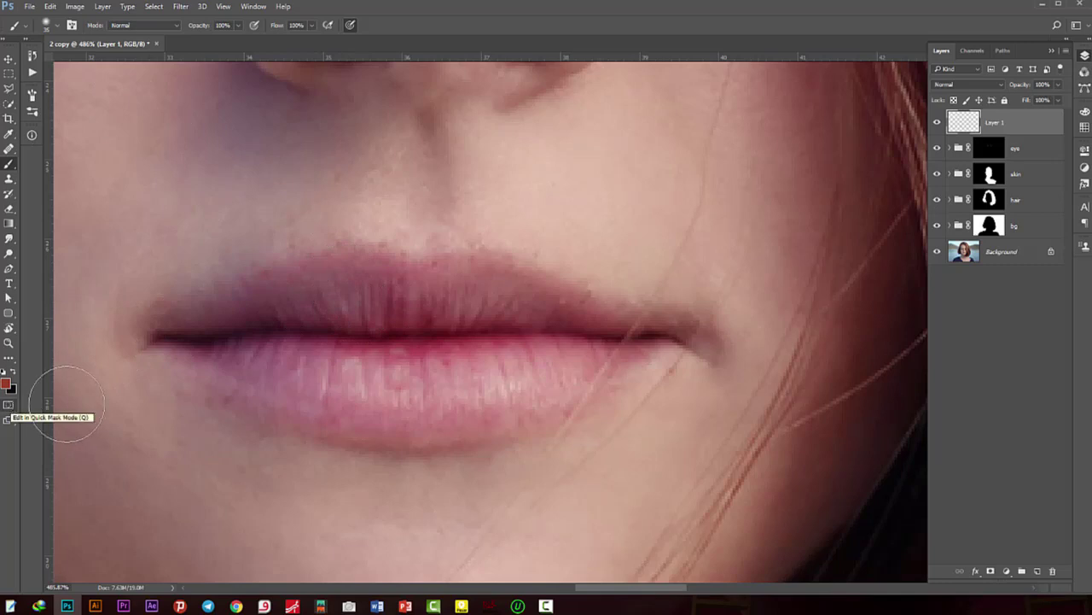
# - Paint a quick mask over upper and lower lips corner to corner, then exit with Q to select them
pyautogui.click(9, 407)
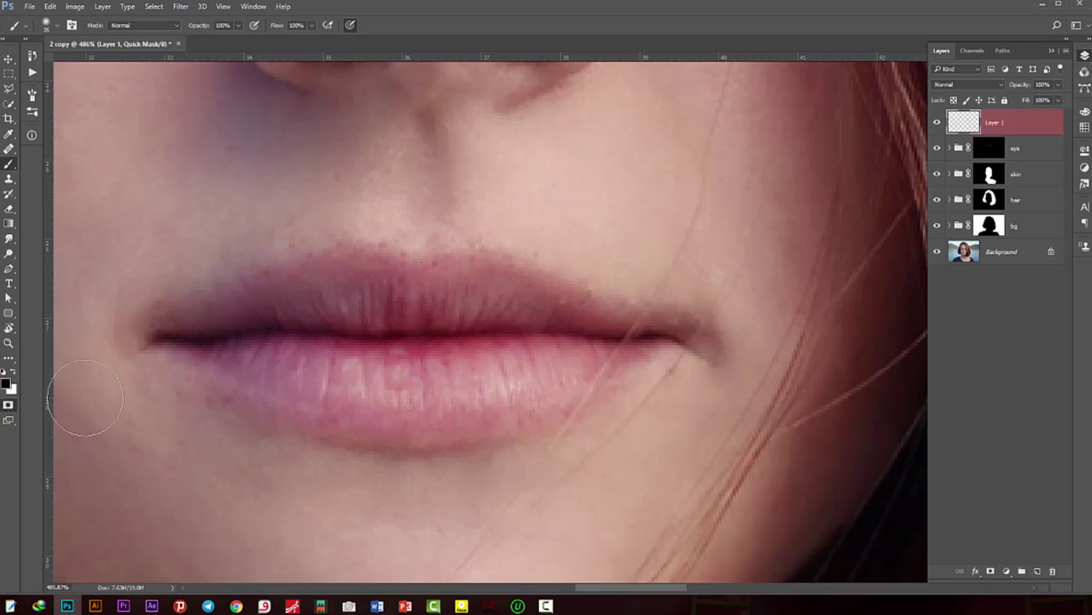
pyautogui.click(211, 324)
pyautogui.moveTo(270, 314); pyautogui.dragTo(500, 300)
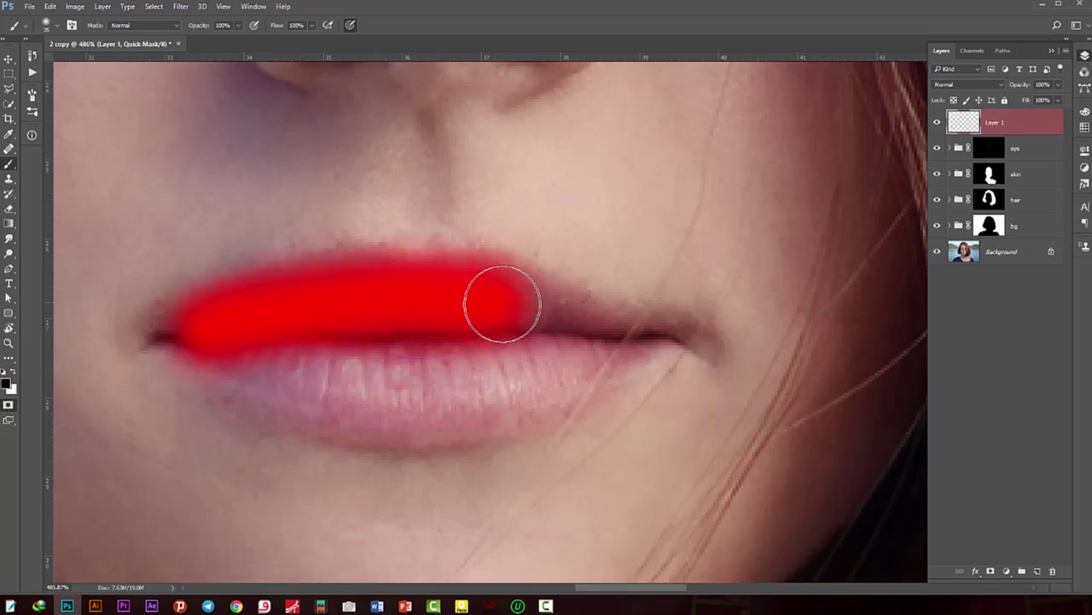
pyautogui.moveTo(461, 341)
pyautogui.mouseDown()
pyautogui.moveTo(310, 353)
pyautogui.moveTo(435, 370)
pyautogui.moveTo(373, 398)
pyautogui.moveTo(256, 368)
pyautogui.moveTo(402, 391)
pyautogui.moveTo(503, 380)
pyautogui.moveTo(525, 354)
pyautogui.moveTo(639, 342)
pyautogui.moveTo(489, 302)
pyautogui.moveTo(566, 305)
pyautogui.moveTo(428, 321)
pyautogui.moveTo(273, 319)
pyautogui.moveTo(214, 353)
pyautogui.moveTo(319, 398)
pyautogui.moveTo(456, 408)
pyautogui.moveTo(598, 367)
pyautogui.moveTo(639, 332)
pyautogui.moveTo(261, 336)
pyautogui.mouseUp()
pyautogui.moveTo(179, 334)
pyautogui.mouseDown()
pyautogui.moveTo(590, 317)
pyautogui.moveTo(663, 329)
pyautogui.moveTo(575, 308)
pyautogui.mouseUp()
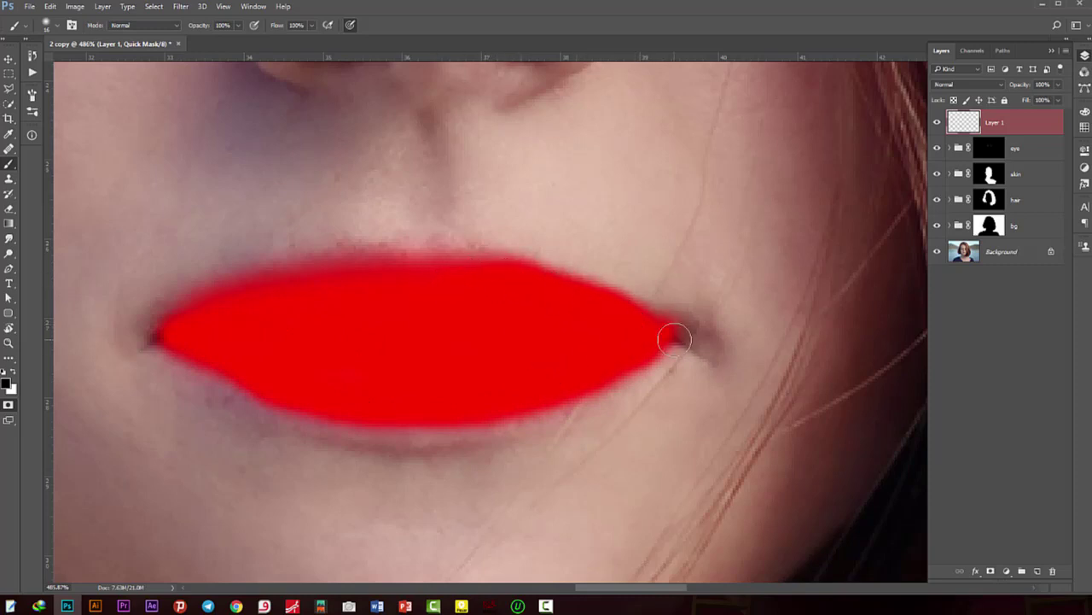
pyautogui.scroll(-1, 536, 356)
pyautogui.moveTo(417, 407)
pyautogui.mouseDown()
pyautogui.moveTo(570, 370)
pyautogui.moveTo(184, 343)
pyautogui.mouseUp()
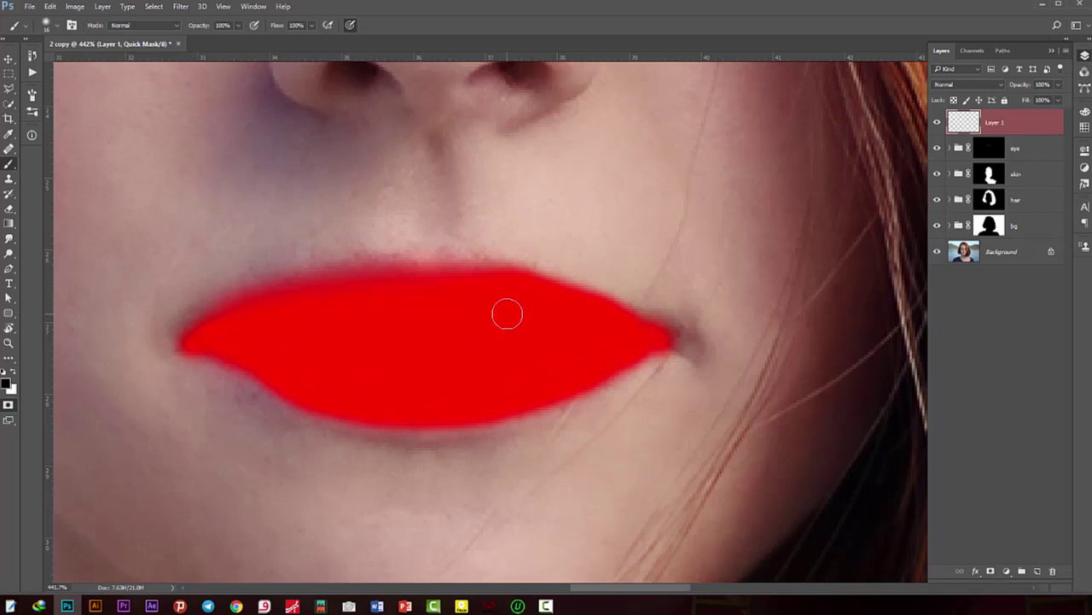
pyautogui.press('q')
pyautogui.scroll(1, 554, 326)
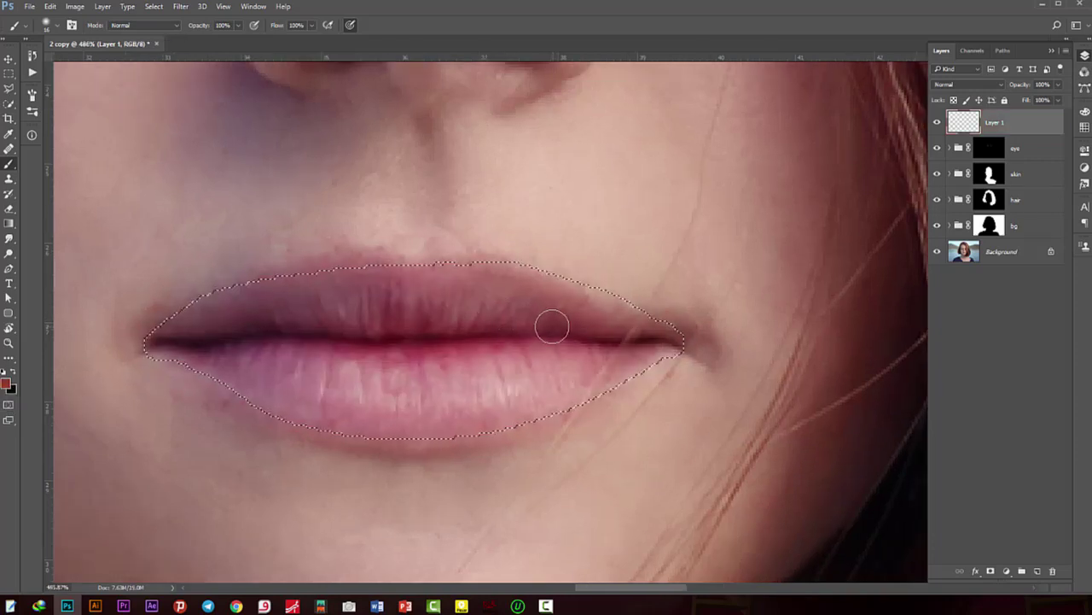
# - Add a lip-masked Curves 5 adjustment and raise its curve to brighten the lips
pyautogui.click(1006, 570)
pyautogui.click(1033, 386)
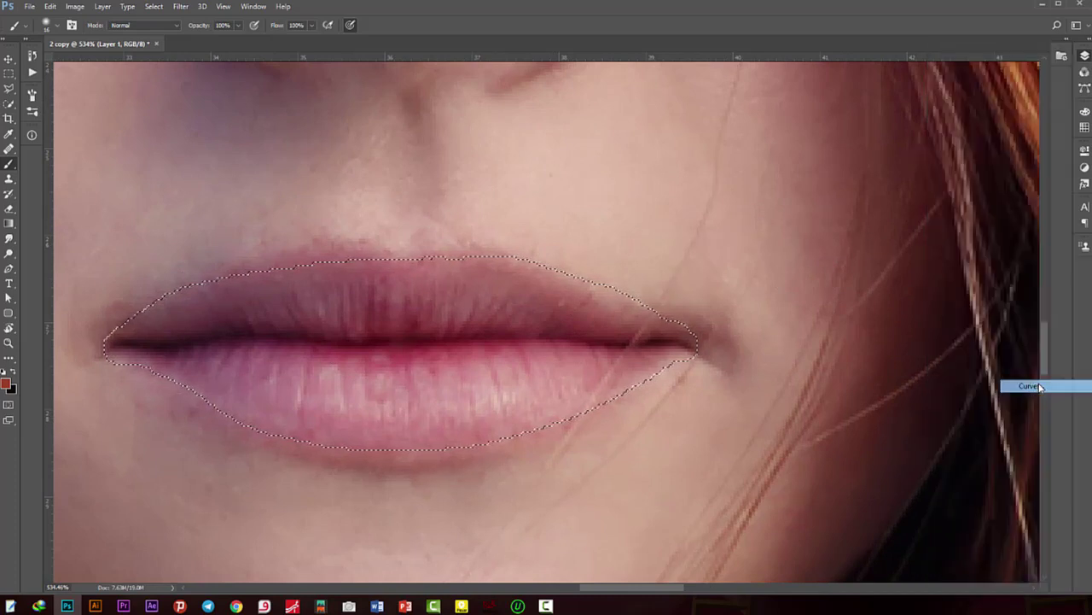
pyautogui.click(998, 266)
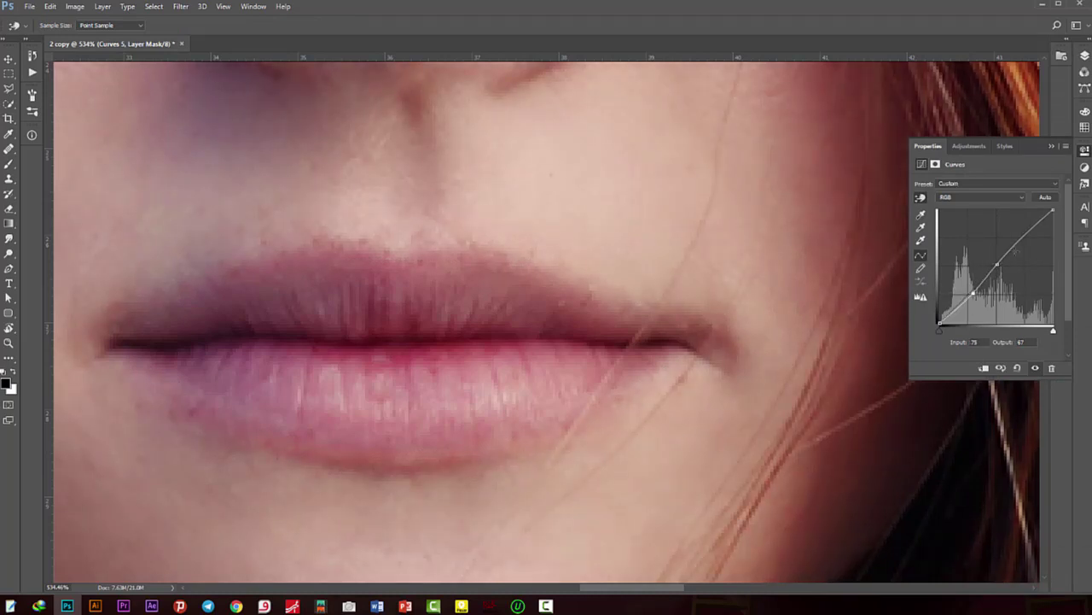
pyautogui.moveTo(1024, 240); pyautogui.dragTo(1023, 227)
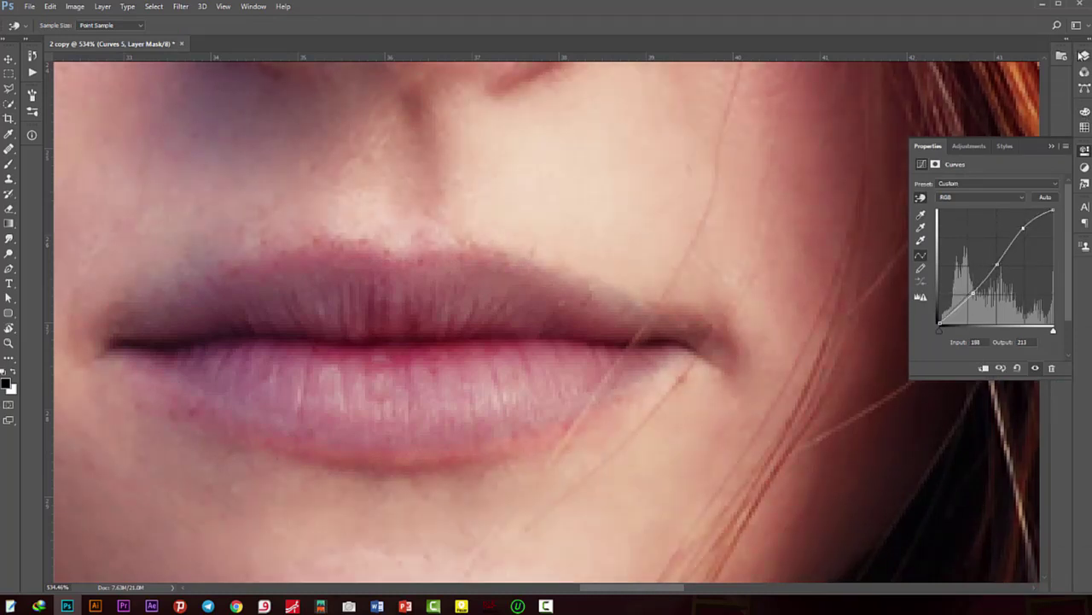
# - Preview the Curves 5 mask on its own, return to the image, and recentre the lips
pyautogui.click(1085, 56)
pyautogui.keyDown('alt'); pyautogui.click(1005, 125); pyautogui.keyUp('alt')
pyautogui.keyDown('alt'); pyautogui.click(1005, 125); pyautogui.keyUp('alt')
pyautogui.scroll(-1, 671, 234)
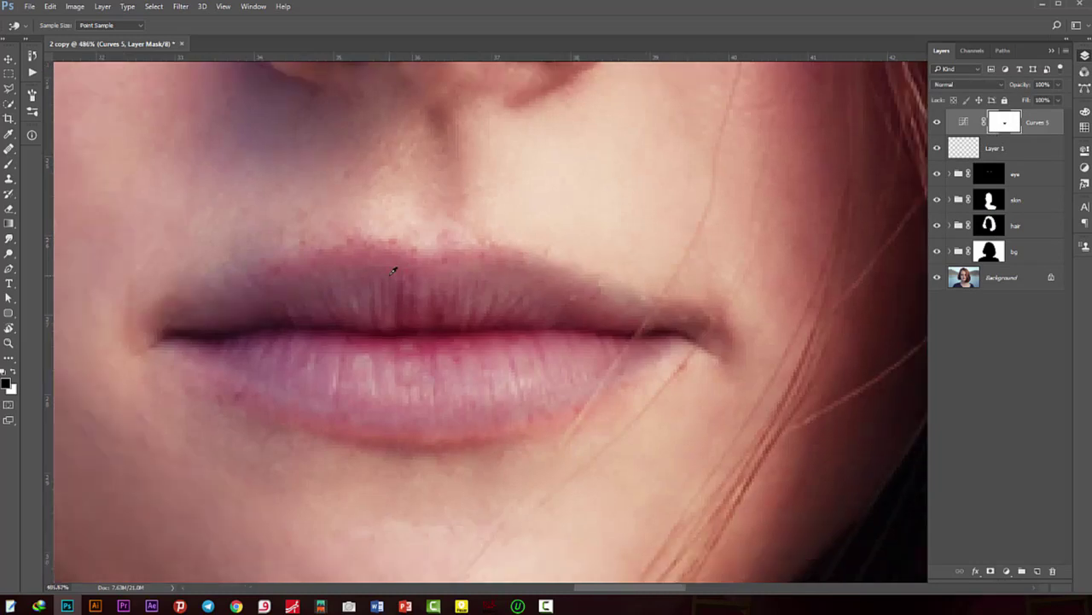
pyautogui.click(8, 269)
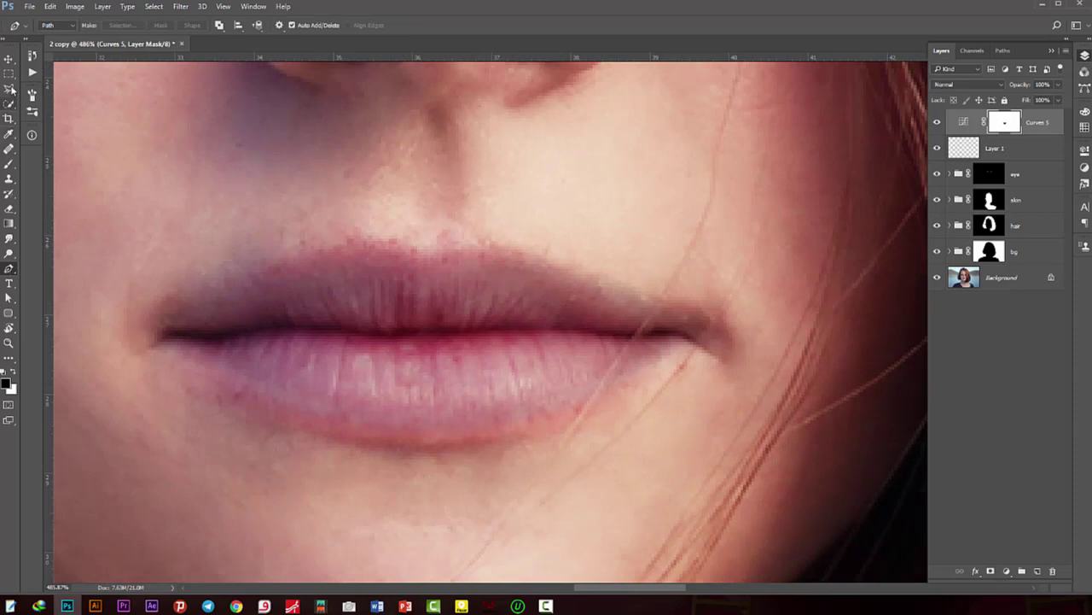
pyautogui.click(8, 58)
pyautogui.scroll(-2, 435, 359)
pyautogui.scroll(1, 435, 359)
pyautogui.moveTo(463, 341); pyautogui.dragTo(536, 369)
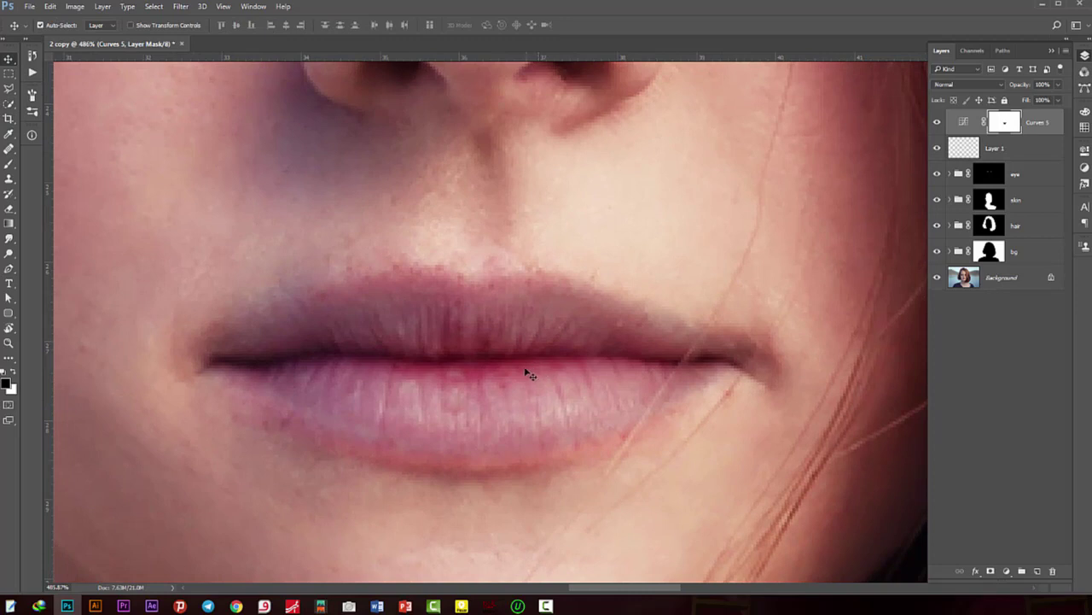
# - Invert the Curves 5 mask, check the lip mask view, and reopen the Curves 5 properties
pyautogui.hotkey('ctrl', 'i')
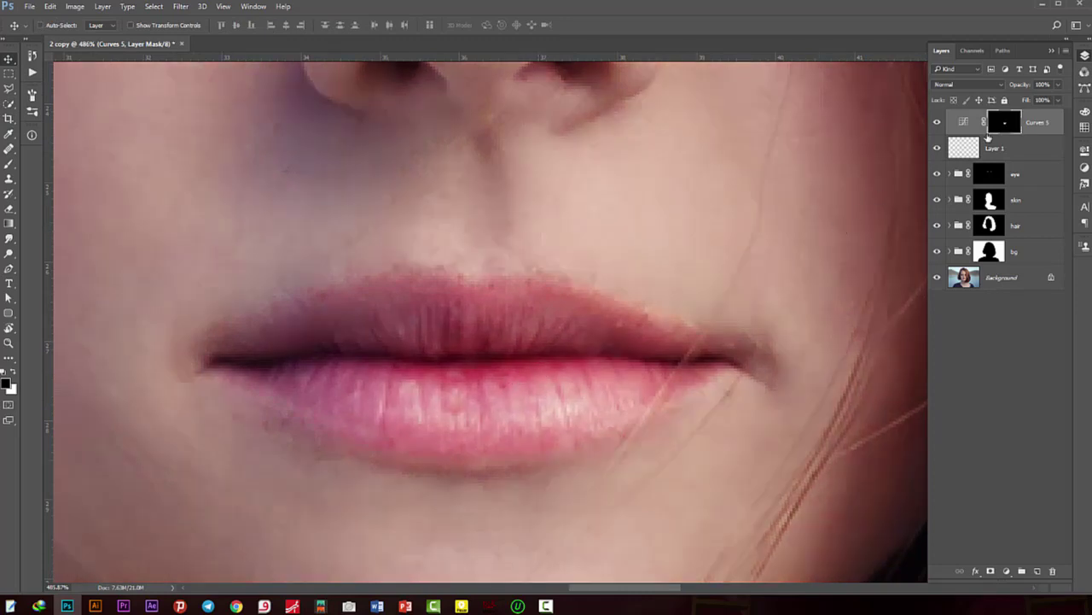
pyautogui.scroll(-1, 491, 388)
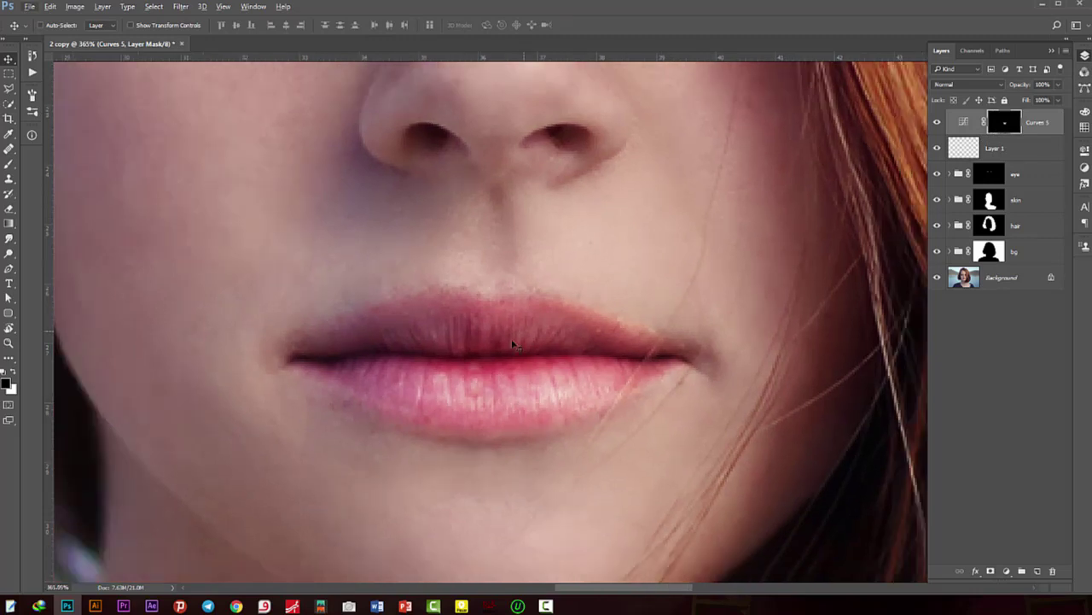
pyautogui.scroll(1, 516, 346)
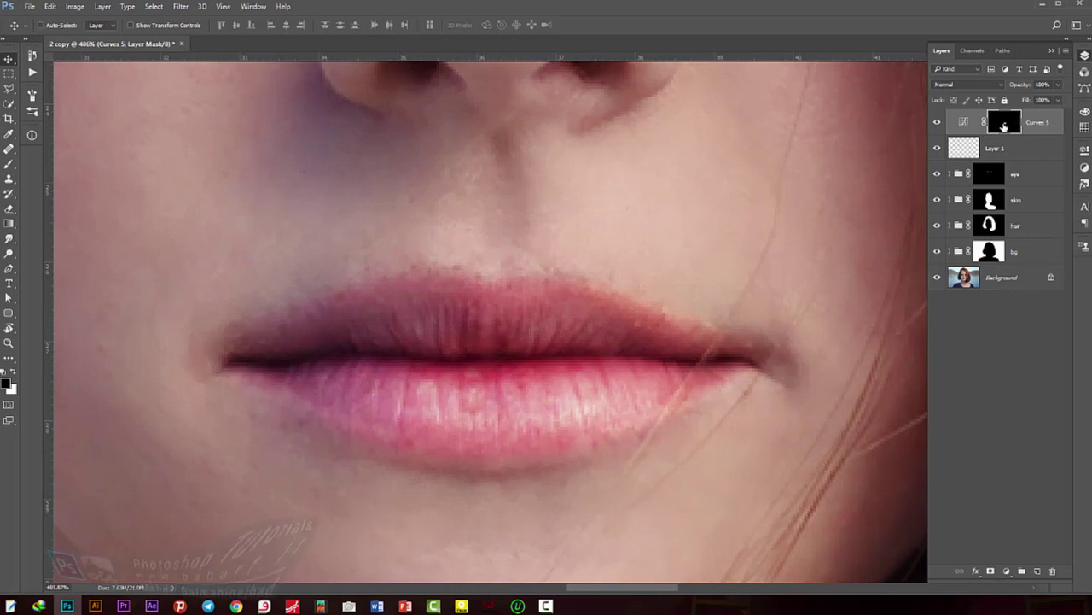
pyautogui.keyDown('alt'); pyautogui.click(1004, 125); pyautogui.keyUp('alt')
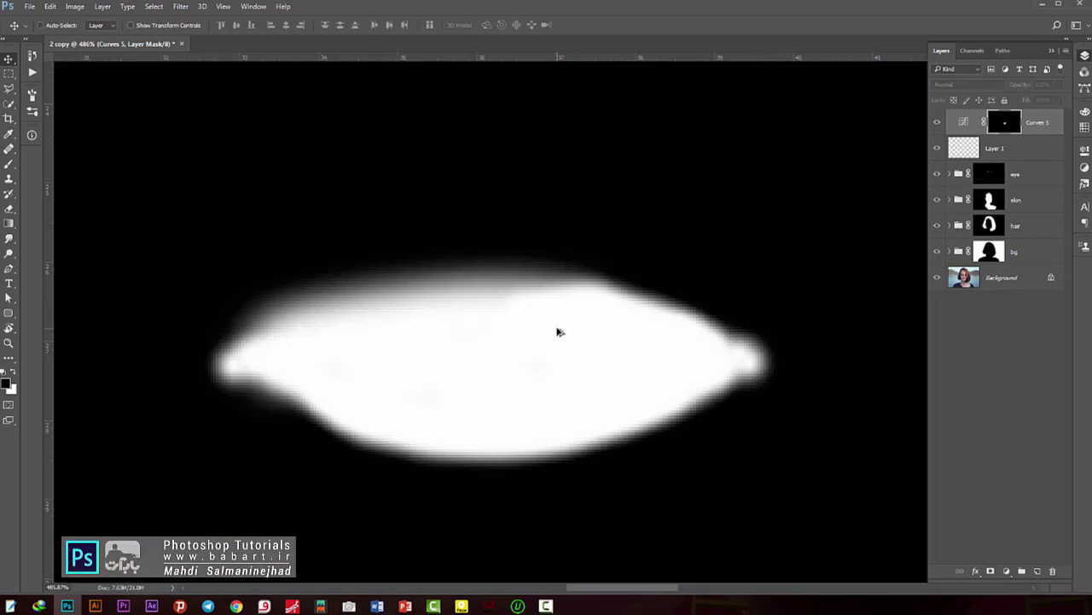
pyautogui.keyDown('alt'); pyautogui.click(1007, 123); pyautogui.keyUp('alt')
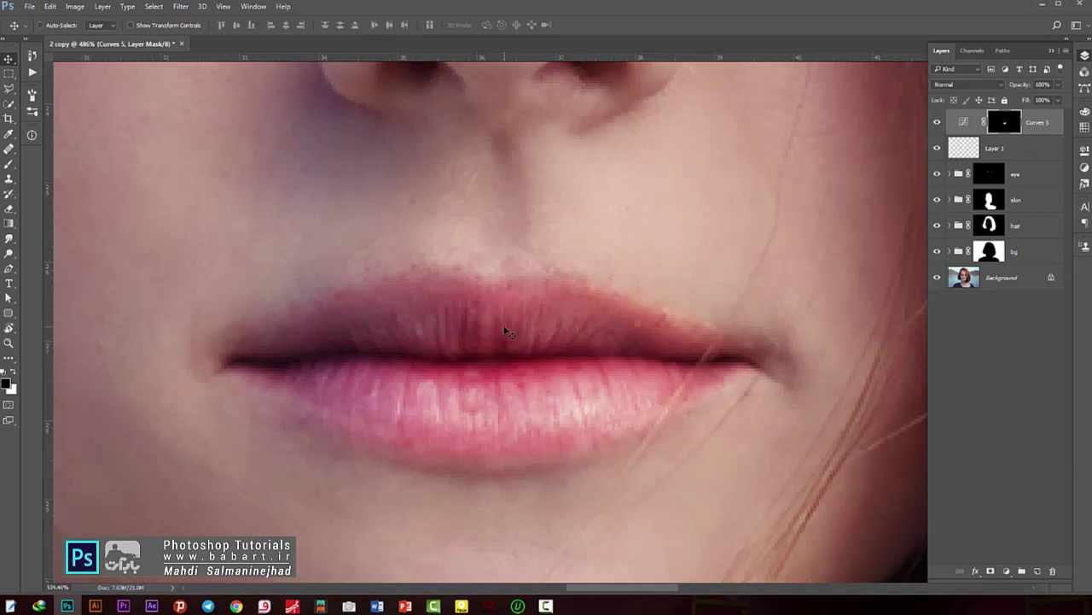
pyautogui.scroll(-1, 506, 331)
pyautogui.scroll(-1, 526, 295)
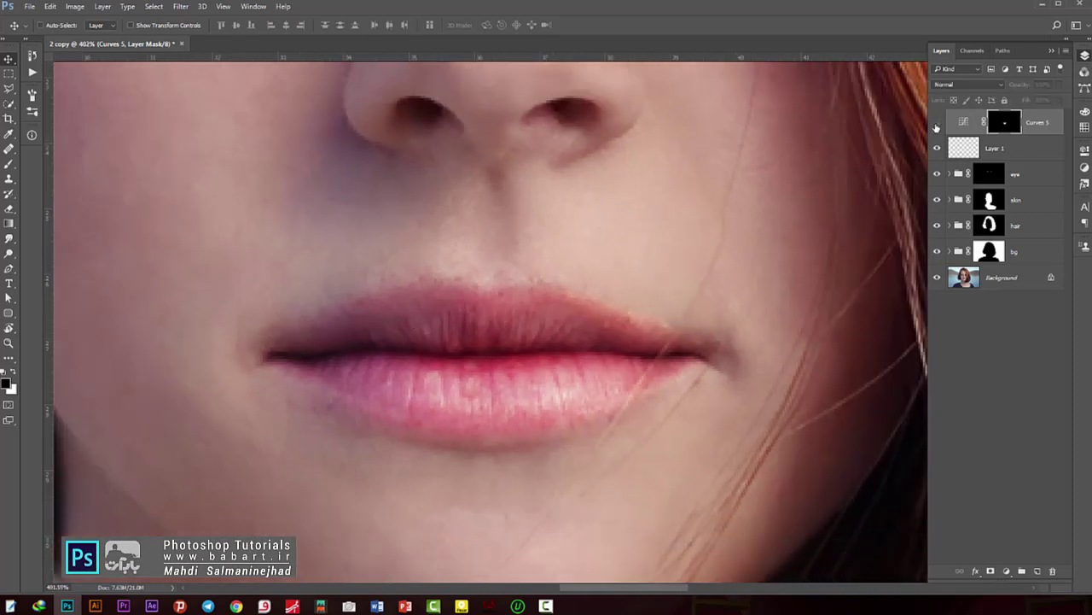
pyautogui.doubleClick(964, 123)
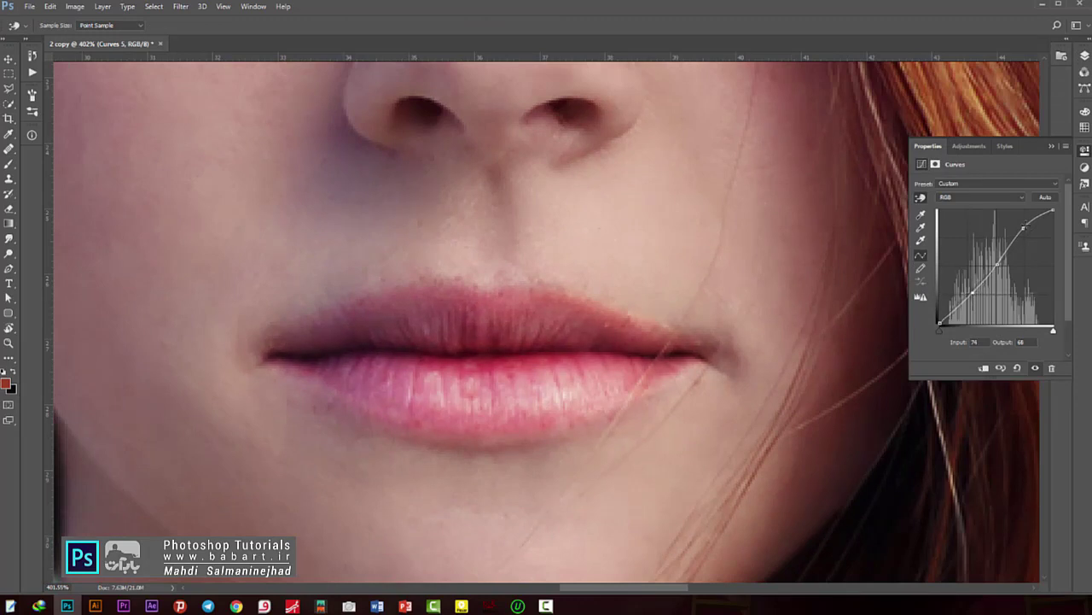
# - Select the upper point on the lip curve and add a Hue/Saturation adjustment layer
pyautogui.click(1024, 227)
pyautogui.click(1085, 55)
pyautogui.click(1006, 571)
pyautogui.click(1041, 424)
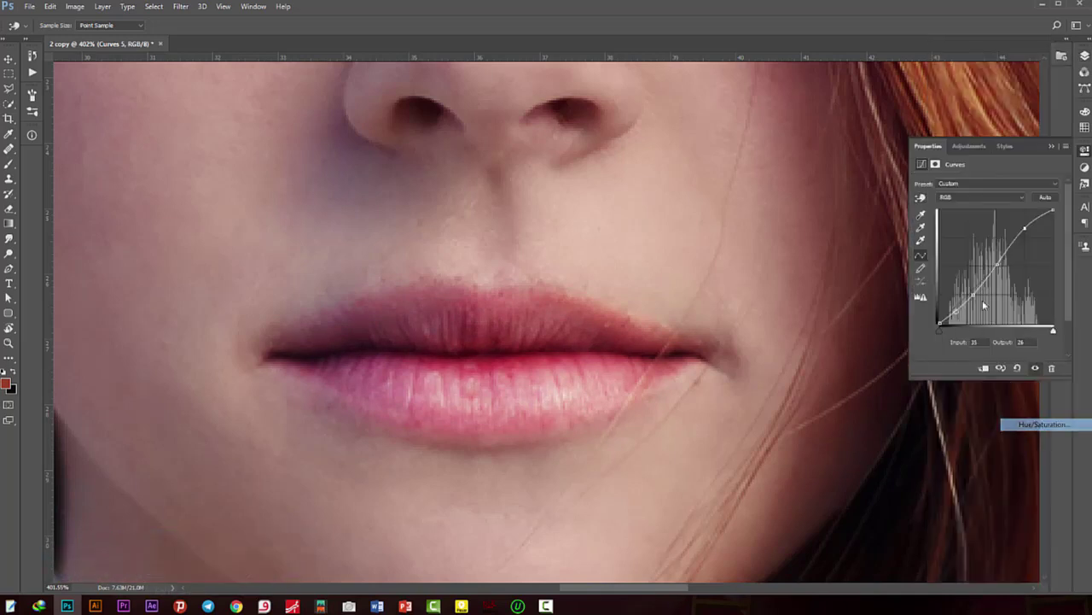
# - Nudge the hue, set Saturation to +30 and opacity to 60%, and also select Curves 5
pyautogui.moveTo(986, 224); pyautogui.dragTo(993, 226)
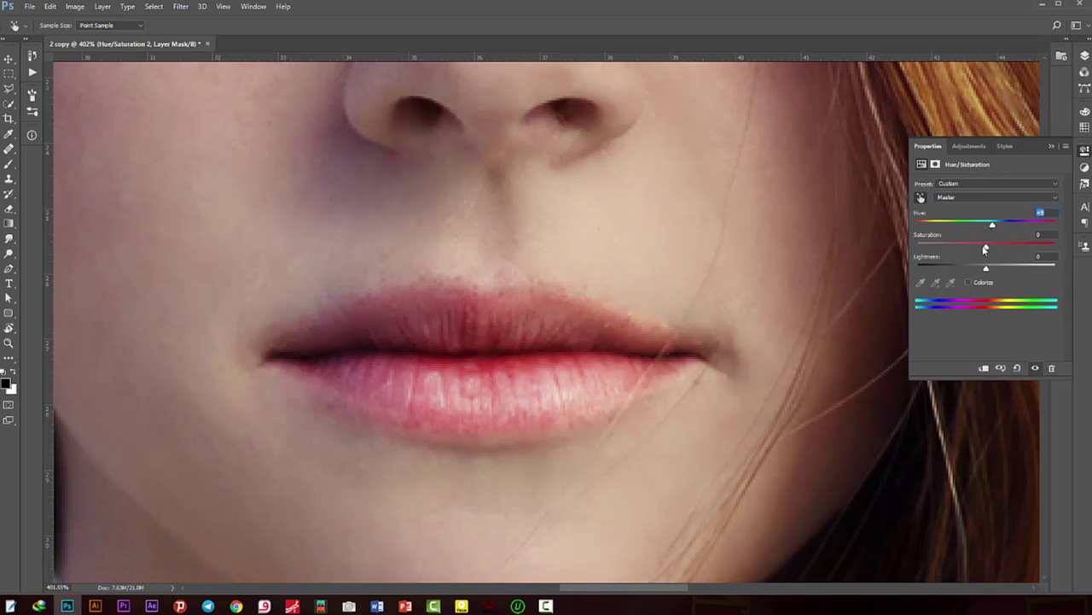
pyautogui.moveTo(996, 246); pyautogui.dragTo(1002, 246)
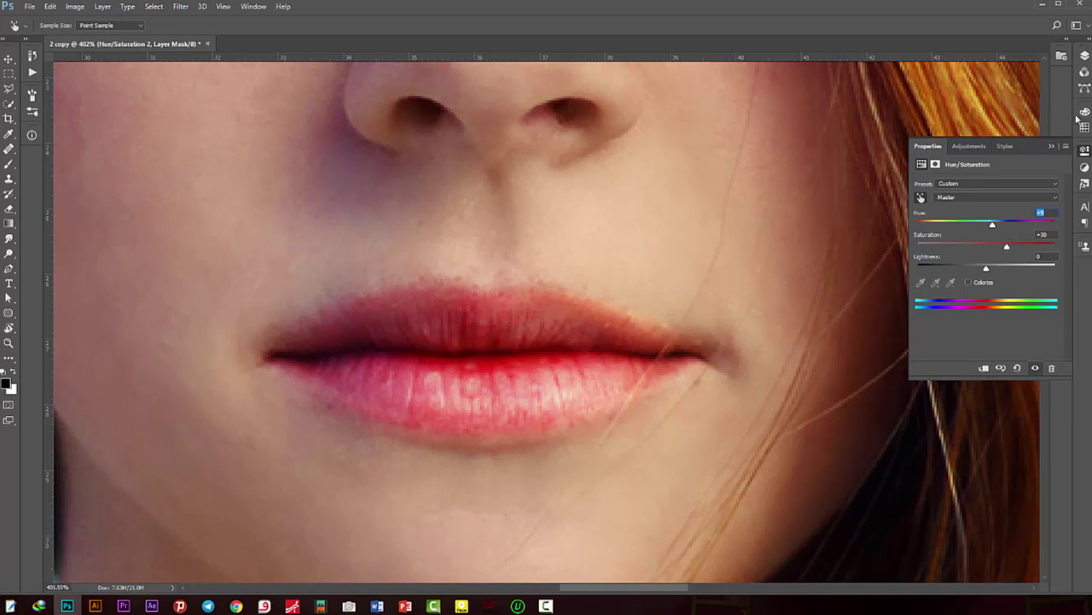
pyautogui.click(1085, 56)
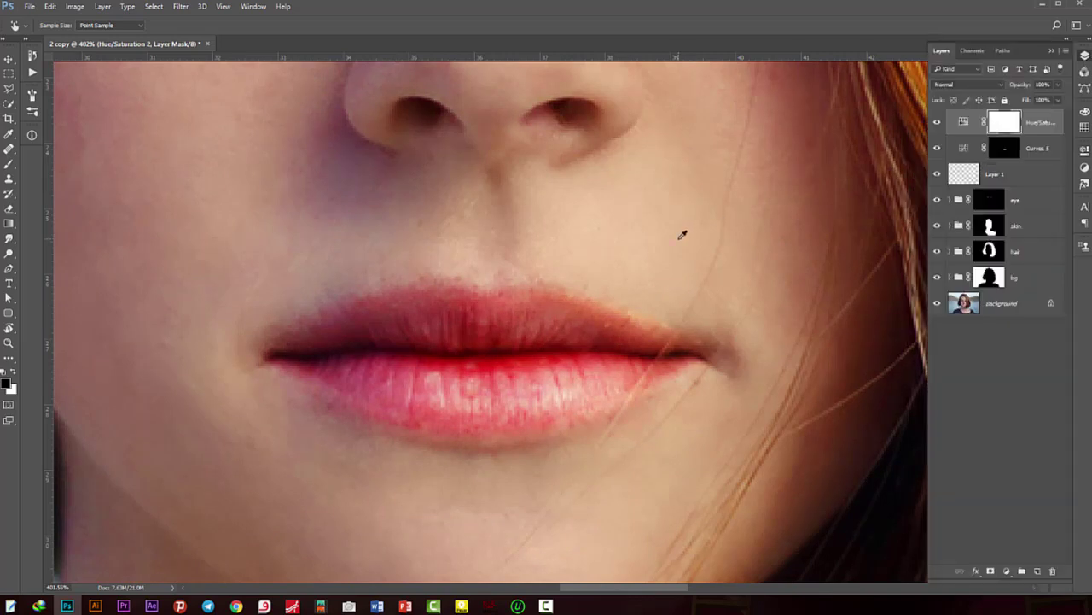
pyautogui.press('v')
pyautogui.press('6')
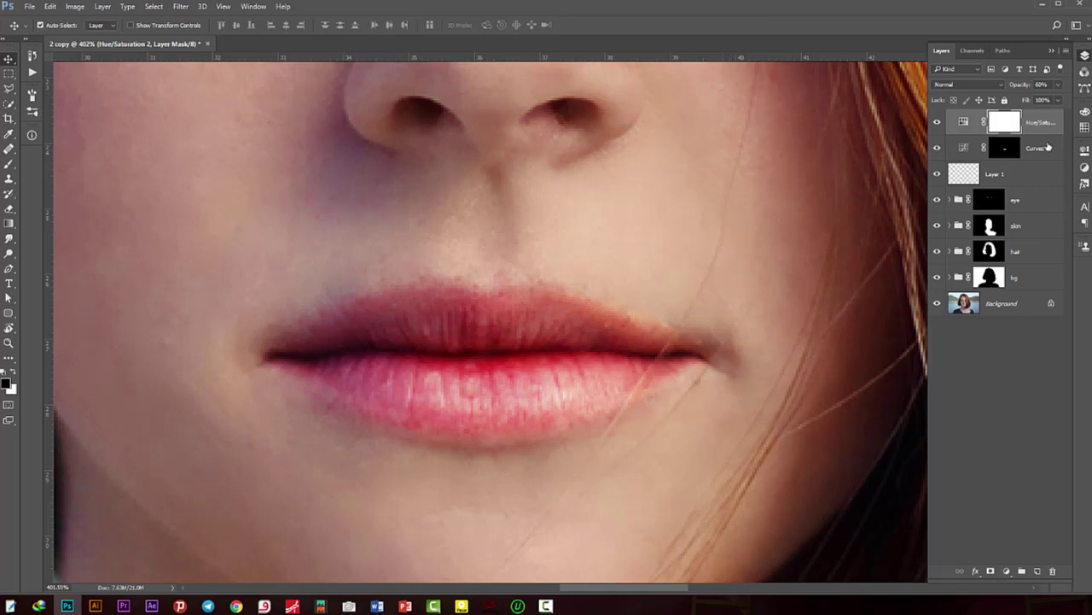
pyautogui.keyDown('shift'); pyautogui.click(1040, 150); pyautogui.keyUp('shift')
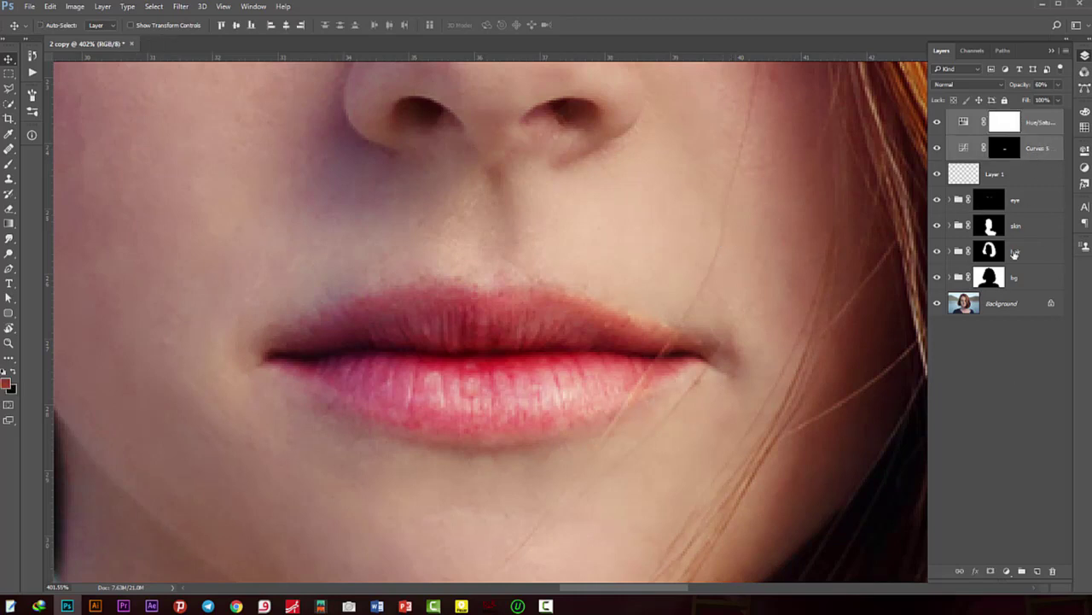
# - Group the two lip adjustments and move the Curves 5 lip mask onto Group 1
pyautogui.click(1021, 572)
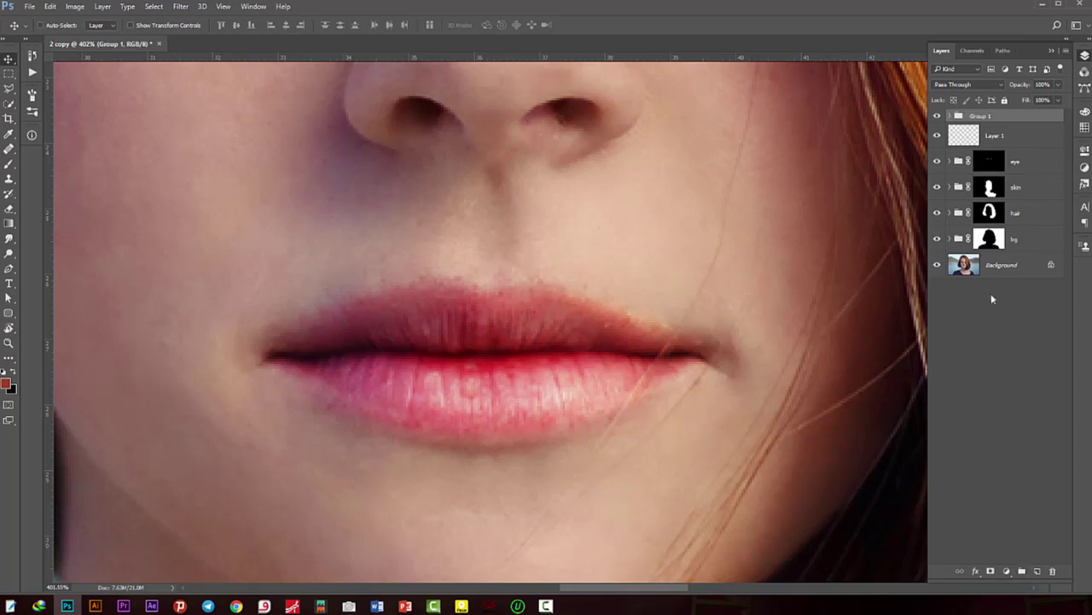
pyautogui.click(949, 118)
pyautogui.click(1022, 162)
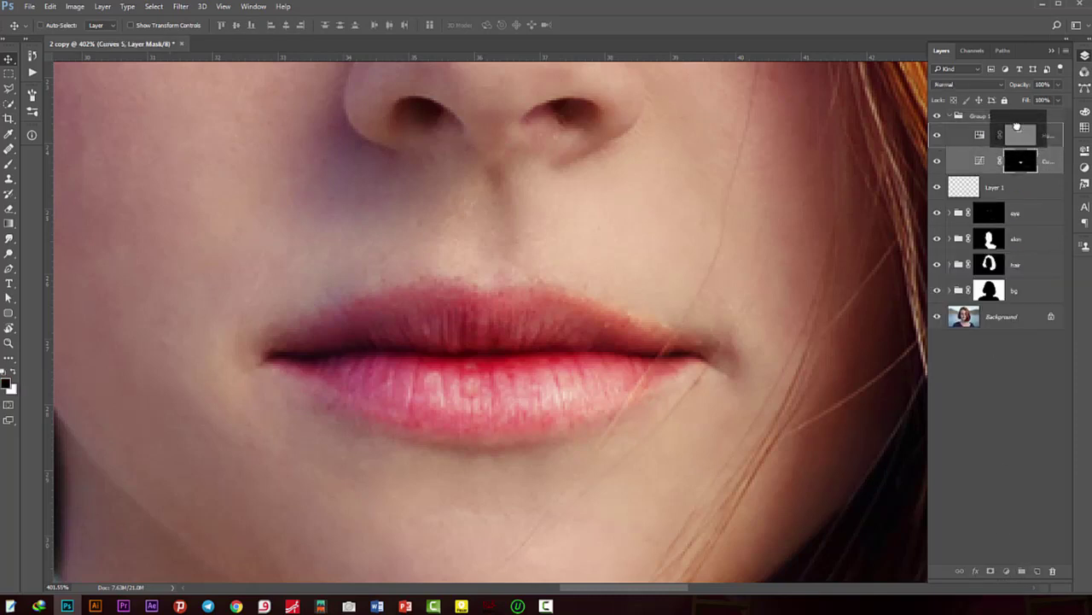
pyautogui.moveTo(1018, 158); pyautogui.dragTo(988, 118)
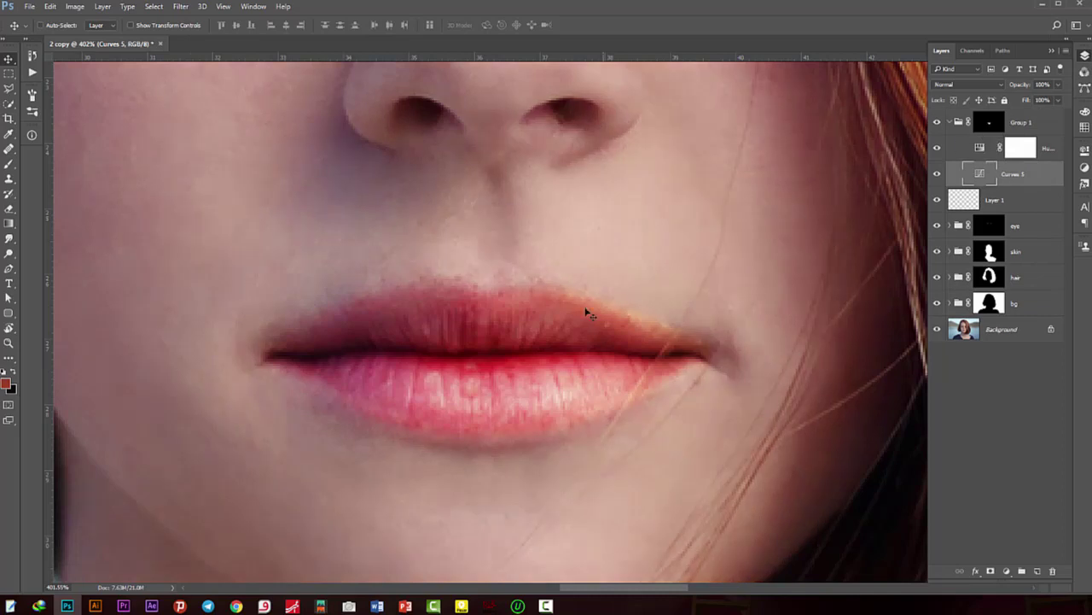
# - Delete the empty Layer 1 by dragging it to the trash
pyautogui.scroll(-3, 587, 314)
pyautogui.scroll(-3, 566, 327)
pyautogui.scroll(3, 566, 327)
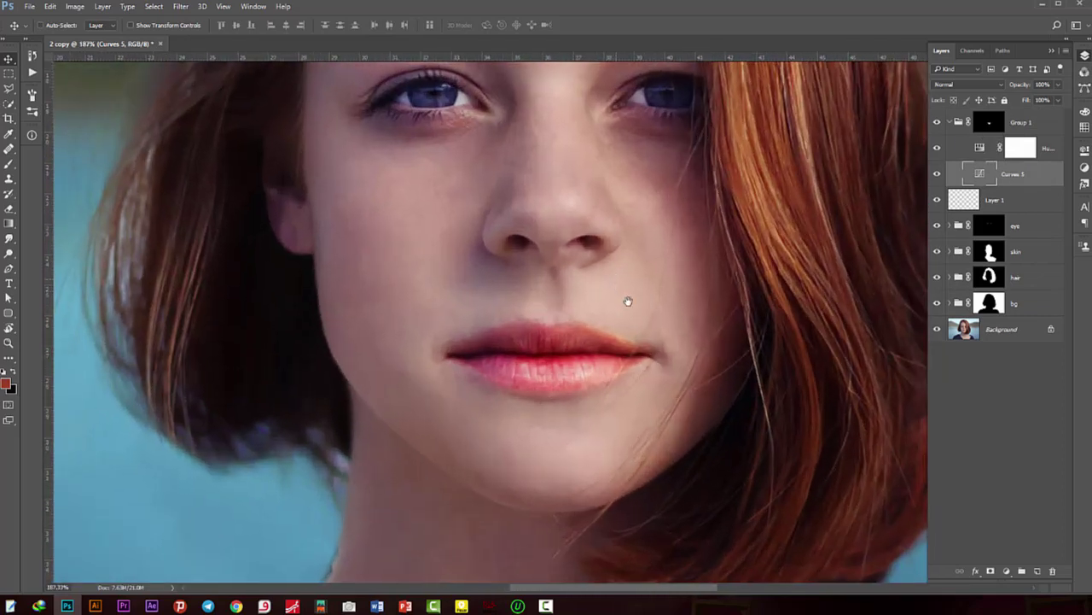
pyautogui.scroll(1, 627, 301)
pyautogui.scroll(1, 634, 404)
pyautogui.moveTo(986, 196); pyautogui.dragTo(1053, 570)
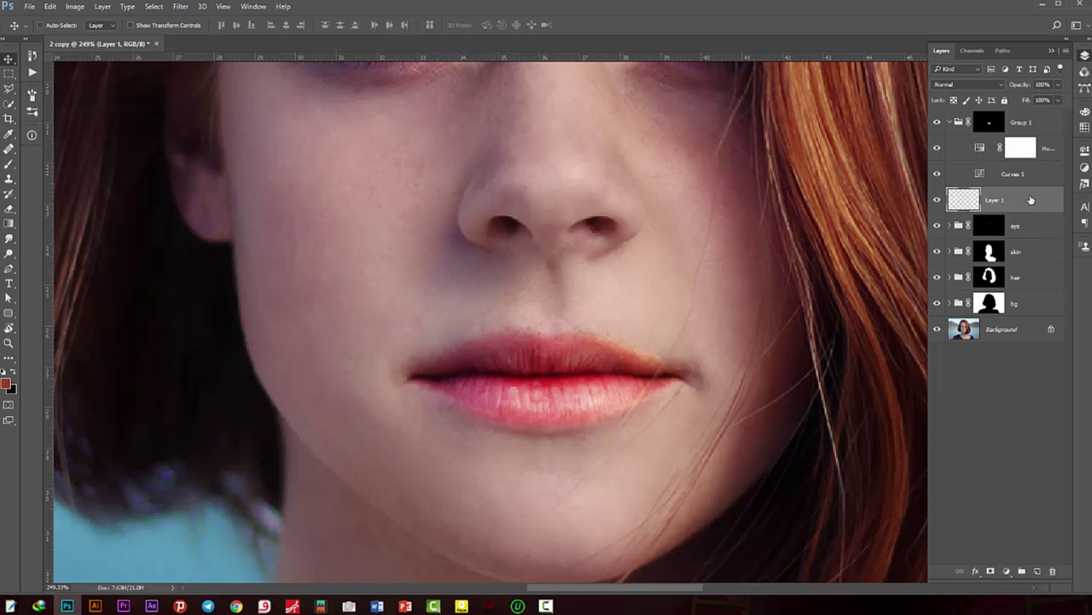
pyautogui.hscroll(-1, 460, 376)
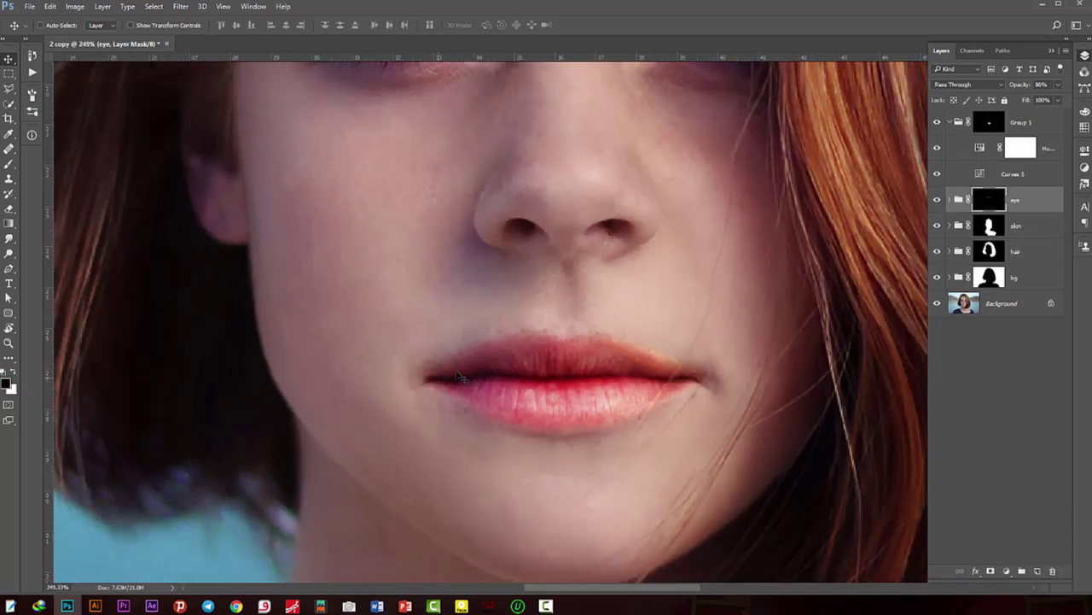
# - Fade the lip Group 1 to 72% opacity
pyautogui.click(988, 150)
pyautogui.scroll(1, 802, 268)
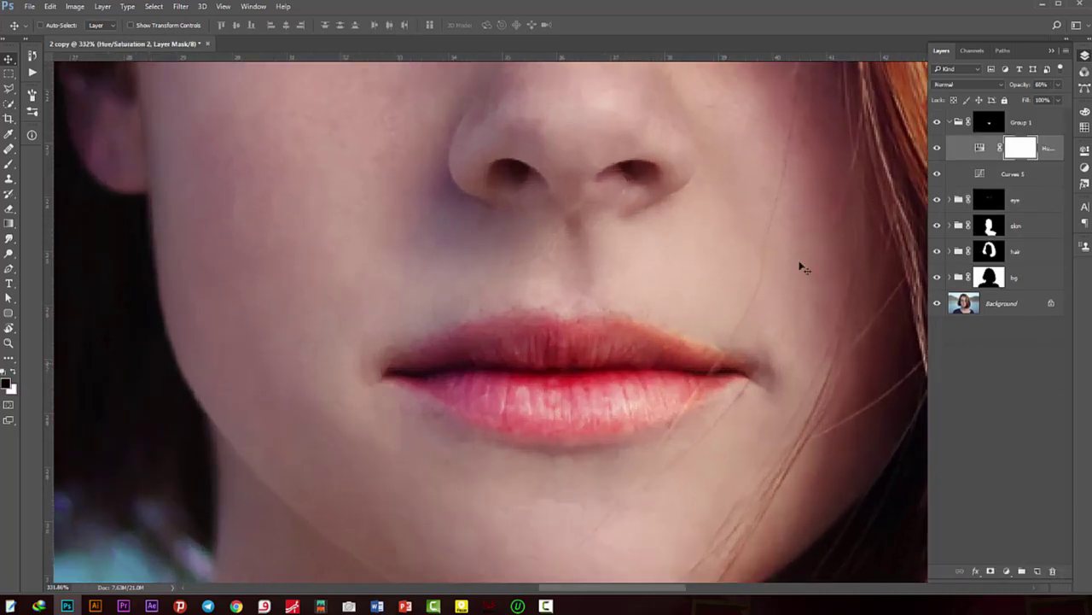
pyautogui.click(1037, 121)
pyautogui.moveTo(1028, 103)
pyautogui.mouseDown()
pyautogui.moveTo(1013, 102)
pyautogui.moveTo(1028, 100)
pyautogui.mouseUp()
pyautogui.click(1007, 89)
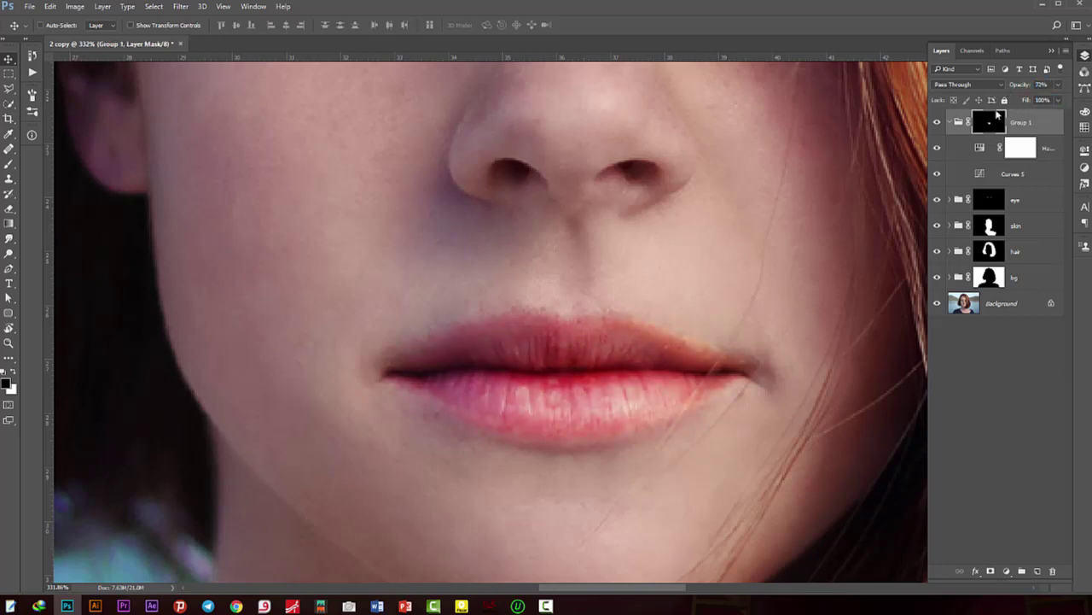
# - Shift the lip Hue/Saturation hue to +9
pyautogui.doubleClick(980, 147)
pyautogui.moveTo(992, 227)
pyautogui.mouseDown()
pyautogui.moveTo(955, 223)
pyautogui.moveTo(992, 223)
pyautogui.mouseUp()
pyautogui.scroll(-10, 807, 203)
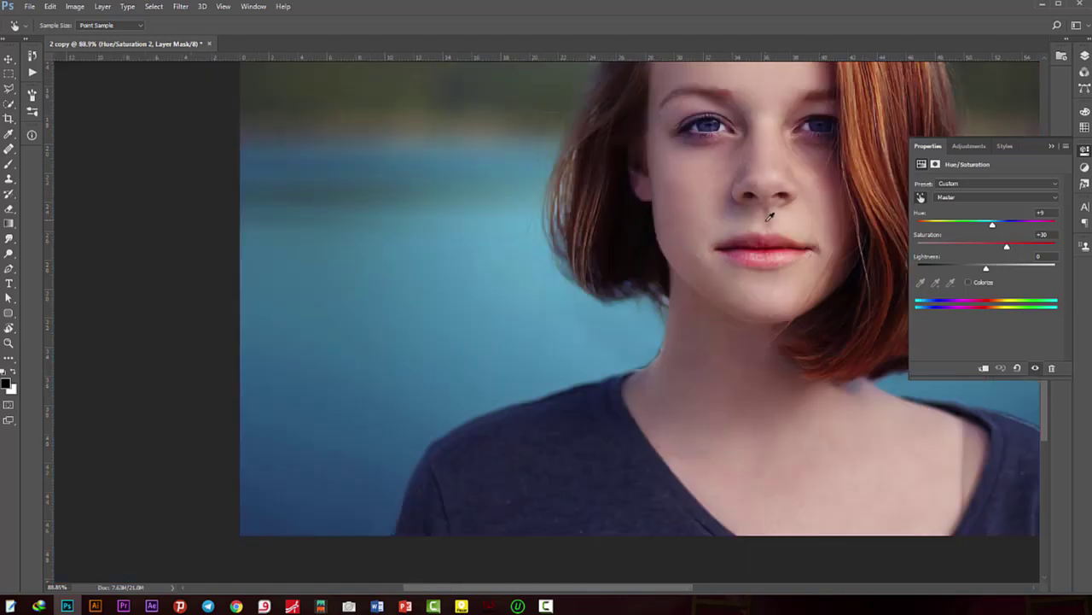
# - Close the Hue/Saturation properties and collapse the lip Group 1
pyautogui.scroll(-2, 769, 216)
pyautogui.scroll(2, 578, 298)
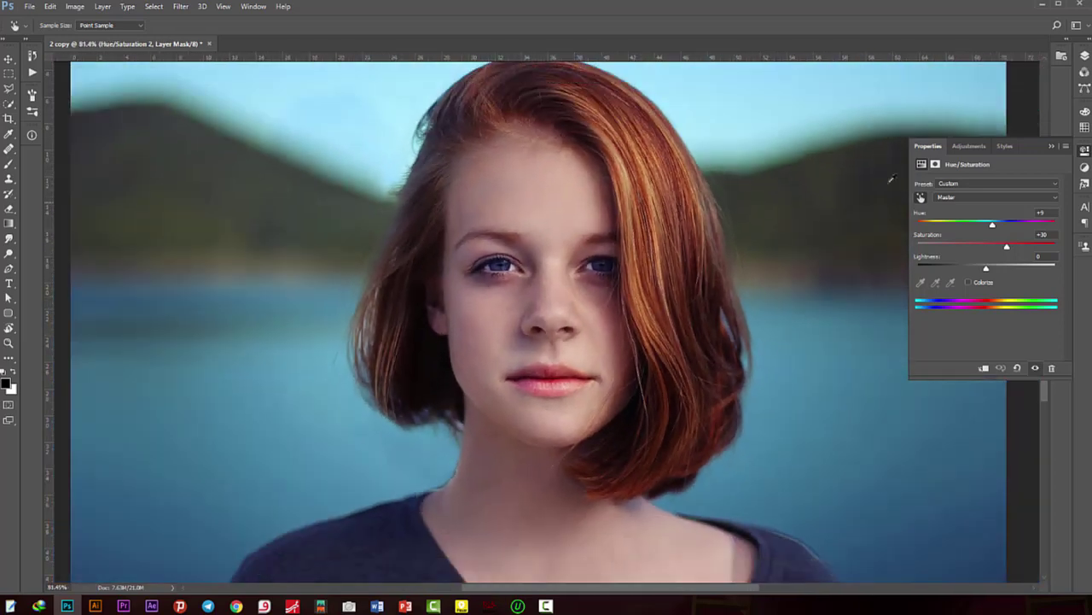
pyautogui.click(1049, 145)
pyautogui.click(1085, 56)
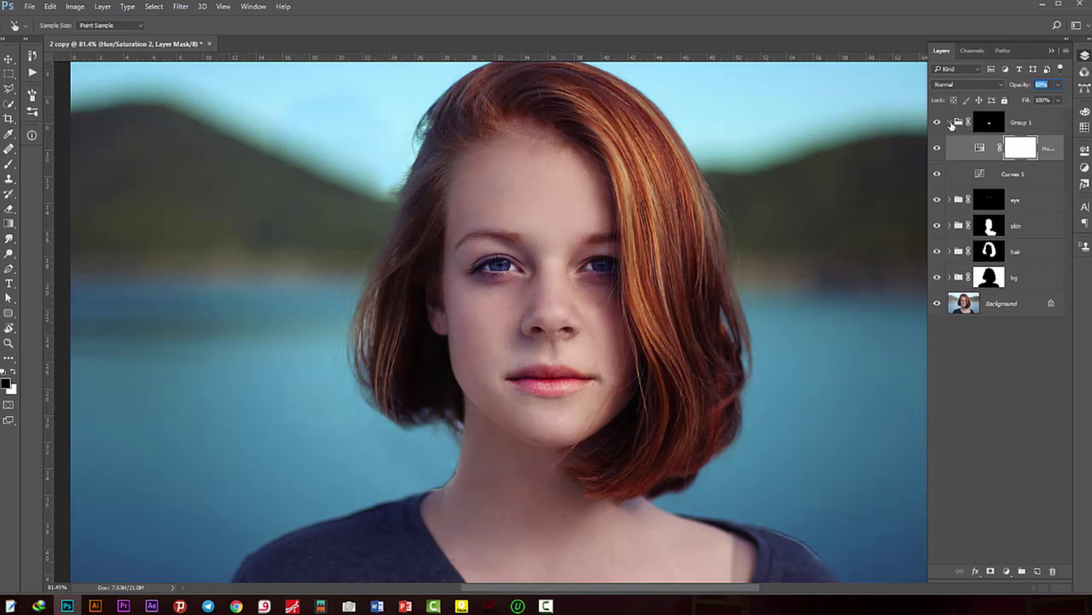
pyautogui.click(948, 129)
pyautogui.click(949, 123)
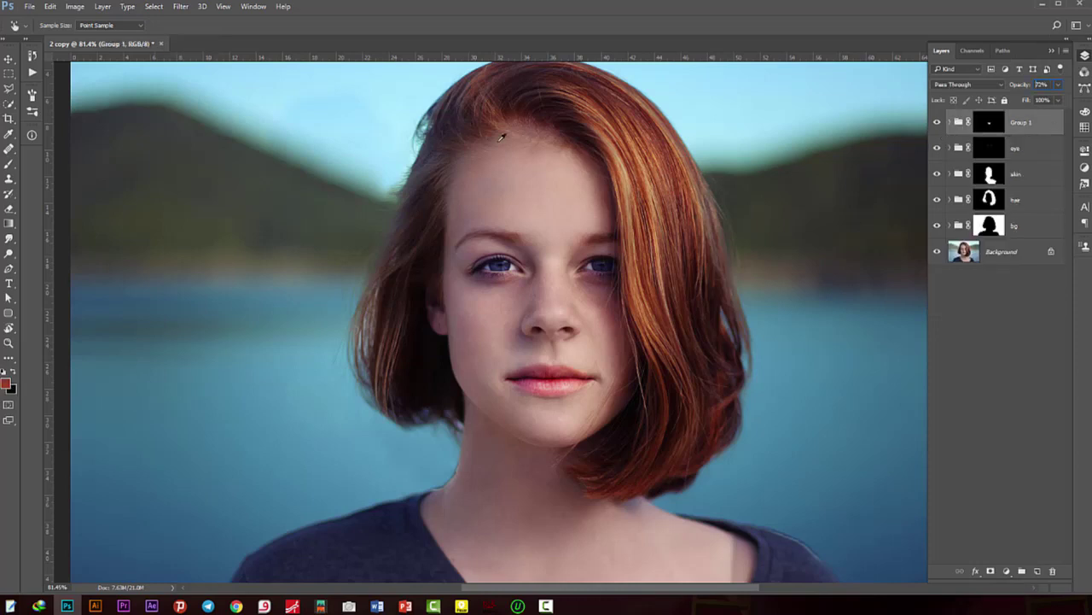
# - Expand the hair group and add a new empty layer above its Hue/Saturation adjustment
pyautogui.click(951, 200)
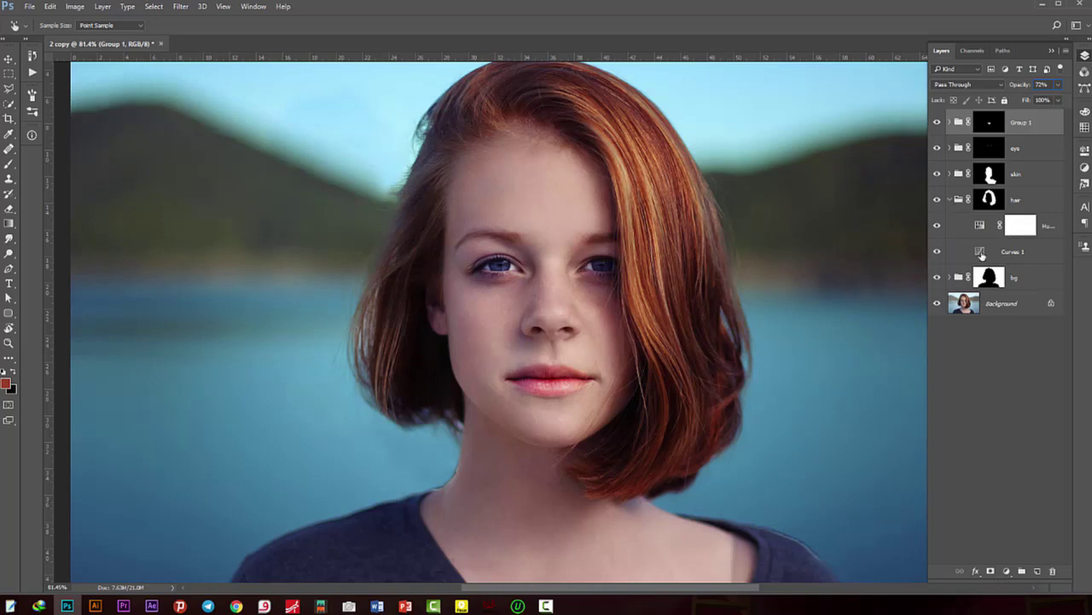
pyautogui.click(980, 254)
pyautogui.press('v')
pyautogui.click(990, 233)
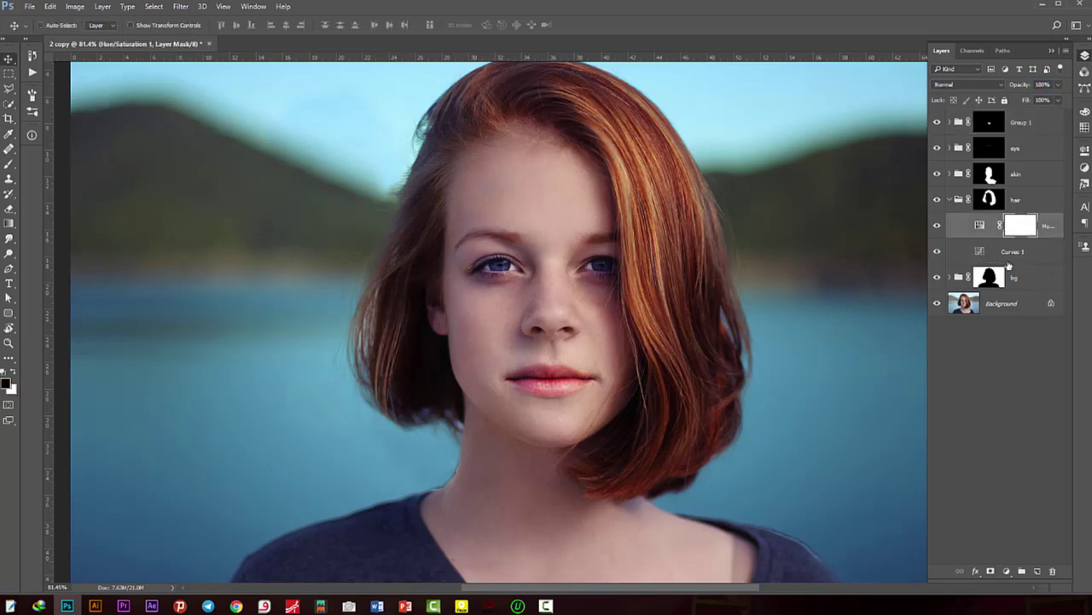
pyautogui.click(1037, 570)
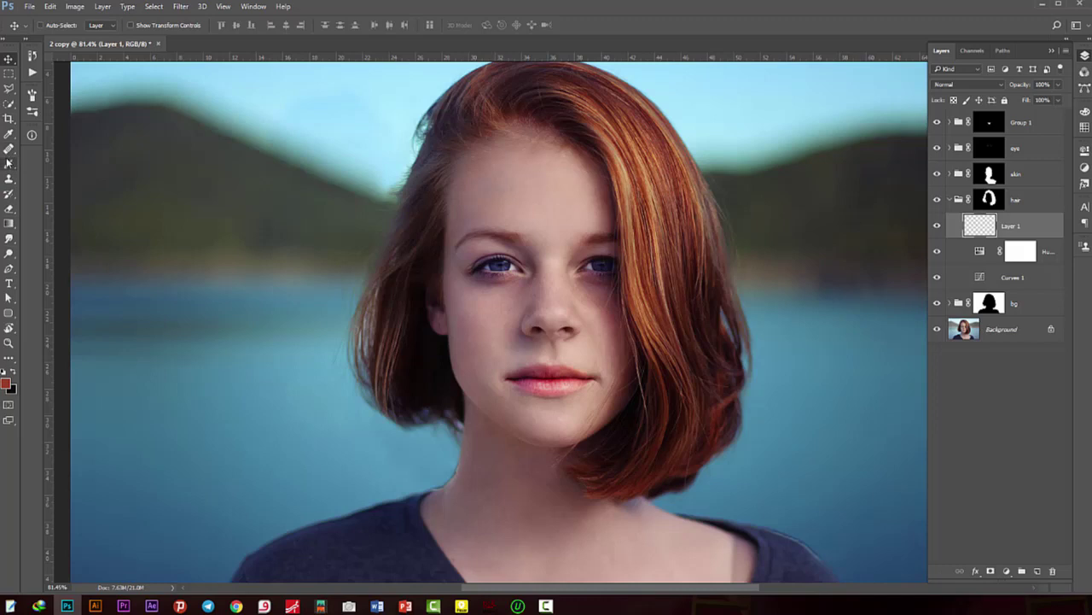
# - Paint dark red over the hair on Layer 1 with a 0%-hardness brush at 41% opacity
pyautogui.click(9, 164)
pyautogui.scroll(2, 635, 163)
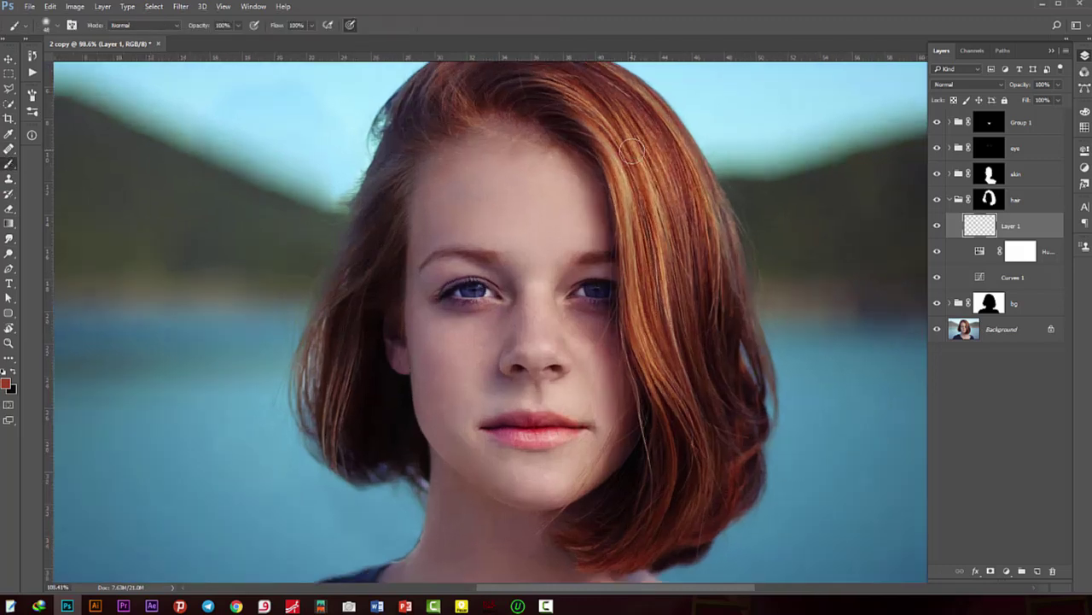
pyautogui.moveTo(636, 147); pyautogui.dragTo(635, 148)
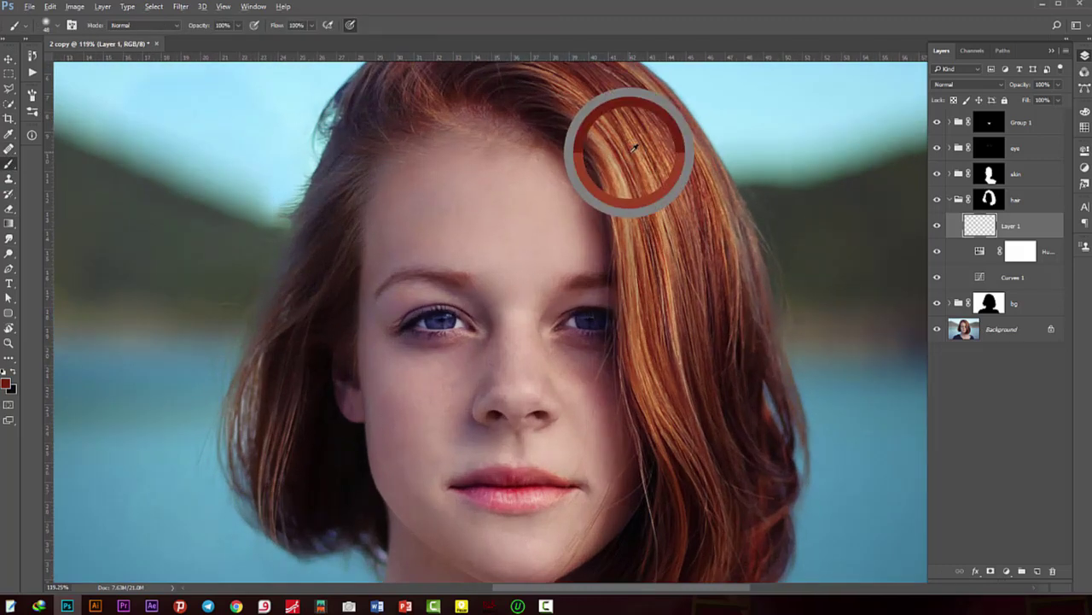
pyautogui.scroll(-2, 631, 179)
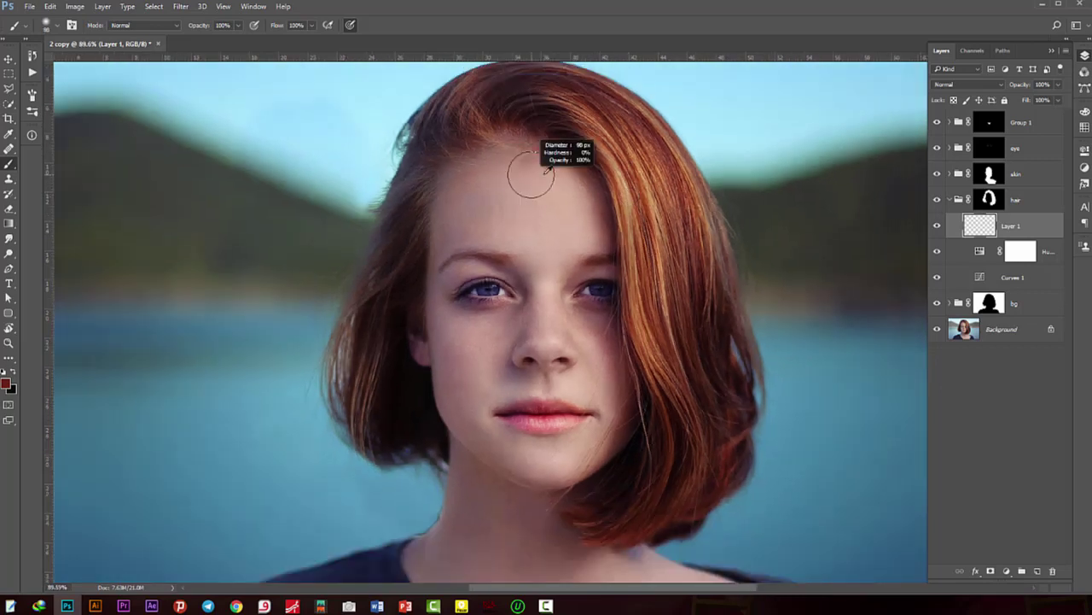
pyautogui.press('Return')
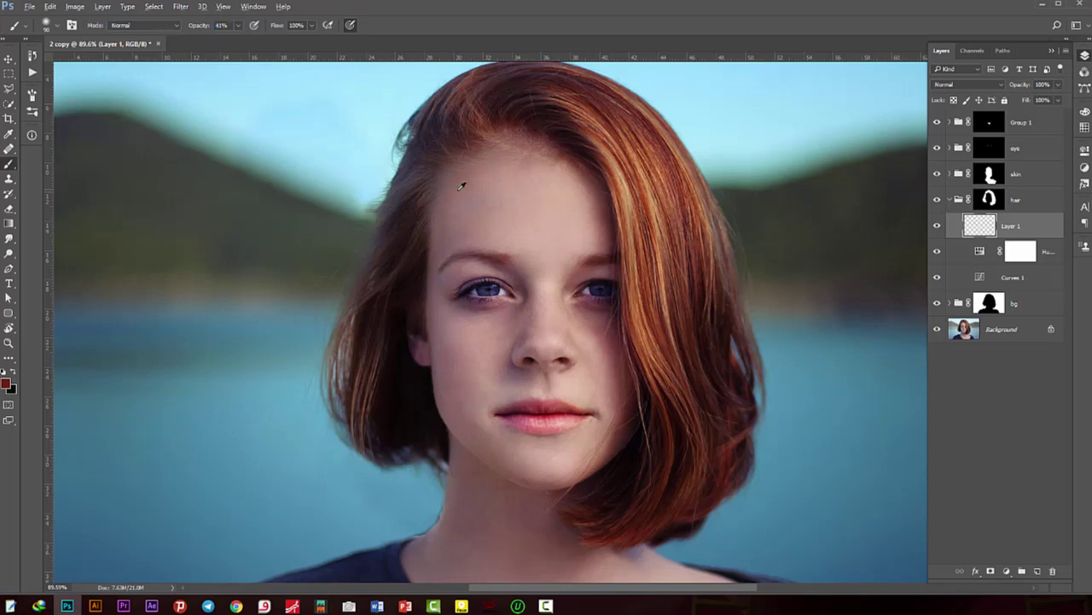
pyautogui.moveTo(414, 237); pyautogui.dragTo(516, 122)
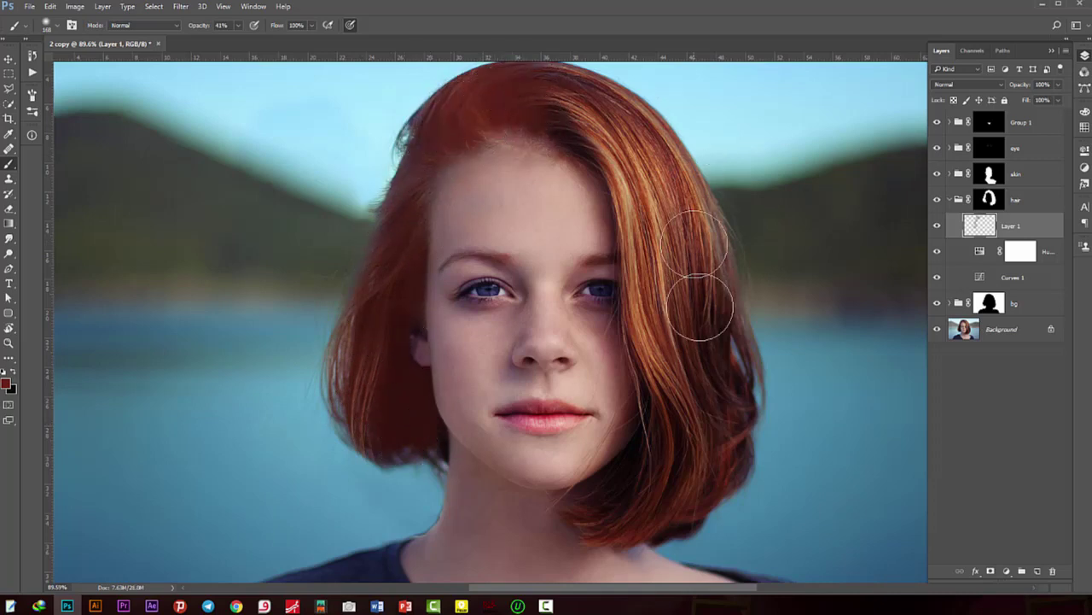
pyautogui.click(967, 84)
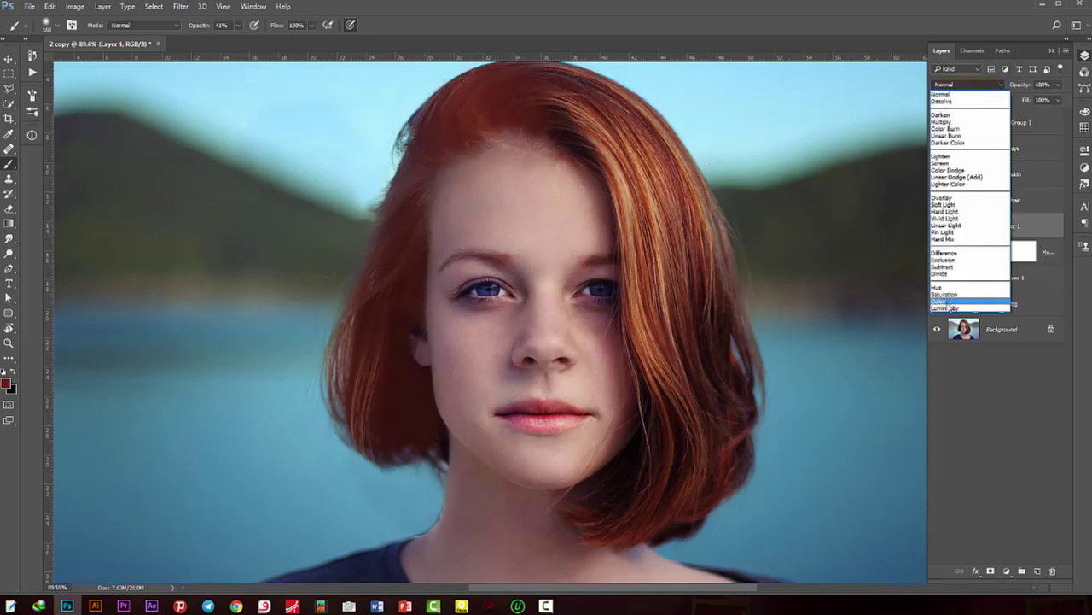
# - Set Layer 1 to Color blend mode and prepare a 30% opacity eraser of about 90 px
pyautogui.click(943, 300)
pyautogui.keyDown('alt'); pyautogui.rightClick(523, 162); pyautogui.keyUp('alt')
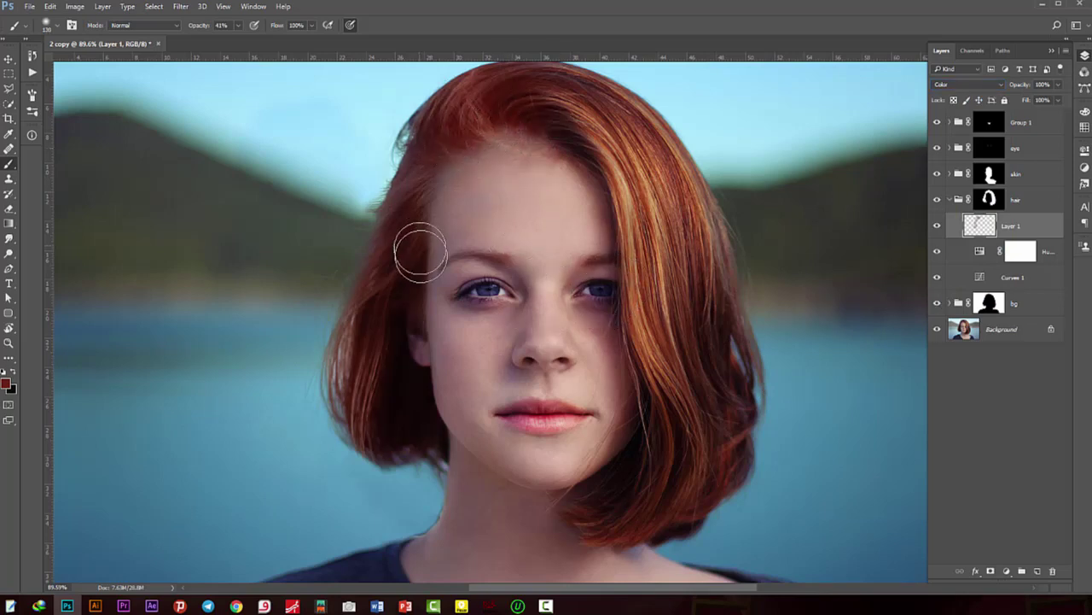
pyautogui.keyDown('alt'); pyautogui.rightClick(367, 247); pyautogui.keyUp('alt')
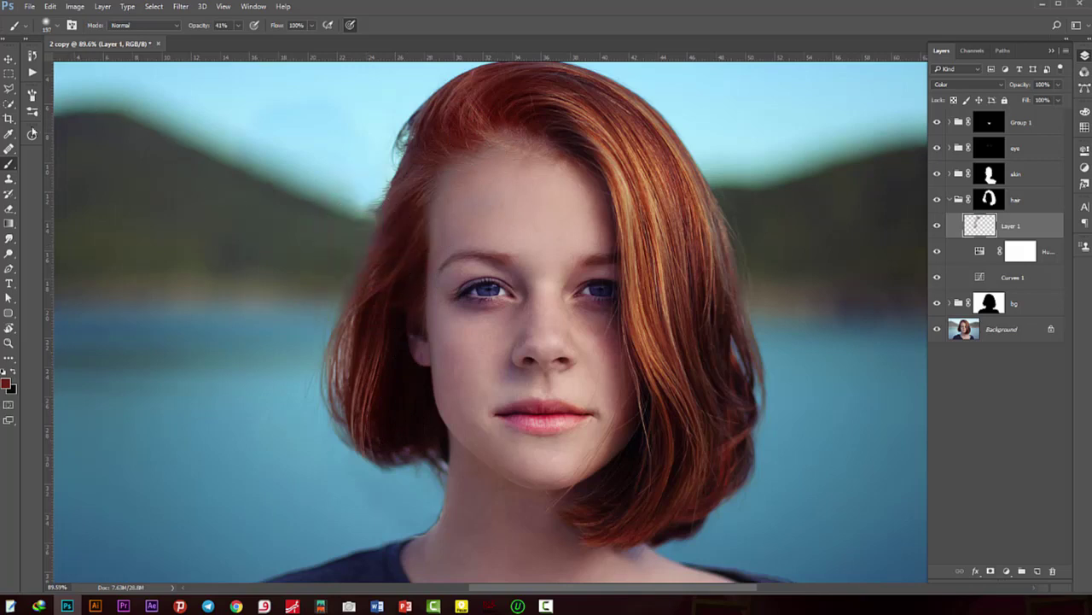
pyautogui.click(9, 209)
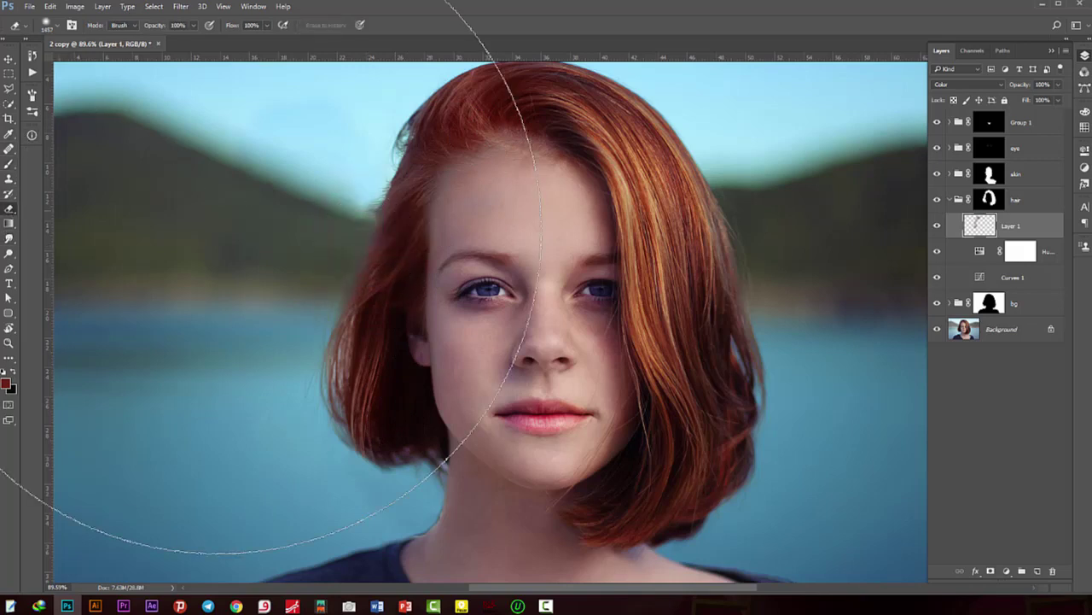
pyautogui.keyDown('alt'); pyautogui.rightClick(432, 249); pyautogui.keyUp('alt')
pyautogui.keyDown('alt'); pyautogui.rightClick(475, 146); pyautogui.keyUp('alt')
pyautogui.press('3')
# - Erase the red tint along the hairline by the left eye, and compare Layer 1 on and off
pyautogui.moveTo(447, 181); pyautogui.dragTo(429, 279)
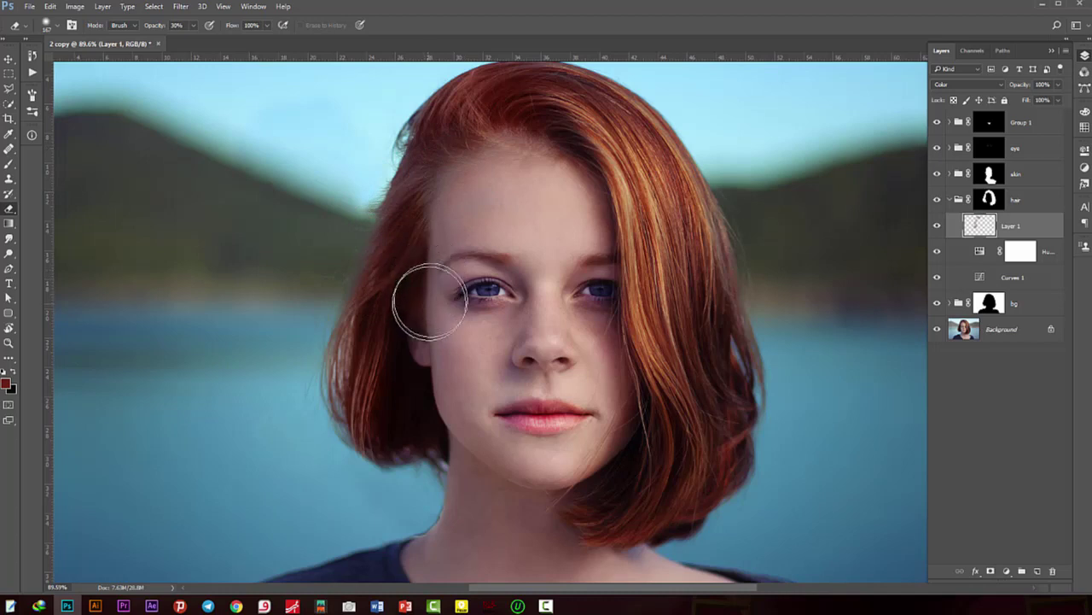
pyautogui.keyDown('alt'); pyautogui.scroll(1, 427, 330); pyautogui.keyUp('alt')
pyautogui.keyDown('alt'); pyautogui.scroll(1, 381, 270); pyautogui.keyUp('alt')
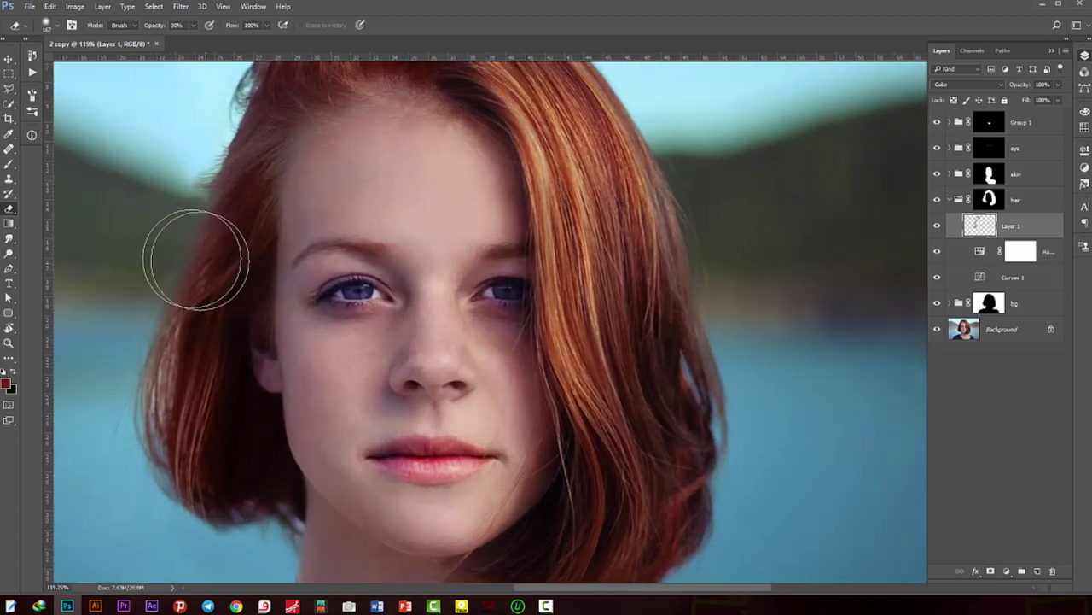
pyautogui.keyDown('alt'); pyautogui.scroll(-1, 478, 239); pyautogui.keyUp('alt')
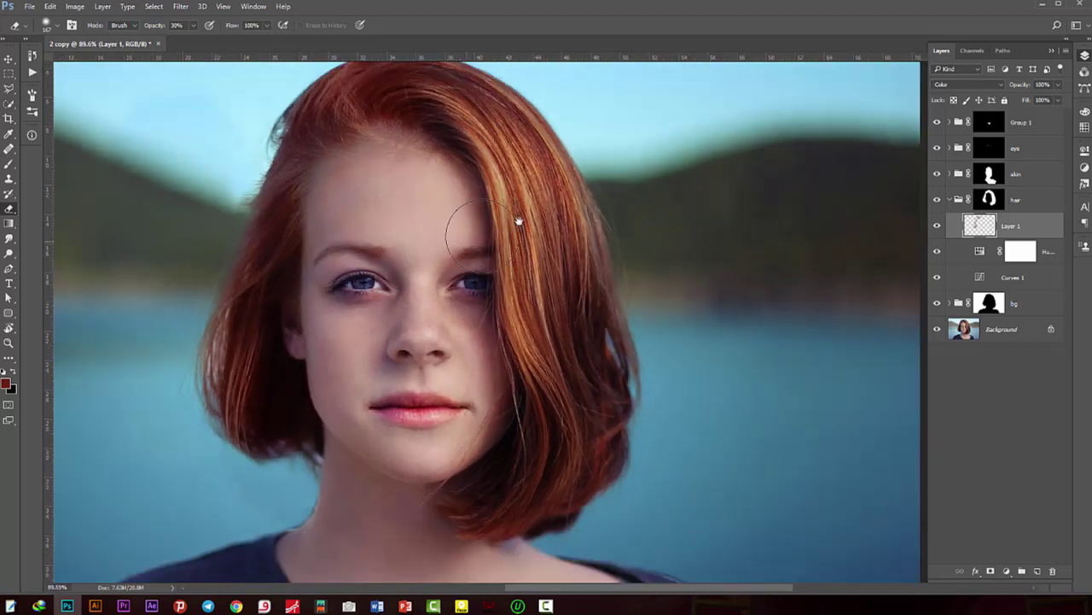
pyautogui.keyDown('alt'); pyautogui.scroll(-1, 414, 248); pyautogui.keyUp('alt')
pyautogui.click(936, 226)
pyautogui.click(937, 226)
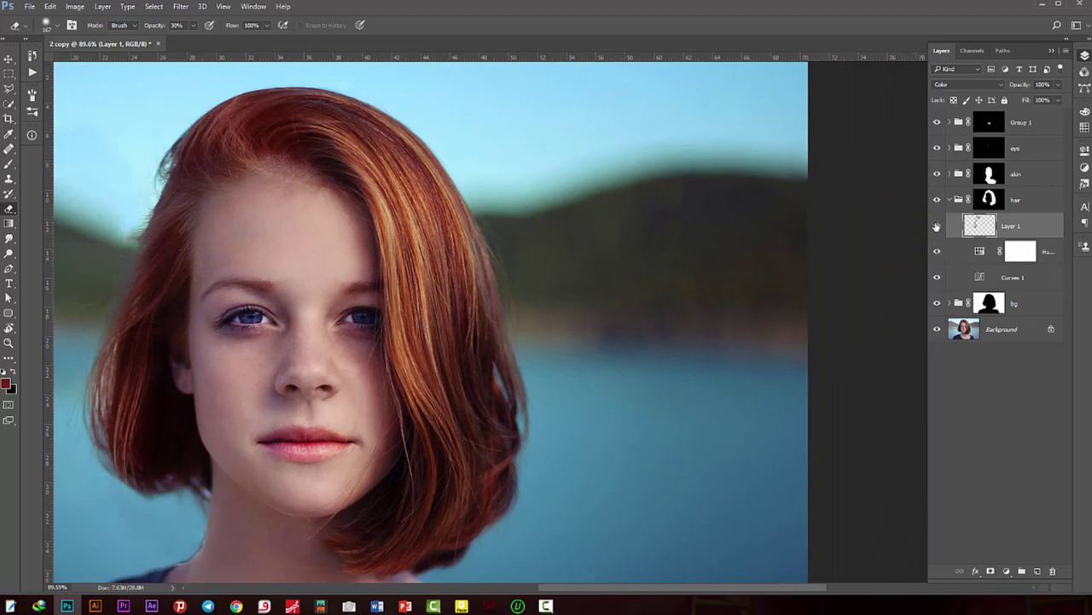
# - Try the Overlay blend mode on Layer 1, then set it back to Color
pyautogui.keyDown('alt'); pyautogui.scroll(1, 516, 146); pyautogui.keyUp('alt')
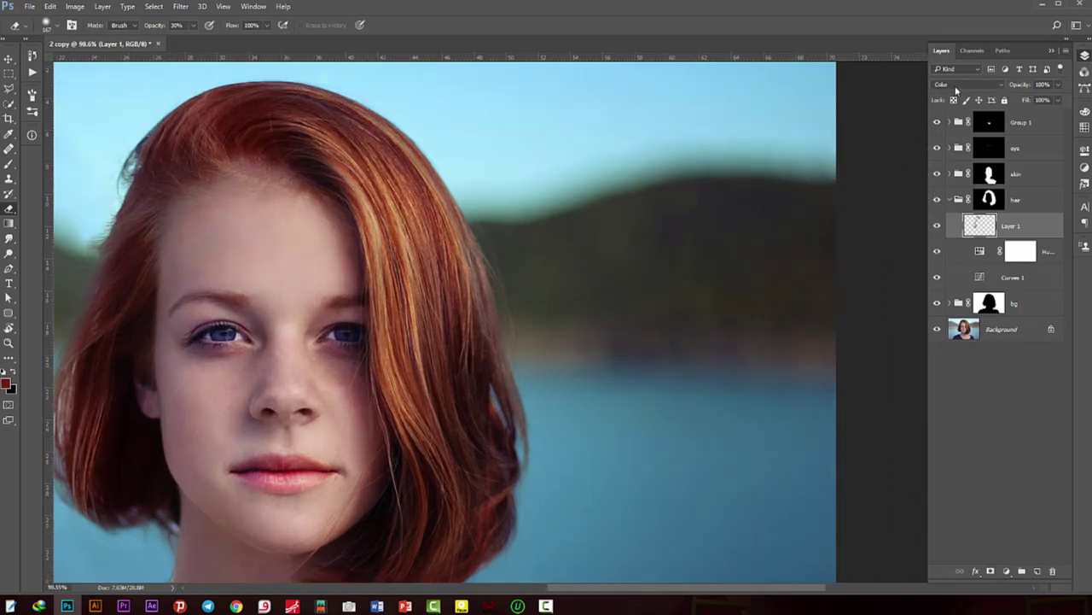
pyautogui.click(956, 89)
pyautogui.click(951, 201)
pyautogui.moveTo(390, 178); pyautogui.dragTo(563, 143)
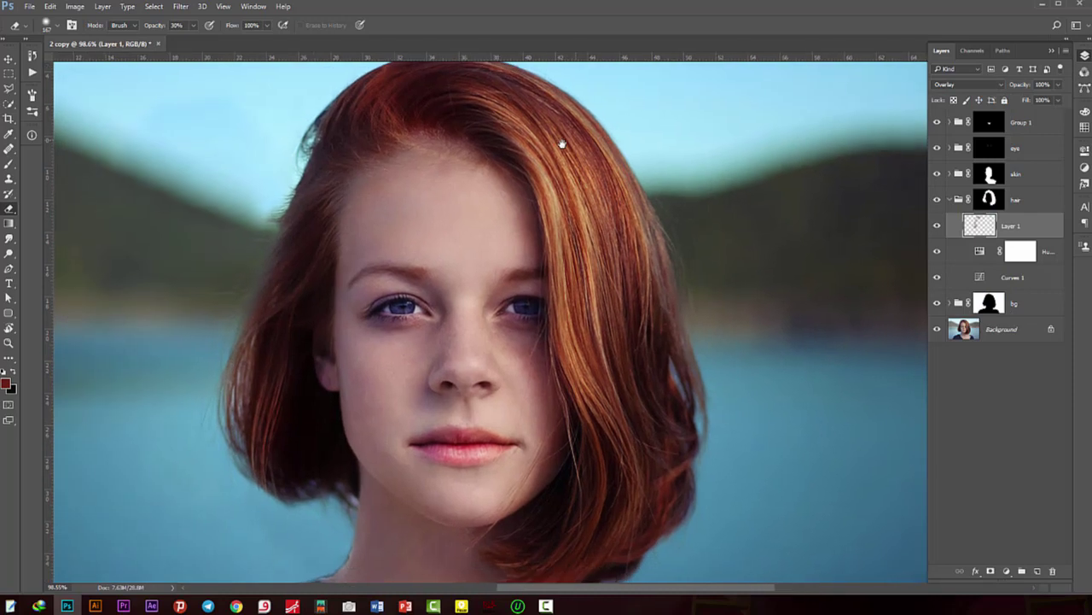
pyautogui.click(945, 85)
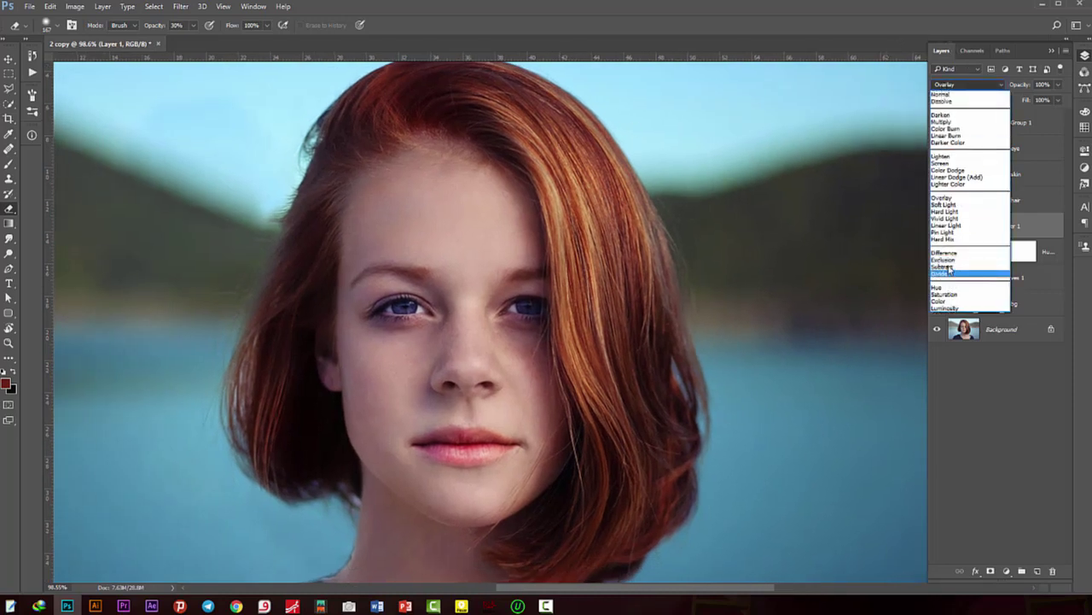
pyautogui.click(938, 287)
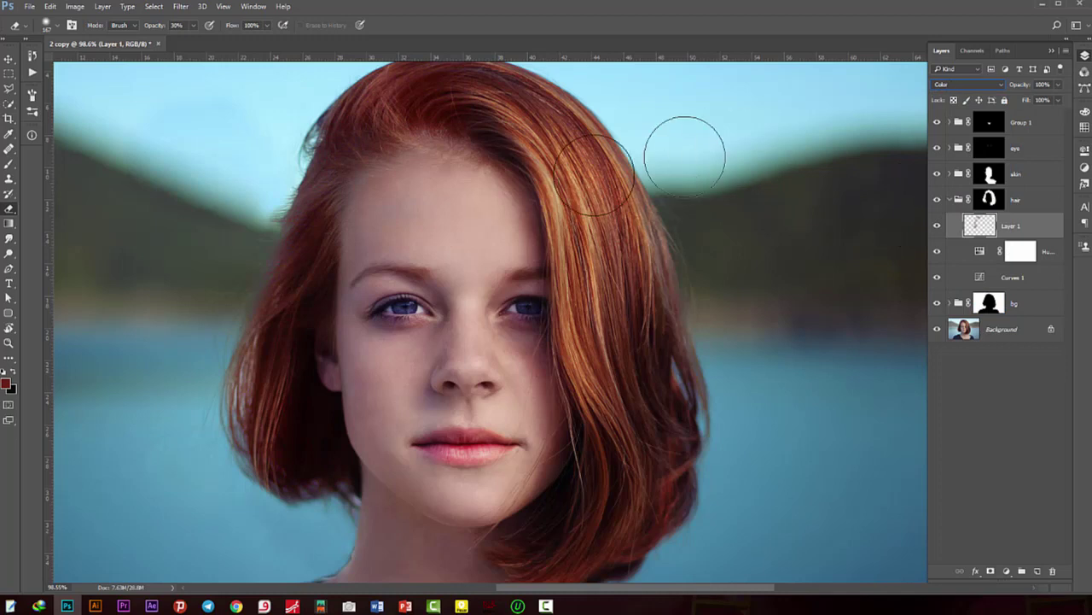
# - Switch among the Move, Brush and Eraser tools, ending on Move with the view zoomed out
pyautogui.press('v')
pyautogui.scroll(2, 433, 227)
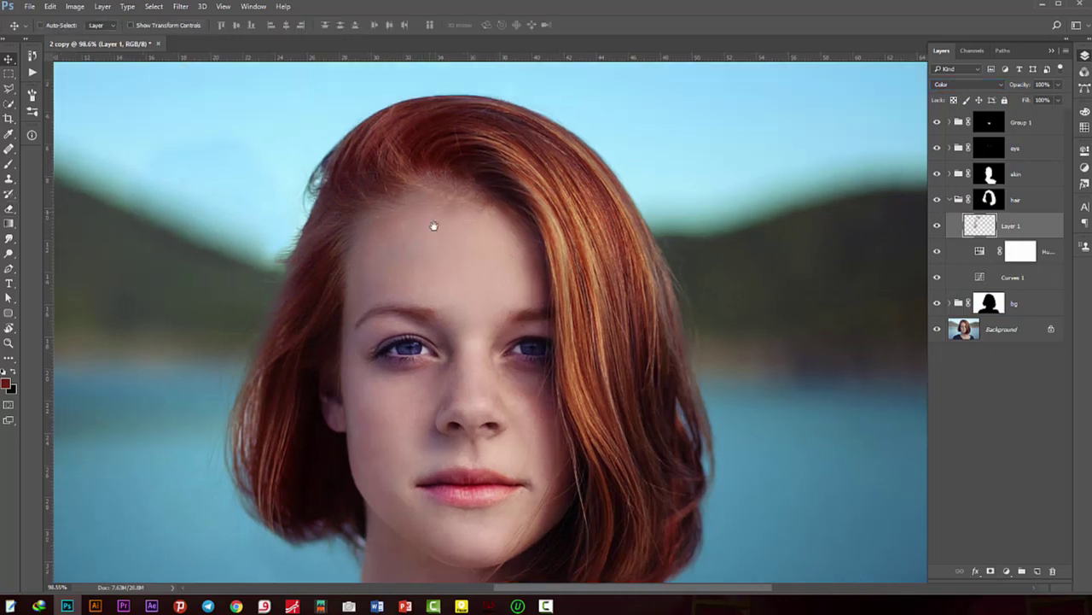
pyautogui.scroll(1, 529, 195)
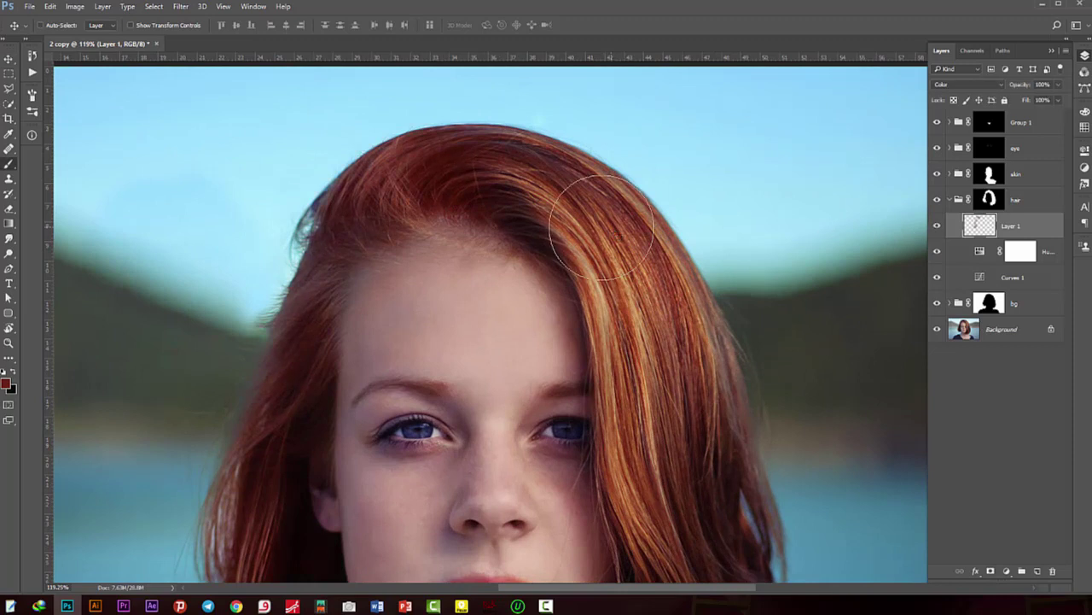
pyautogui.press('b')
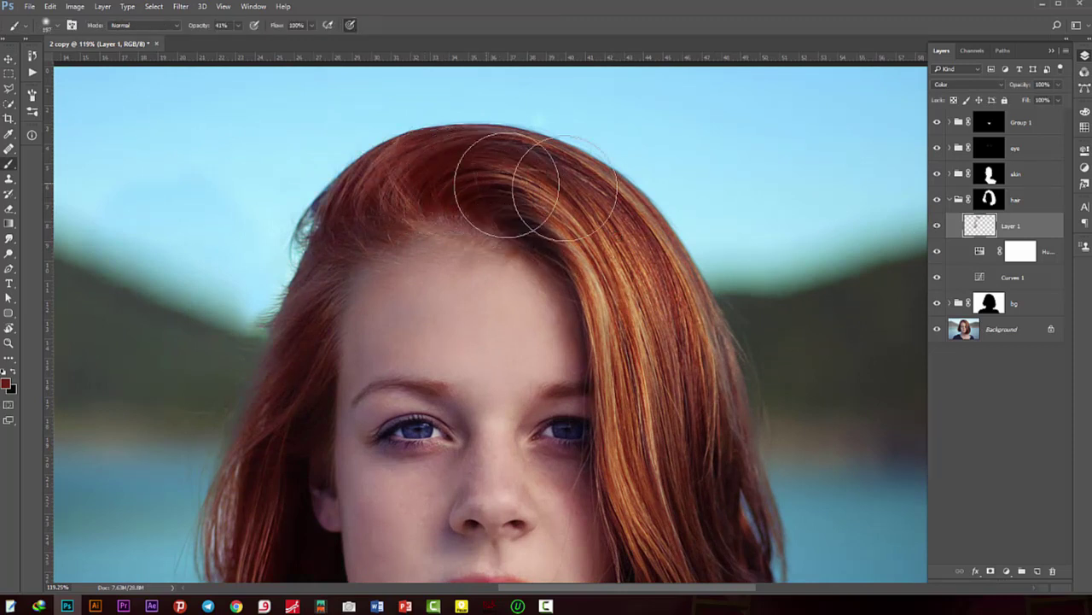
pyautogui.press('e')
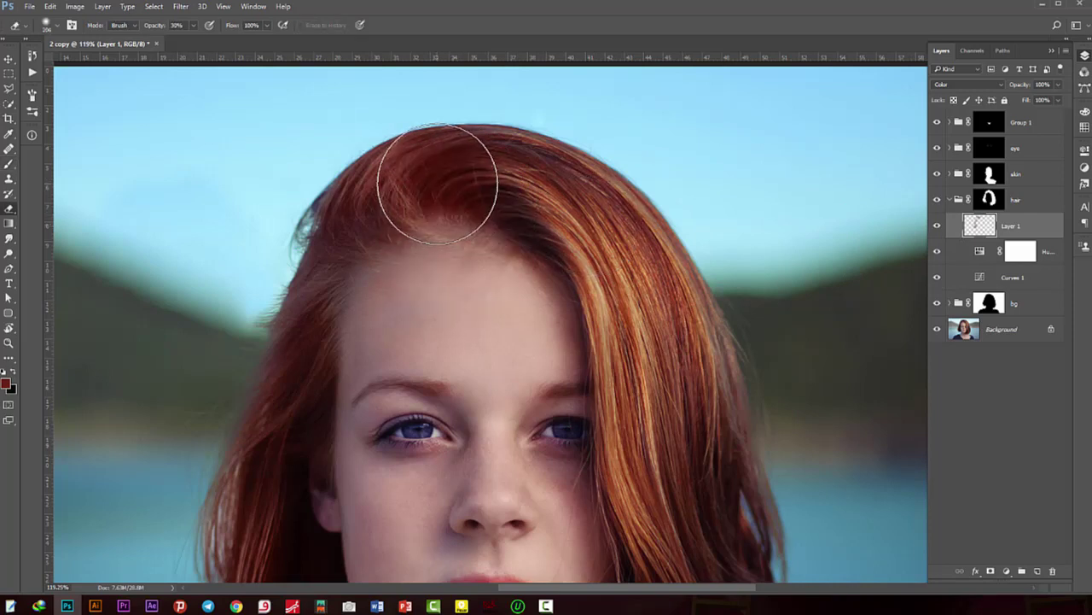
pyautogui.scroll(-3, 367, 188)
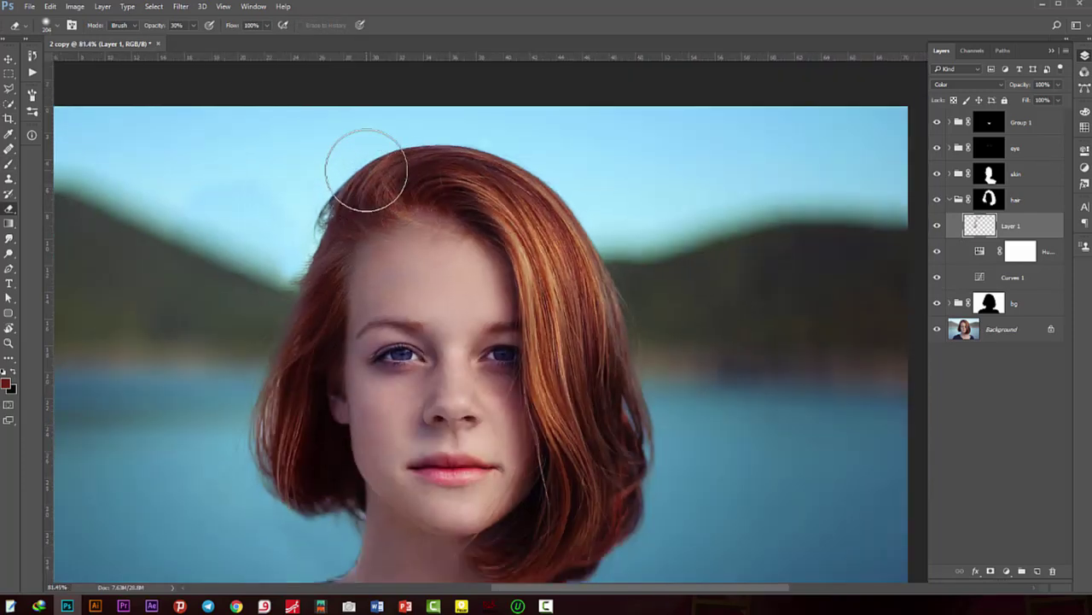
pyautogui.scroll(-2, 334, 256)
pyautogui.scroll(3, 410, 264)
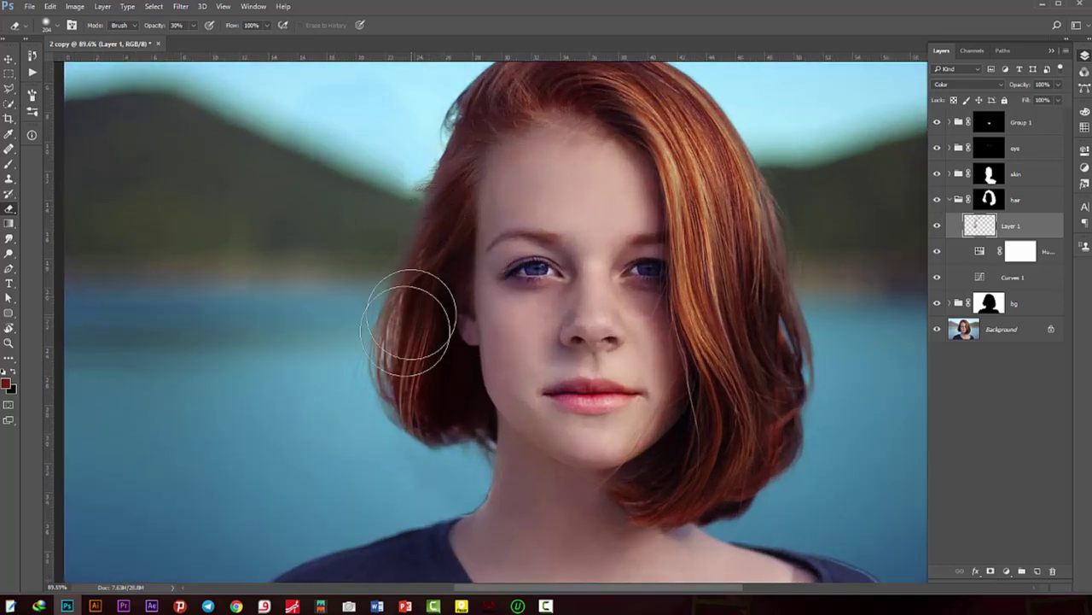
pyautogui.hscroll(5, 409, 302)
pyautogui.scroll(-2, 411, 295)
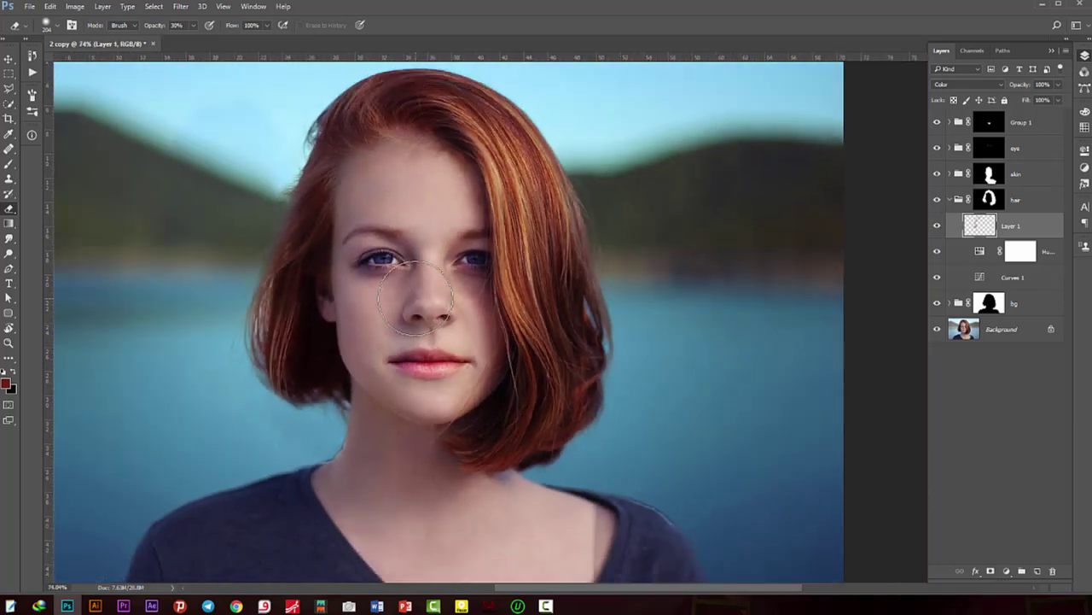
pyautogui.press('v')
pyautogui.scroll(-1, 484, 295)
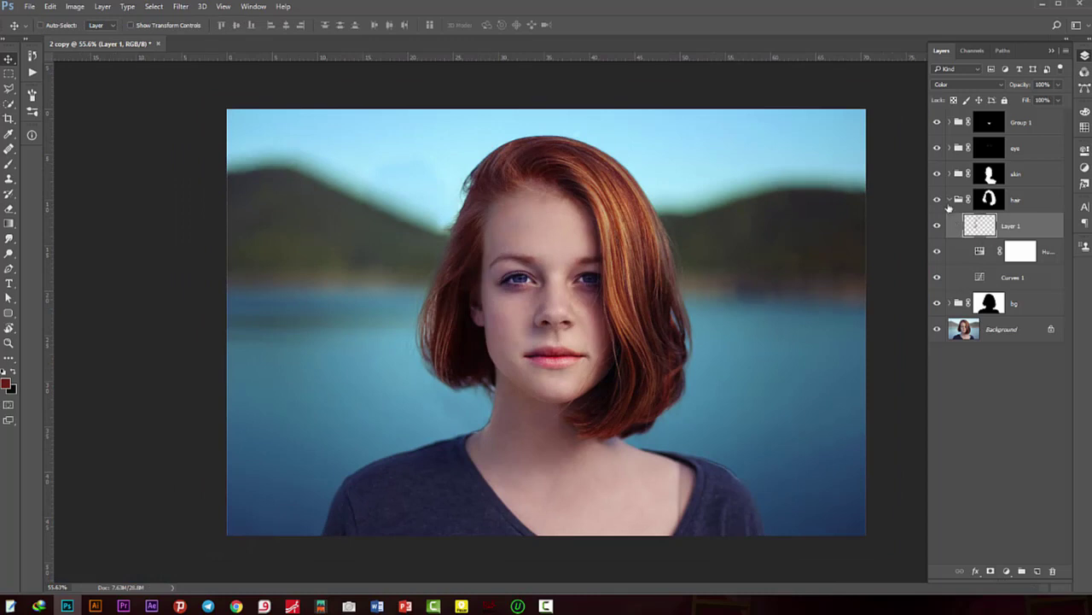
# - Collapse the hair group and rename Group 1 to 'lip'
pyautogui.click(948, 200)
pyautogui.doubleClick(1021, 122)
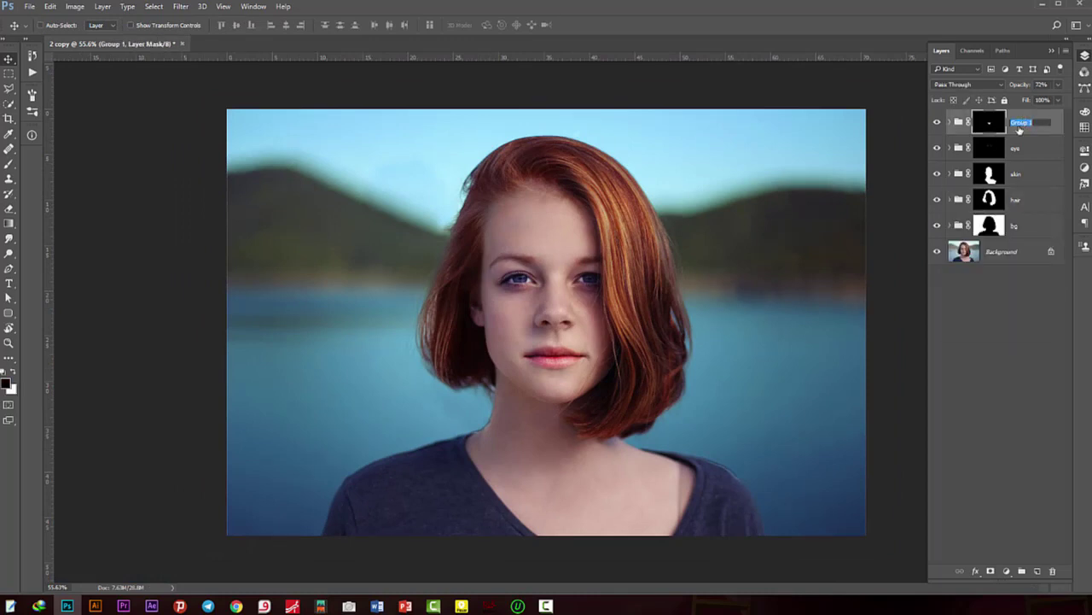
pyautogui.press('BackSpace')
pyautogui.write('lip')
pyautogui.press('Return')
pyautogui.click(949, 122)
pyautogui.click(949, 122)
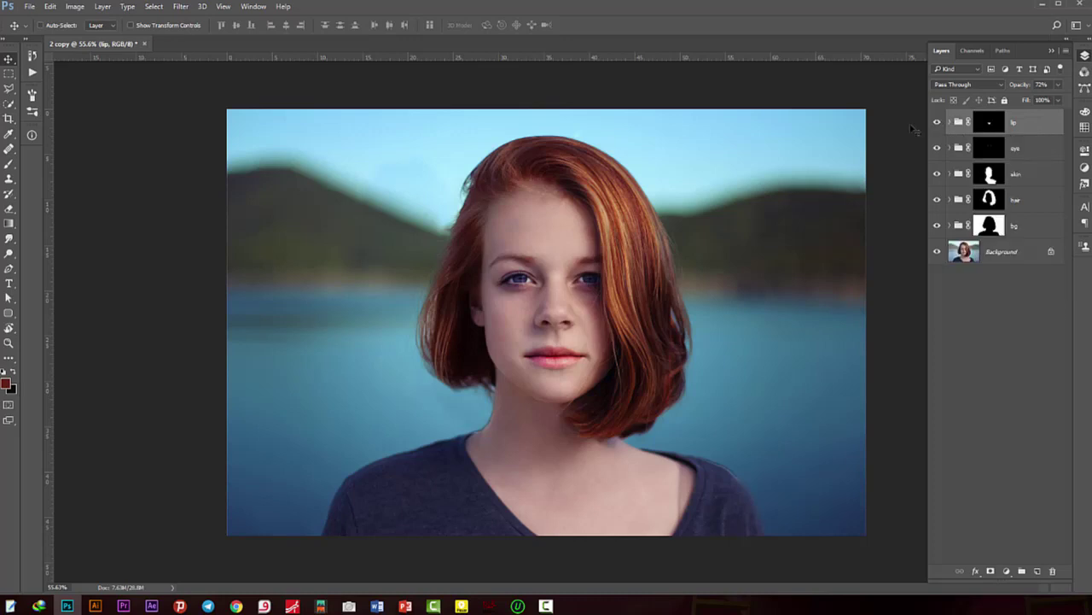
# - Group the five groups from lip to bg into Group 1, then toggle it to compare before and after
pyautogui.hotkey('ctrl', '+')
pyautogui.keyDown('shift'); pyautogui.click(1026, 228); pyautogui.keyUp('shift')
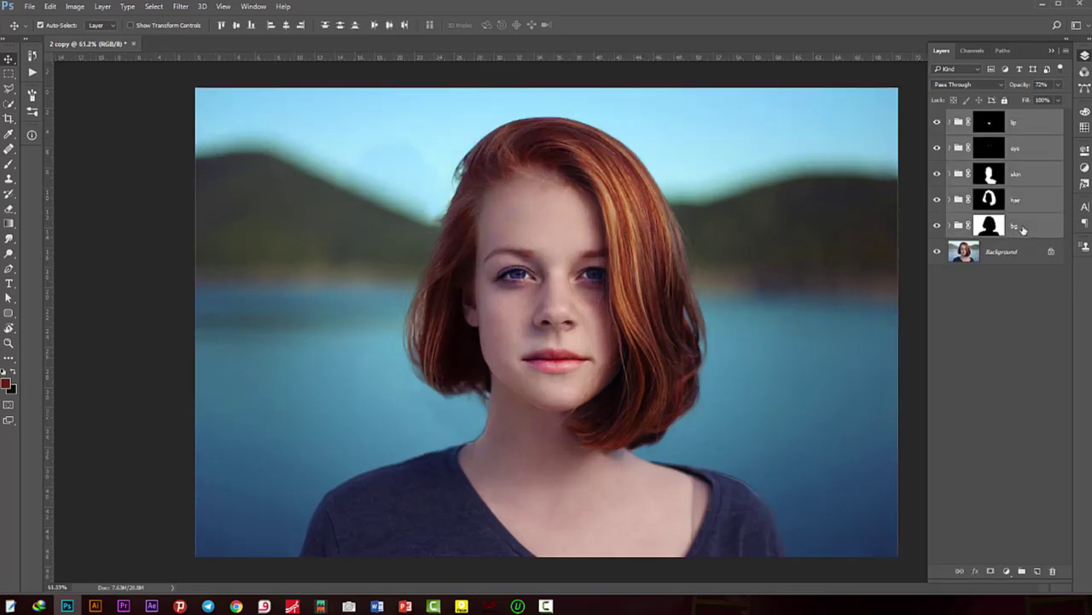
pyautogui.hotkey('ctrl', 'g')
pyautogui.click(938, 117)
pyautogui.click(938, 117)
pyautogui.click(938, 117)
pyautogui.click(937, 117)
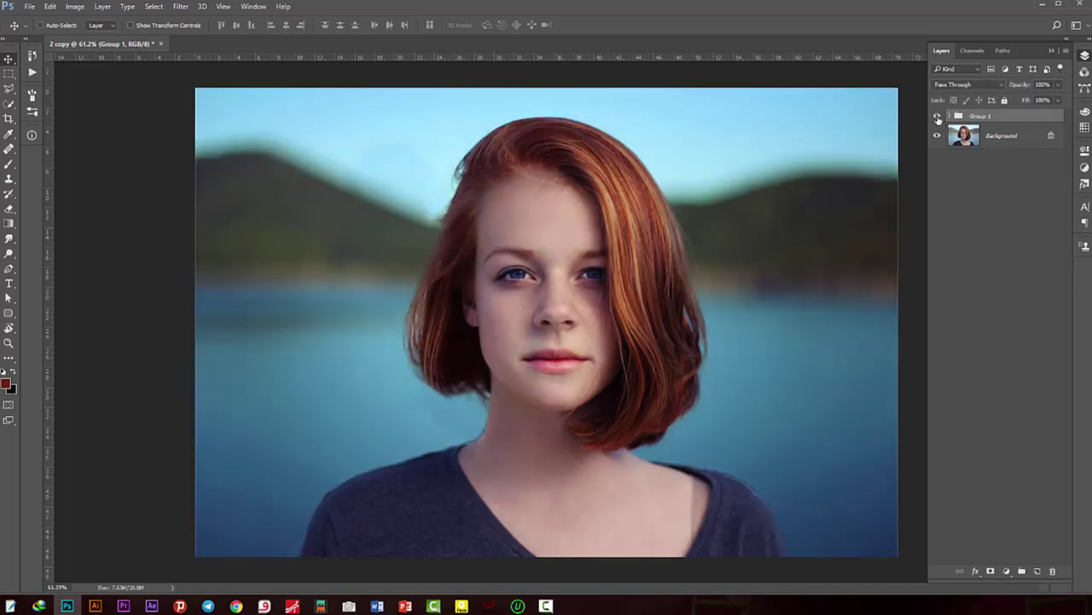
pyautogui.click(937, 117)
pyautogui.click(938, 117)
pyautogui.scroll(1, 587, 210)
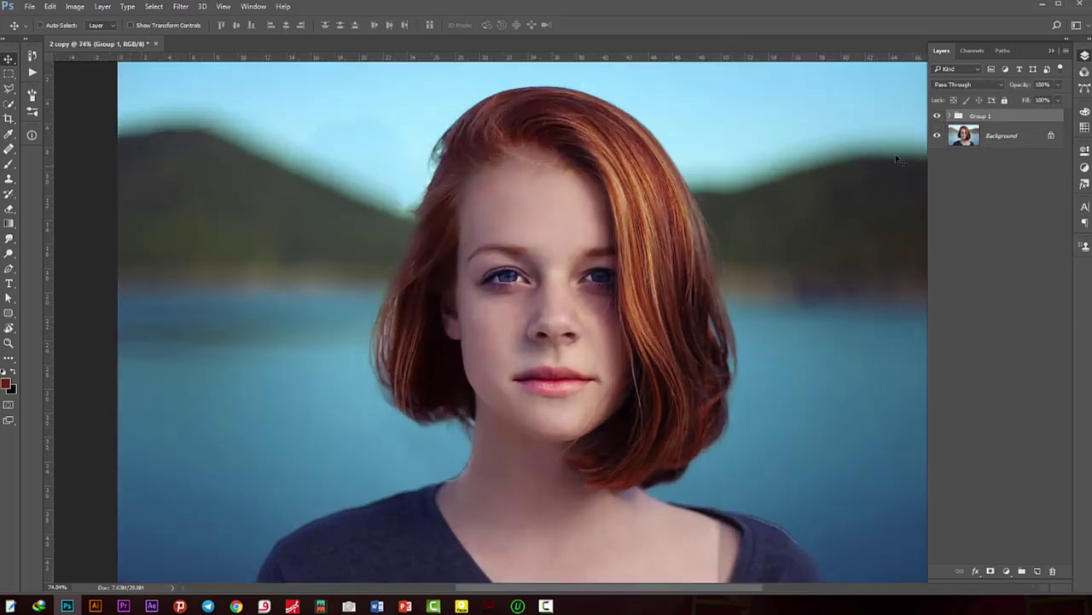
pyautogui.click(950, 116)
# - Make the Background layer active with the neck and shirt in view
pyautogui.click(1032, 136)
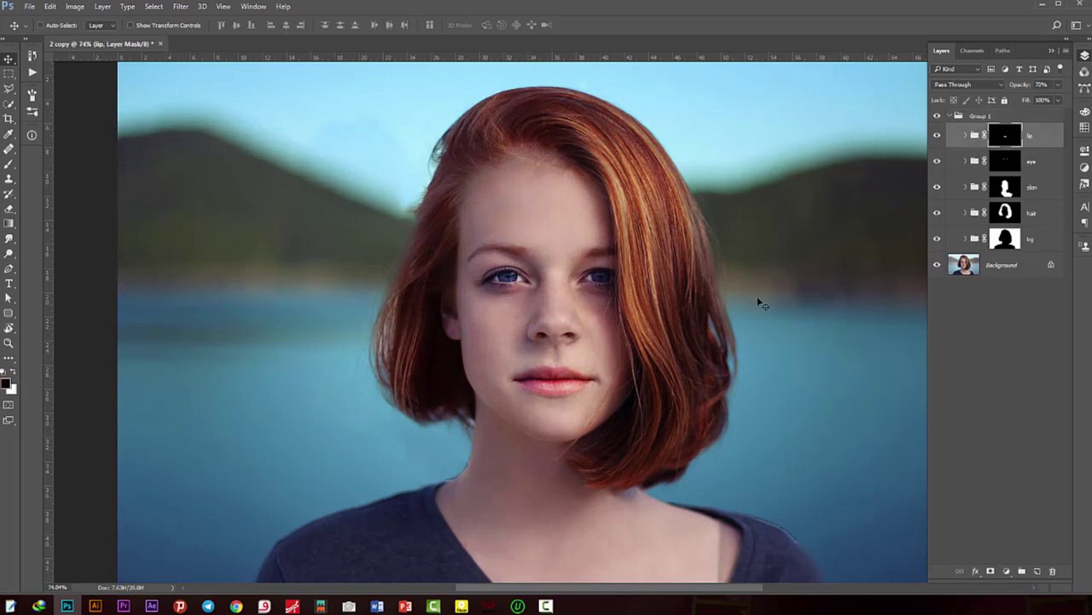
pyautogui.scroll(1, 668, 395)
pyautogui.moveTo(580, 504); pyautogui.dragTo(571, 358)
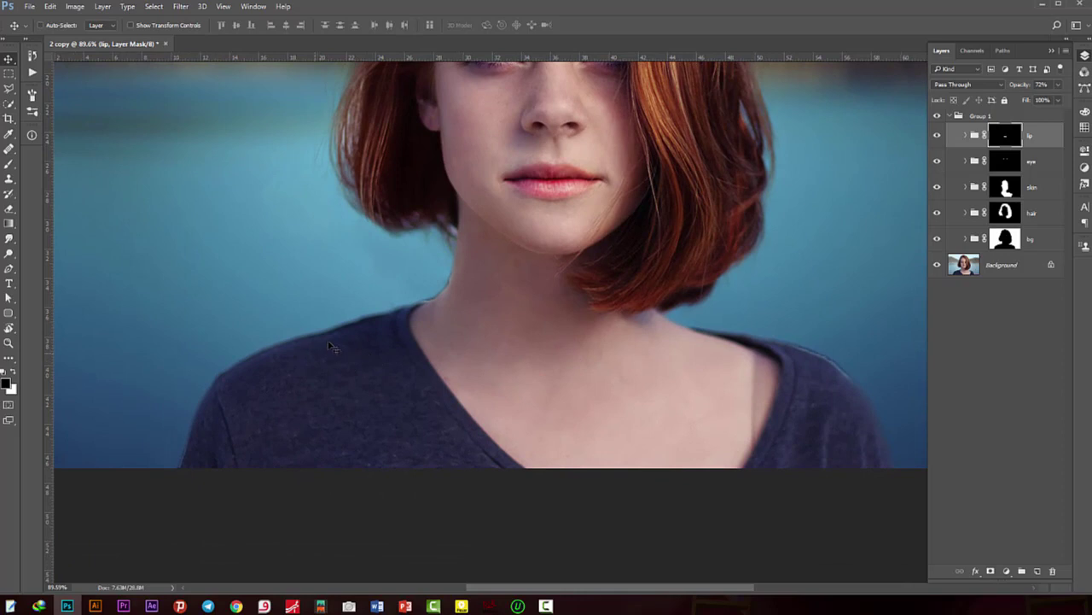
pyautogui.click(964, 265)
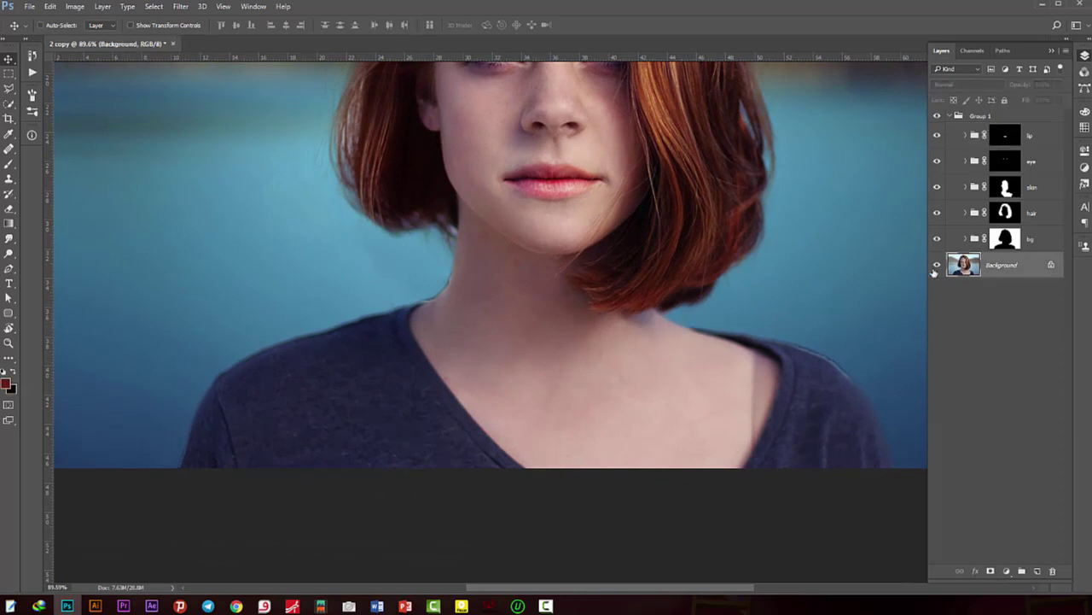
pyautogui.scroll(1, 649, 344)
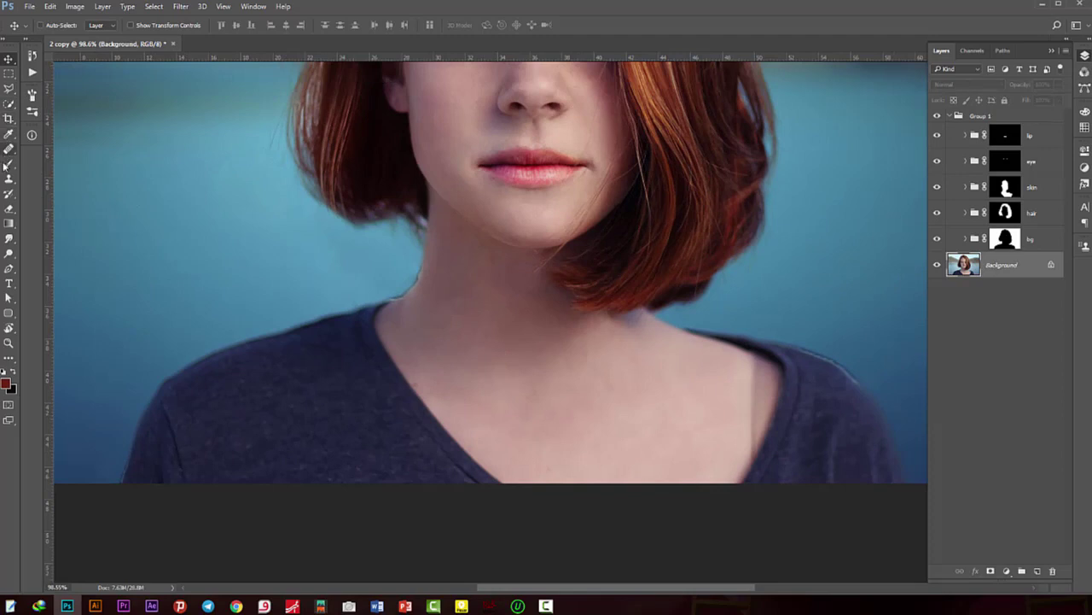
# - Quick-select the dark shirt across both shoulders and up to the neckline
pyautogui.click(8, 106)
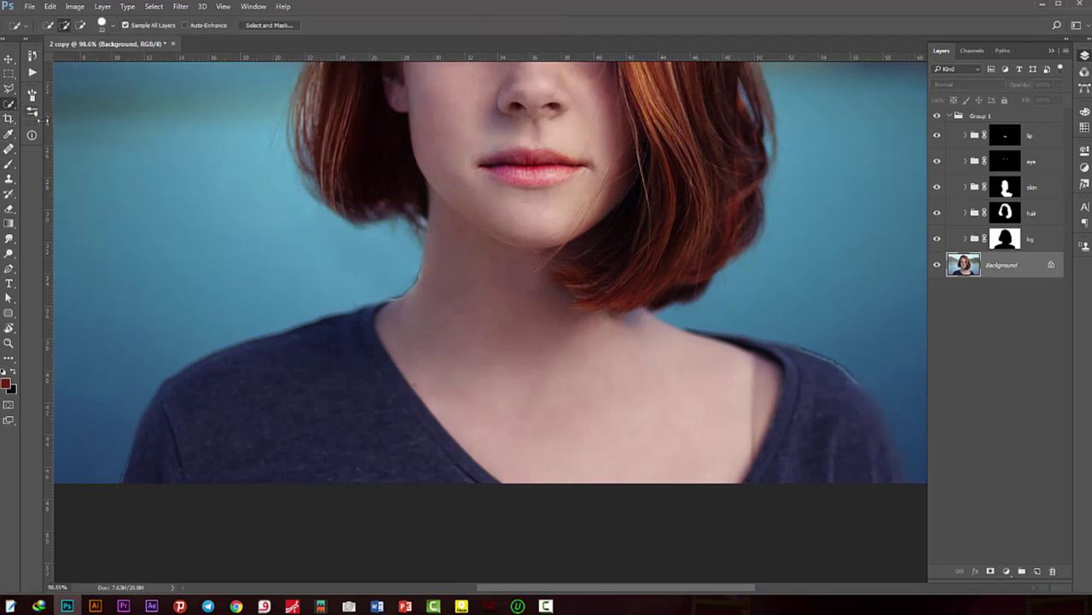
pyautogui.press(']')
pyautogui.press(']')
pyautogui.press(']')
pyautogui.moveTo(279, 395); pyautogui.dragTo(834, 476)
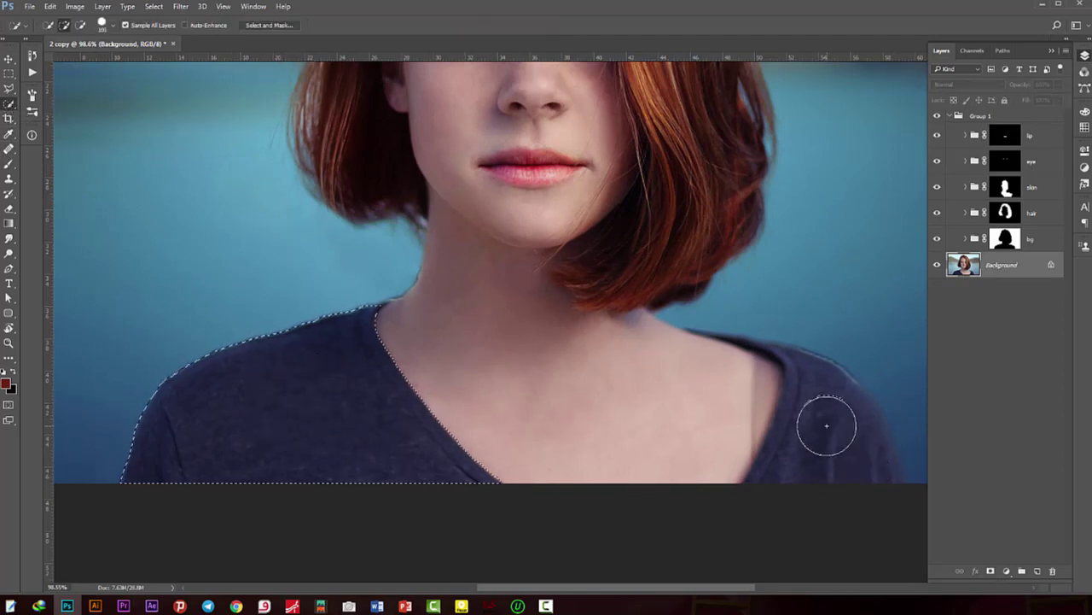
pyautogui.moveTo(825, 410); pyautogui.dragTo(871, 463)
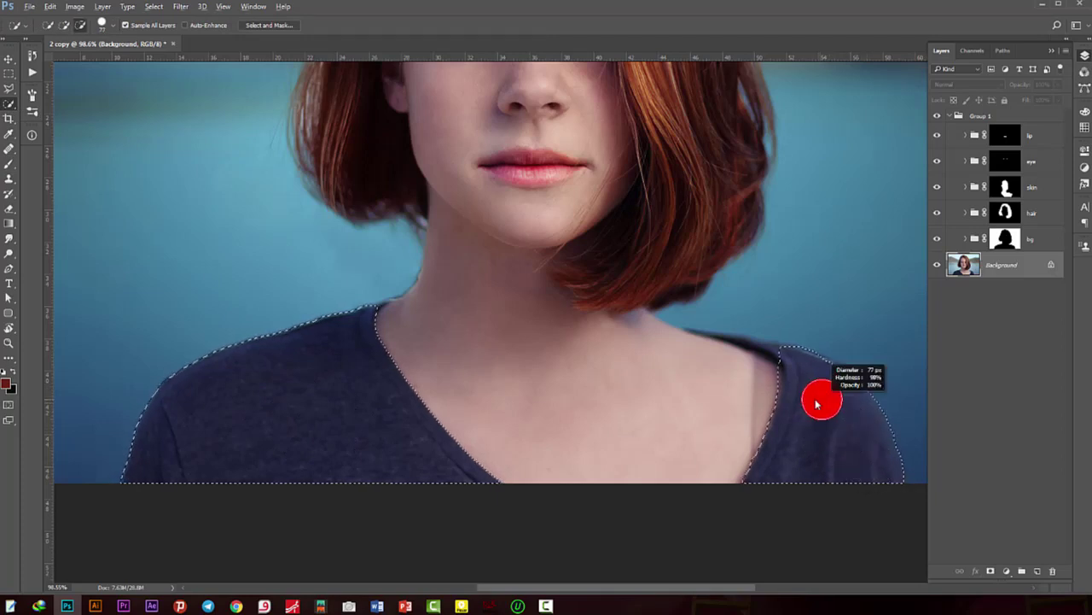
pyautogui.moveTo(788, 373)
pyautogui.mouseDown()
pyautogui.moveTo(749, 343)
pyautogui.moveTo(787, 321)
pyautogui.moveTo(817, 370)
pyautogui.mouseUp()
# - Subtract the neck corner from the shirt selection to clean up its edge
pyautogui.keyDown('alt'); pyautogui.click(706, 319); pyautogui.keyUp('alt')
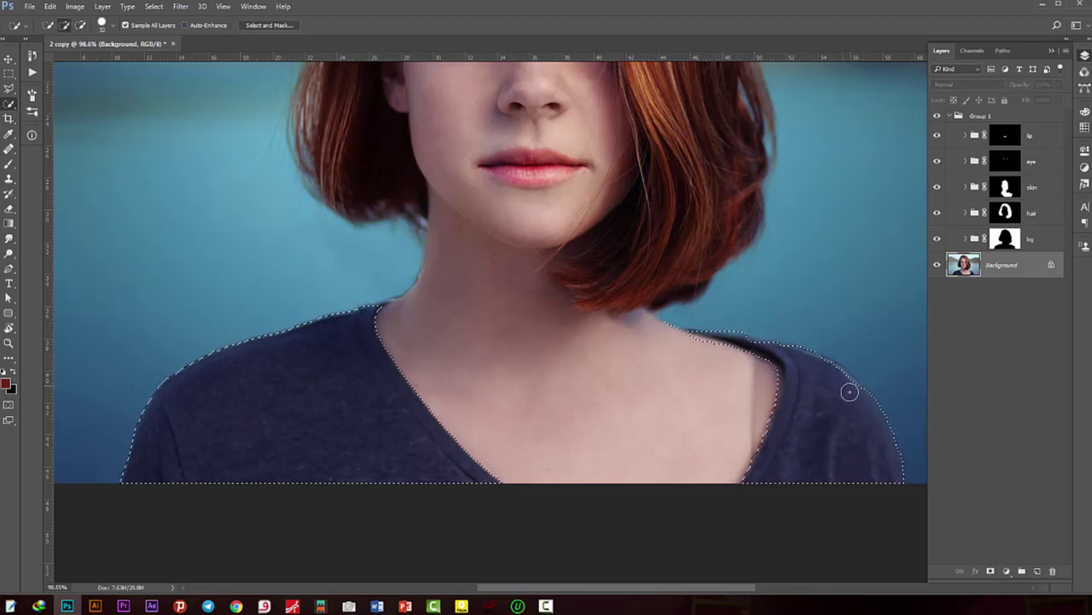
pyautogui.scroll(-1, 769, 415)
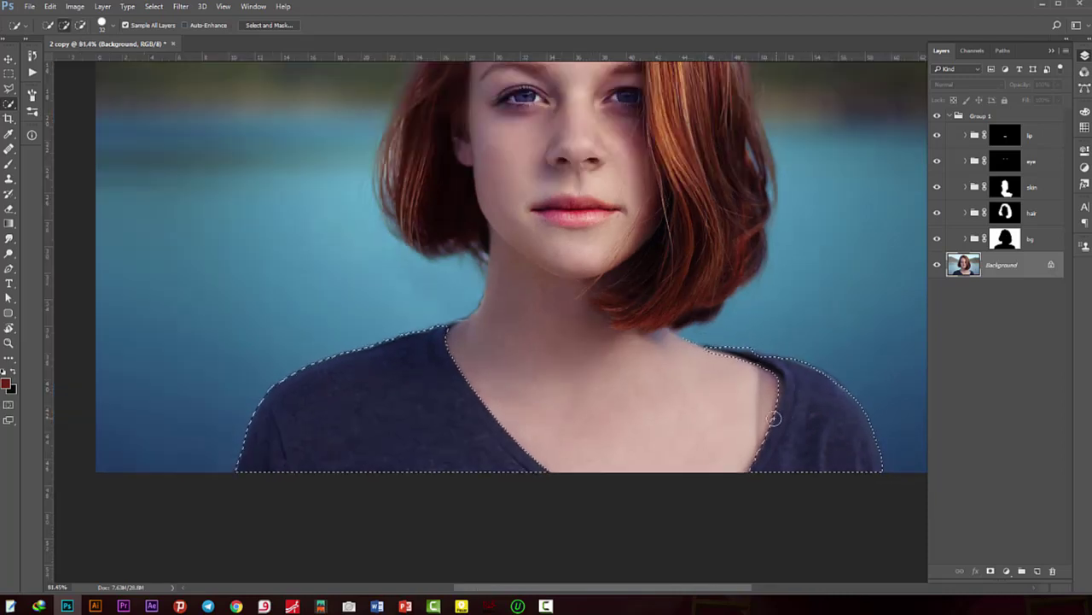
pyautogui.scroll(-1, 597, 393)
pyautogui.scroll(-1, 503, 389)
pyautogui.scroll(1, 488, 392)
pyautogui.scroll(3, 495, 464)
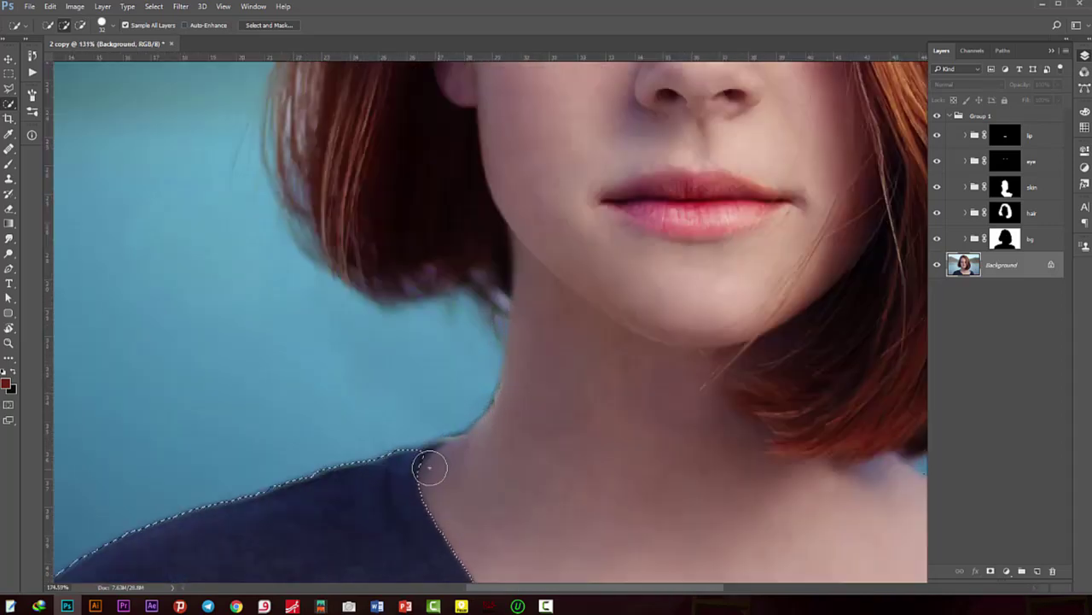
pyautogui.scroll(1, 429, 463)
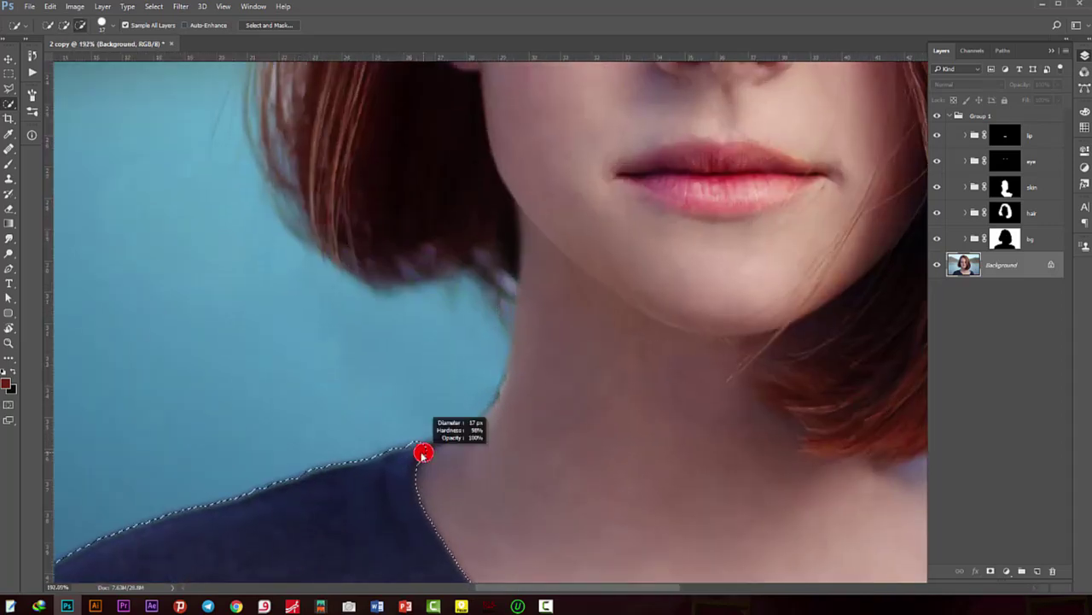
pyautogui.moveTo(420, 447); pyautogui.dragTo(434, 442)
pyautogui.scroll(-2, 434, 442)
pyautogui.scroll(-2, 512, 427)
pyautogui.scroll(-1, 597, 478)
pyautogui.scroll(2, 717, 510)
pyautogui.scroll(-2, 717, 509)
pyautogui.scroll(1, 690, 410)
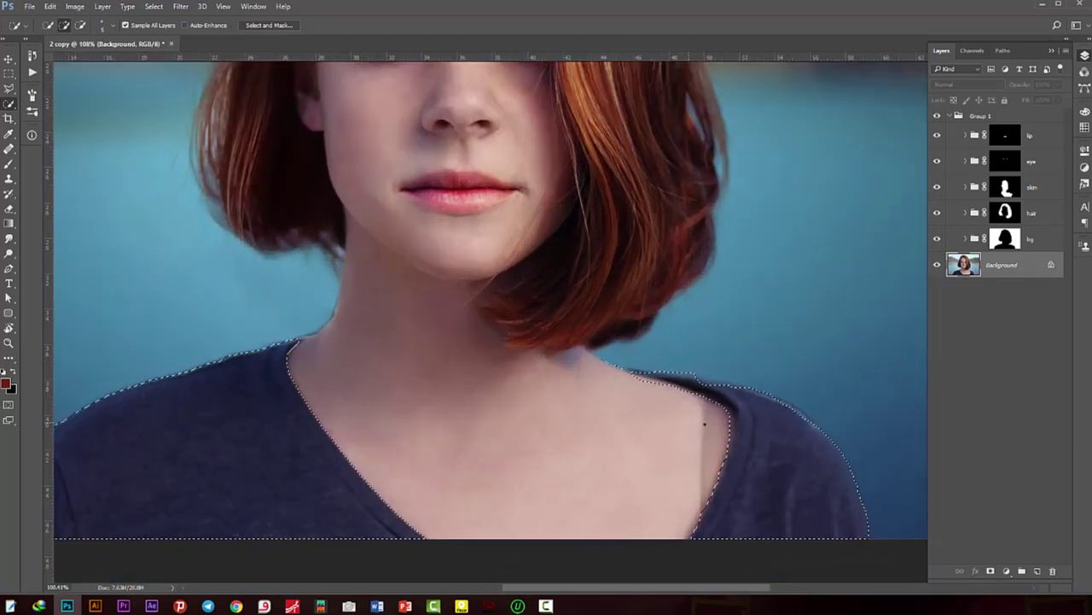
# - Add a shirt-masked Curves adjustment with the shadows pulled down and the highlights lifted
pyautogui.click(1008, 571)
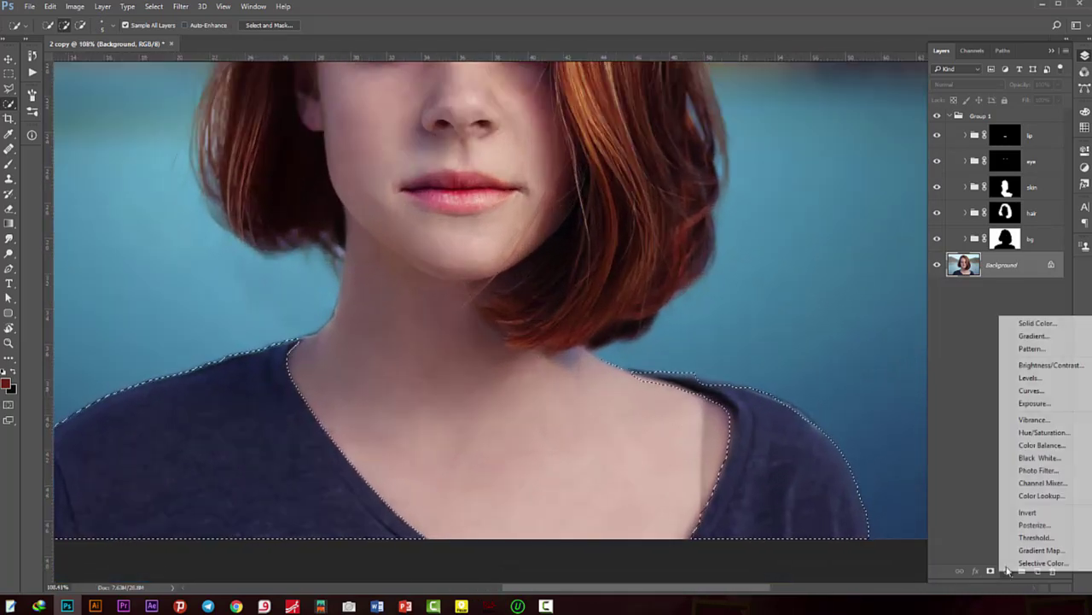
pyautogui.click(1031, 393)
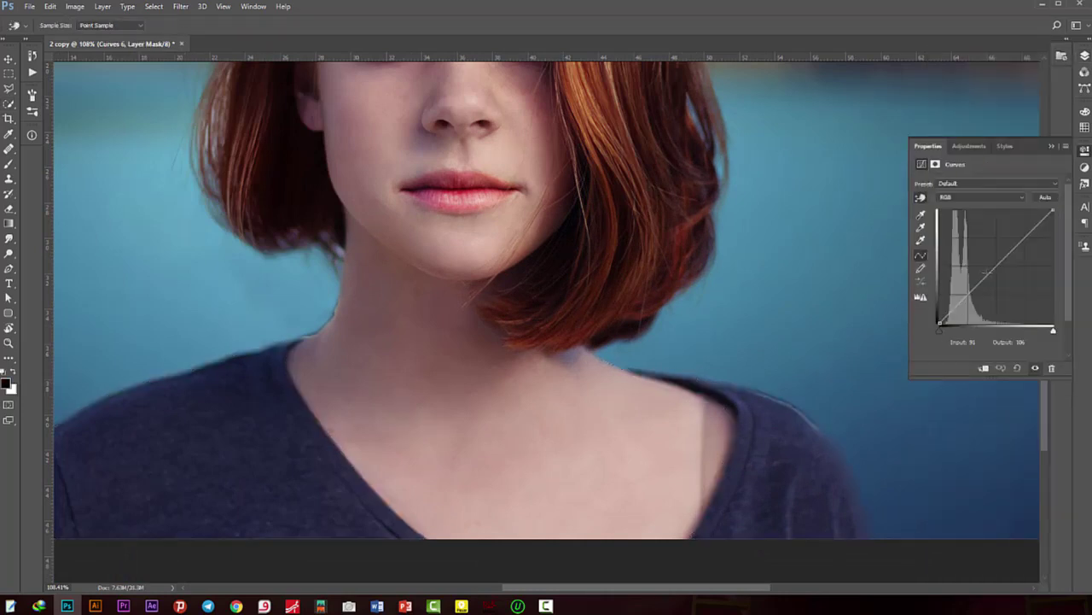
pyautogui.click(995, 266)
pyautogui.moveTo(972, 291); pyautogui.dragTo(972, 297)
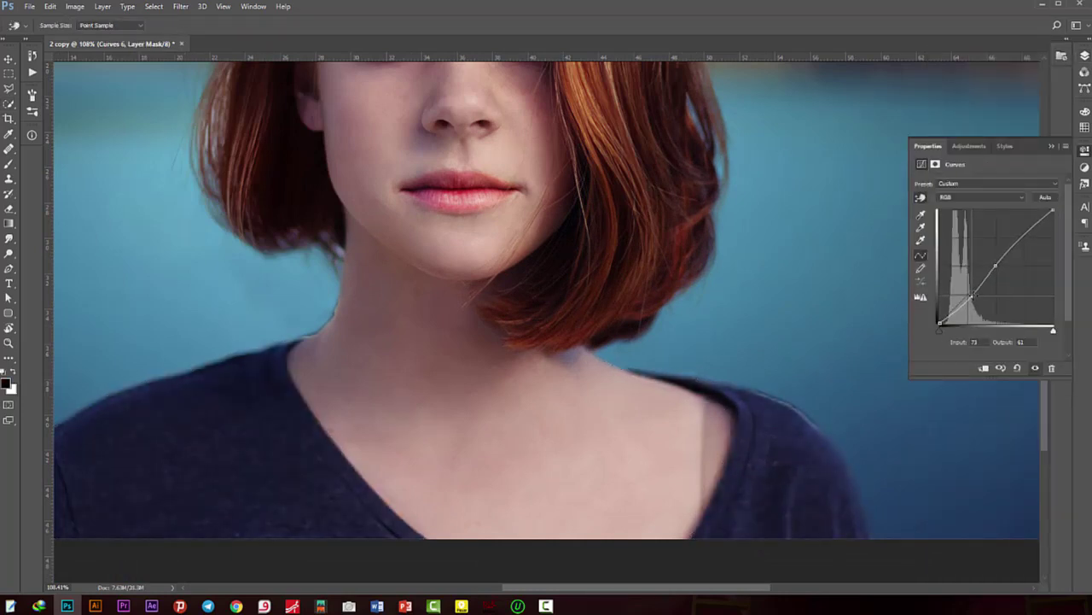
pyautogui.moveTo(1023, 240); pyautogui.dragTo(1022, 228)
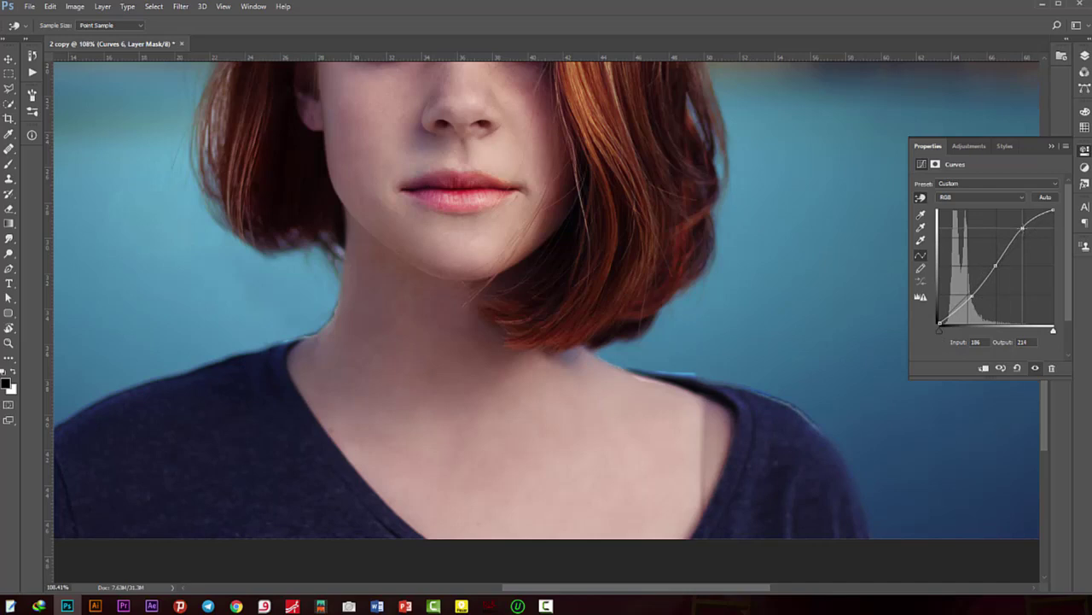
pyautogui.click(1085, 56)
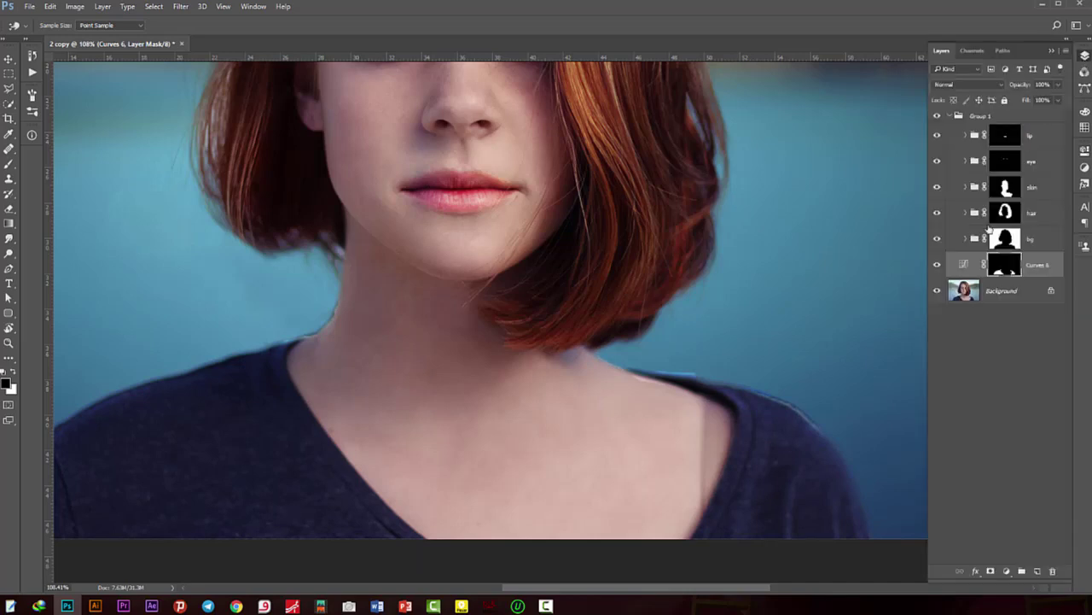
pyautogui.rightClick(999, 270)
# - Refine the Curves 6 mask along both collar edges with a wider radius and a 1.3 px feather
pyautogui.click(1014, 364)
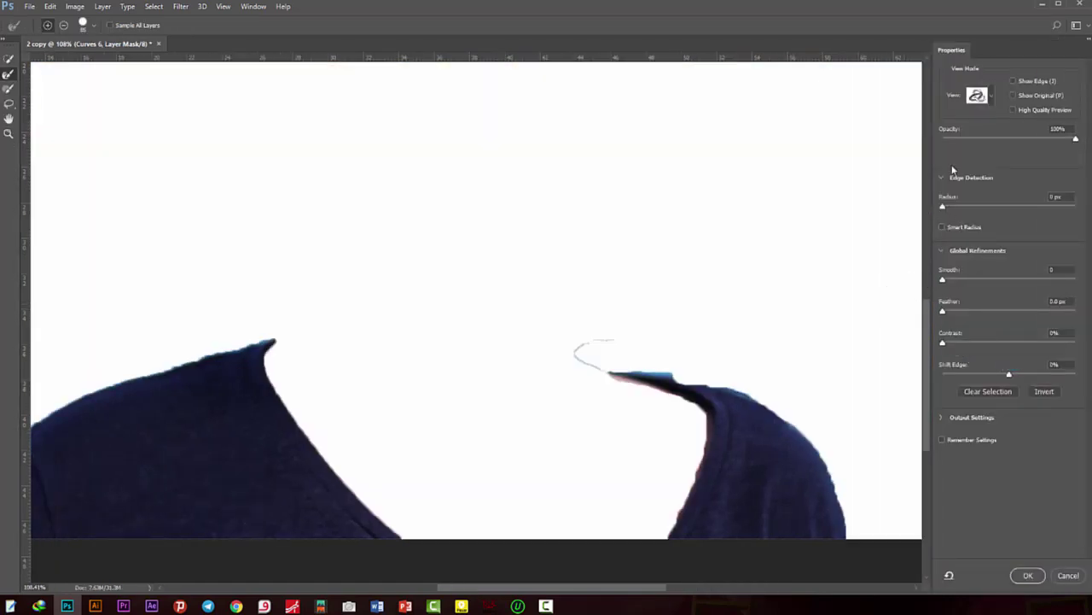
pyautogui.moveTo(943, 207); pyautogui.dragTo(951, 206)
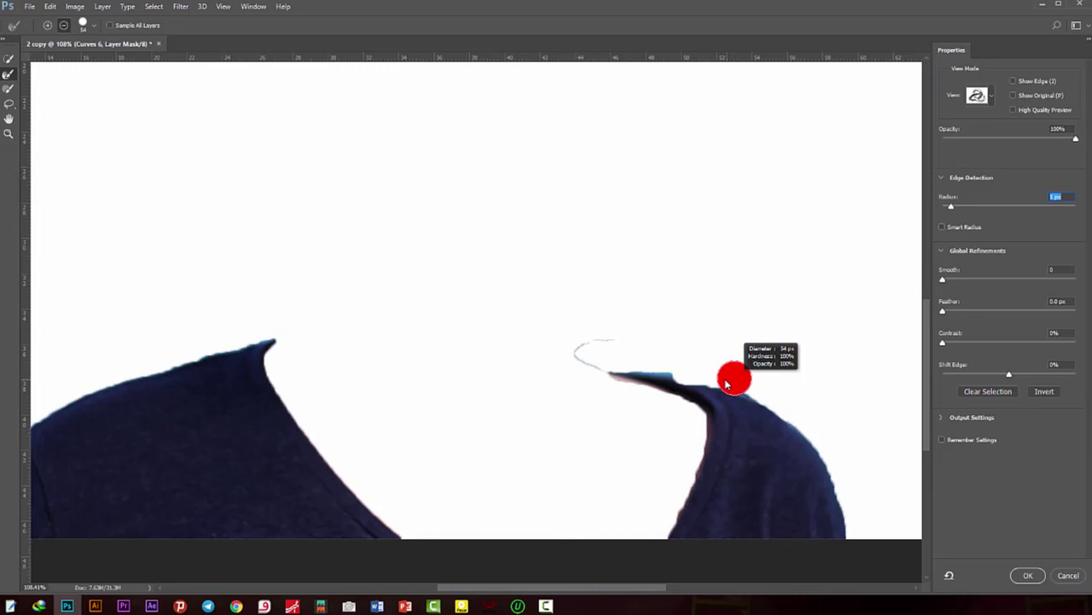
pyautogui.moveTo(672, 376); pyautogui.dragTo(724, 383)
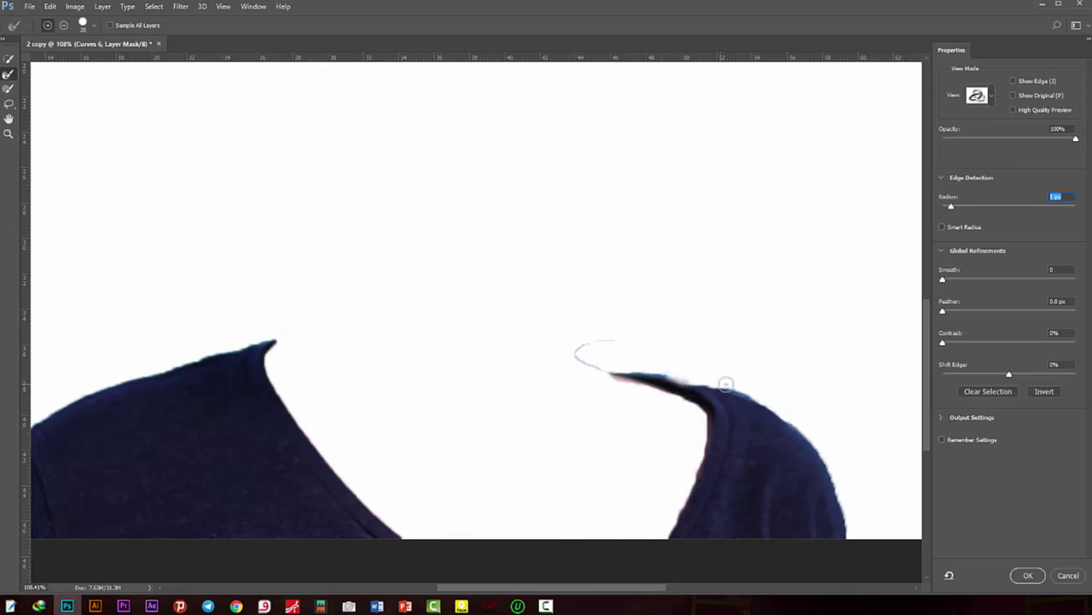
pyautogui.moveTo(777, 416)
pyautogui.mouseDown()
pyautogui.moveTo(815, 450)
pyautogui.moveTo(843, 529)
pyautogui.mouseUp()
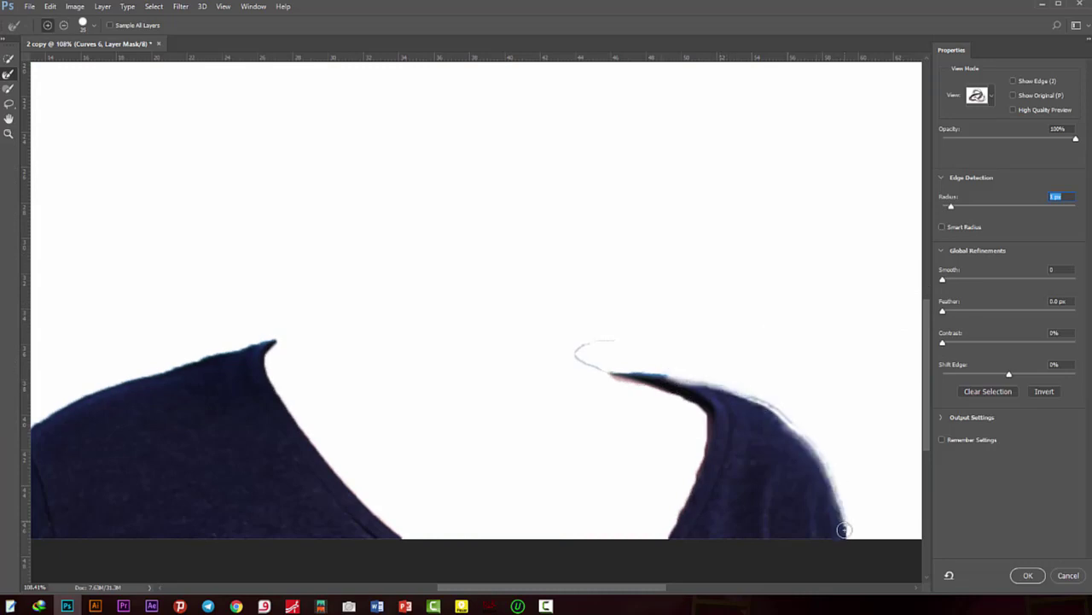
pyautogui.moveTo(587, 430); pyautogui.dragTo(793, 364)
pyautogui.moveTo(463, 287); pyautogui.dragTo(417, 288)
pyautogui.moveTo(245, 357)
pyautogui.mouseDown()
pyautogui.moveTo(188, 438)
pyautogui.moveTo(186, 468)
pyautogui.mouseUp()
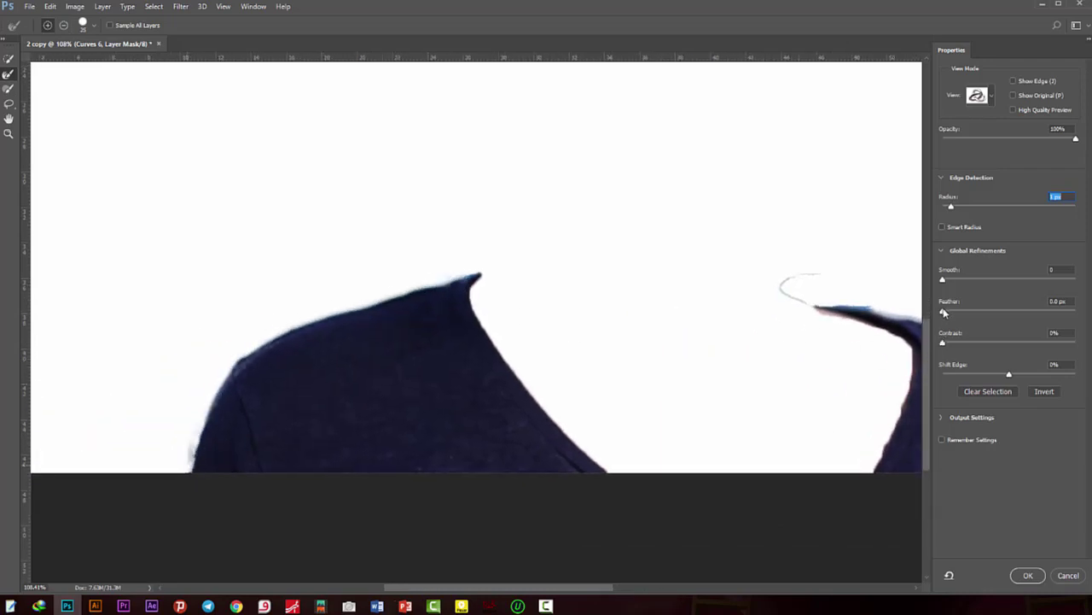
pyautogui.click(968, 310)
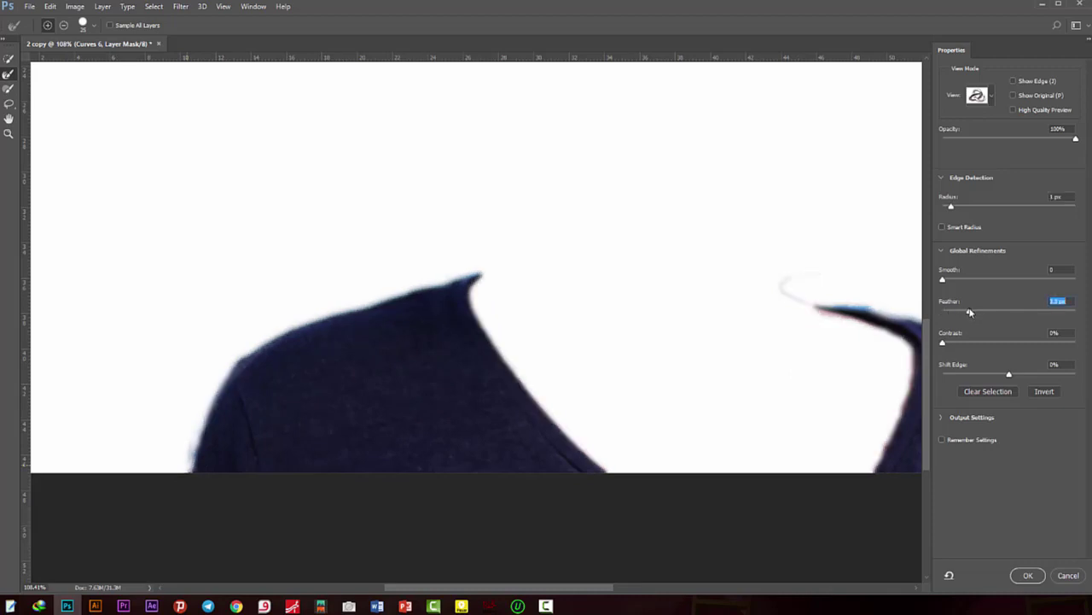
pyautogui.click(1028, 577)
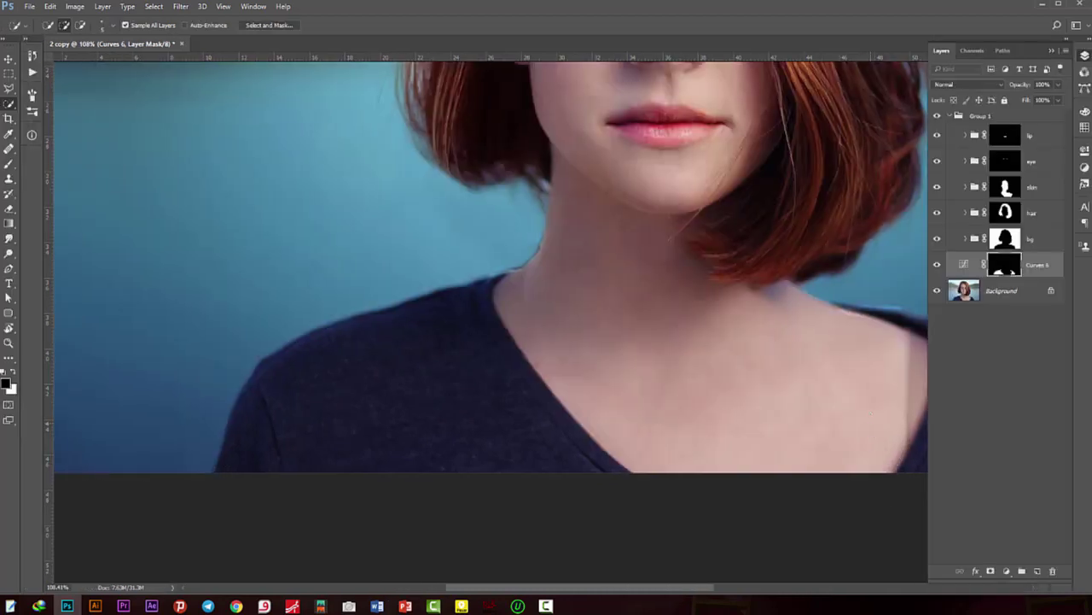
# - Pan and zoom the view to inspect the darkened shirt
pyautogui.moveTo(859, 383)
pyautogui.mouseDown()
pyautogui.moveTo(759, 341)
pyautogui.moveTo(658, 330)
pyautogui.mouseUp()
pyautogui.scroll(-2, 658, 329)
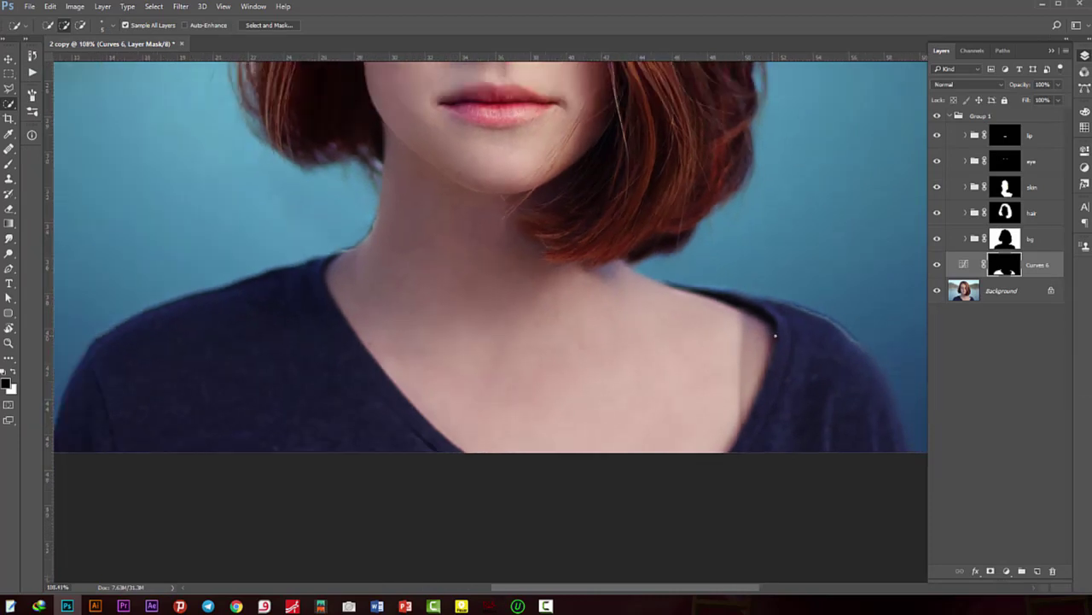
pyautogui.scroll(-2, 725, 358)
pyautogui.scroll(-2, 754, 382)
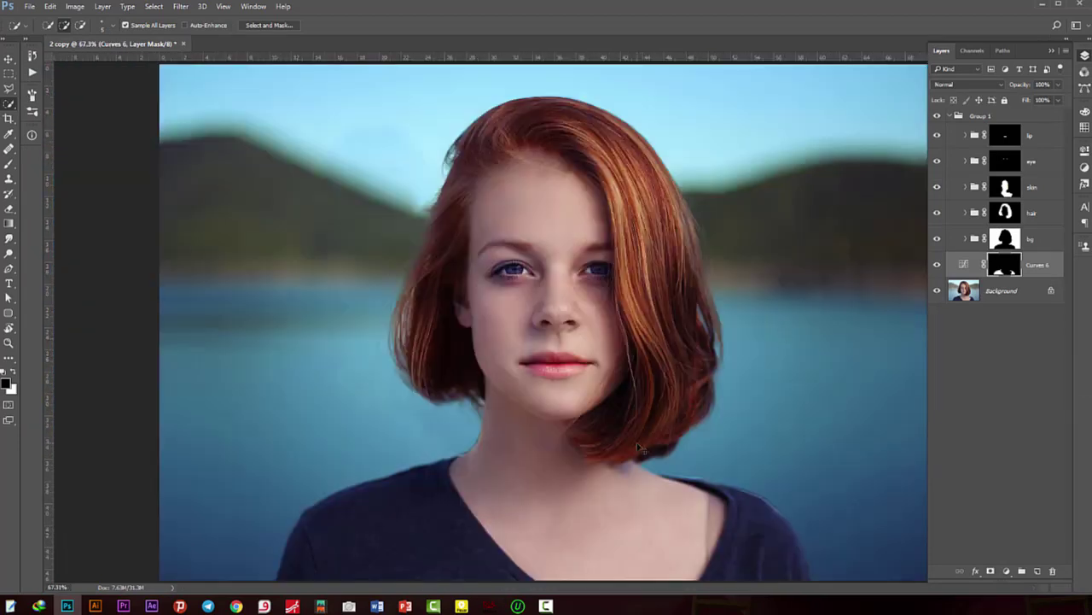
pyautogui.scroll(2, 751, 419)
pyautogui.scroll(1, 812, 288)
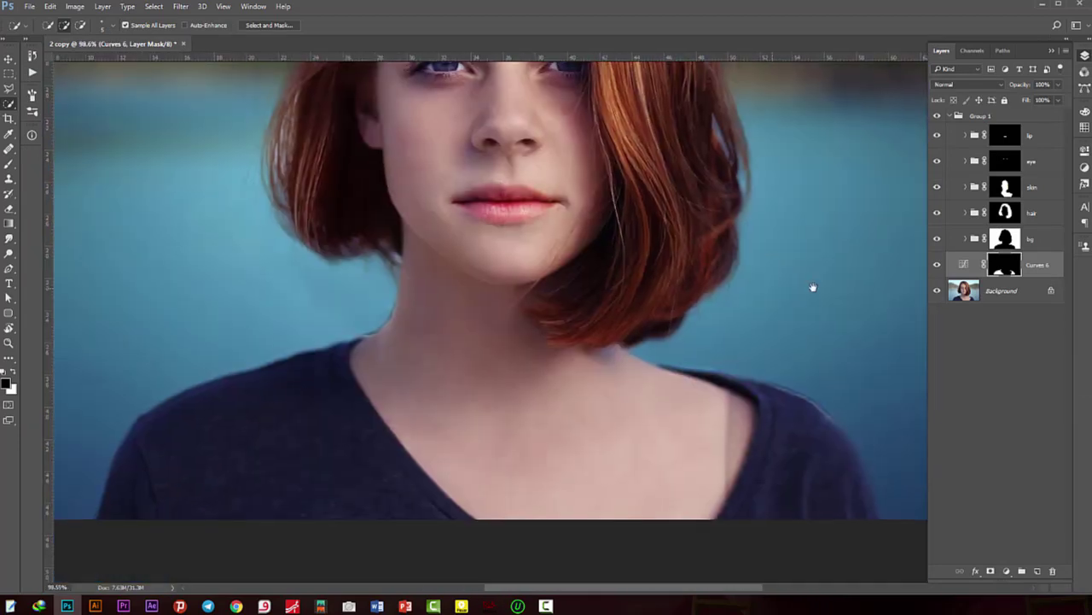
# - Deepen the Curves 6 shadows, raise the highlight to about 189/218, and add a midtone point
pyautogui.click(963, 265)
pyautogui.moveTo(972, 287); pyautogui.dragTo(972, 301)
pyautogui.moveTo(1023, 229); pyautogui.dragTo(1021, 220)
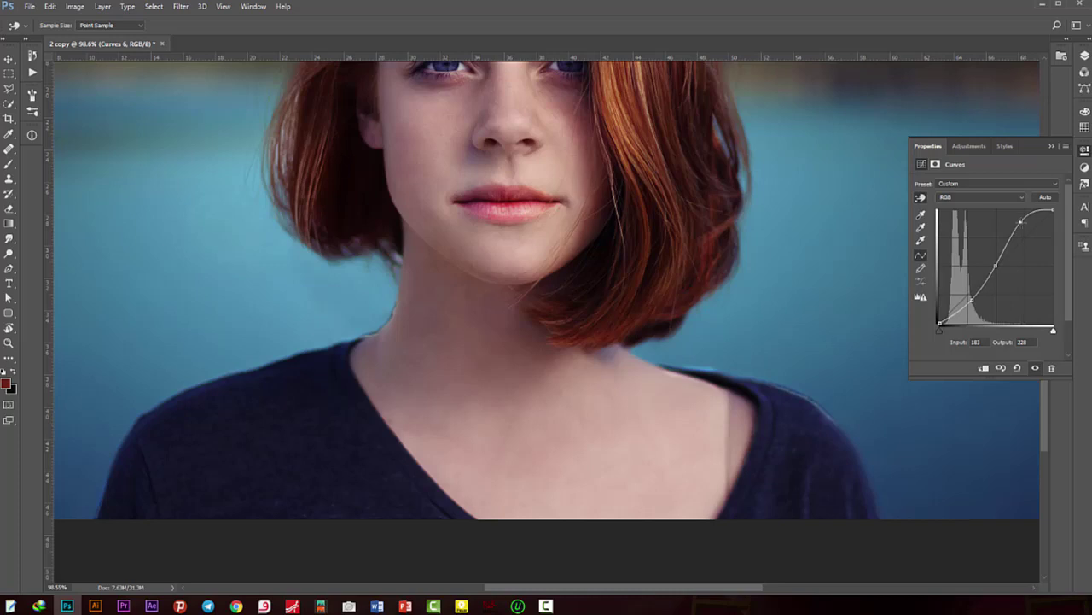
pyautogui.moveTo(828, 293); pyautogui.dragTo(823, 295)
pyautogui.scroll(-2, 824, 295)
pyautogui.scroll(1, 755, 458)
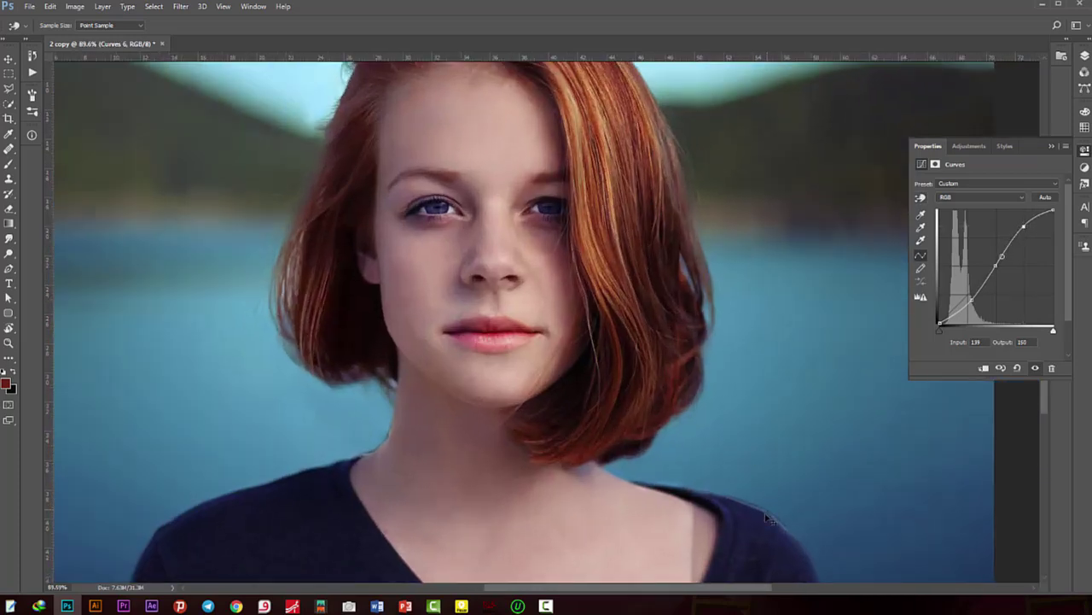
pyautogui.scroll(2, 766, 518)
pyautogui.scroll(2, 800, 510)
pyautogui.scroll(2, 708, 422)
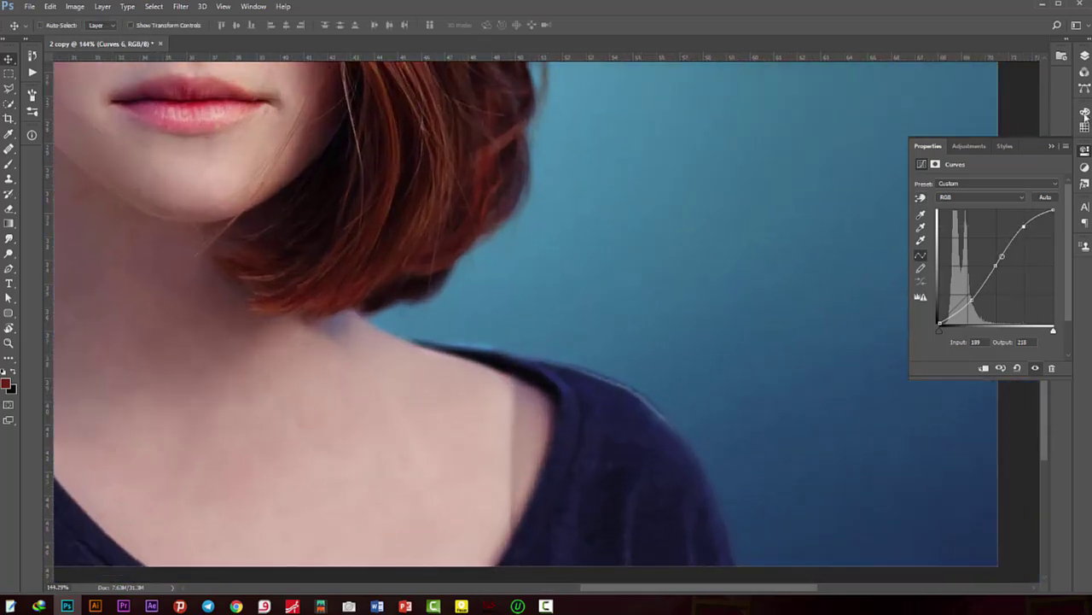
# - Select the bg group's mask and zoom in on the right shoulder
pyautogui.click(1084, 56)
pyautogui.click(938, 239)
pyautogui.click(938, 239)
pyautogui.click(993, 238)
pyautogui.click(967, 238)
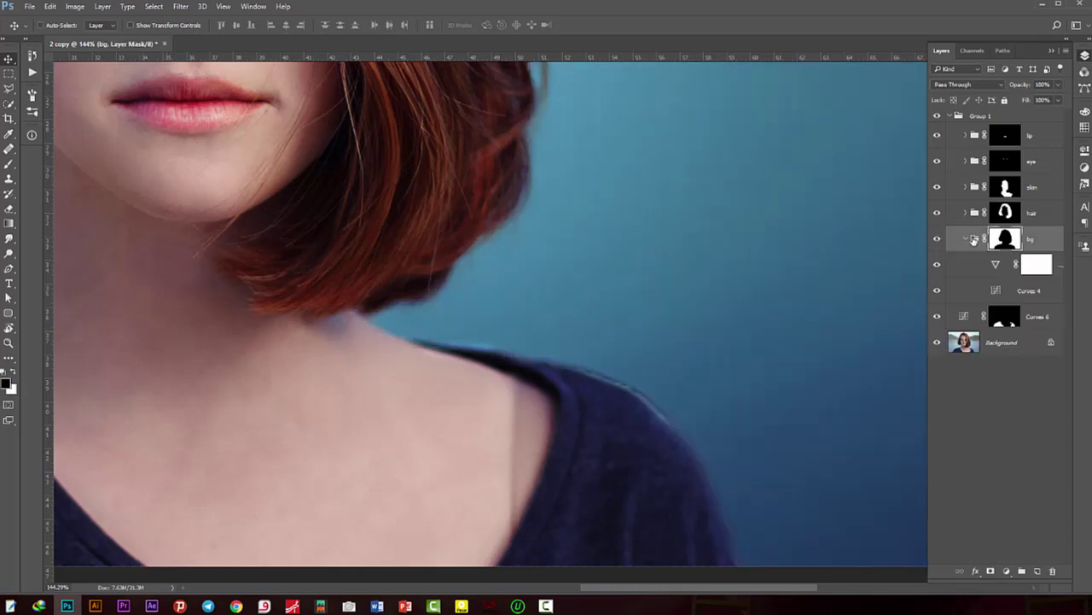
pyautogui.scroll(2, 672, 413)
pyautogui.scroll(1, 658, 390)
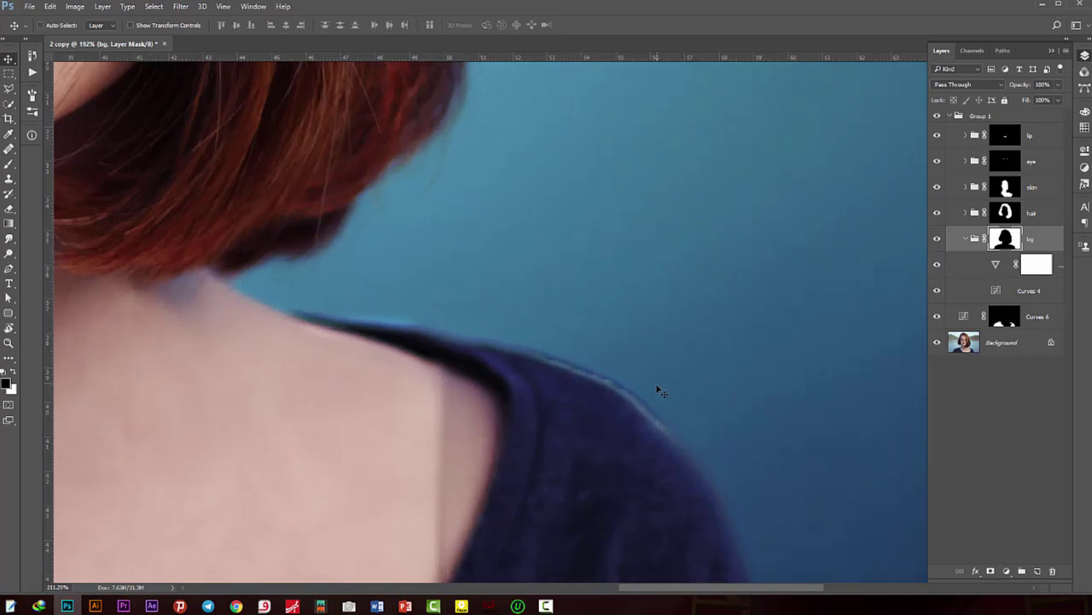
pyautogui.scroll(1, 663, 396)
pyautogui.scroll(1, 709, 350)
pyautogui.scroll(1, 751, 307)
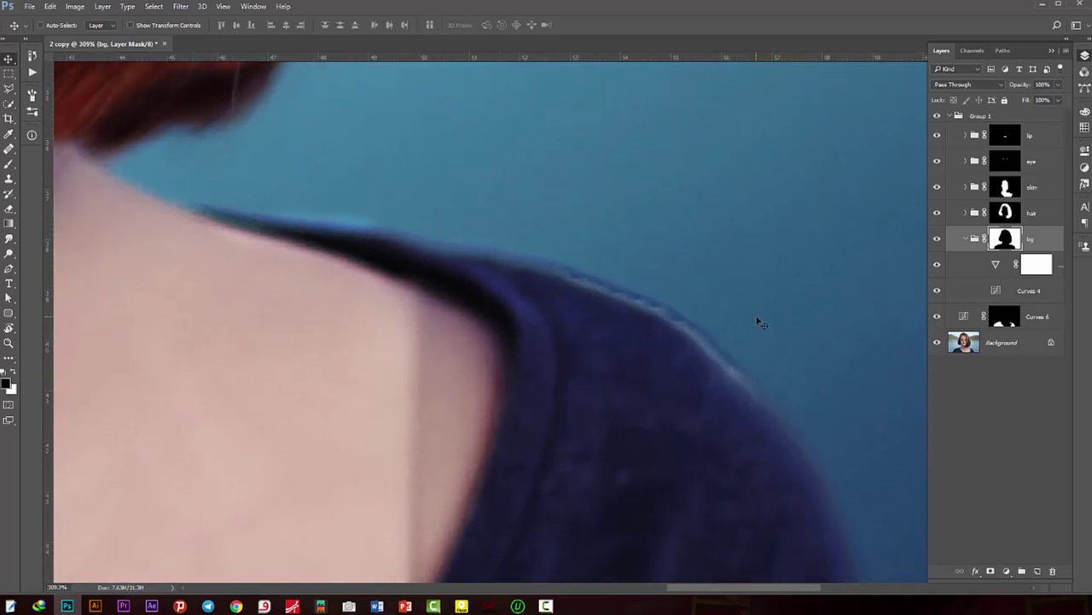
# - Brush along the shoulder edge on the bg mask, undo it, and switch to painting white
pyautogui.press('b')
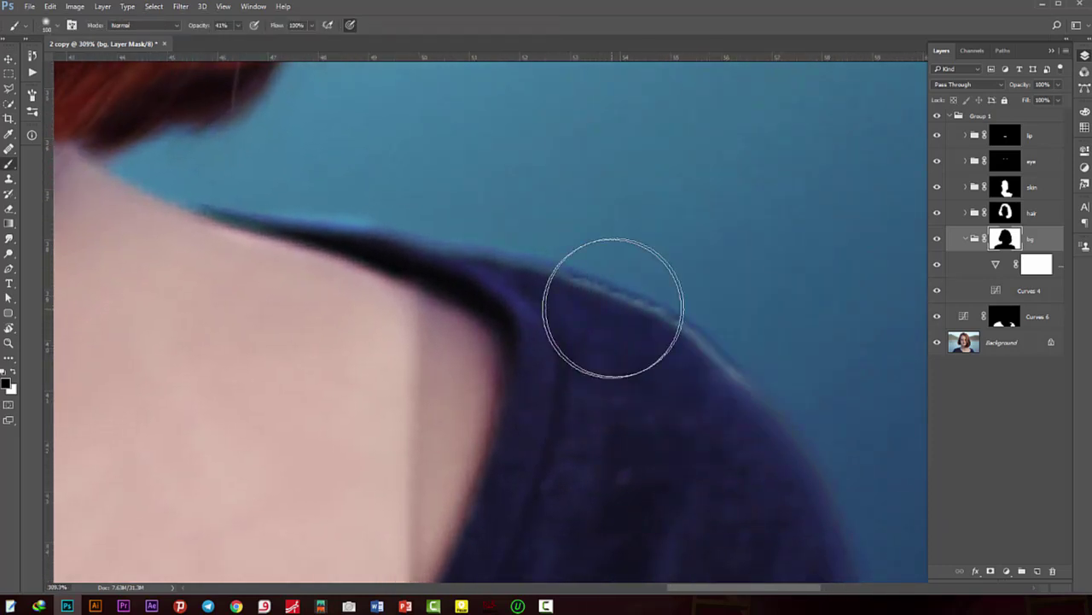
pyautogui.moveTo(591, 287)
pyautogui.mouseDown()
pyautogui.moveTo(659, 273)
pyautogui.moveTo(719, 332)
pyautogui.mouseUp()
pyautogui.hotkey('ctrl', 'z')
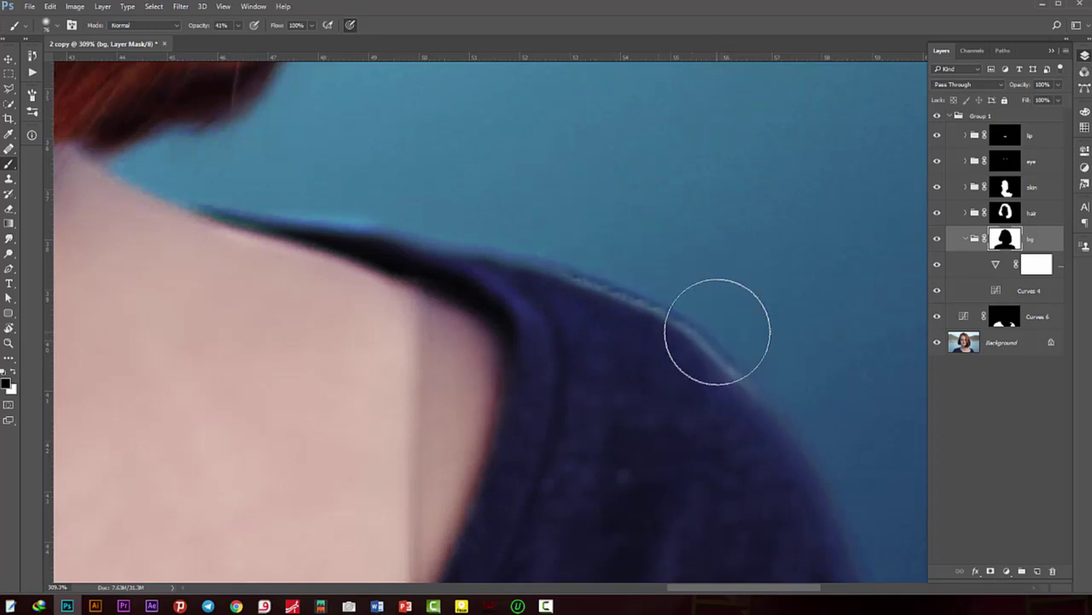
pyautogui.press('x')
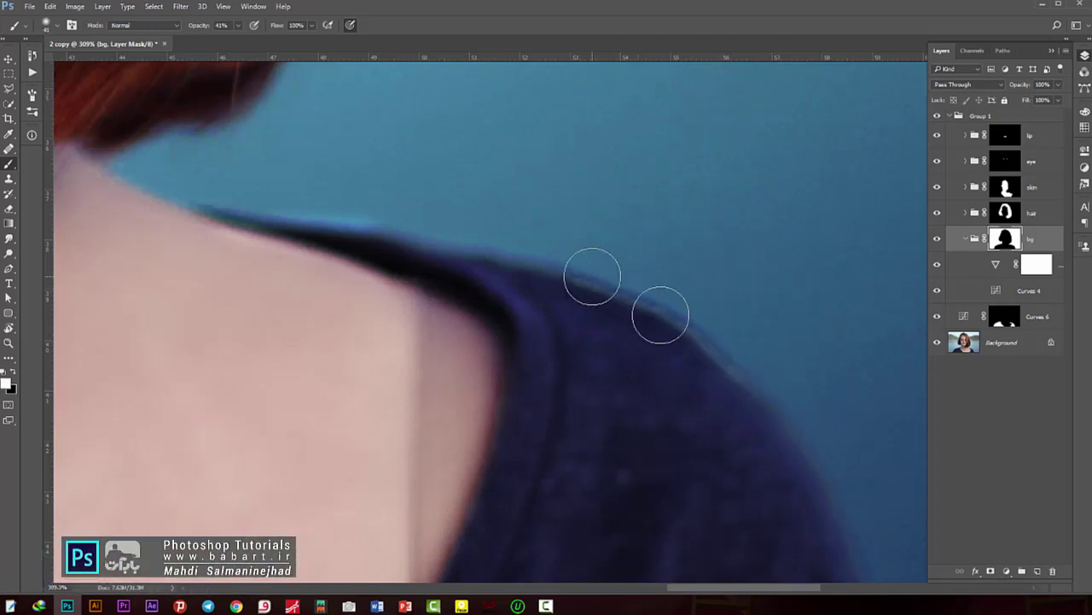
pyautogui.scroll(-3, 661, 333)
pyautogui.scroll(-2, 661, 333)
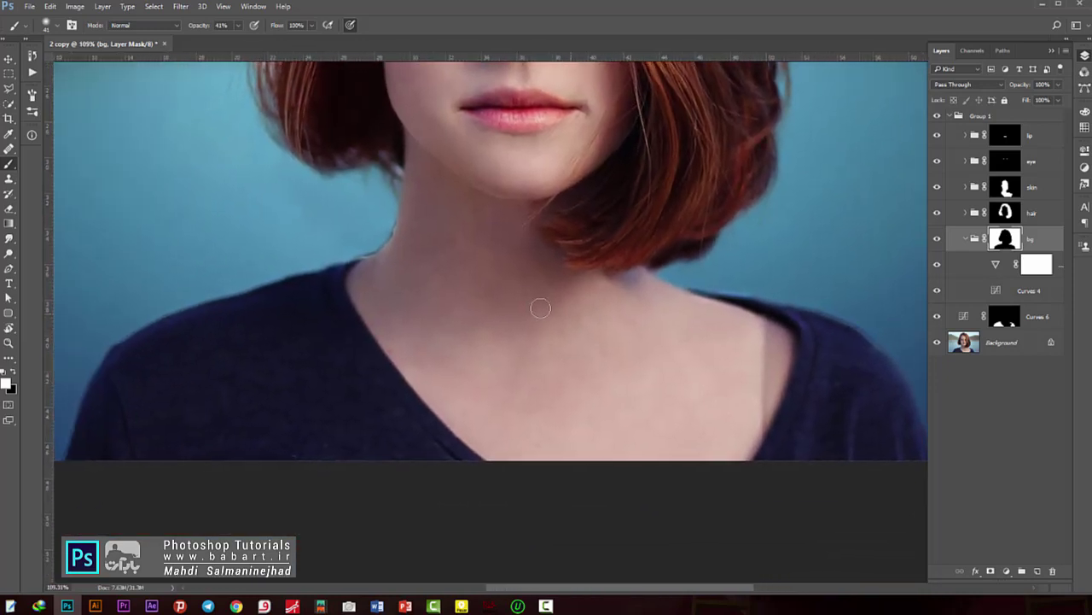
pyautogui.scroll(1, 427, 281)
pyautogui.moveTo(433, 224)
pyautogui.mouseDown()
pyautogui.moveTo(427, 297)
pyautogui.moveTo(517, 329)
pyautogui.mouseUp()
pyautogui.moveTo(517, 256); pyautogui.dragTo(612, 324)
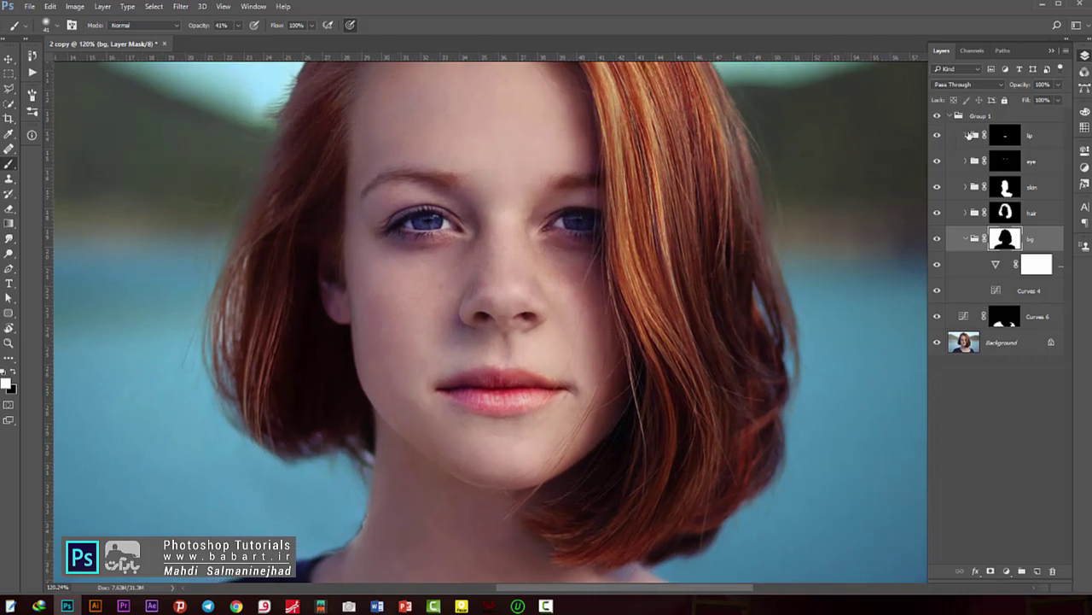
# - Collapse the bg group and Group 1, then turn Group 1 off to show the original
pyautogui.click(967, 240)
pyautogui.moveTo(659, 181); pyautogui.dragTo(688, 251)
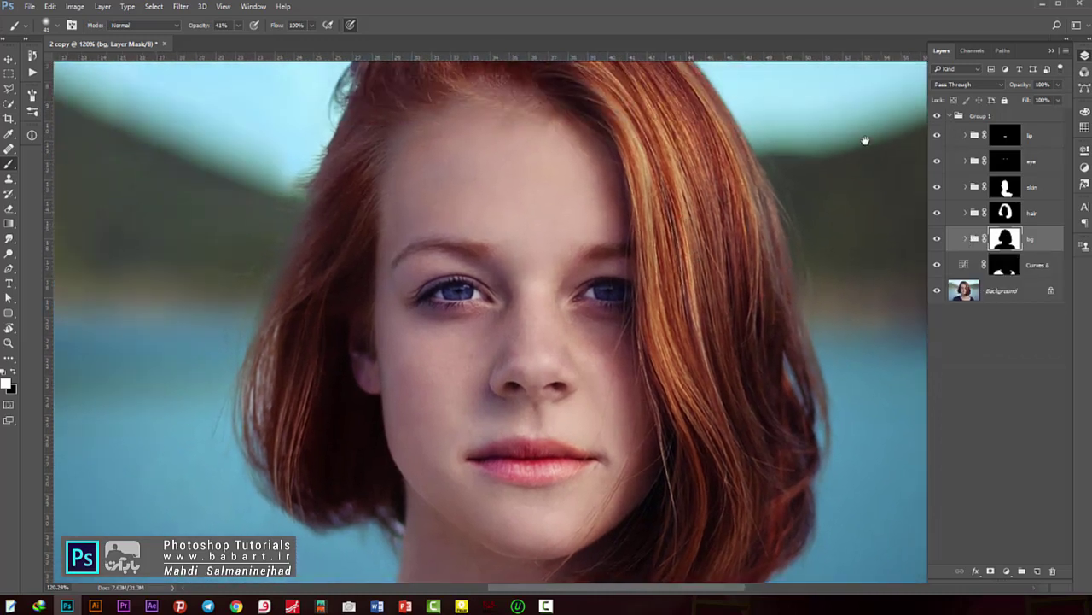
pyautogui.click(955, 117)
pyautogui.click(949, 116)
pyautogui.click(939, 116)
pyautogui.click(938, 117)
pyautogui.click(939, 116)
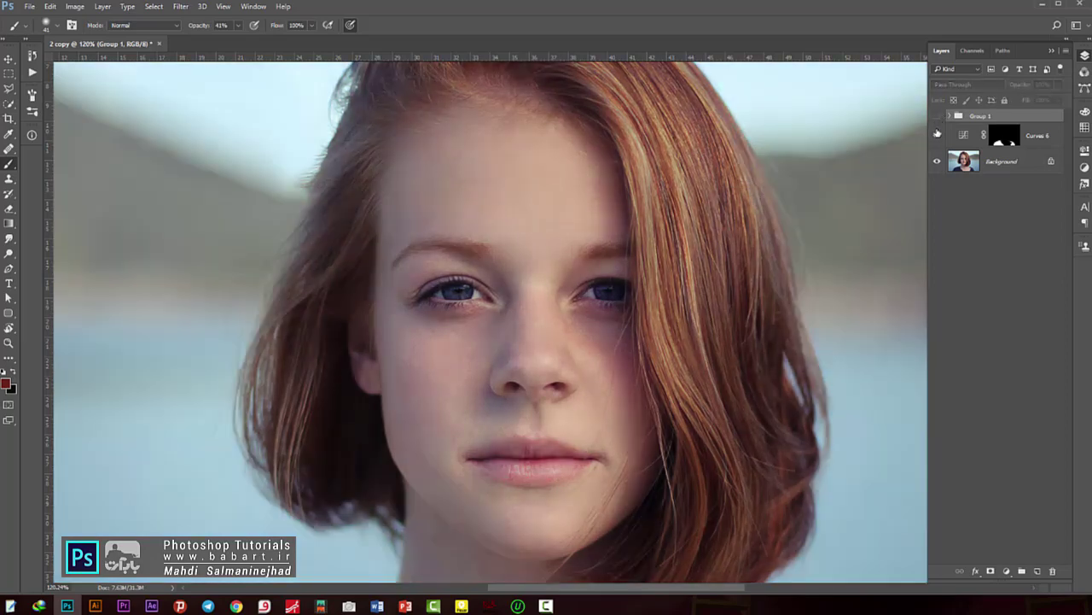